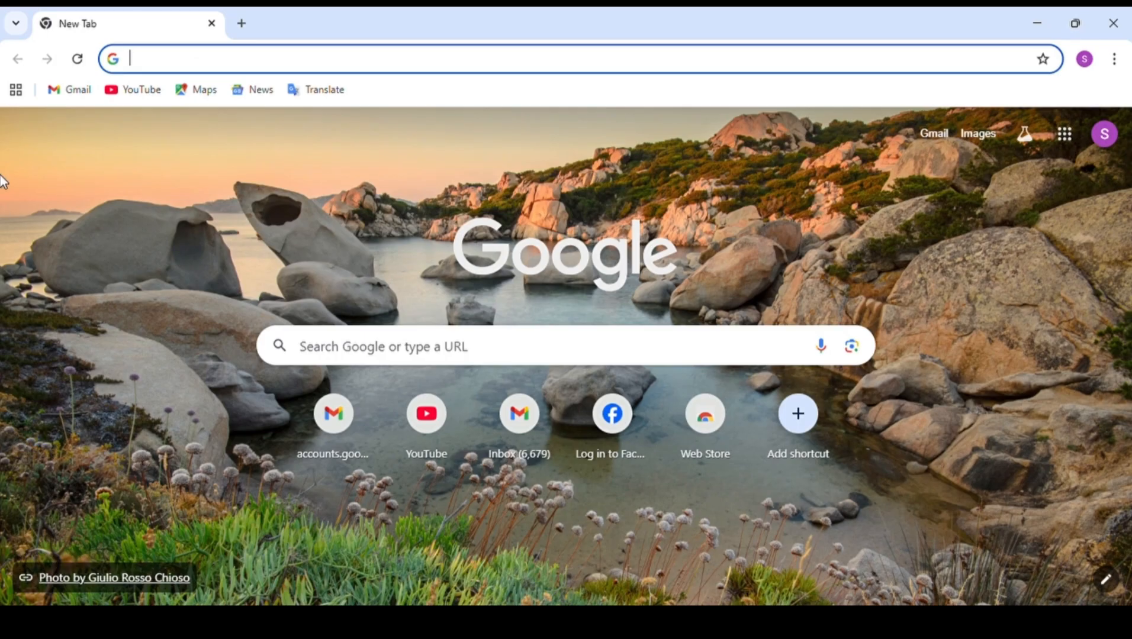
Search the web for "ereturn" and open the e-Return site at etaxnbr.gov.bd.
{"action": "left_click", "coordinate": [139, 64]}
{"action": "type", "text": "e"}
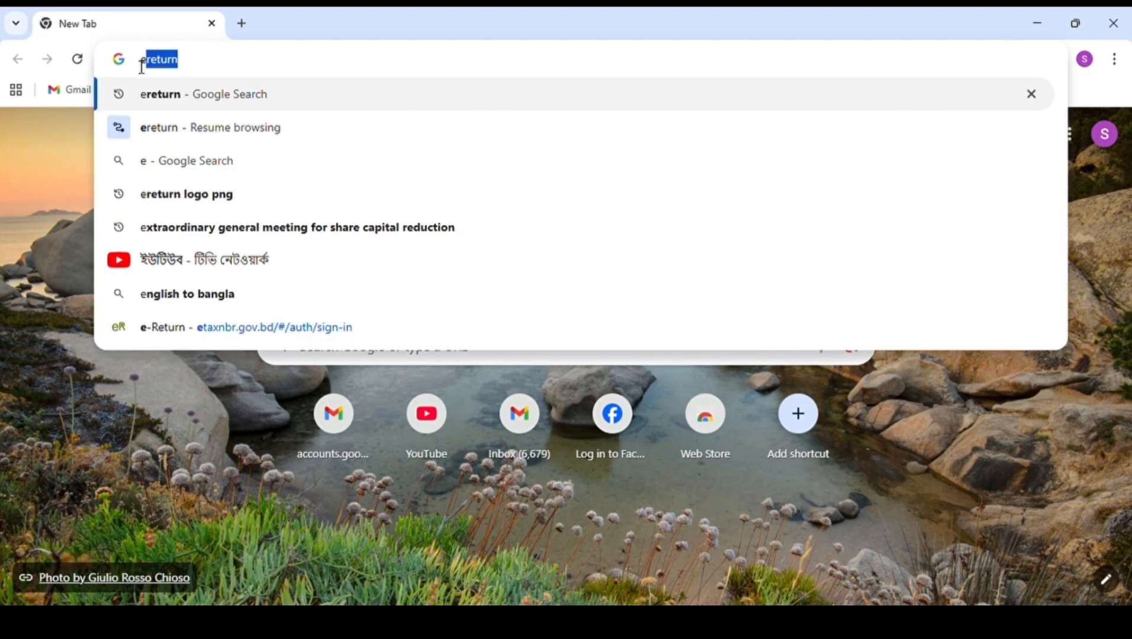
{"action": "type", "text": "retur"}
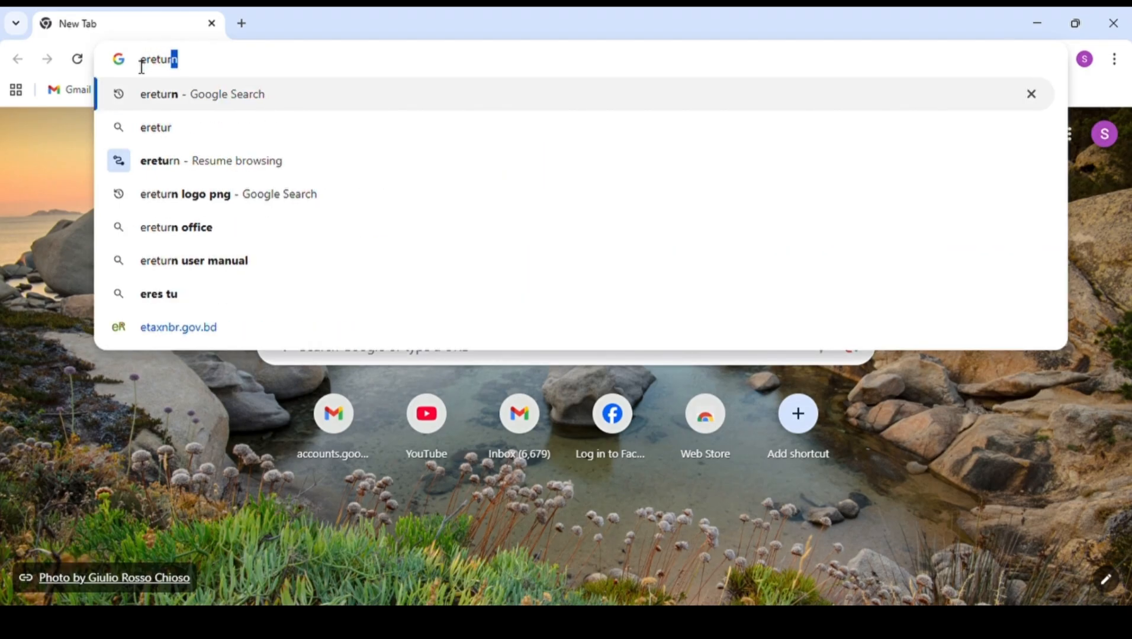
{"action": "type", "text": "n"}
{"action": "key", "text": "Return"}
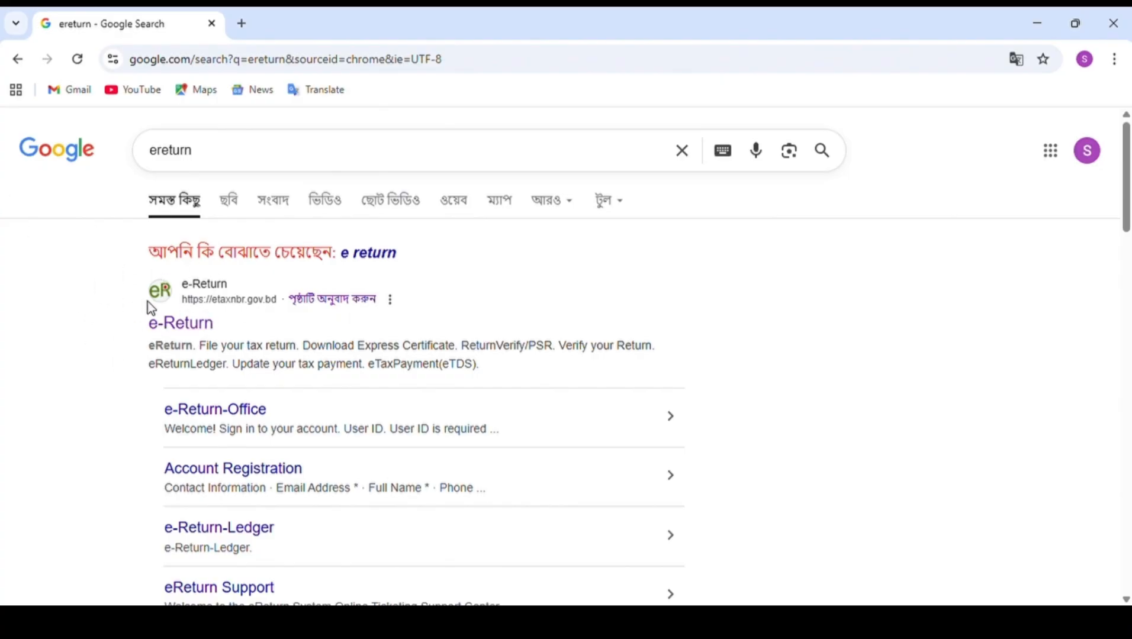
{"action": "left_click", "coordinate": [191, 325]}
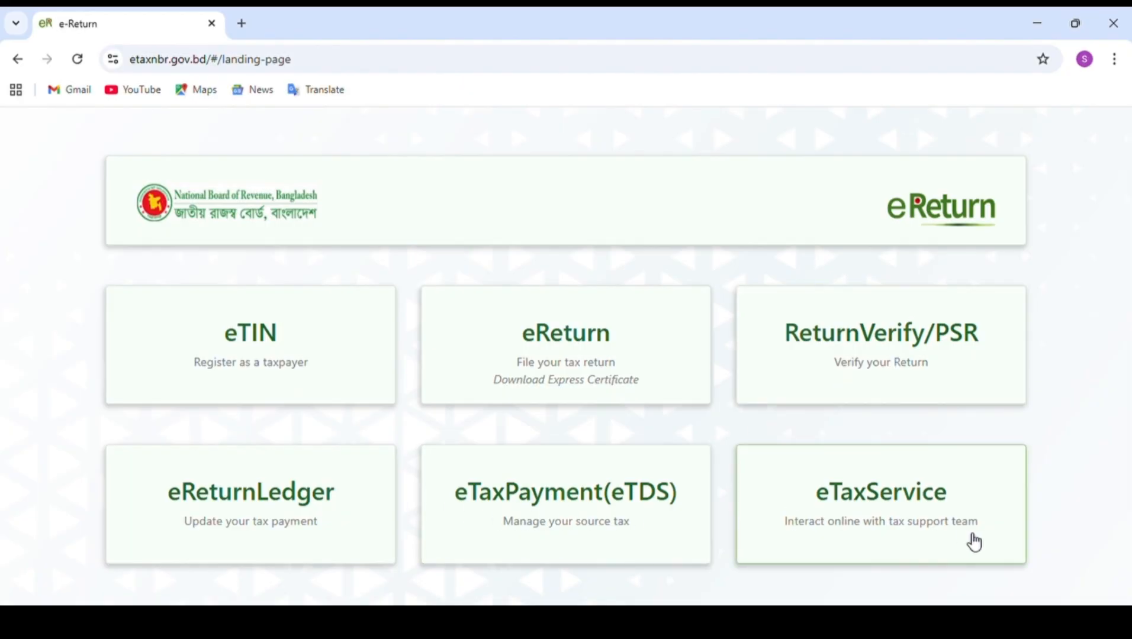
Open the eReturn tax filing service and proceed to sign-in as an already registered taxpayer.
{"action": "left_click", "coordinate": [568, 343]}
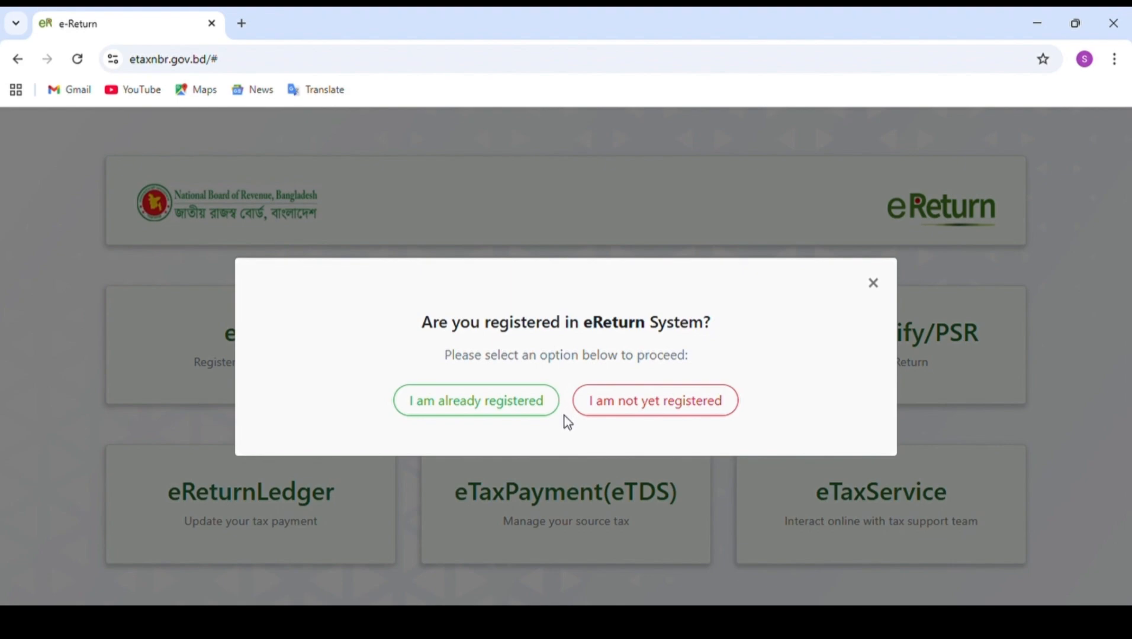
{"action": "left_click", "coordinate": [532, 407]}
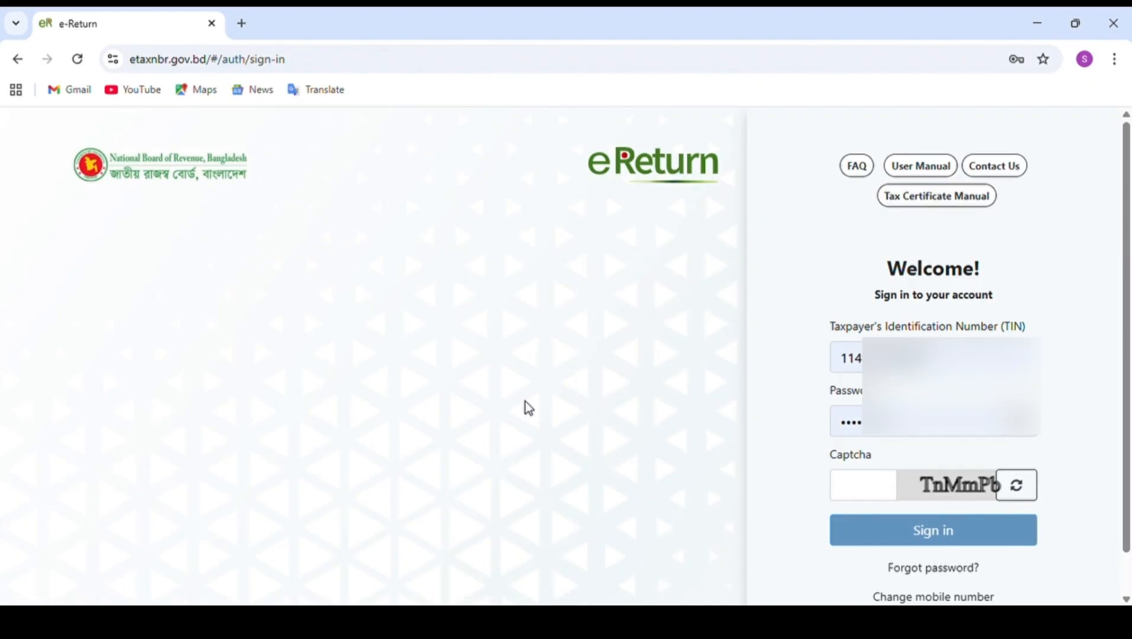
Clear the Taxpayer's Identification Number on the sign-in form and fill in the same taxpayer's number again.
{"action": "left_click_drag", "start_coordinate": [930, 362], "coordinate": [842, 374]}
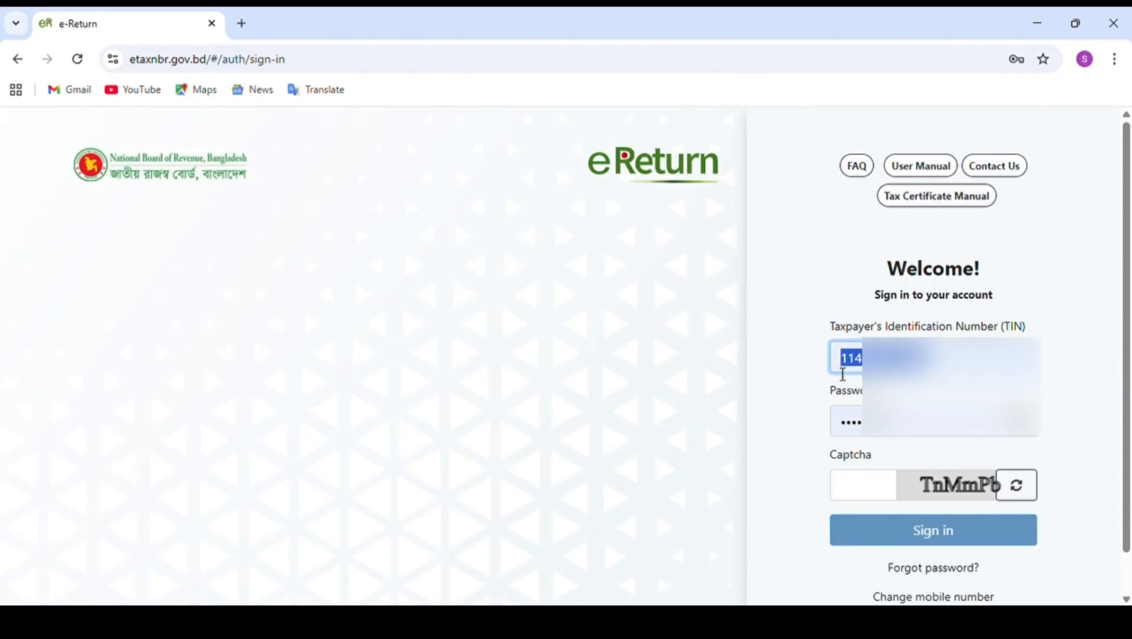
{"action": "left_click", "coordinate": [907, 436]}
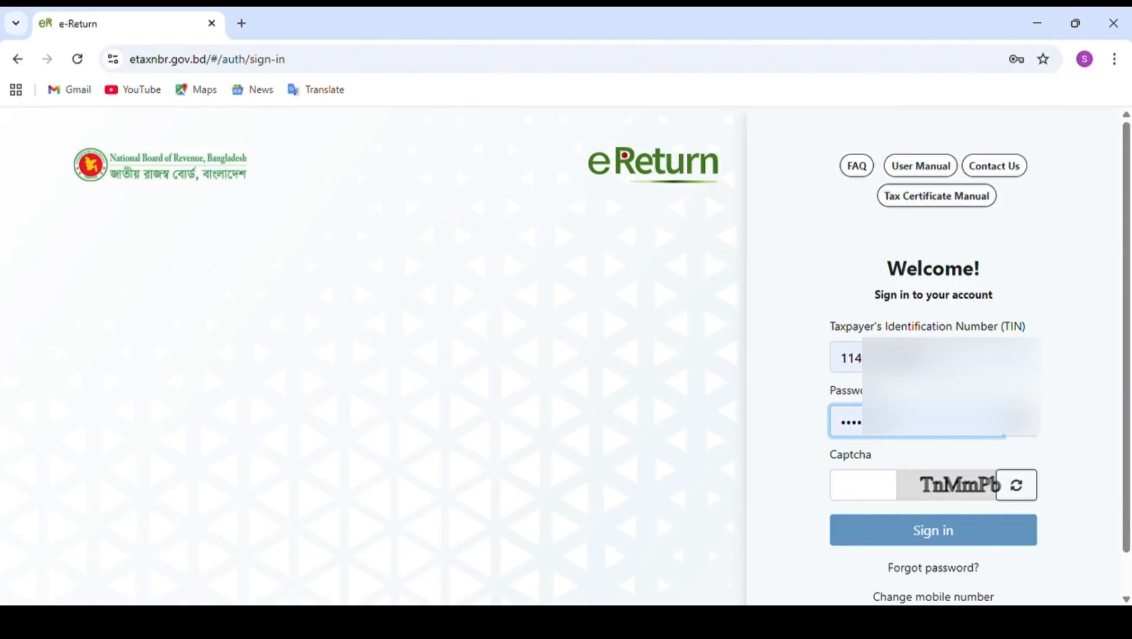
{"action": "key", "text": "shift+Tab"}
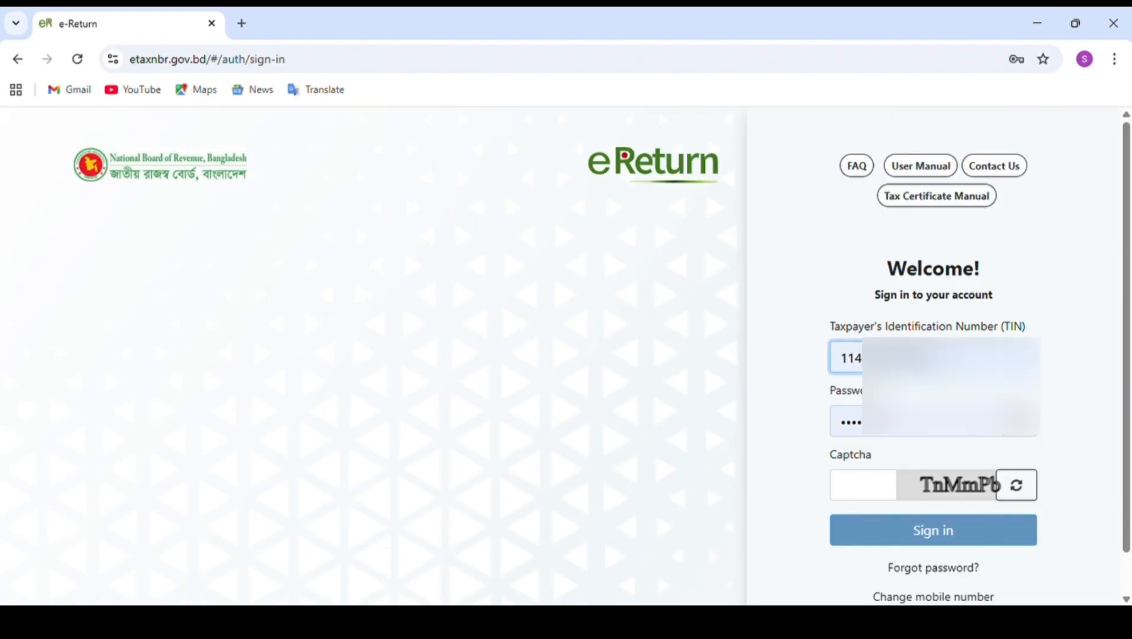
{"action": "key", "text": "ctrl+a"}
{"action": "key", "text": "BackSpace"}
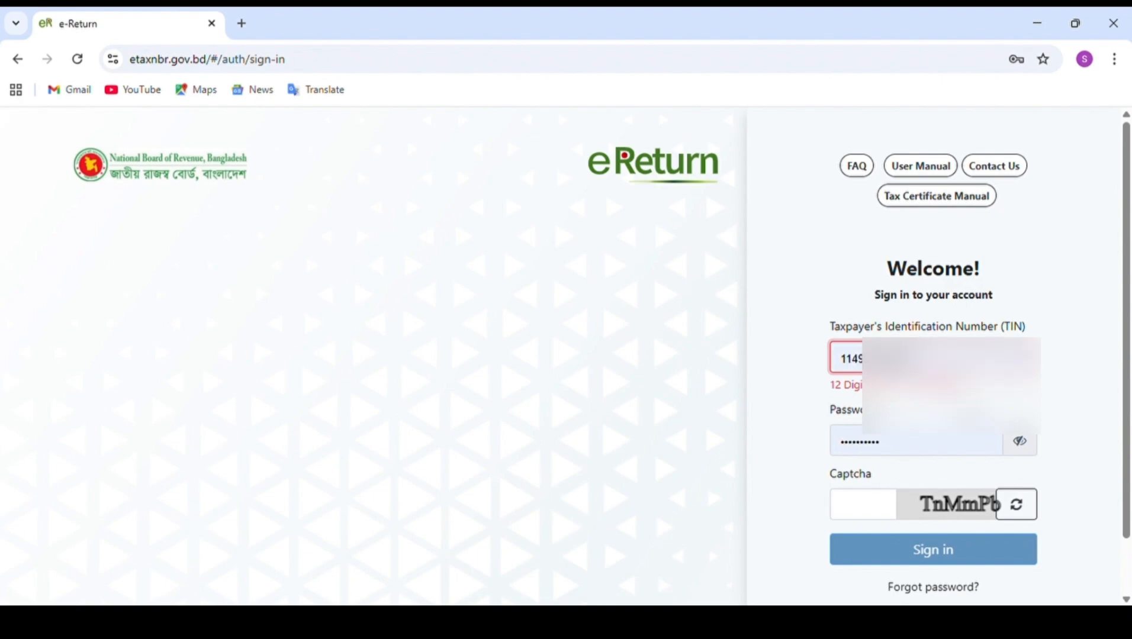
{"action": "key", "text": "Return"}
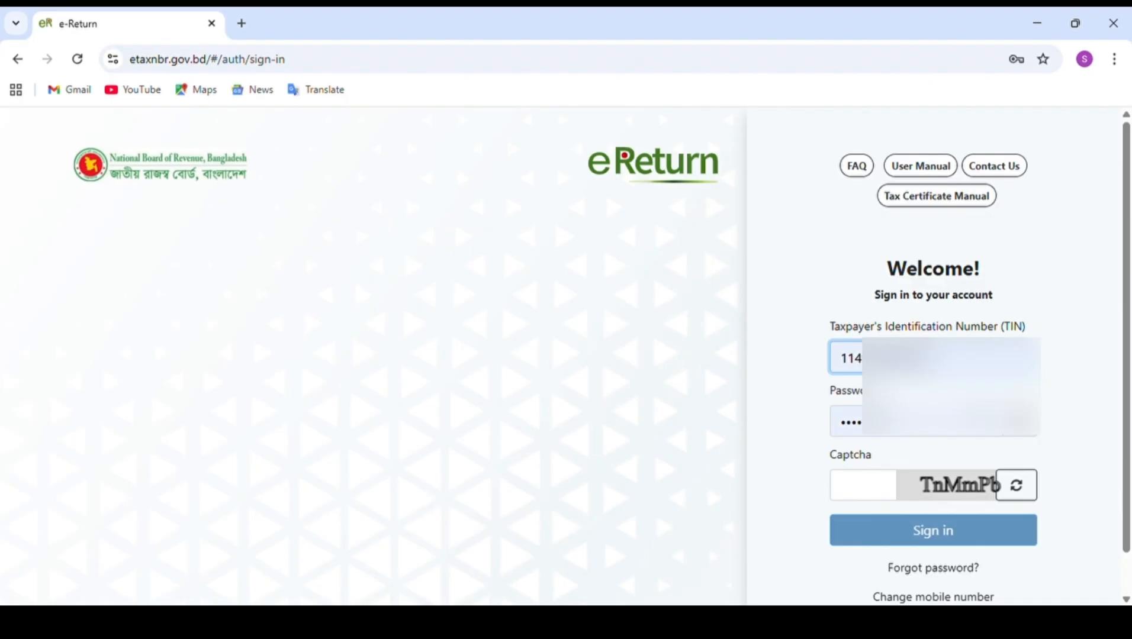
Enter the displayed captcha code and sign in to the eReturn account.
{"action": "left_click", "coordinate": [877, 480]}
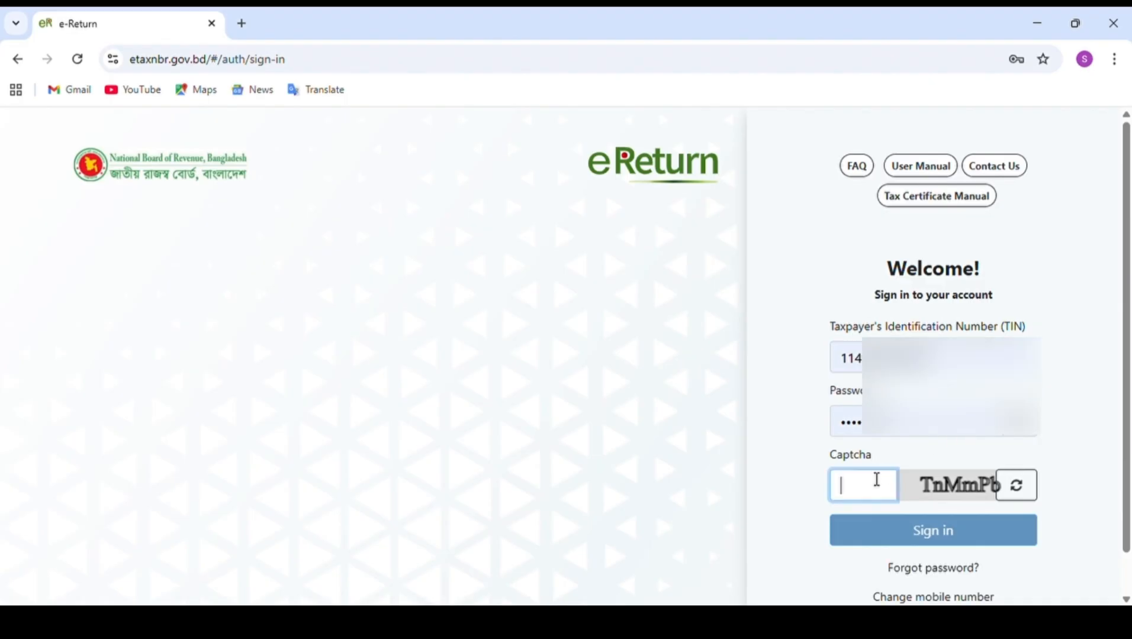
{"action": "type", "text": "T"}
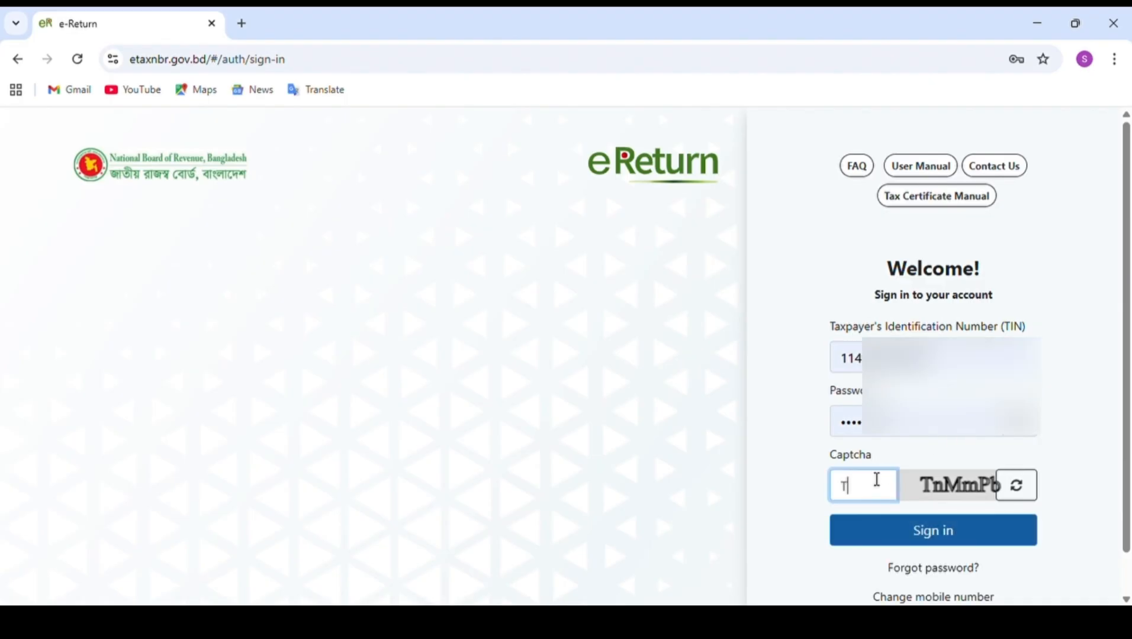
{"action": "type", "text": "nMmPb"}
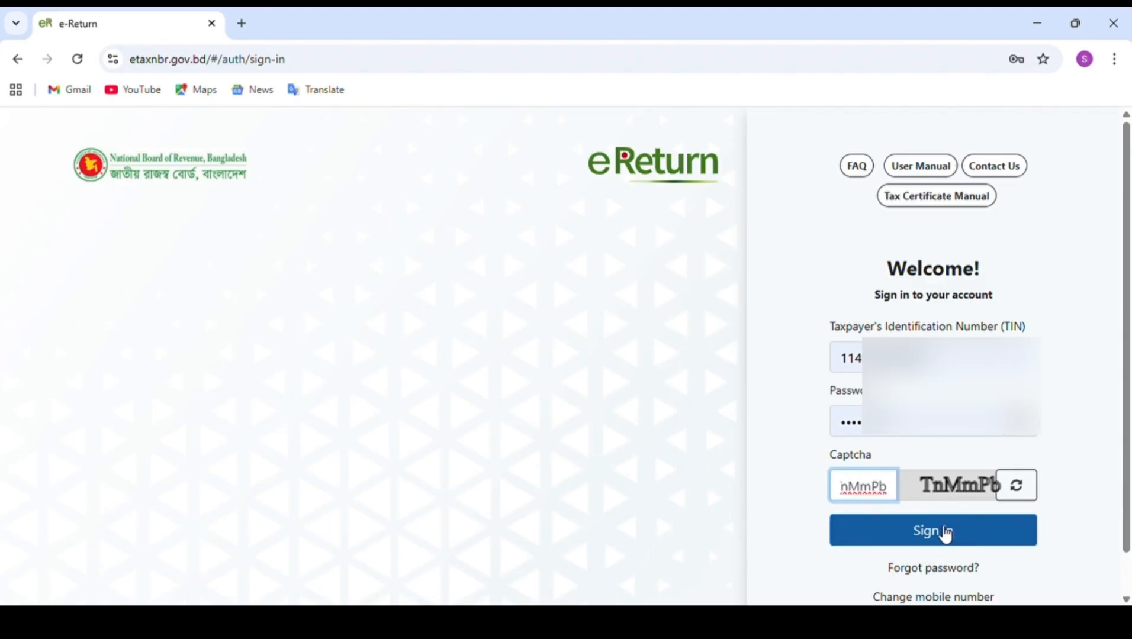
{"action": "left_click", "coordinate": [945, 533]}
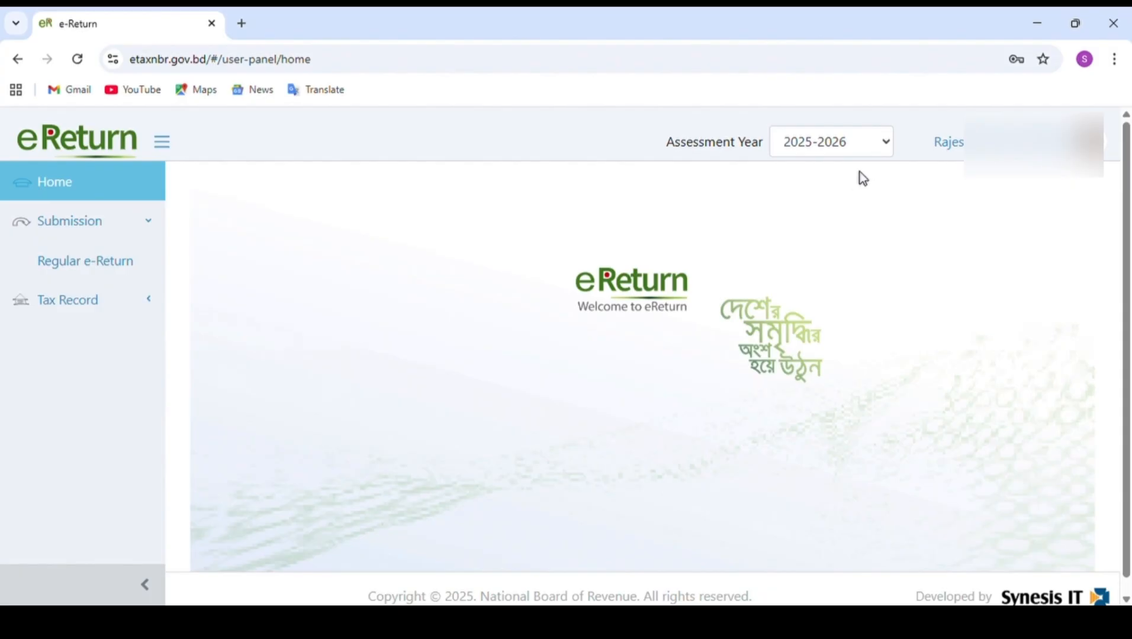
{"action": "left_click", "coordinate": [888, 143]}
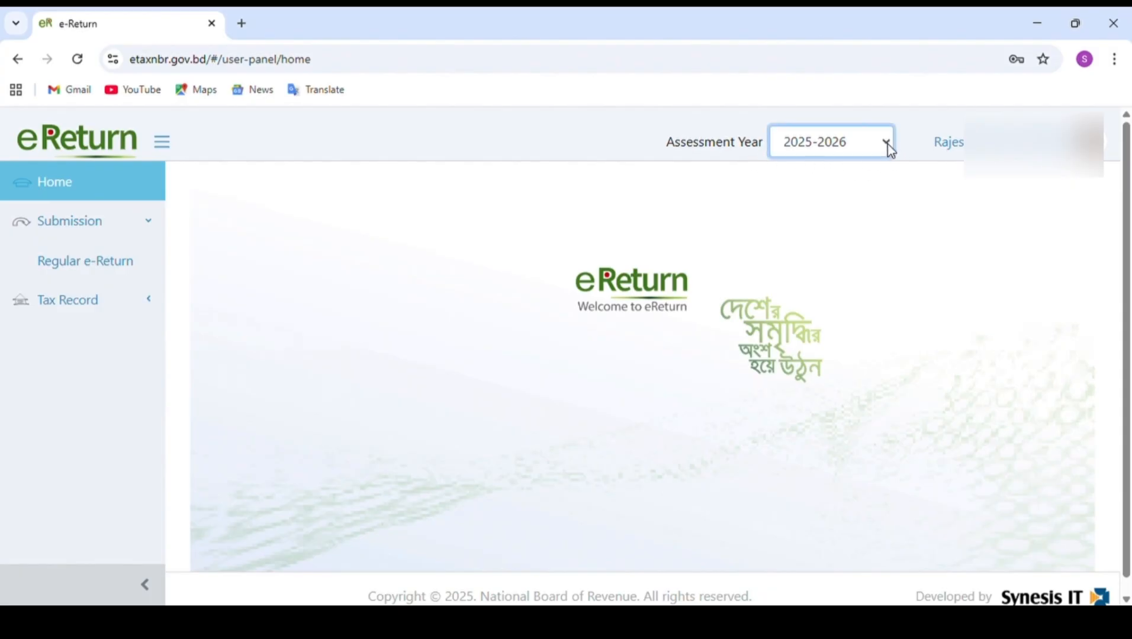
{"action": "key", "text": "Down"}
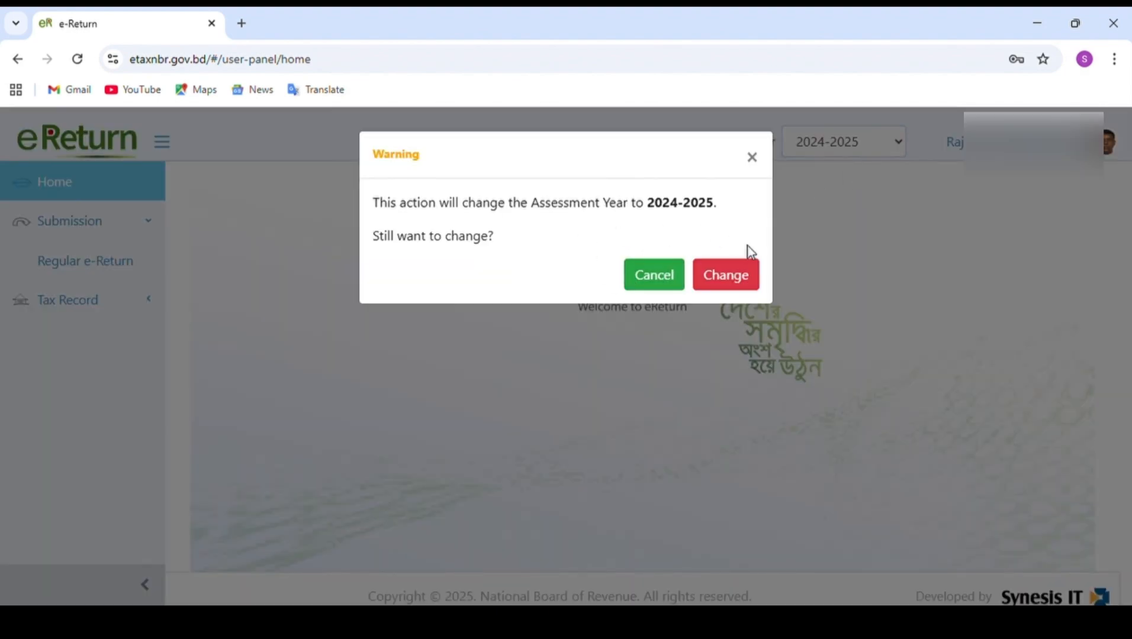
{"action": "left_click", "coordinate": [669, 277]}
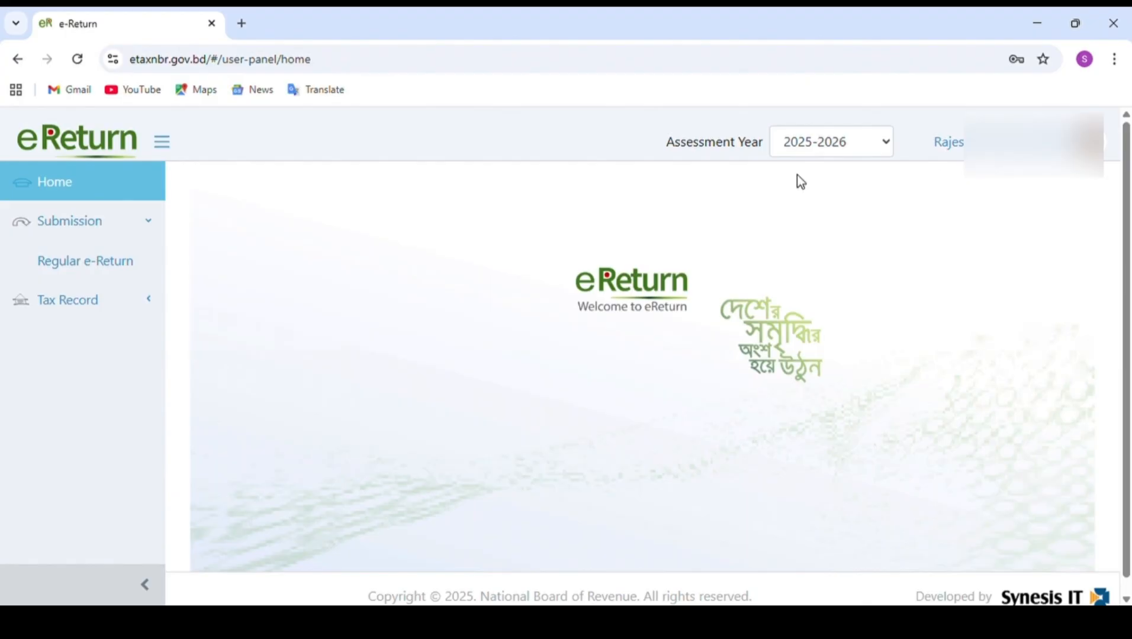
Open the Regular e-Return submission form.
{"action": "left_click", "coordinate": [105, 273]}
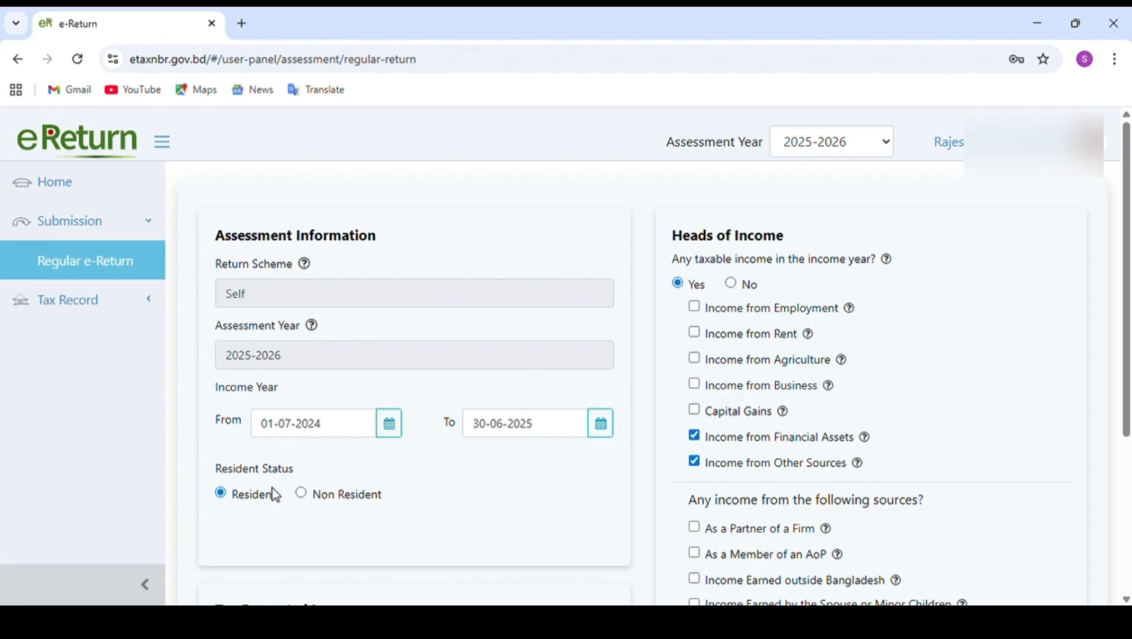
Try the Non Resident status with its Country of Residence choice and set the status back to Resident.
{"action": "left_click", "coordinate": [305, 496]}
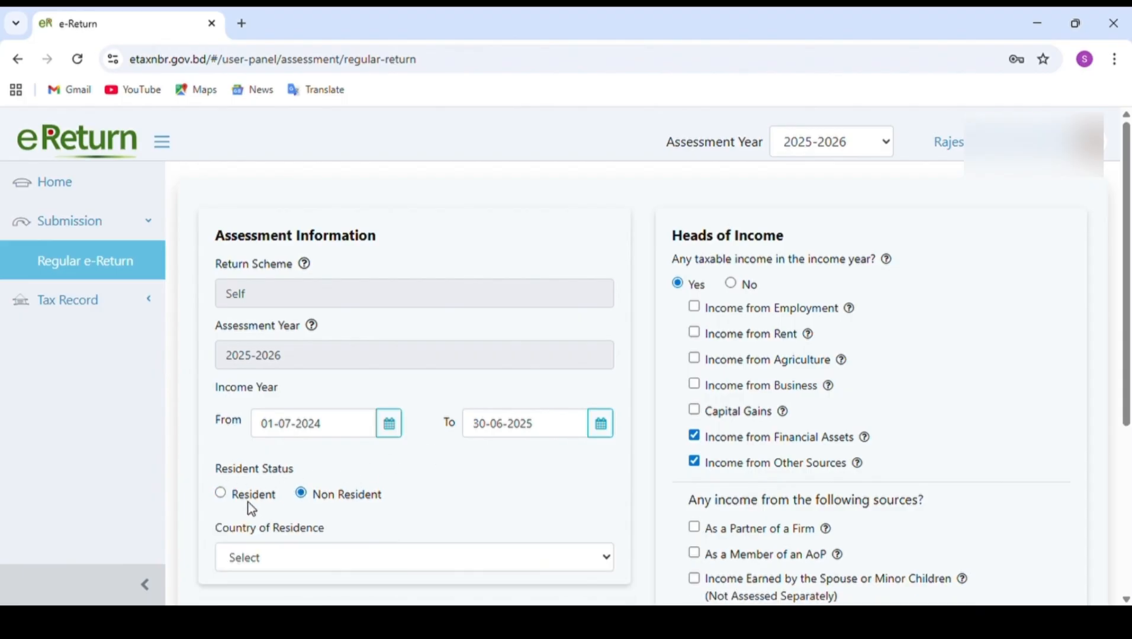
{"action": "scroll", "coordinate": [530, 497], "scroll_direction": "down", "scroll_amount": 1}
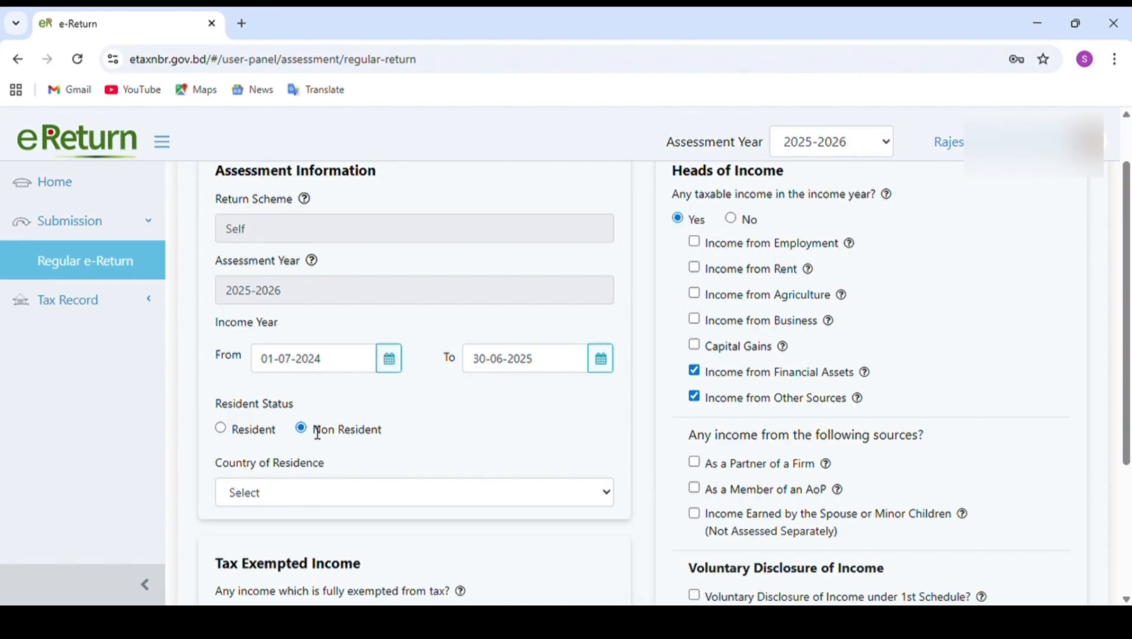
{"action": "left_click", "coordinate": [605, 497]}
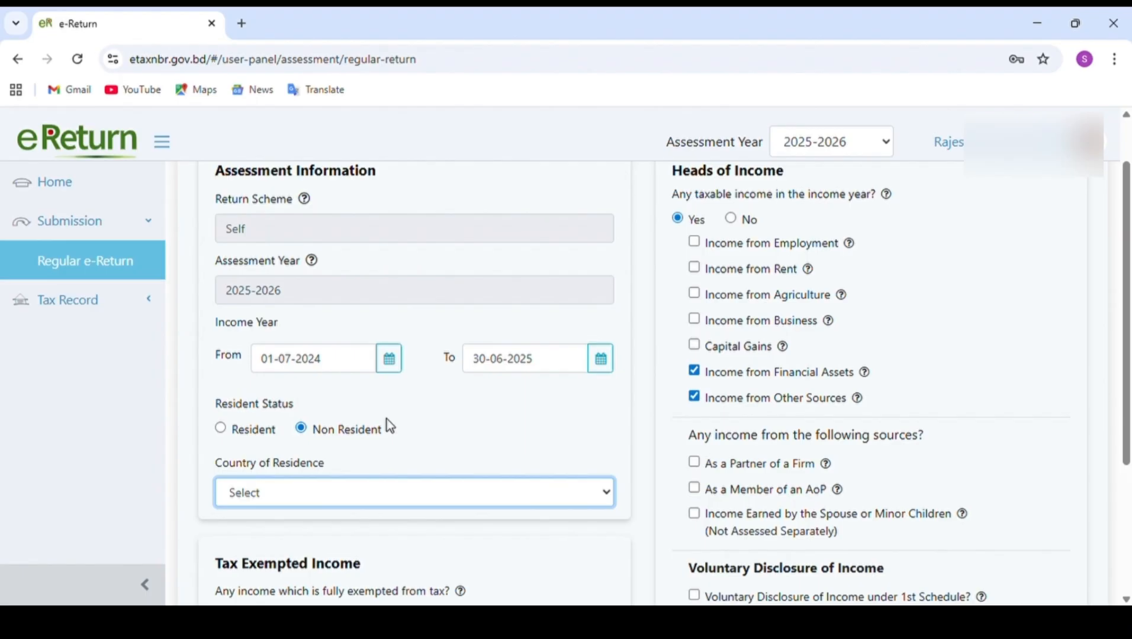
{"action": "left_click", "coordinate": [221, 430]}
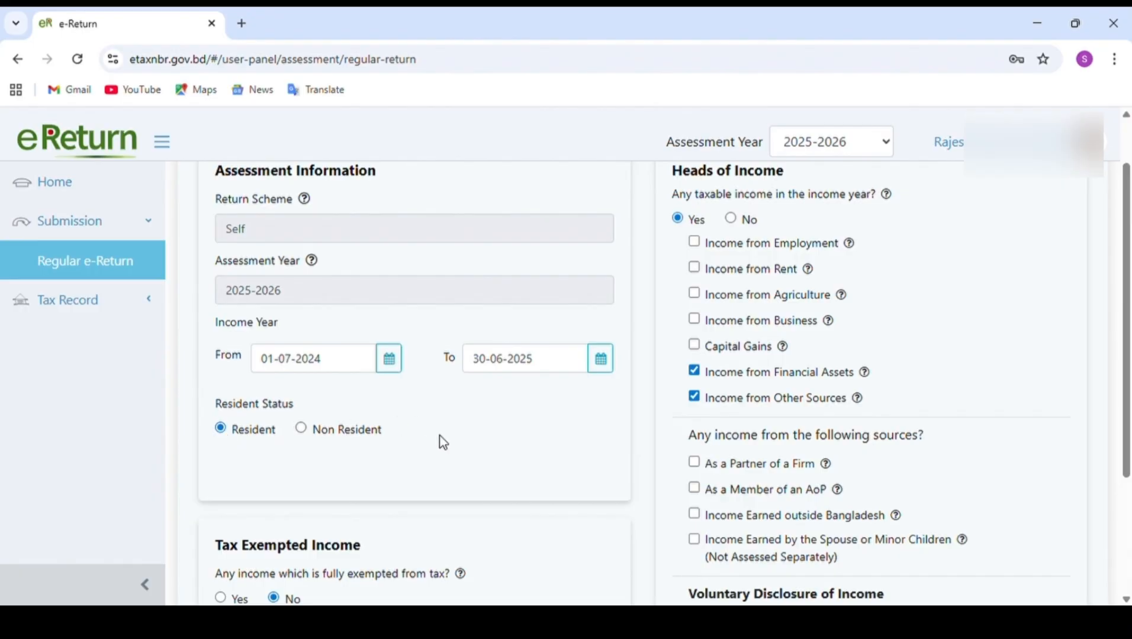
Try Yes for fully tax-exempted income, set it back to No and remove the tax-exempted income data.
{"action": "scroll", "coordinate": [443, 442], "scroll_direction": "down", "scroll_amount": 3}
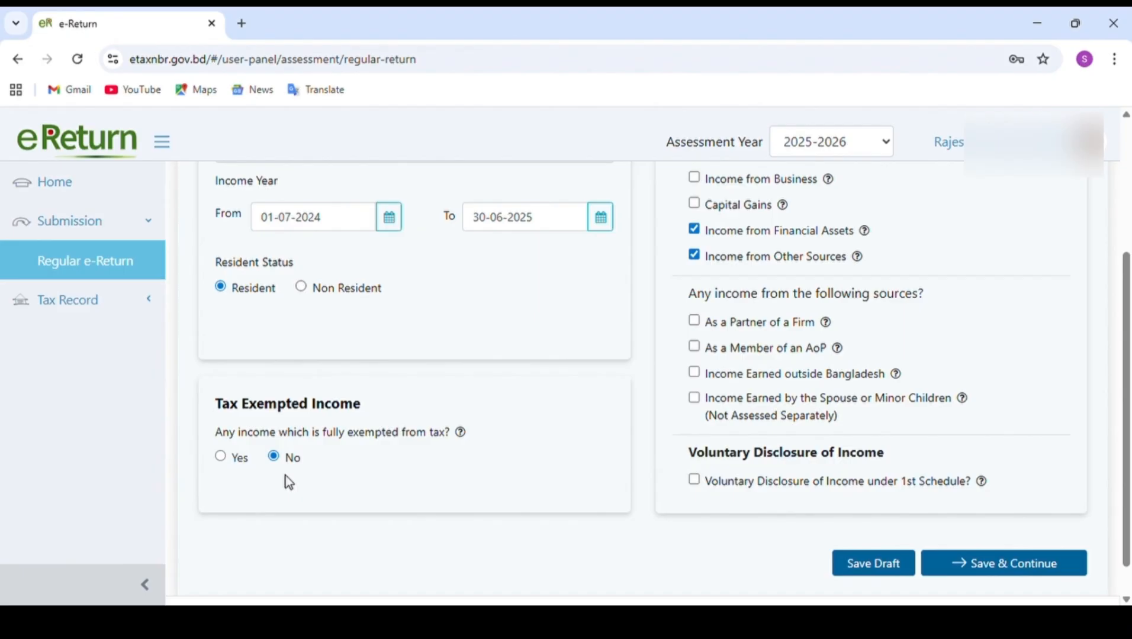
{"action": "left_click", "coordinate": [222, 457]}
{"action": "left_click", "coordinate": [273, 458]}
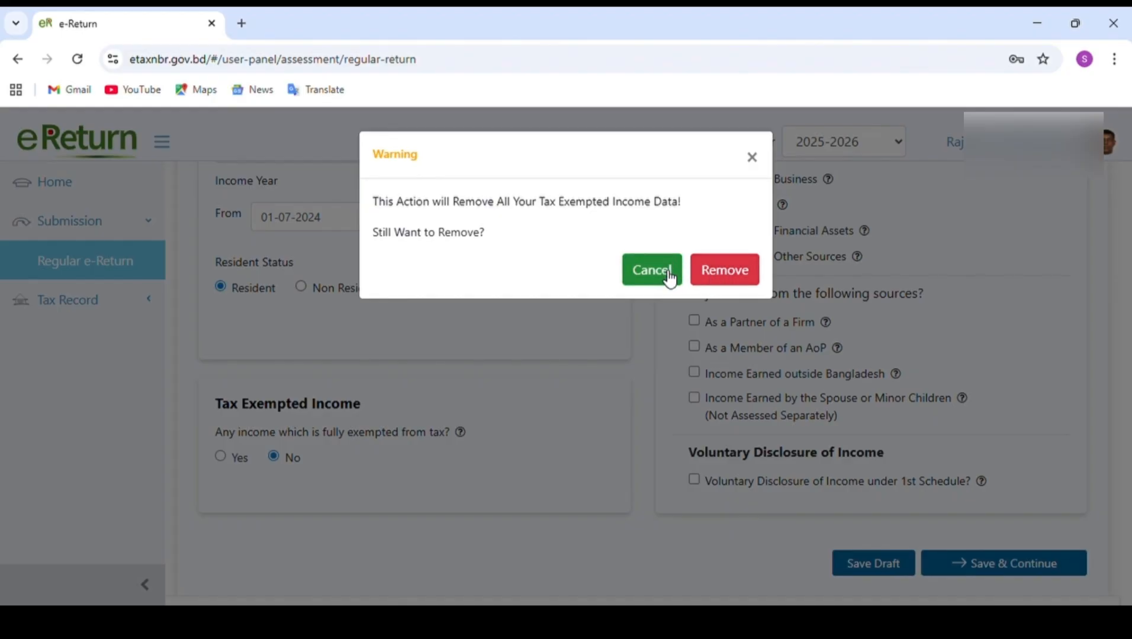
{"action": "left_click", "coordinate": [716, 274]}
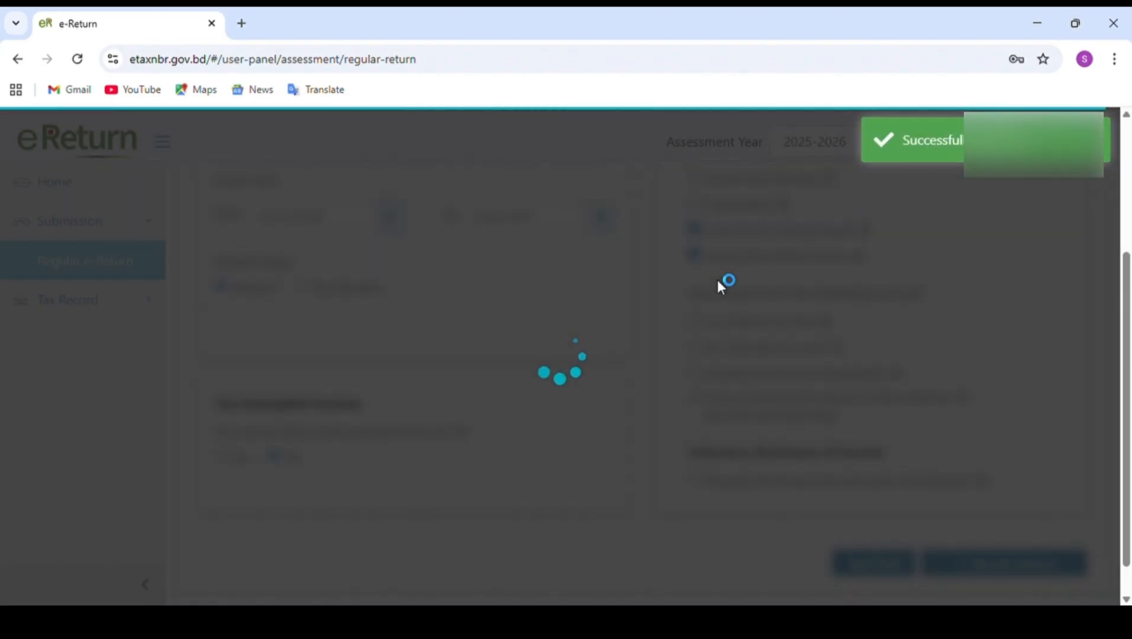
Try including Income from Employment under Heads of Income, deselect it again and remove the salary data.
{"action": "scroll", "coordinate": [719, 286], "scroll_direction": "up", "scroll_amount": 4}
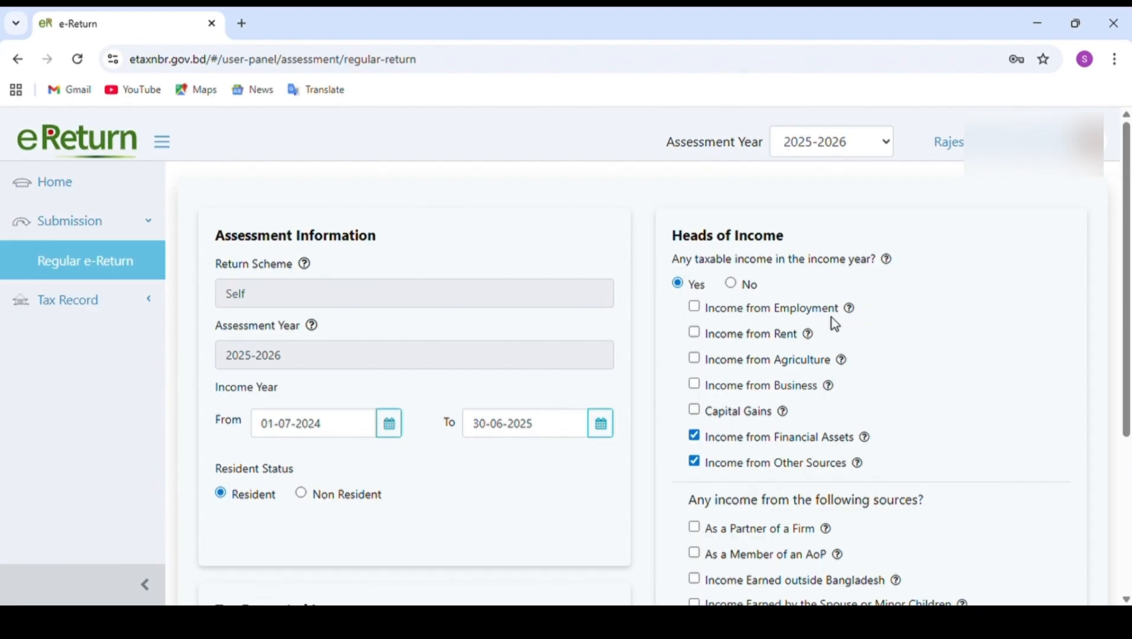
{"action": "left_click", "coordinate": [695, 308]}
{"action": "mouse_move", "coordinate": [859, 465]}
{"action": "left_click", "coordinate": [695, 306]}
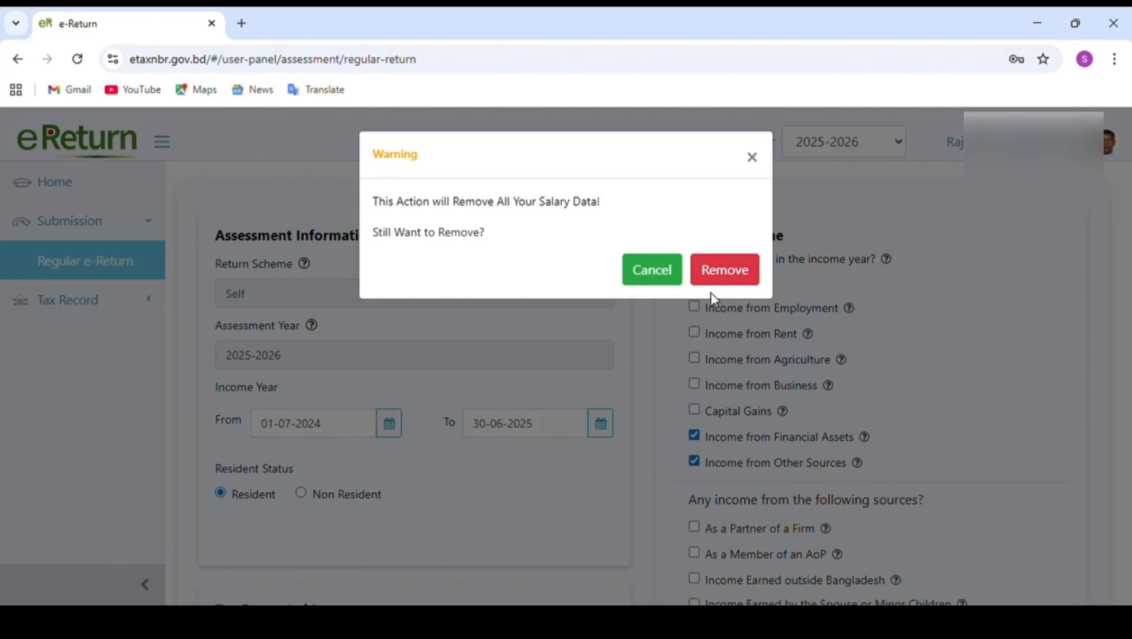
{"action": "left_click", "coordinate": [734, 271]}
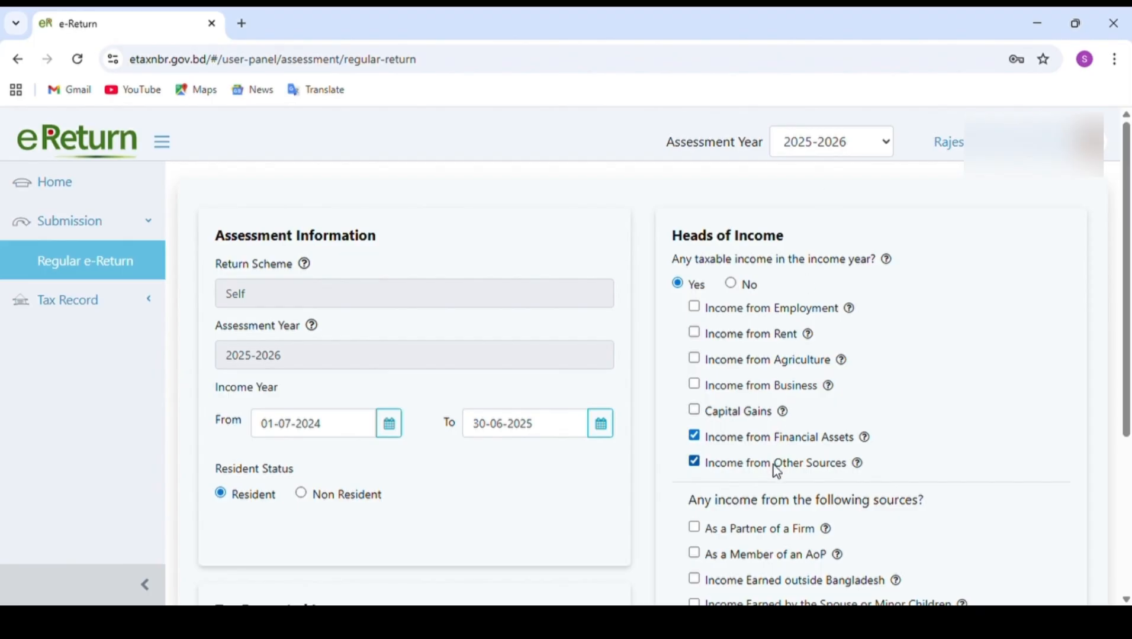
Examine the Heads of Income, the additional income sources and the Voluntary Disclosure of Income option on the form.
{"action": "scroll", "coordinate": [822, 426], "scroll_direction": "down", "scroll_amount": 2}
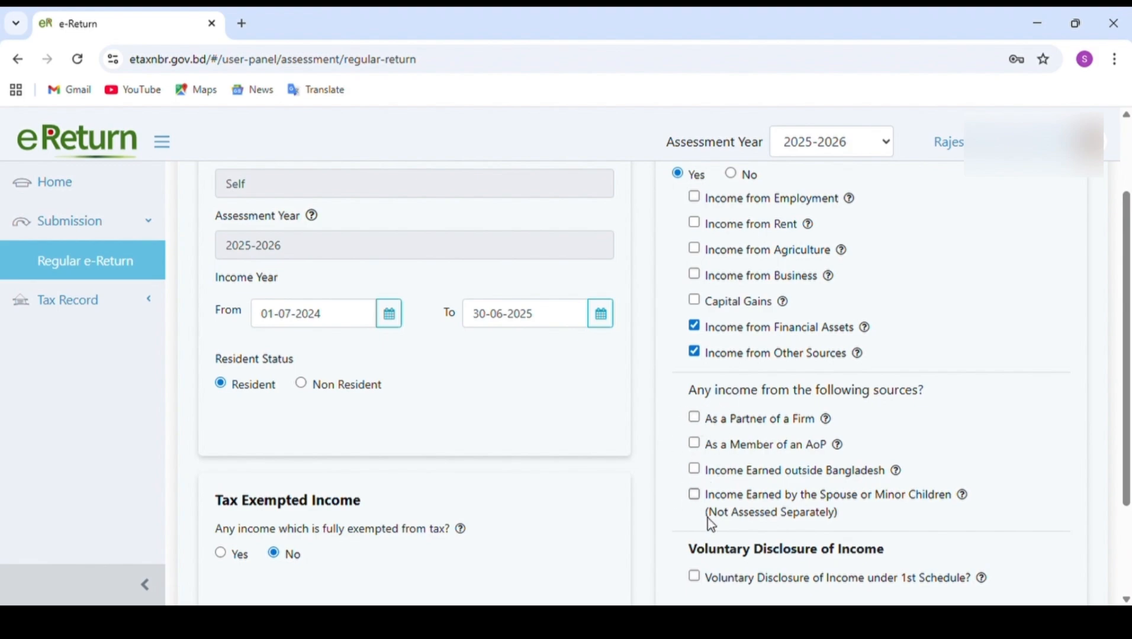
{"action": "scroll", "coordinate": [769, 513], "scroll_direction": "down", "scroll_amount": 2}
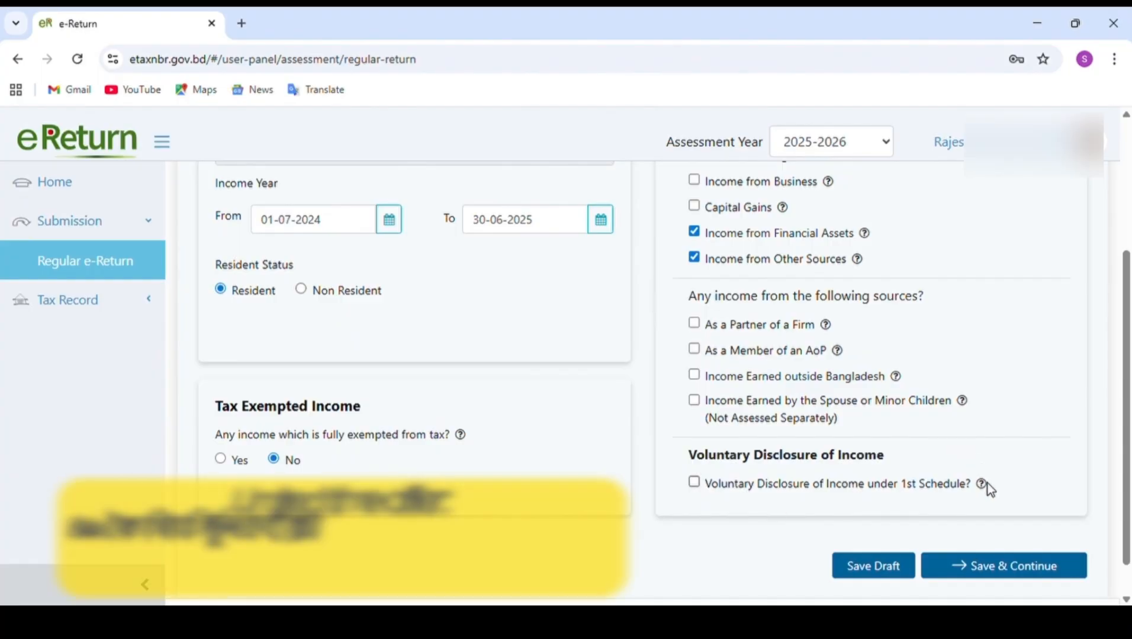
{"action": "mouse_move", "coordinate": [982, 486]}
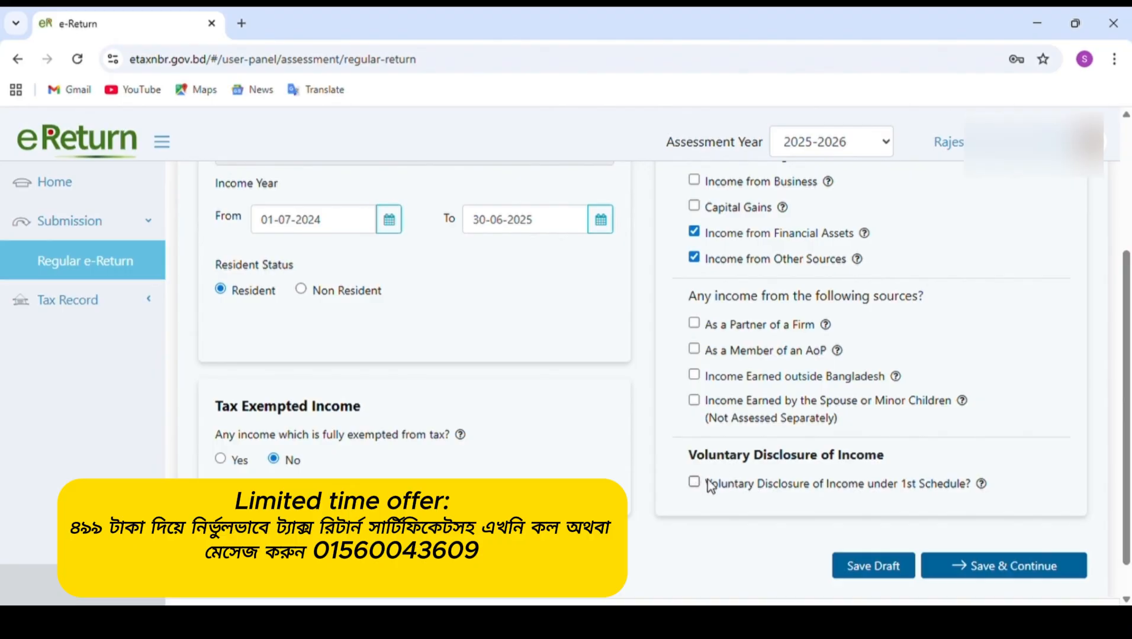
{"action": "scroll", "coordinate": [707, 481], "scroll_direction": "up", "scroll_amount": 3}
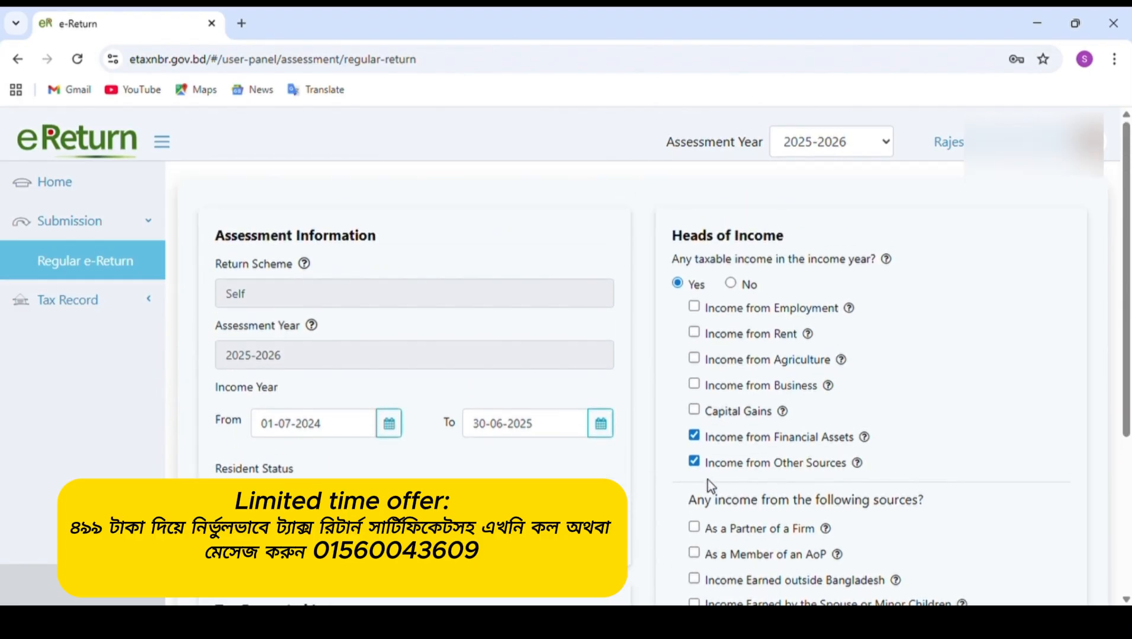
{"action": "scroll", "coordinate": [407, 378], "scroll_direction": "down", "scroll_amount": 3}
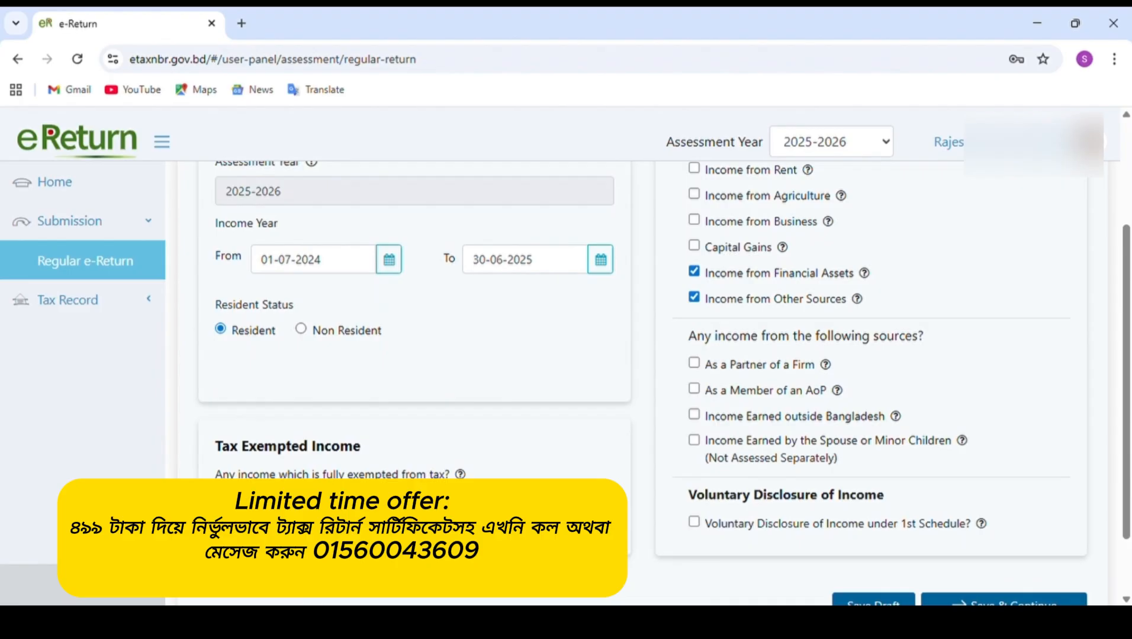
{"action": "scroll", "coordinate": [626, 363], "scroll_direction": "up", "scroll_amount": 3}
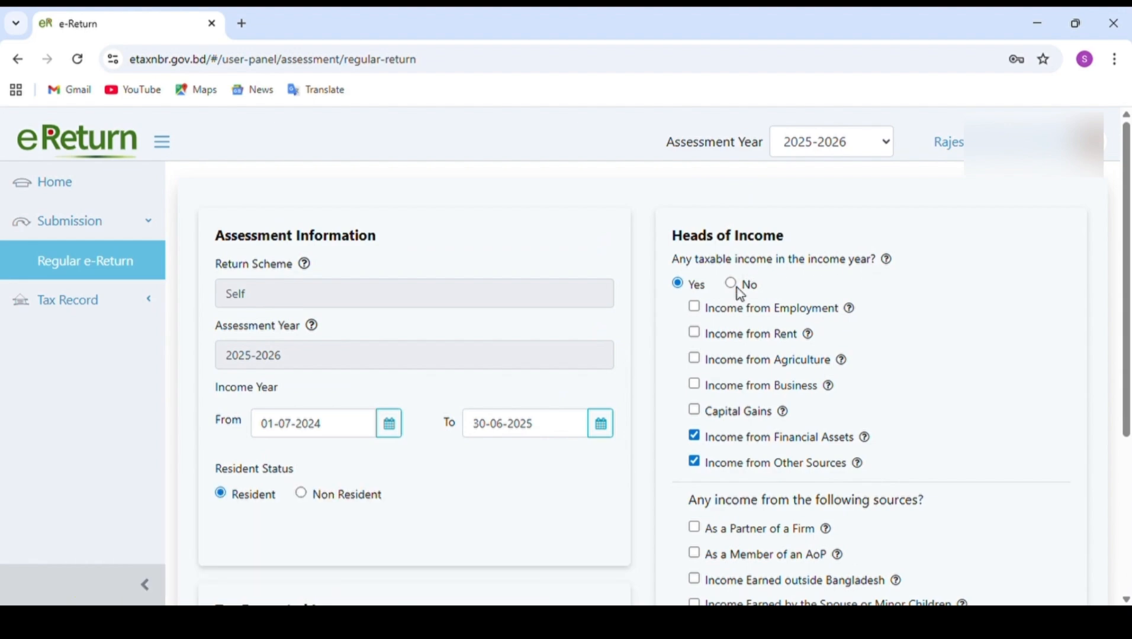
Review the selected Heads of Income, the additional income sources and the tax-exempted income answer across the assessment form.
{"action": "scroll", "coordinate": [736, 290], "scroll_direction": "down", "scroll_amount": 5}
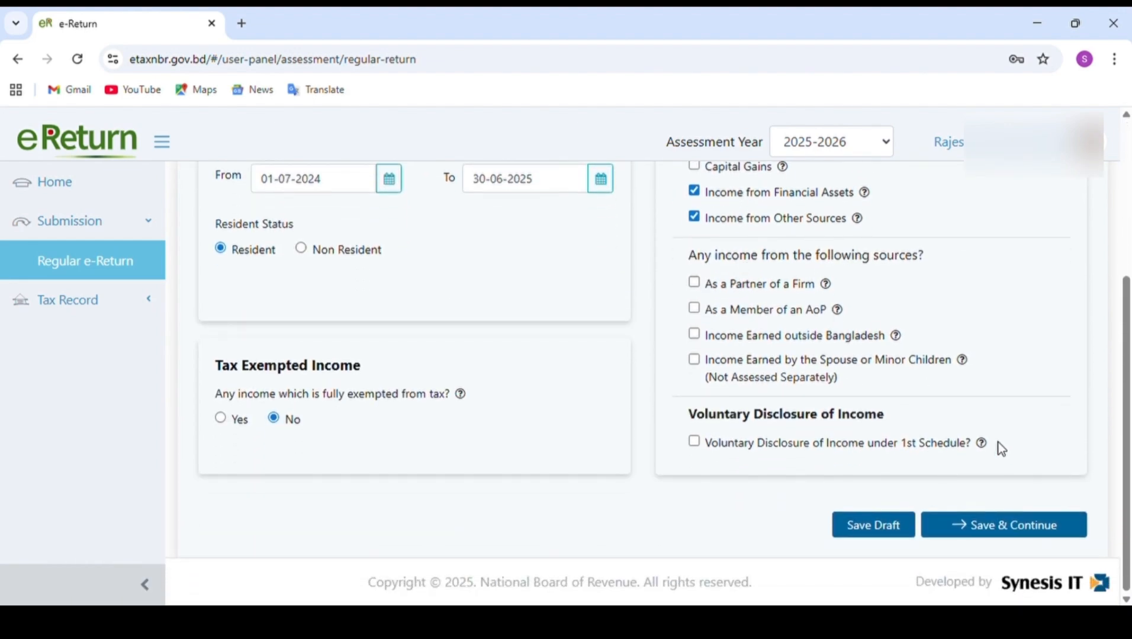
{"action": "mouse_move", "coordinate": [956, 359]}
{"action": "scroll", "coordinate": [953, 360], "scroll_direction": "up", "scroll_amount": 3}
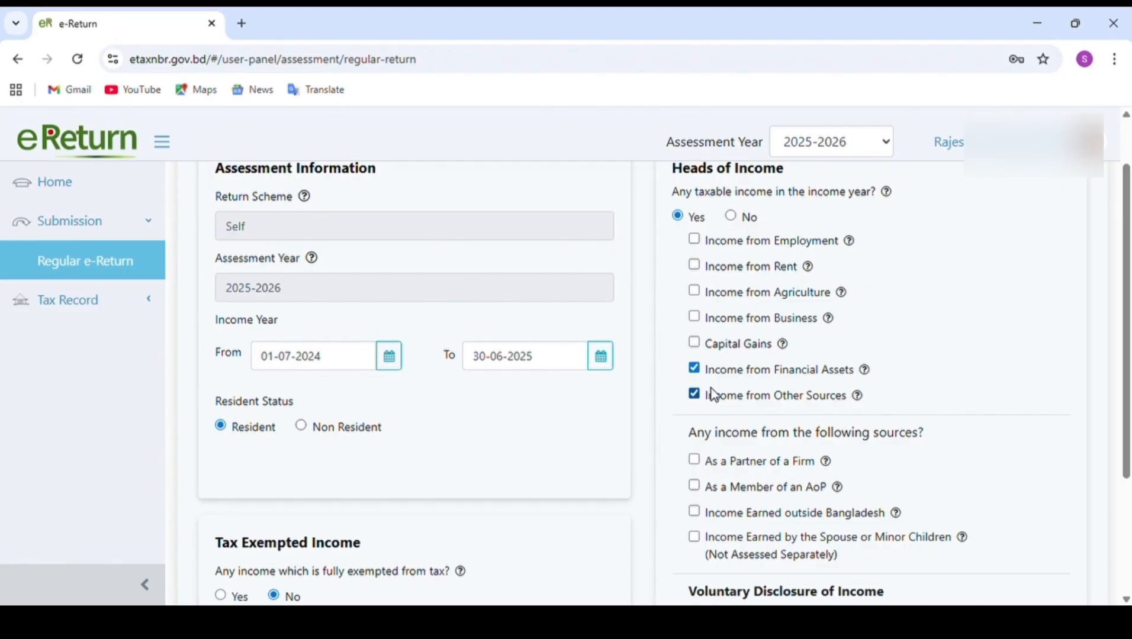
{"action": "scroll", "coordinate": [715, 396], "scroll_direction": "down", "scroll_amount": 2}
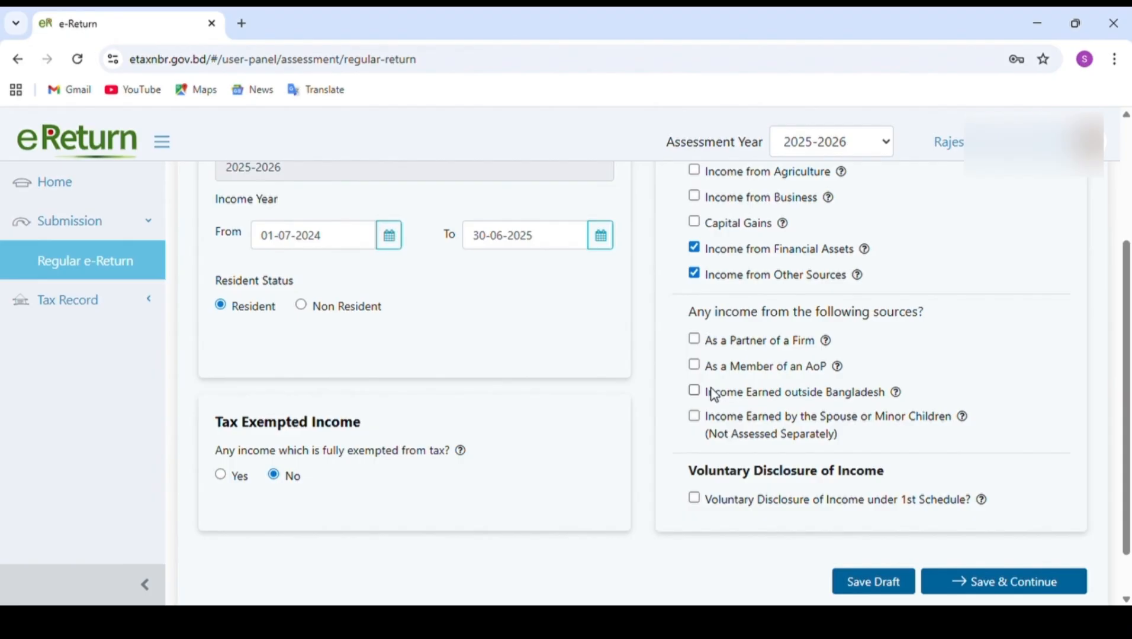
{"action": "scroll", "coordinate": [764, 230], "scroll_direction": "up", "scroll_amount": 3}
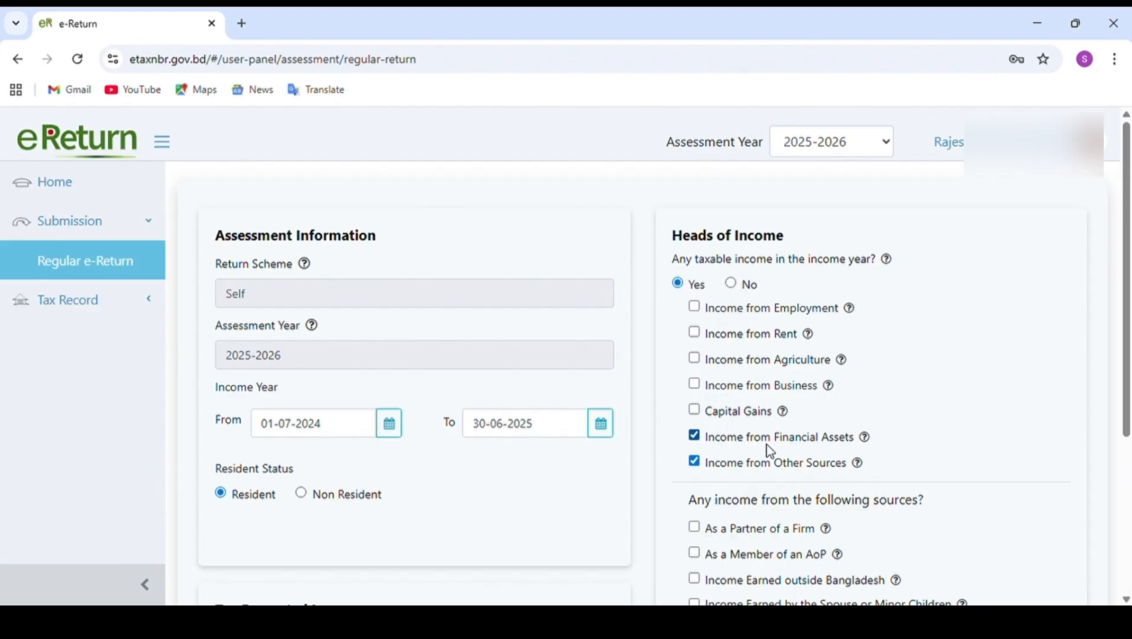
{"action": "scroll", "coordinate": [769, 451], "scroll_direction": "down", "scroll_amount": 4}
{"action": "scroll", "coordinate": [774, 451], "scroll_direction": "up", "scroll_amount": 3}
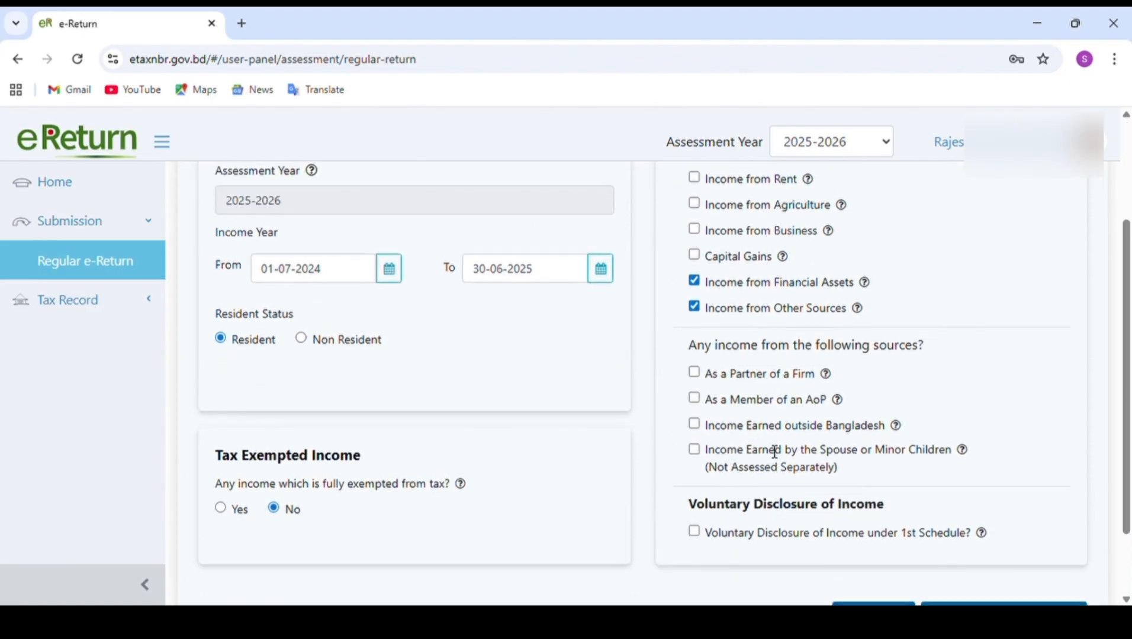
{"action": "scroll", "coordinate": [769, 452], "scroll_direction": "down", "scroll_amount": 4}
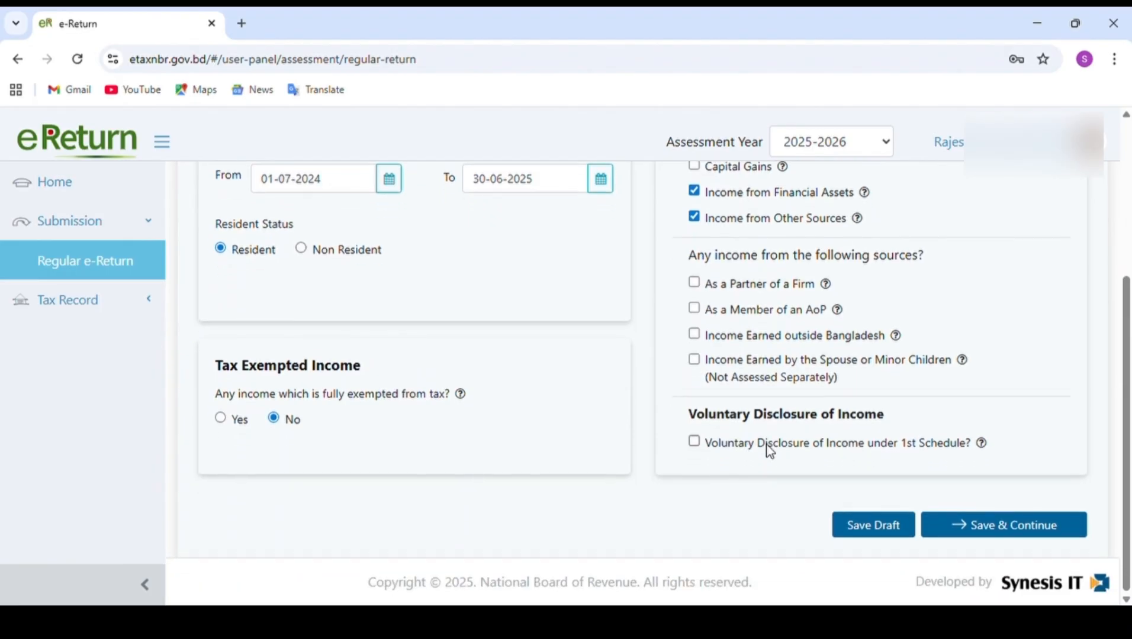
{"action": "scroll", "coordinate": [770, 452], "scroll_direction": "up", "scroll_amount": 5}
{"action": "scroll", "coordinate": [769, 452], "scroll_direction": "down", "scroll_amount": 3}
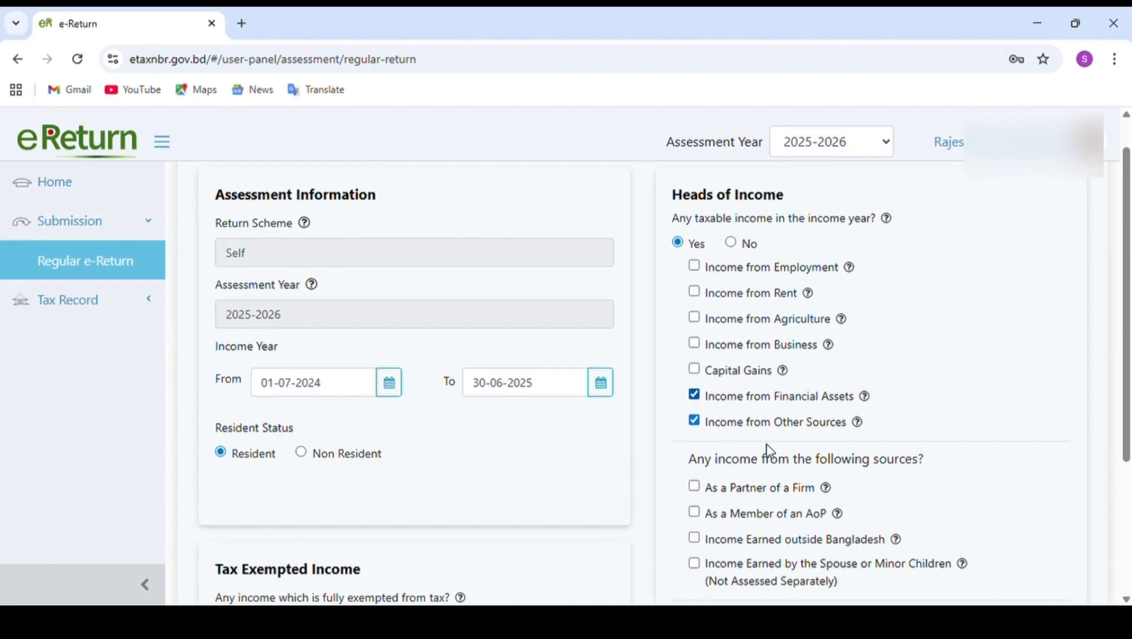
Save the assessment information and heads of income and continue to the additional information page.
{"action": "scroll", "coordinate": [1001, 444], "scroll_direction": "down", "scroll_amount": 1}
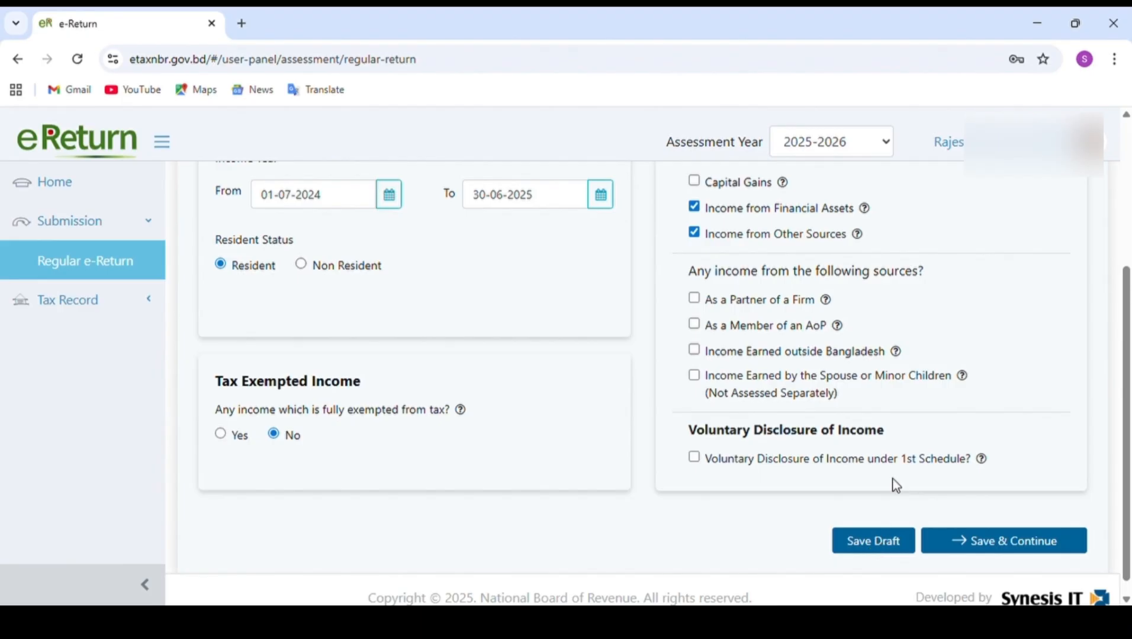
{"action": "left_click", "coordinate": [1017, 542]}
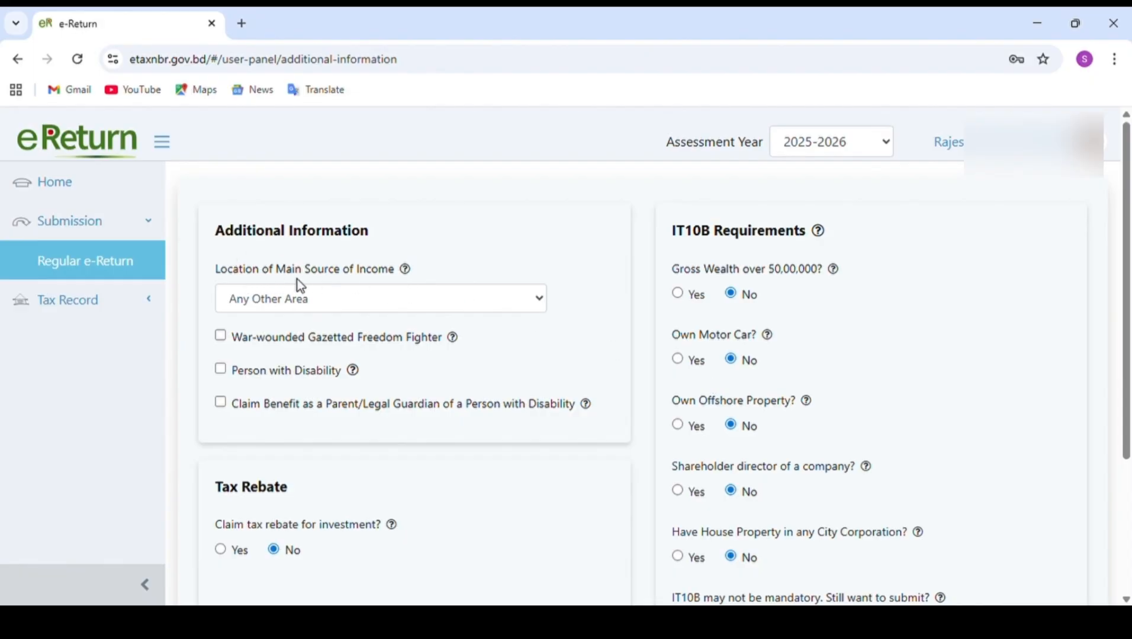
Keep Any Other Area as the main income location, answer No for City Corporation house property, and continue to the income details.
{"action": "left_click", "coordinate": [345, 291]}
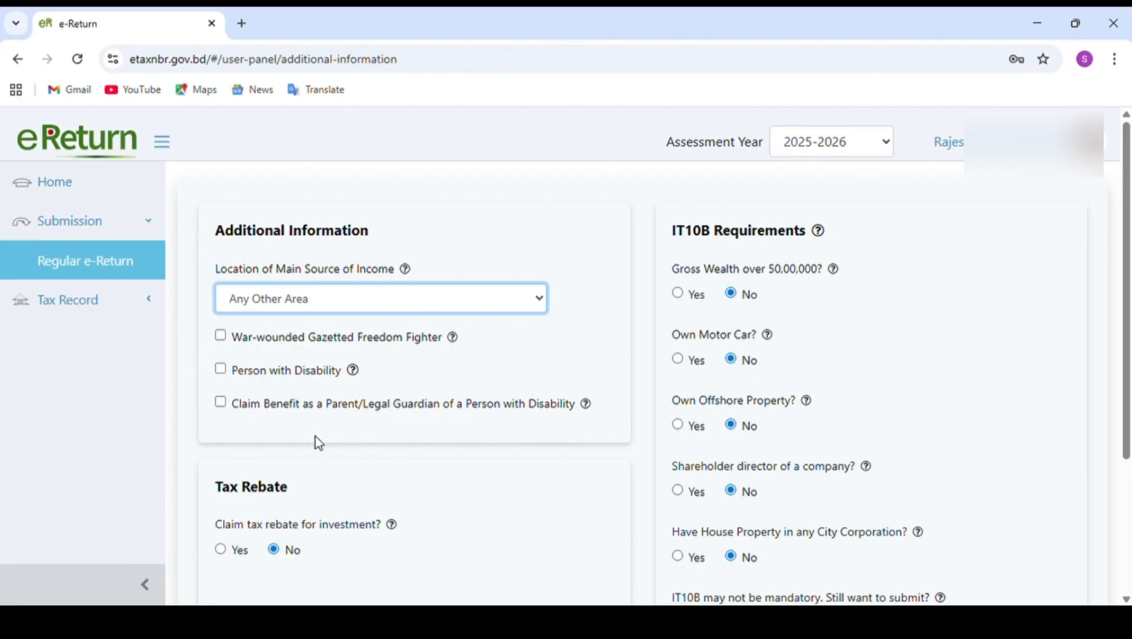
{"action": "left_click", "coordinate": [594, 330]}
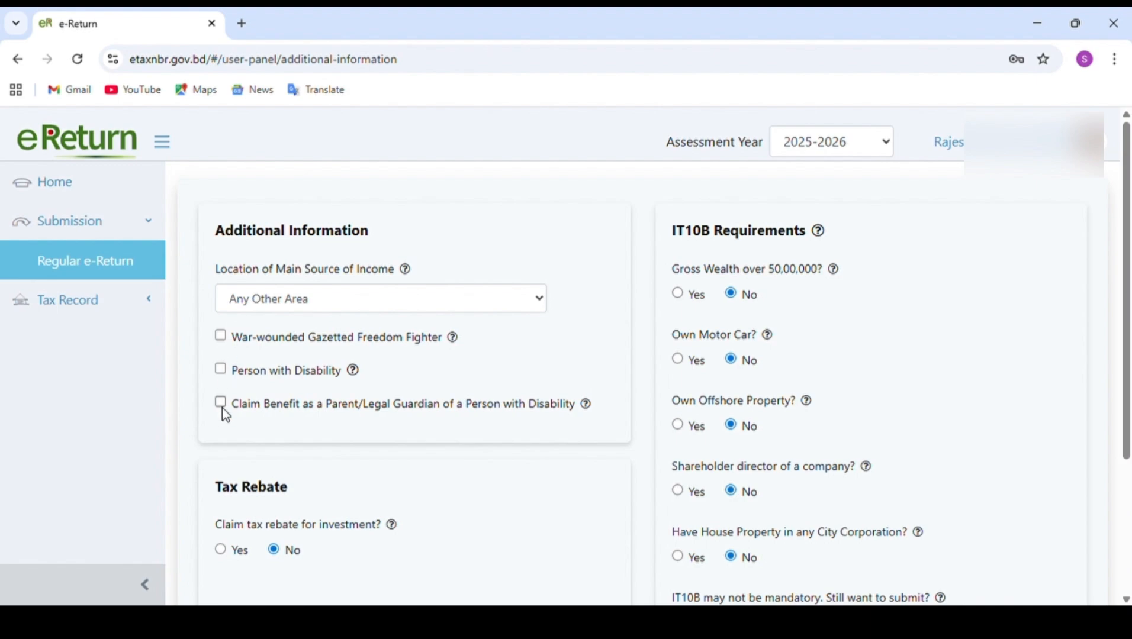
{"action": "scroll", "coordinate": [222, 408], "scroll_direction": "down", "scroll_amount": 2}
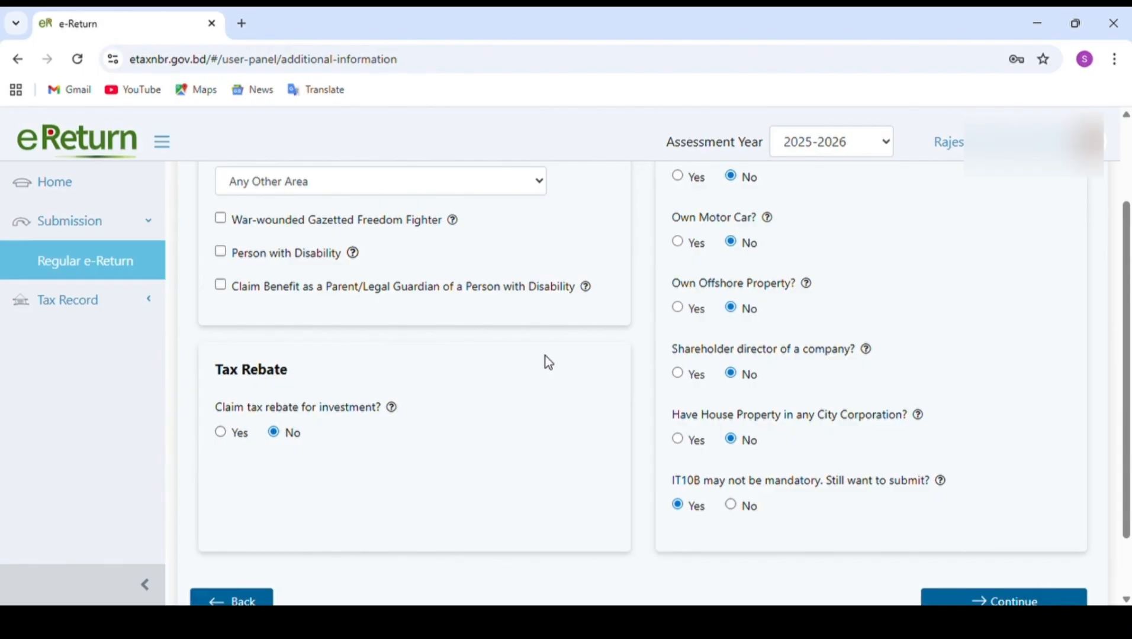
{"action": "scroll", "coordinate": [544, 356], "scroll_direction": "up", "scroll_amount": 2}
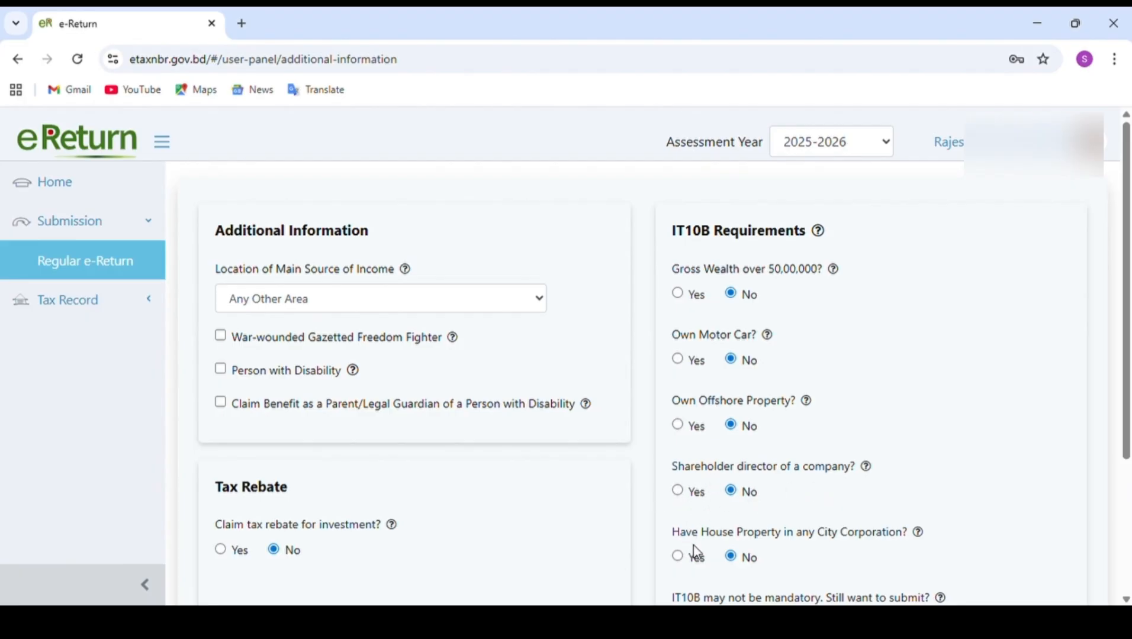
{"action": "left_click", "coordinate": [732, 555]}
{"action": "scroll", "coordinate": [730, 548], "scroll_direction": "down", "scroll_amount": 2}
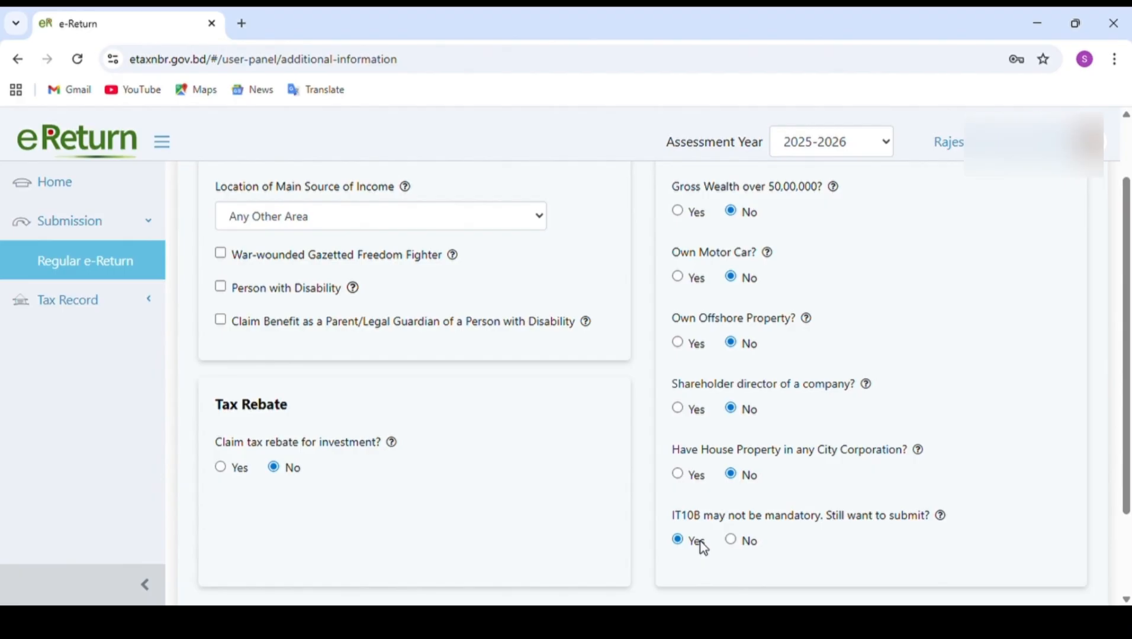
{"action": "scroll", "coordinate": [703, 547], "scroll_direction": "down", "scroll_amount": 2}
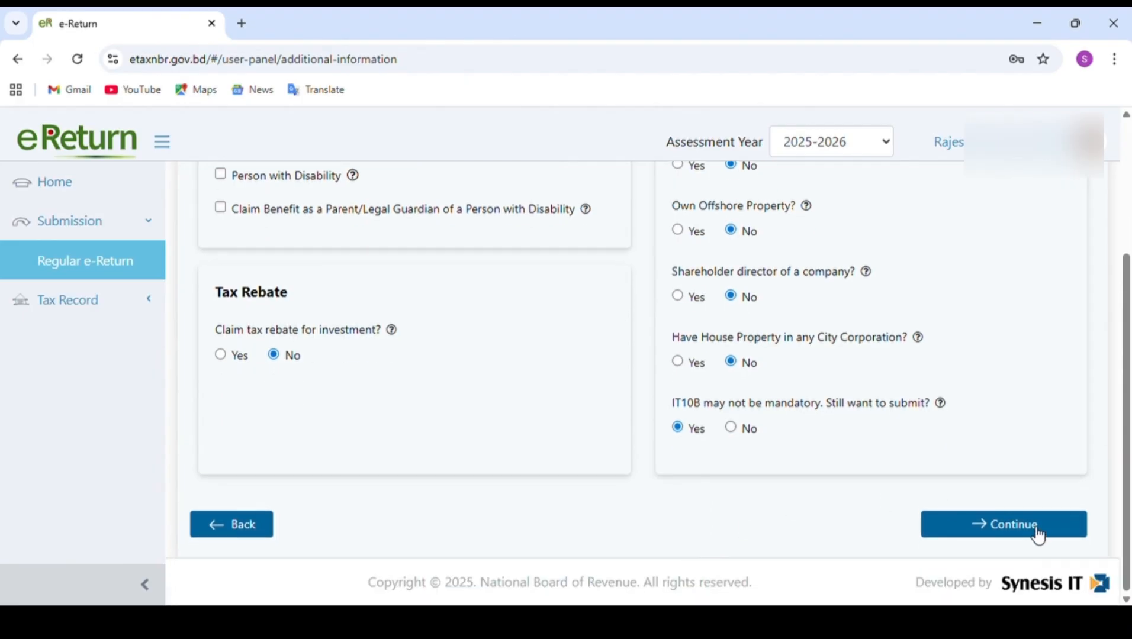
{"action": "left_click", "coordinate": [1038, 535]}
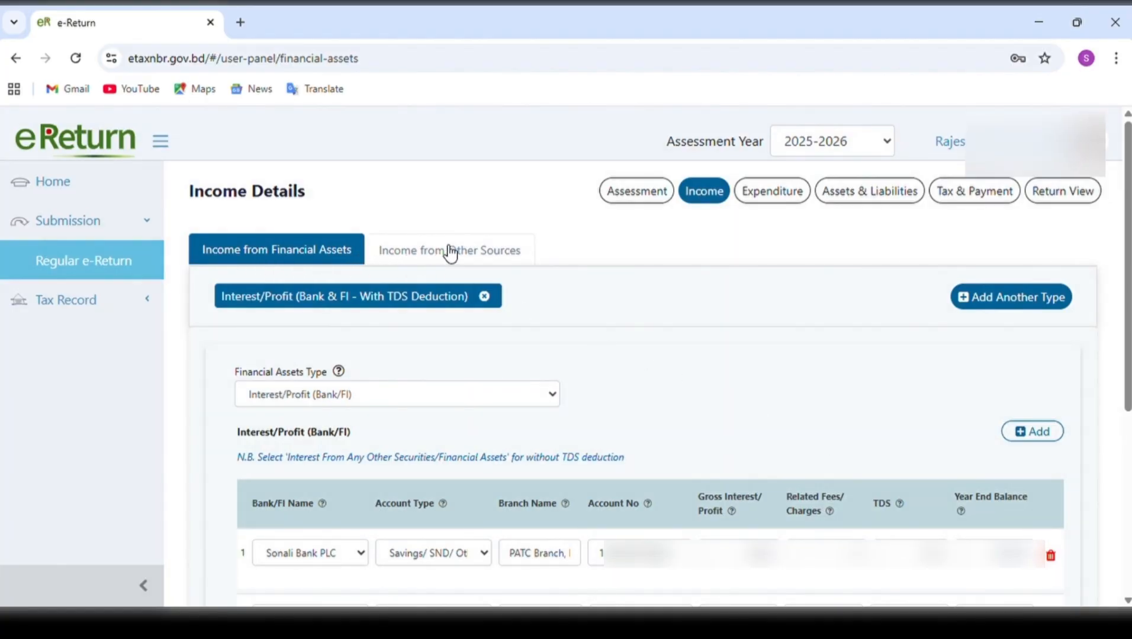
View the Income from Other Sources details, return to Income from Financial Assets and check the Financial Assets Type choices.
{"action": "left_click", "coordinate": [477, 256]}
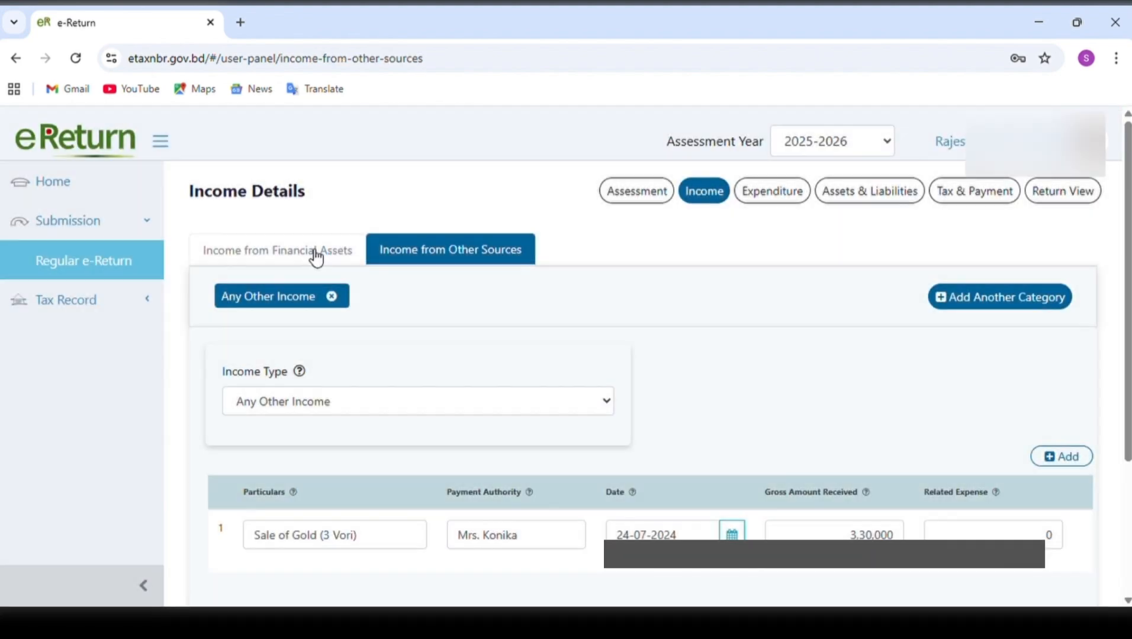
{"action": "left_click", "coordinate": [310, 255]}
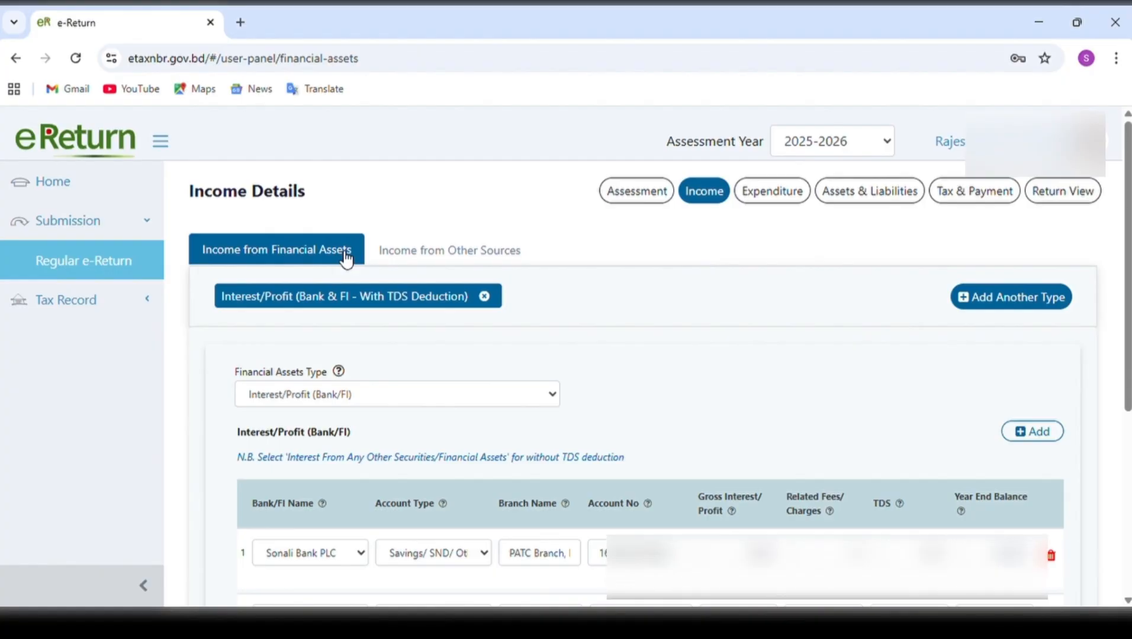
{"action": "scroll", "coordinate": [332, 334], "scroll_direction": "down", "scroll_amount": 1}
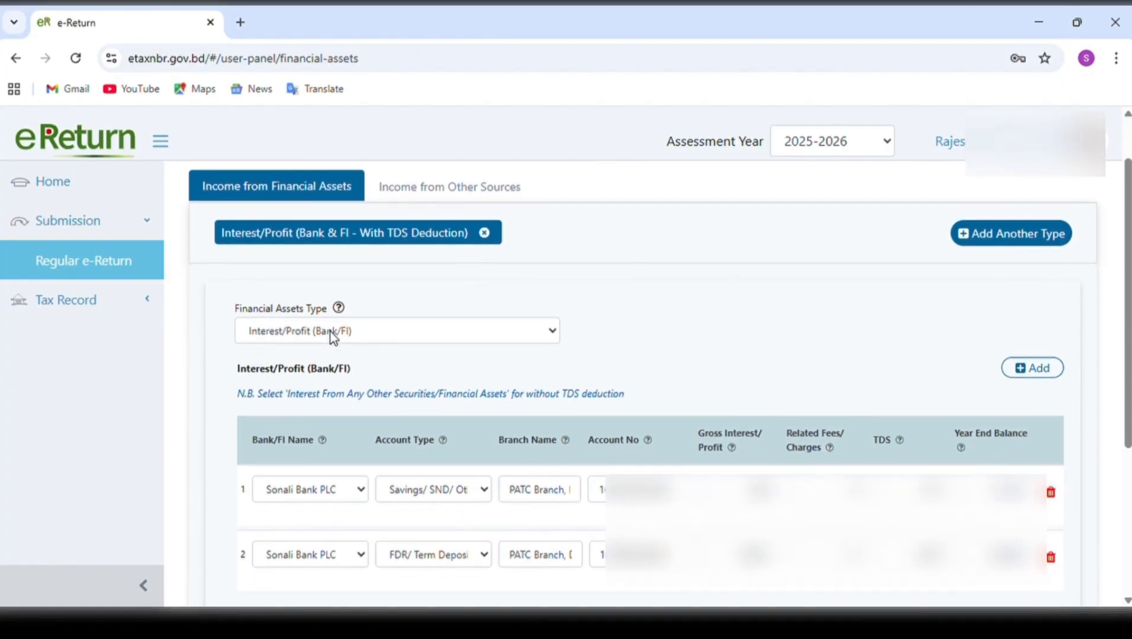
{"action": "left_click", "coordinate": [332, 336]}
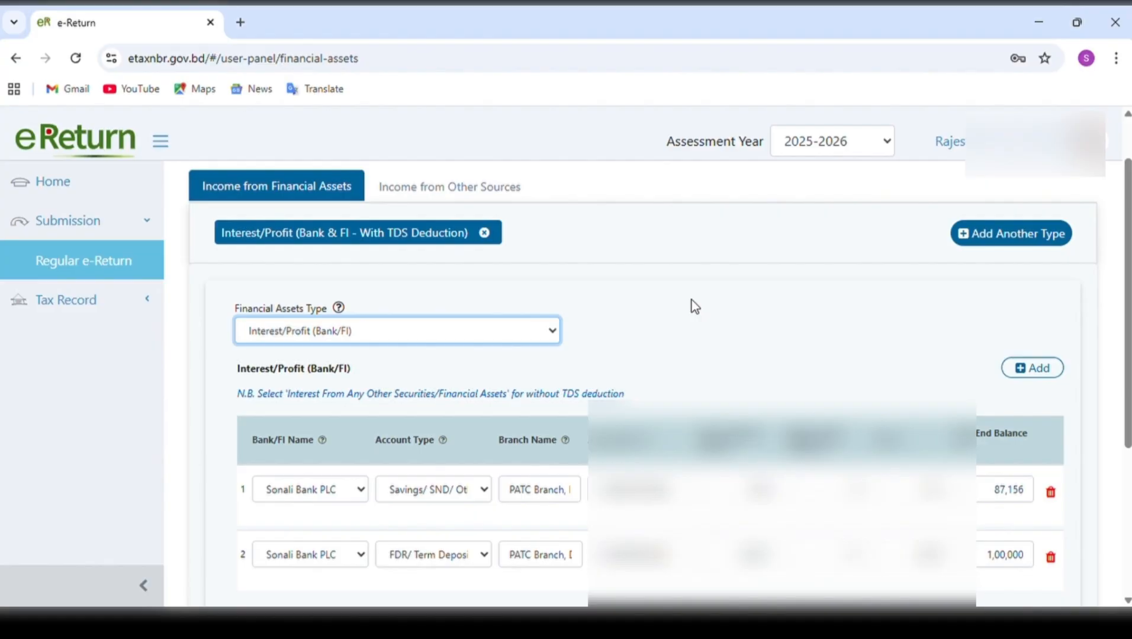
Try adding a third row to the Interest/Profit (Bank/FI) table and delete that blank row again.
{"action": "left_click", "coordinate": [1035, 369]}
{"action": "scroll", "coordinate": [894, 386], "scroll_direction": "down", "scroll_amount": 2}
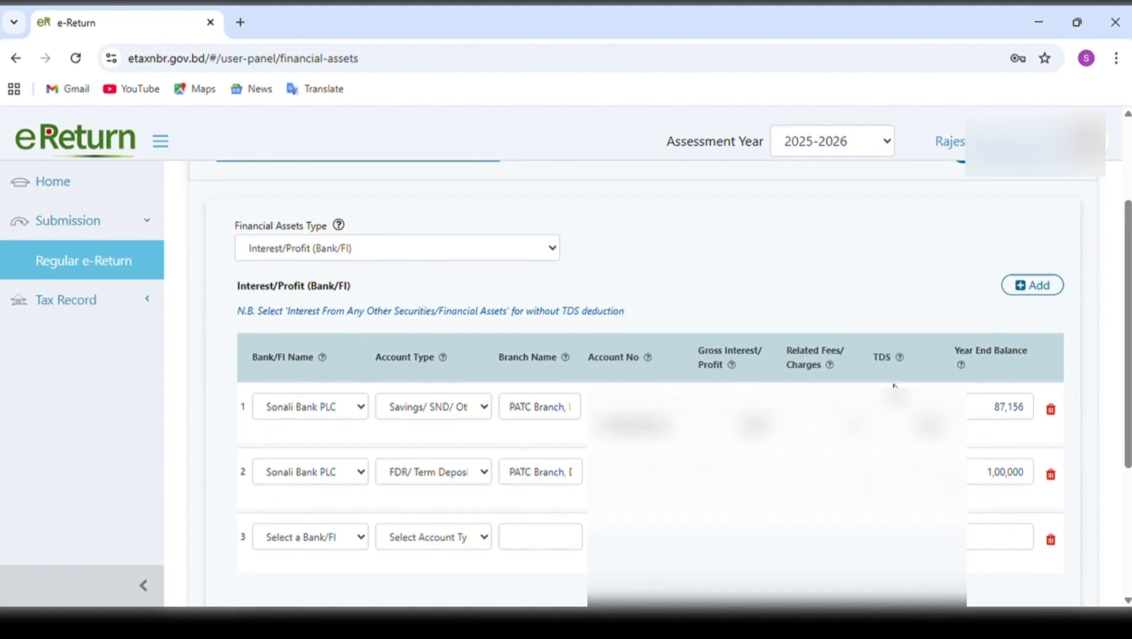
{"action": "scroll", "coordinate": [894, 385], "scroll_direction": "down", "scroll_amount": 1}
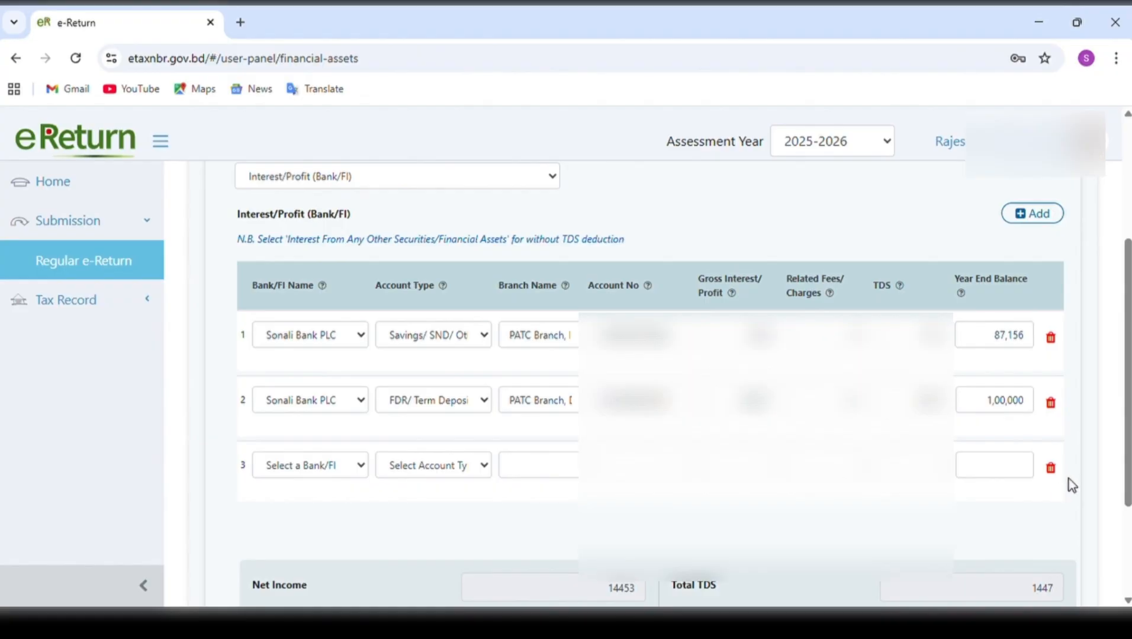
{"action": "left_click", "coordinate": [1051, 470]}
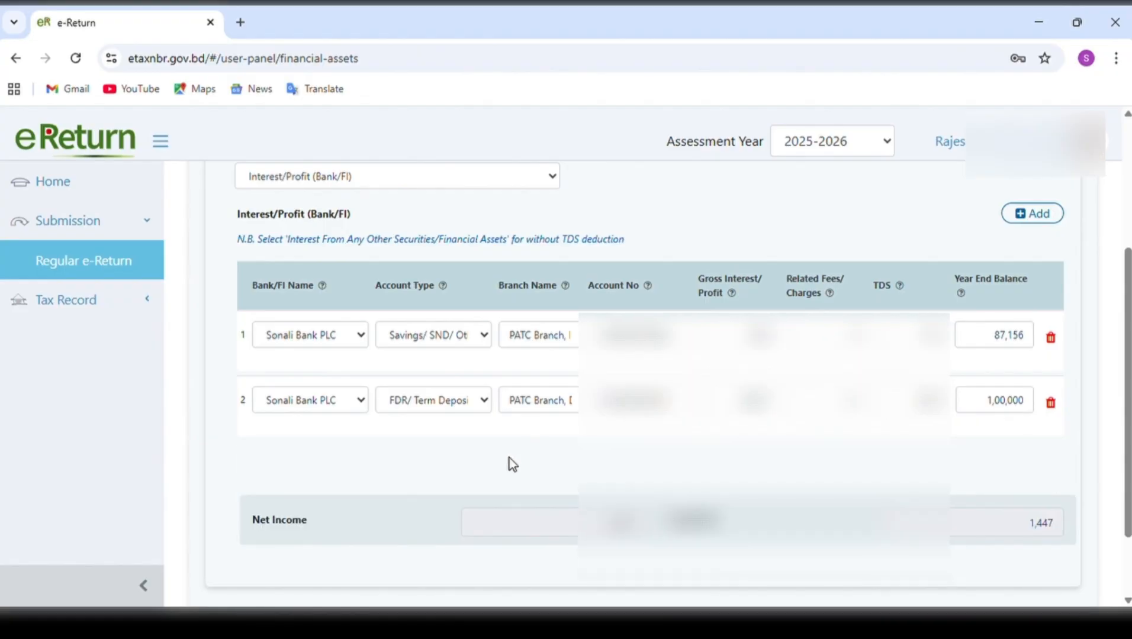
Examine the first Sonali Bank PLC entry's account type, branch, account number, gross interest, charges, TDS and year end balance fields.
{"action": "left_click", "coordinate": [344, 337]}
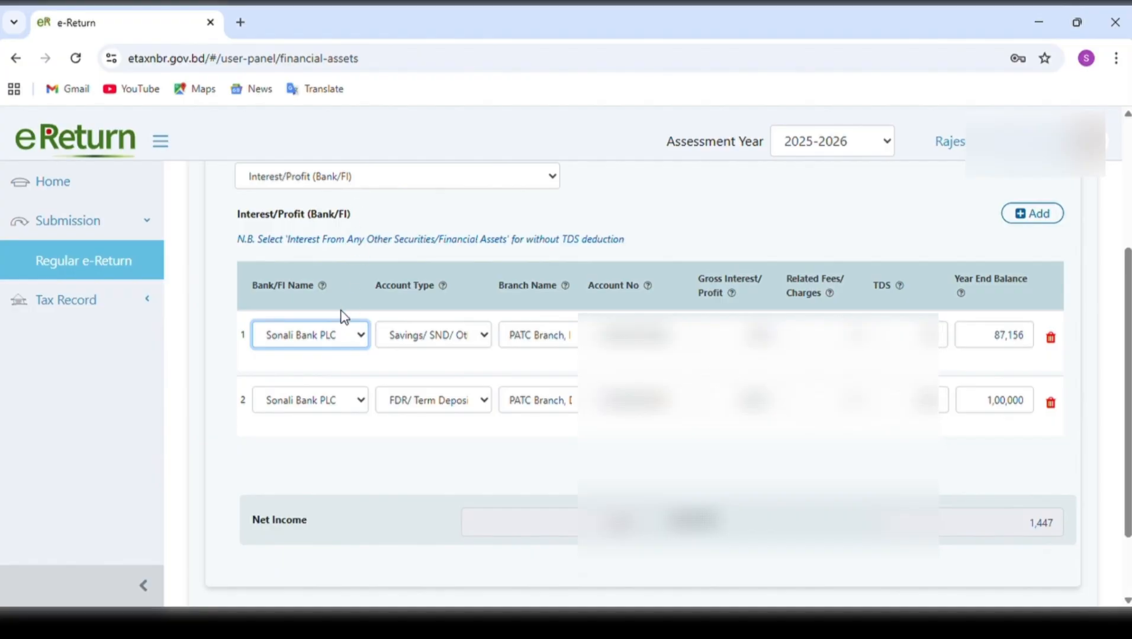
{"action": "left_click", "coordinate": [442, 335]}
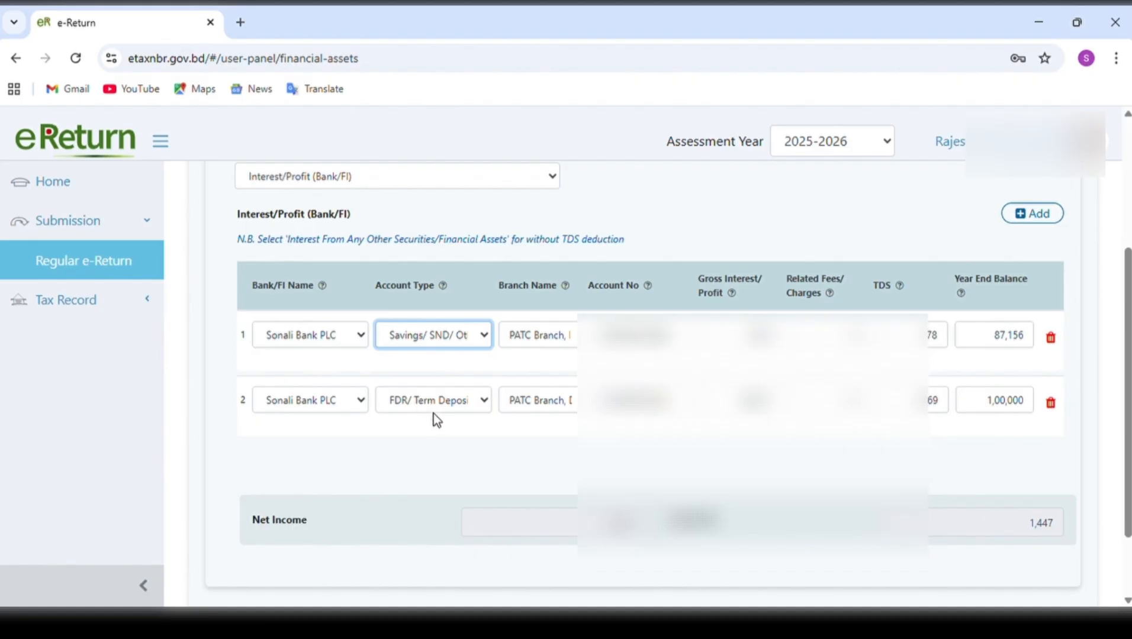
{"action": "left_click", "coordinate": [563, 342]}
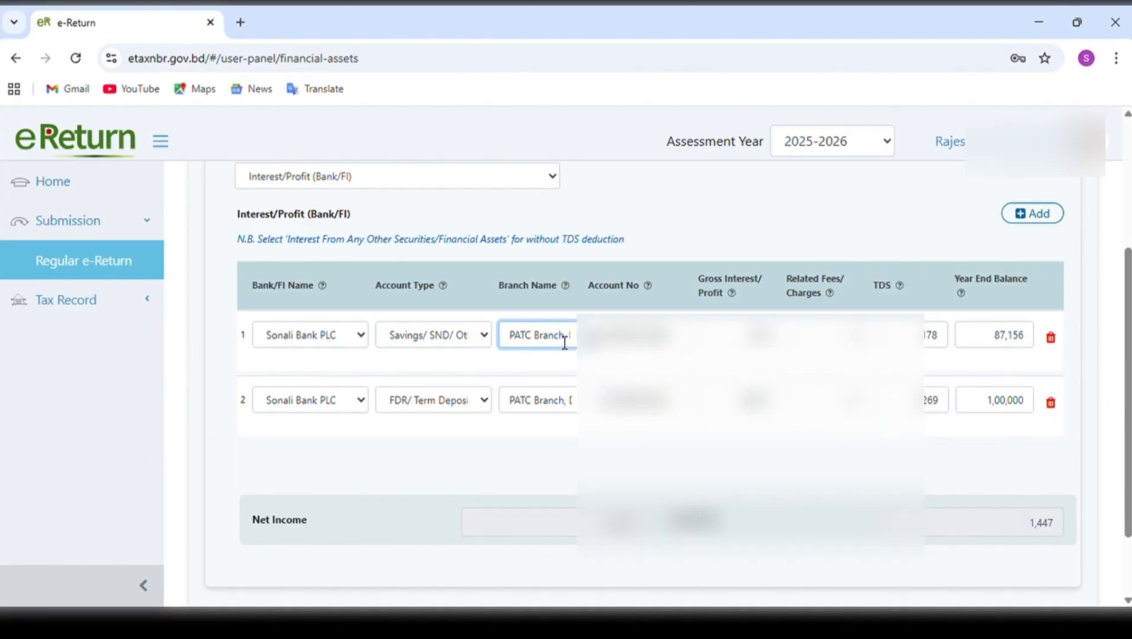
{"action": "left_click", "coordinate": [635, 339]}
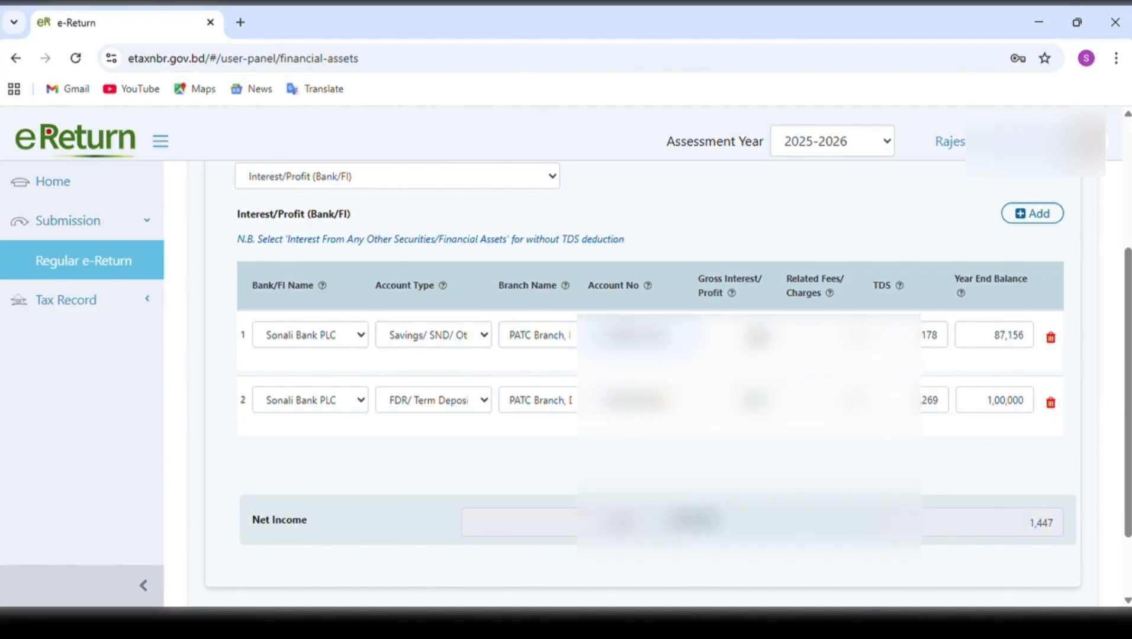
{"action": "left_click_drag", "start_coordinate": [738, 337], "coordinate": [781, 340]}
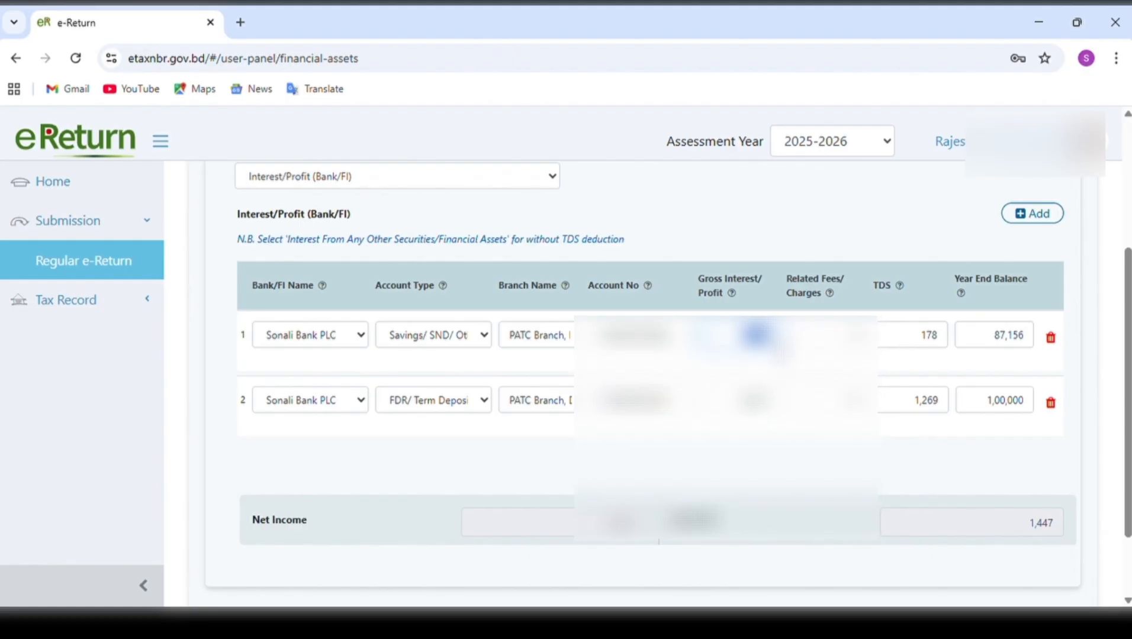
{"action": "left_click", "coordinate": [819, 344]}
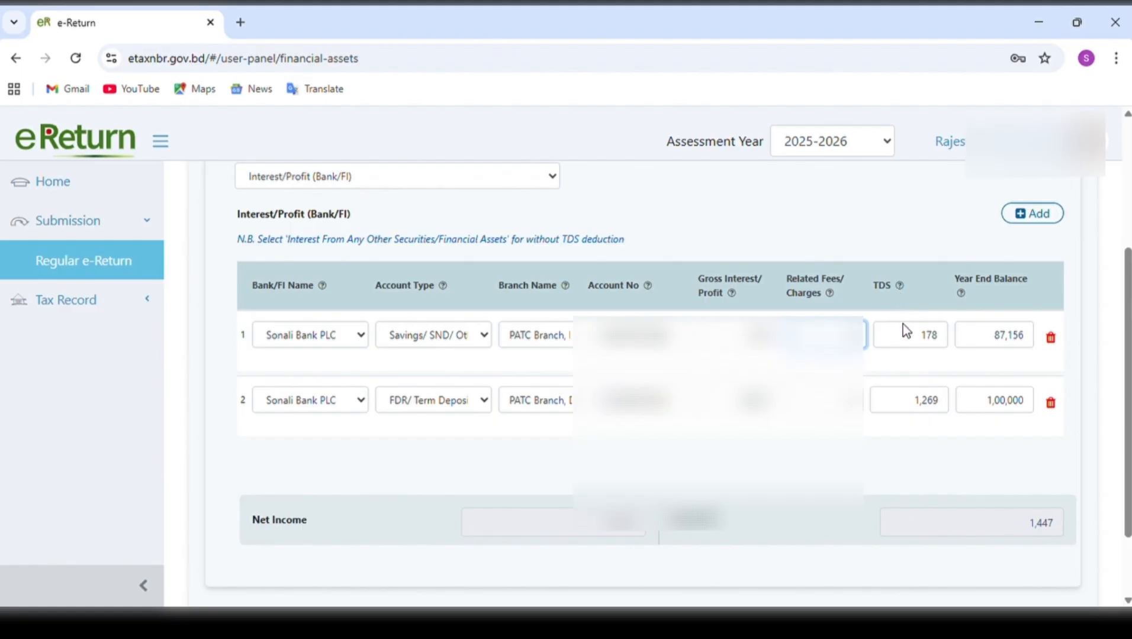
{"action": "left_click_drag", "start_coordinate": [927, 336], "coordinate": [951, 346]}
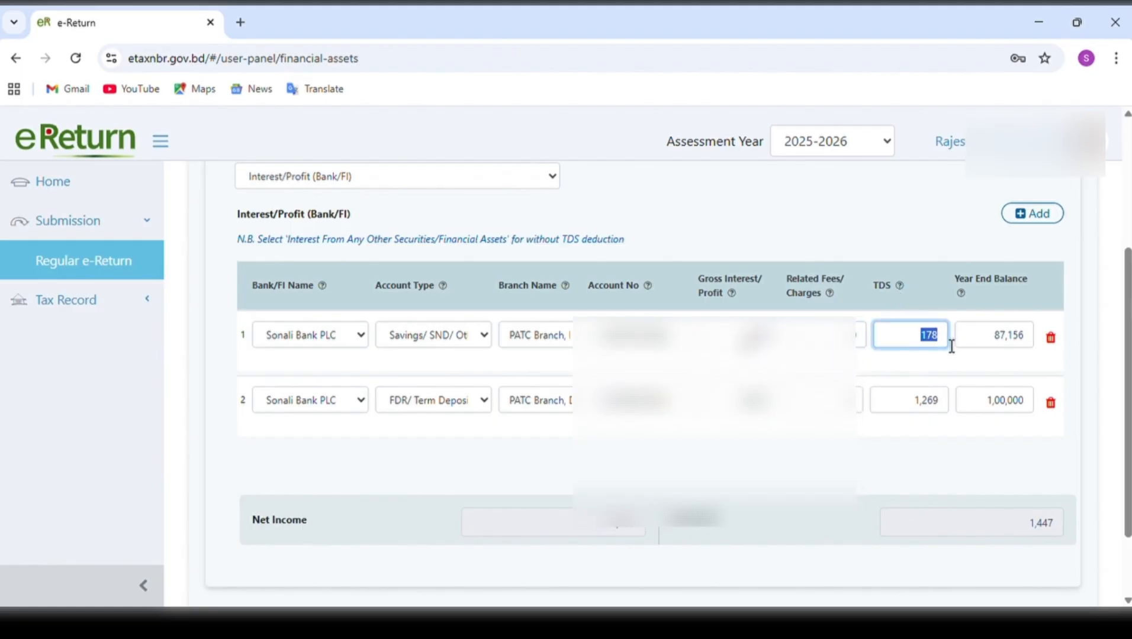
{"action": "left_click_drag", "start_coordinate": [743, 335], "coordinate": [784, 350]}
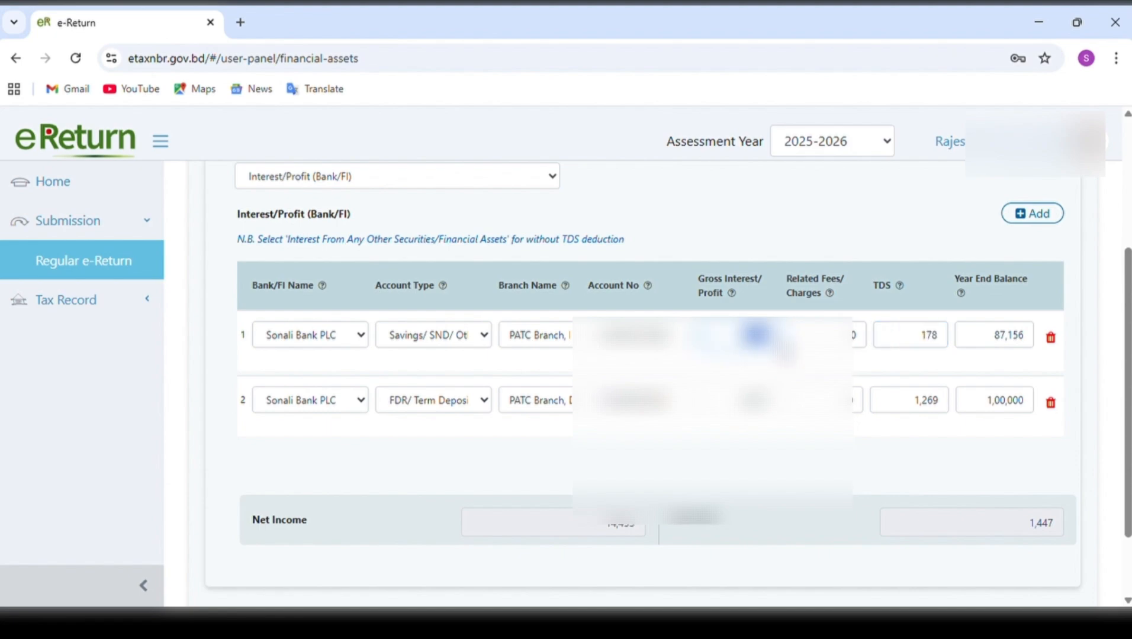
{"action": "left_click", "coordinate": [916, 342]}
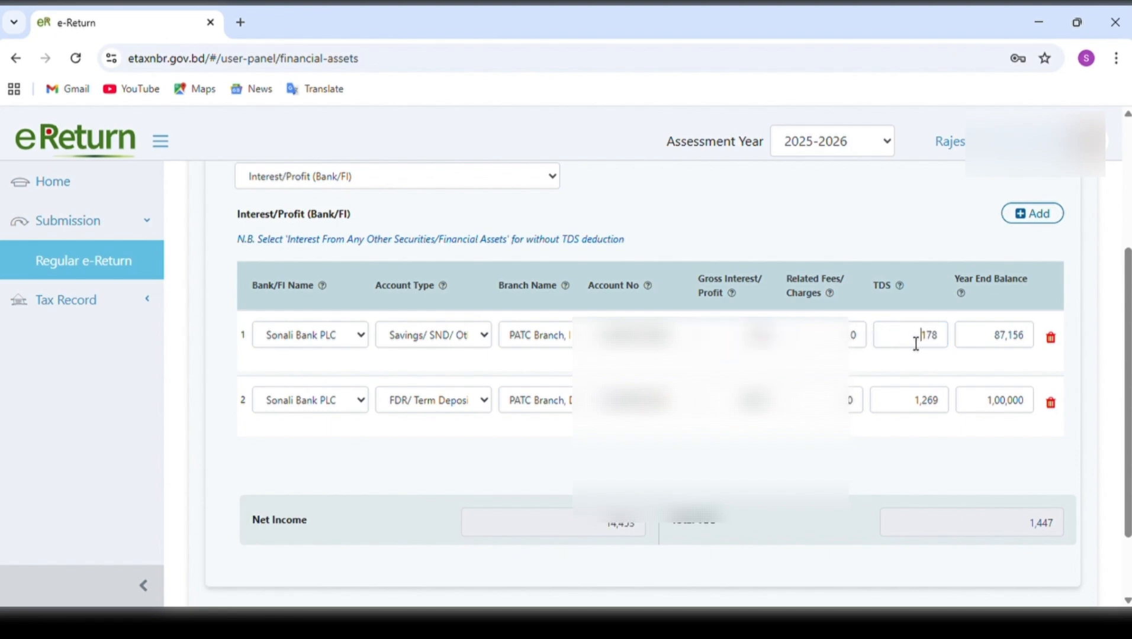
{"action": "left_click_drag", "start_coordinate": [916, 342], "coordinate": [951, 342]}
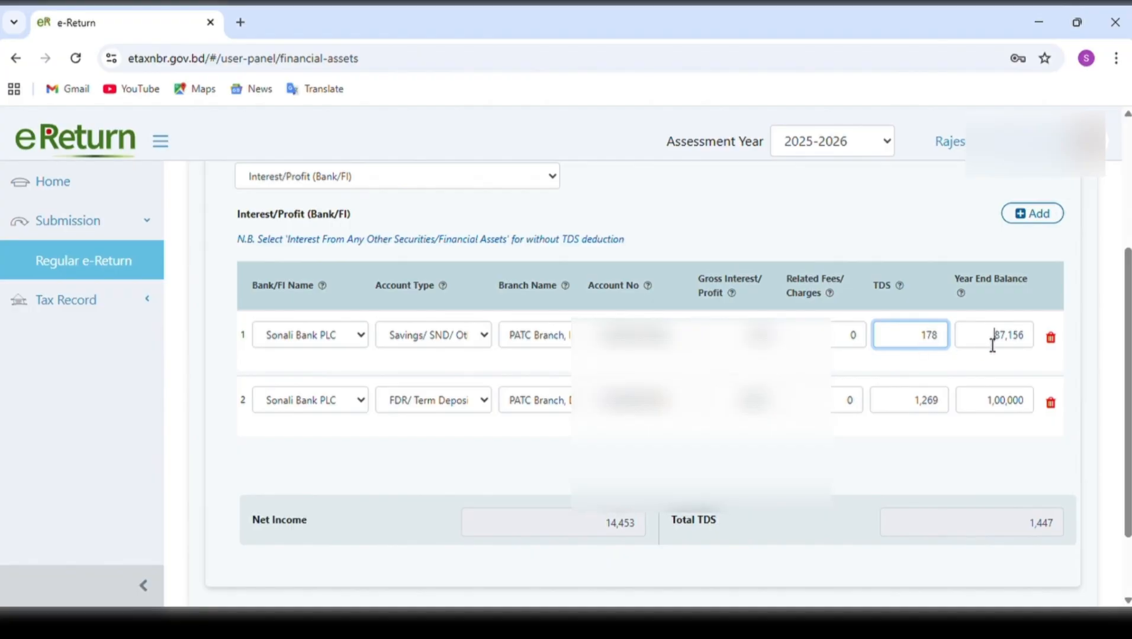
{"action": "left_click_drag", "start_coordinate": [993, 344], "coordinate": [1033, 346]}
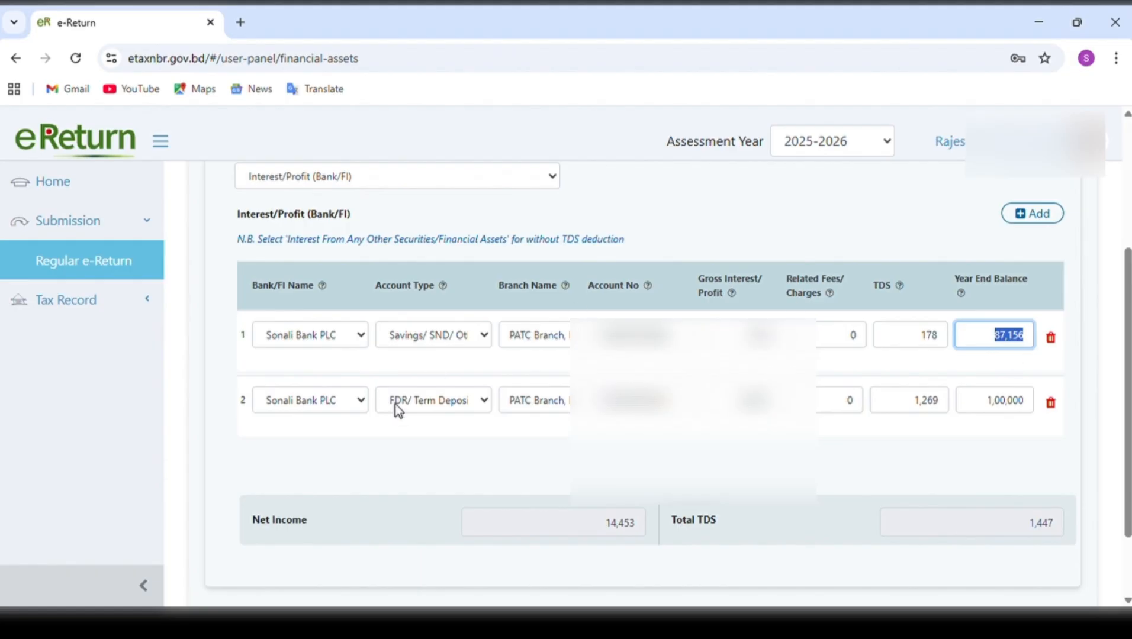
{"action": "left_click", "coordinate": [1046, 214]}
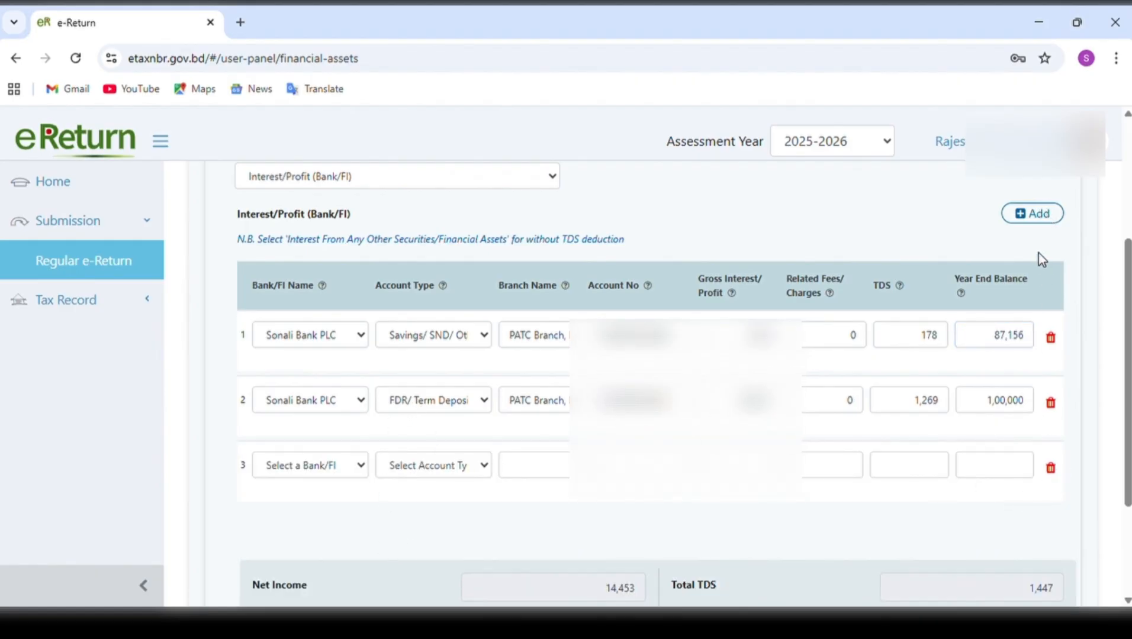
{"action": "left_click", "coordinate": [1045, 214]}
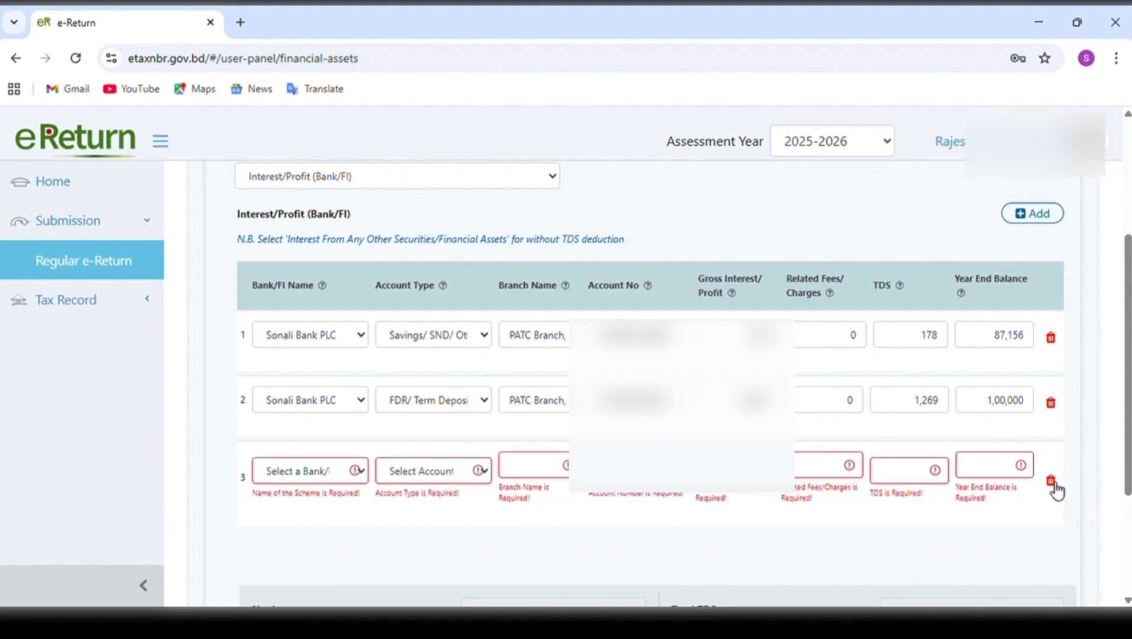
{"action": "left_click", "coordinate": [1050, 481]}
Examine the second Sonali Bank PLC entry's bank, FDR/term deposit account type, branch, account number, gross interest, TDS and year end balance fields.
{"action": "left_click", "coordinate": [328, 402]}
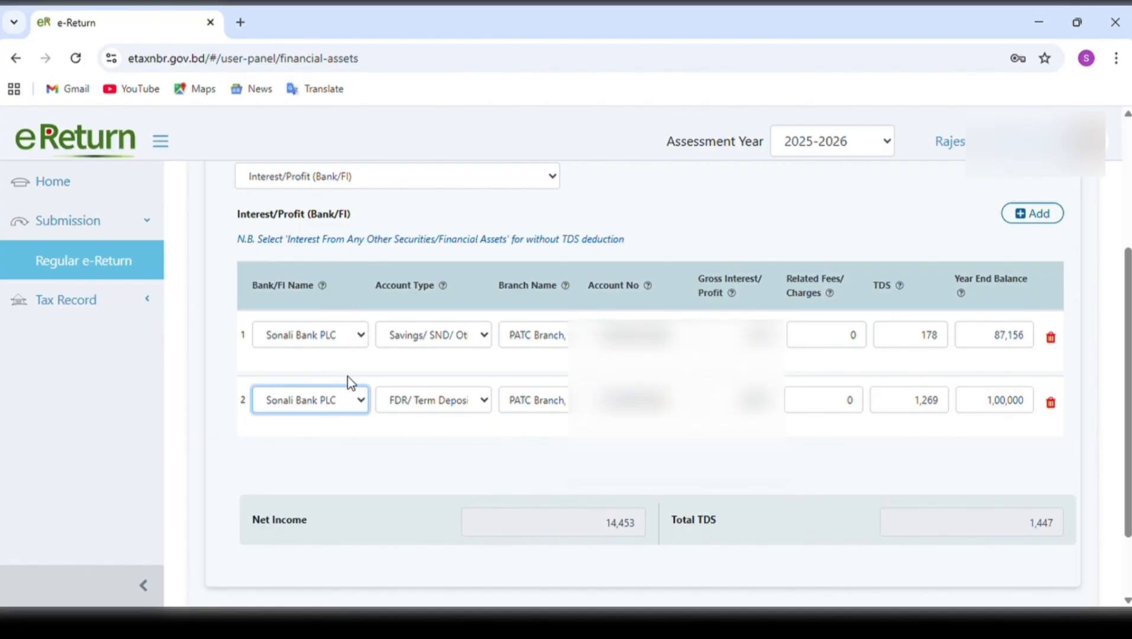
{"action": "left_click", "coordinate": [424, 401]}
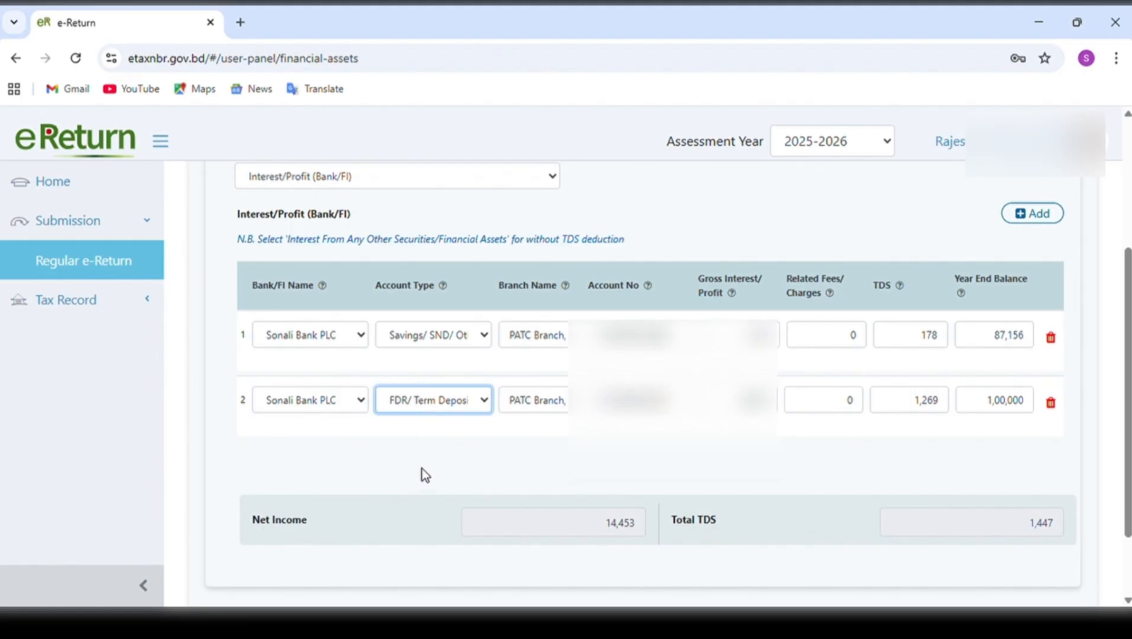
{"action": "left_click", "coordinate": [552, 402]}
{"action": "key", "text": "Tab"}
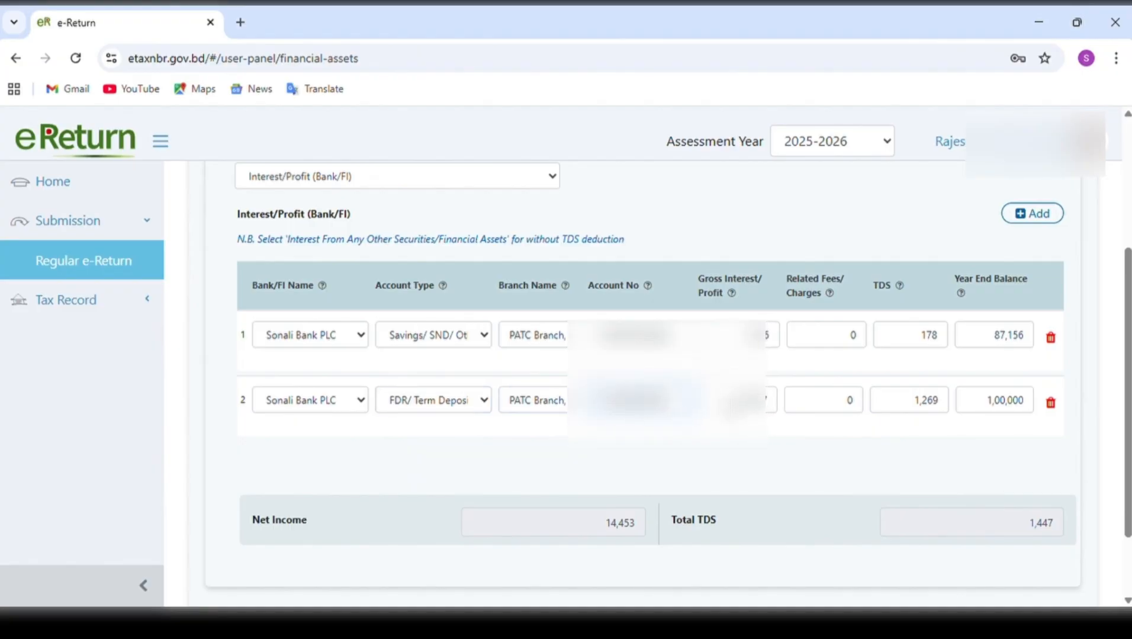
{"action": "left_click_drag", "start_coordinate": [739, 406], "coordinate": [778, 411]}
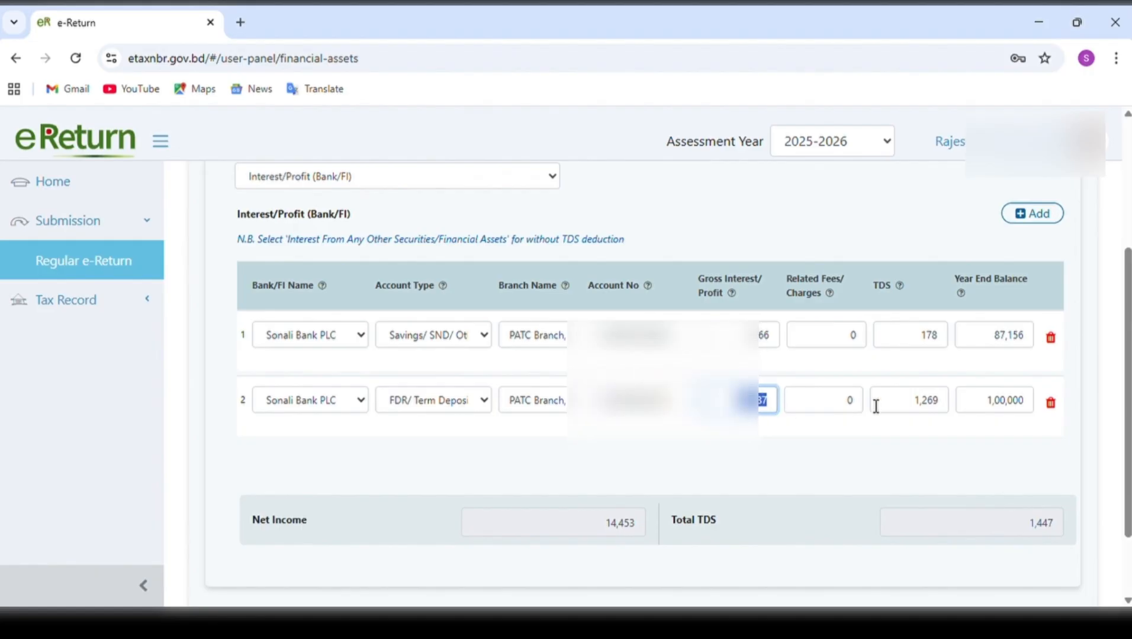
{"action": "left_click_drag", "start_coordinate": [915, 405], "coordinate": [946, 406]}
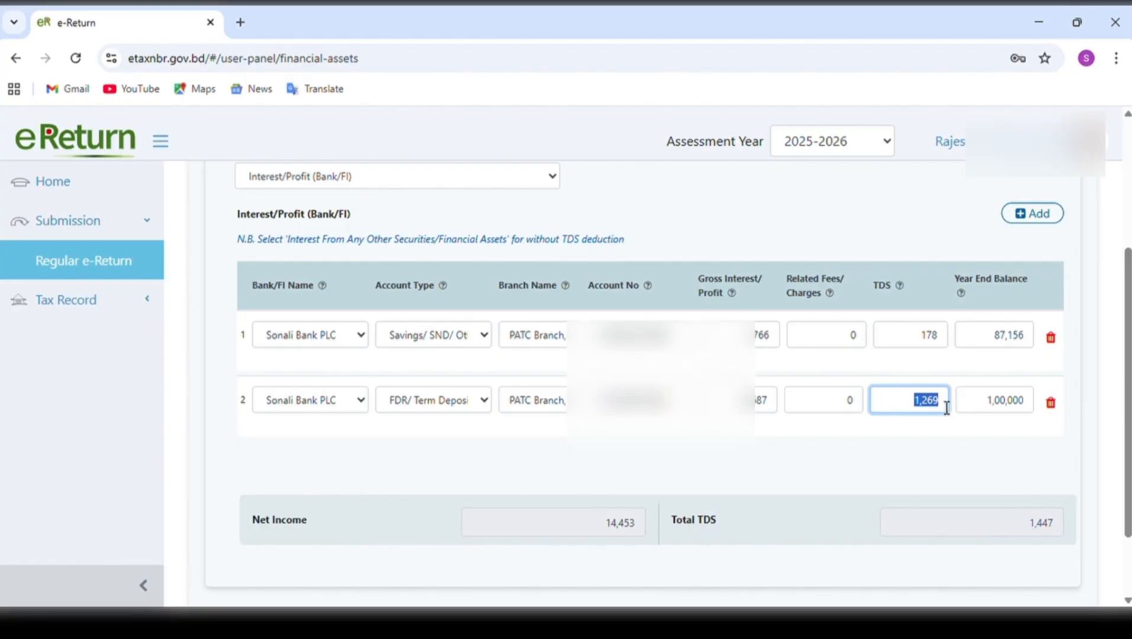
{"action": "left_click_drag", "start_coordinate": [781, 405], "coordinate": [747, 409]}
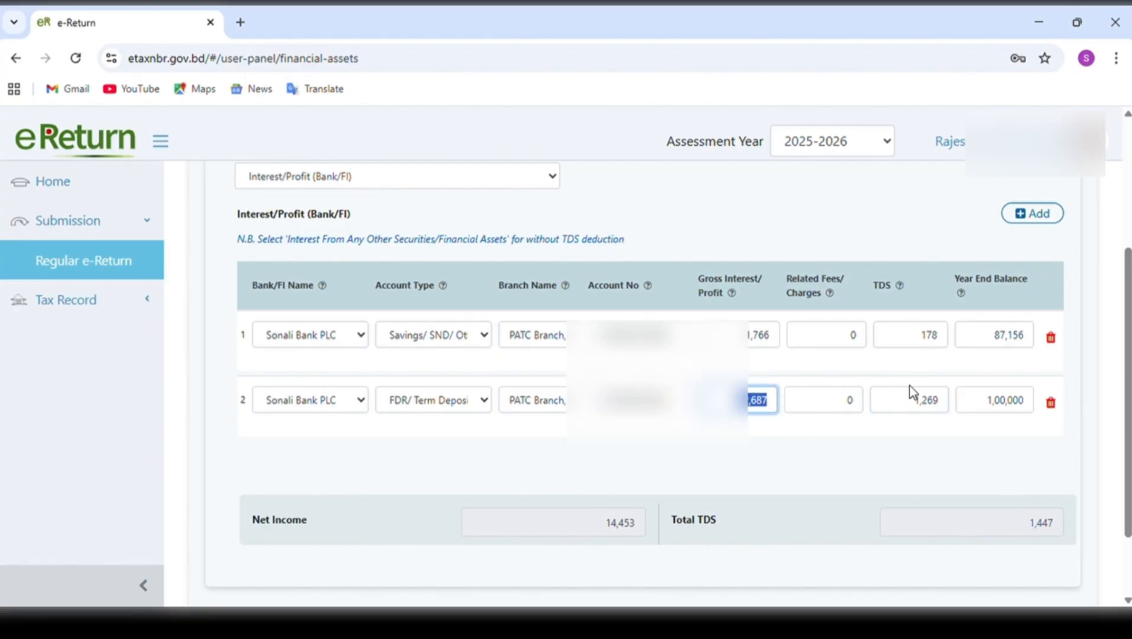
{"action": "left_click_drag", "start_coordinate": [921, 405], "coordinate": [950, 412]}
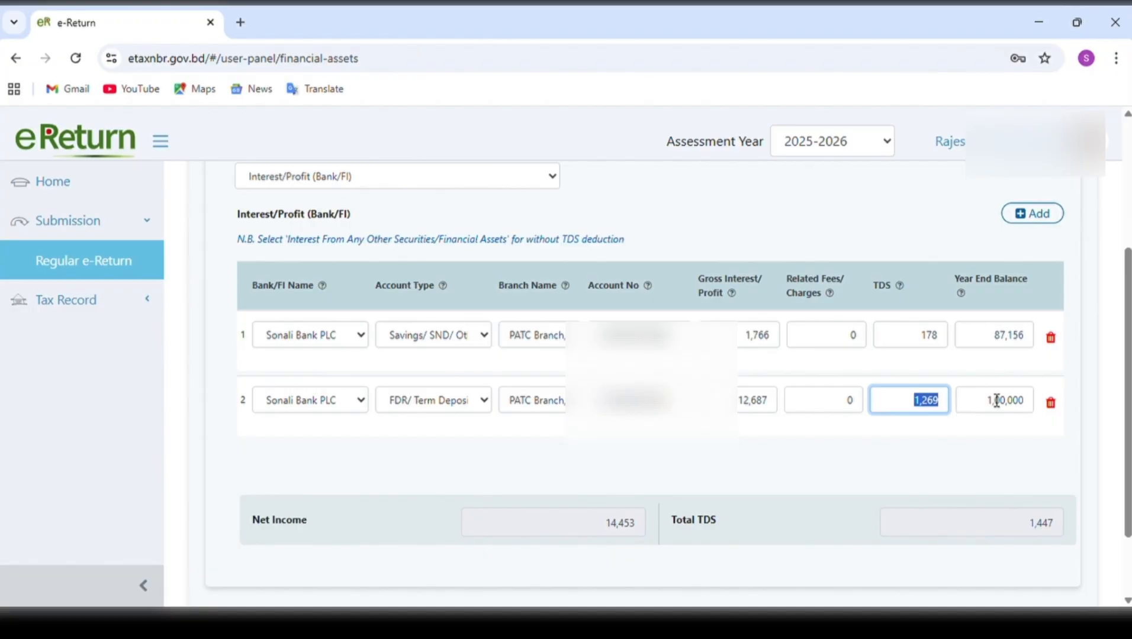
{"action": "left_click_drag", "start_coordinate": [989, 406], "coordinate": [1032, 409]}
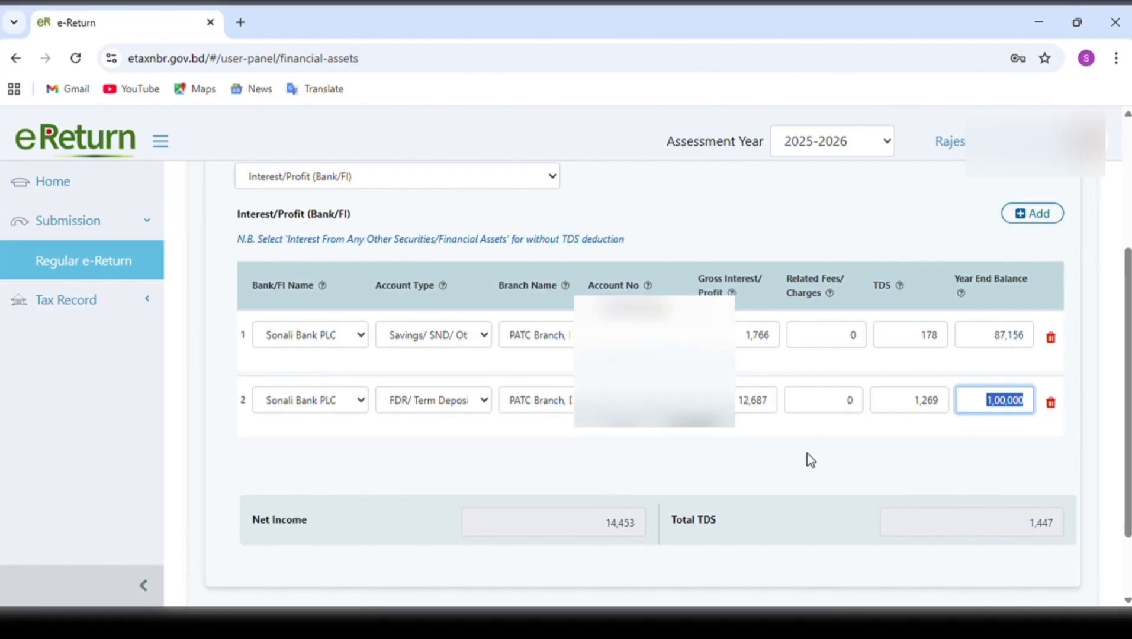
Save the financial assets income and continue to Income from Other Sources.
{"action": "scroll", "coordinate": [809, 458], "scroll_direction": "down", "scroll_amount": 2}
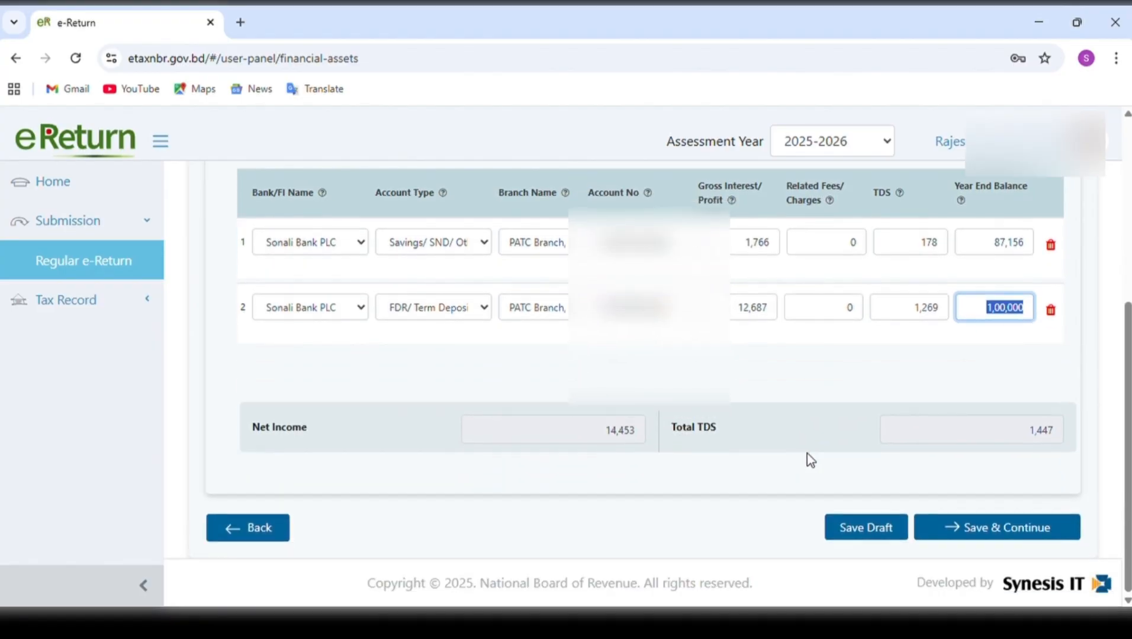
{"action": "left_click", "coordinate": [1016, 527]}
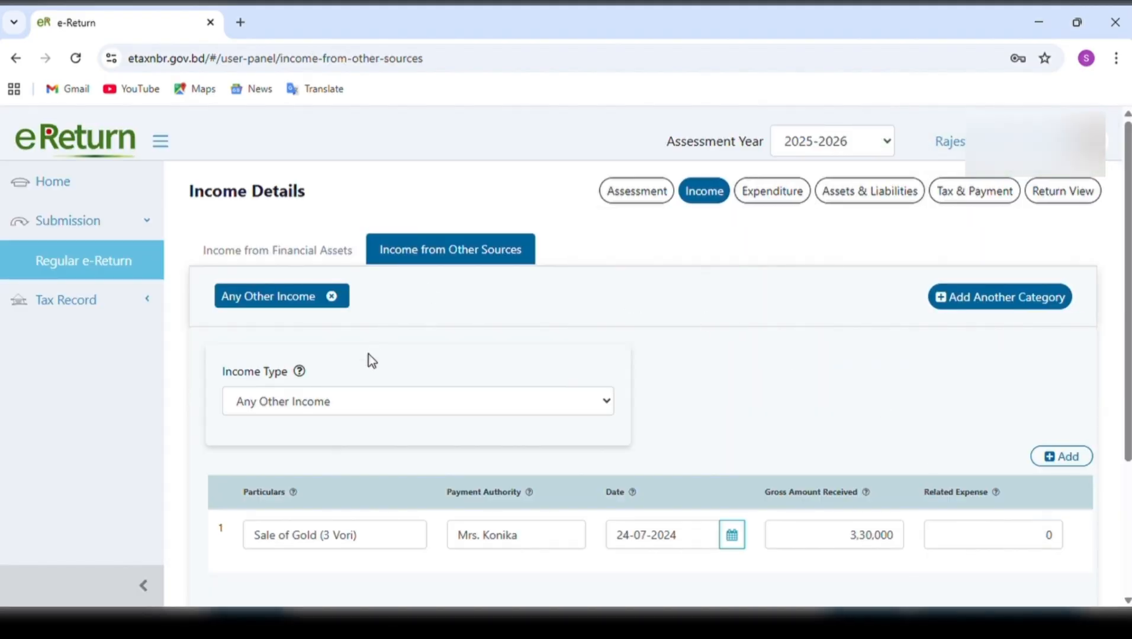
Examine the gold sale entry's particulars, payment authority, date picker, gross amount received and related expense, and check the Income Type choices.
{"action": "scroll", "coordinate": [369, 354], "scroll_direction": "down", "scroll_amount": 2}
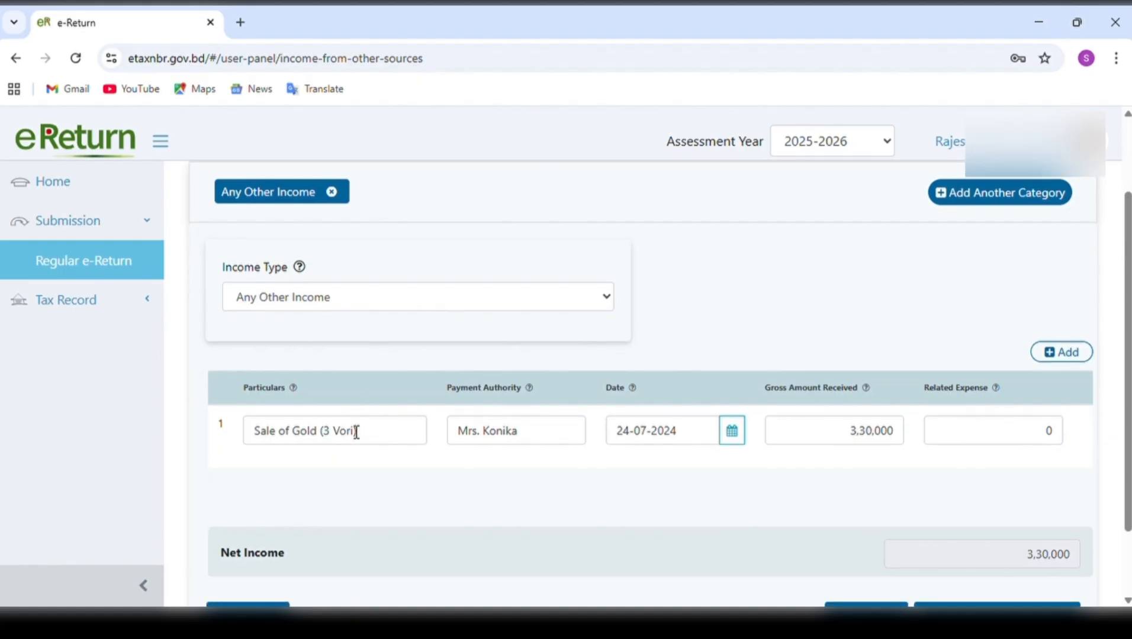
{"action": "left_click_drag", "start_coordinate": [375, 436], "coordinate": [253, 444]}
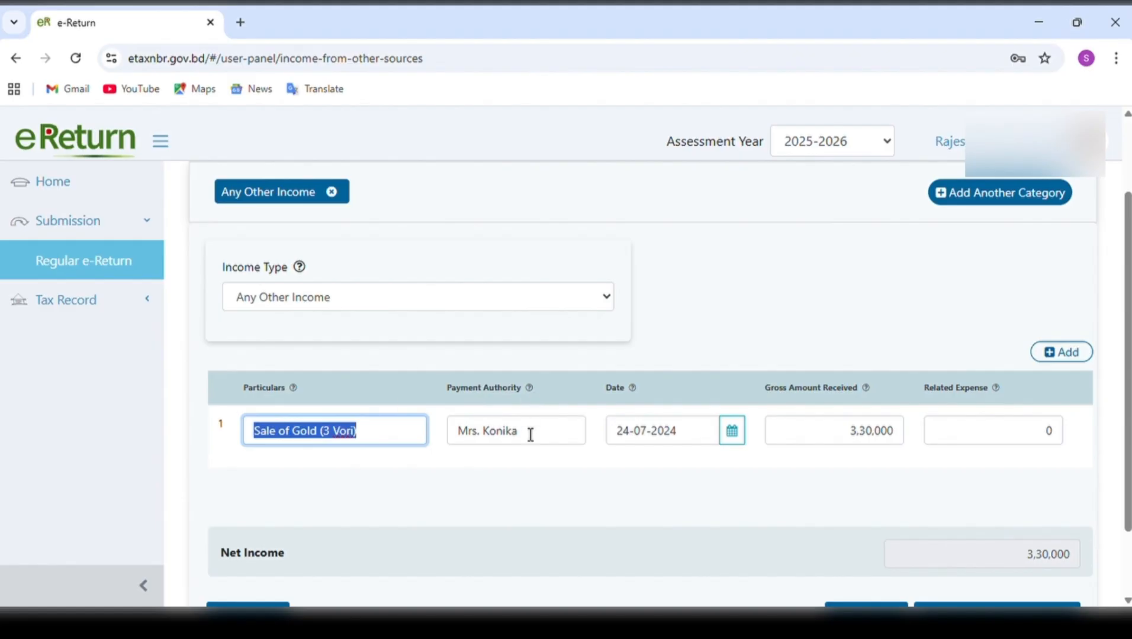
{"action": "left_click_drag", "start_coordinate": [529, 440], "coordinate": [468, 440]}
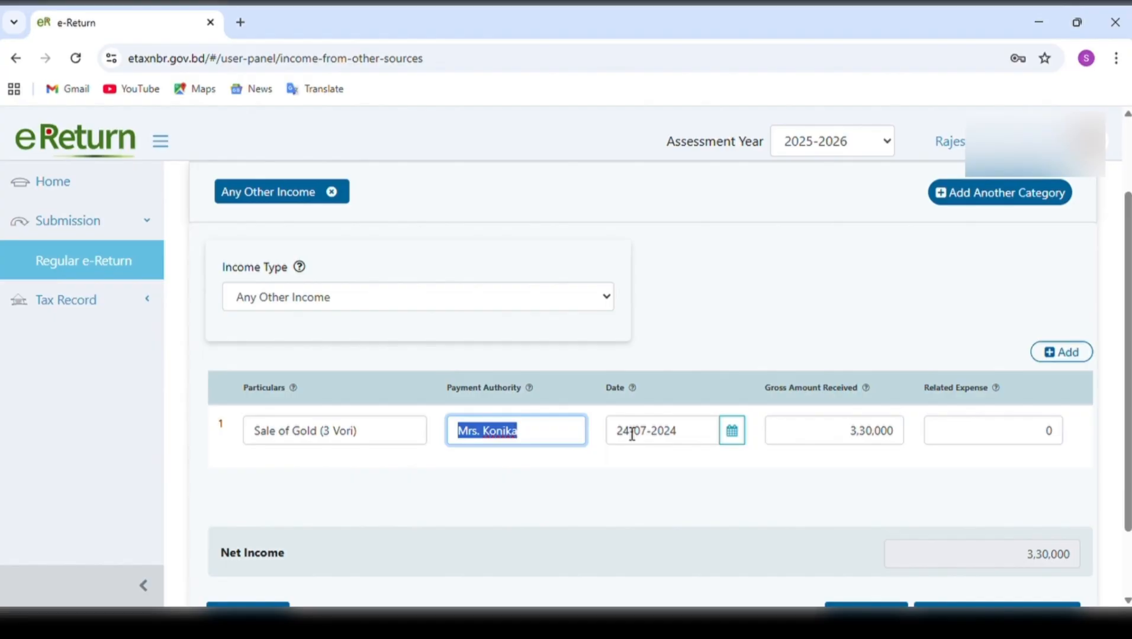
{"action": "left_click", "coordinate": [740, 444]}
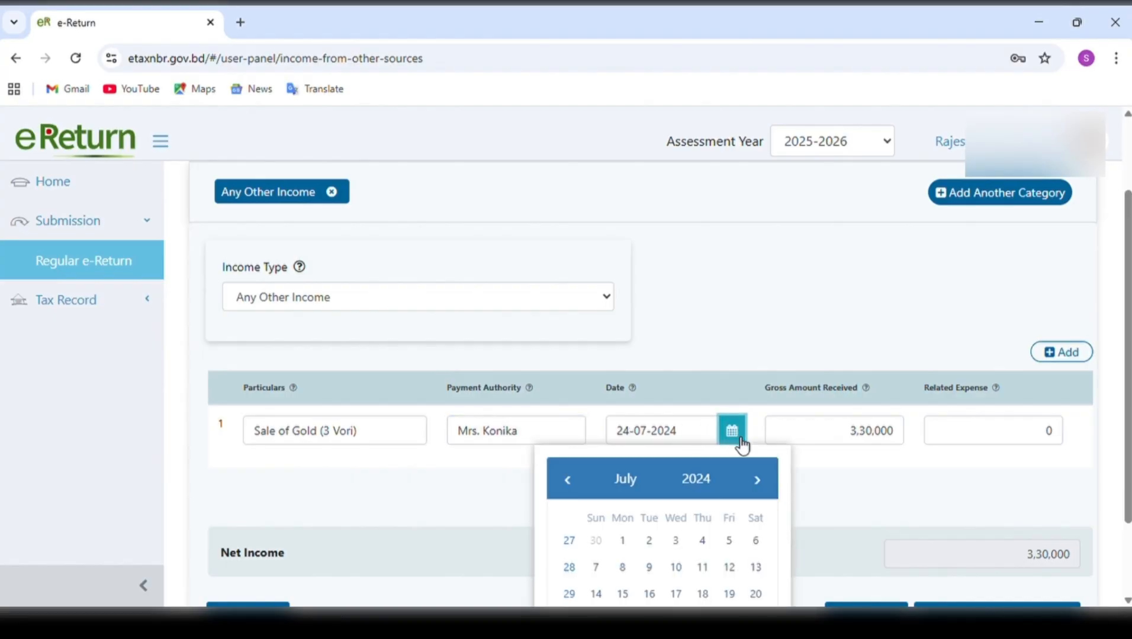
{"action": "left_click", "coordinate": [741, 444]}
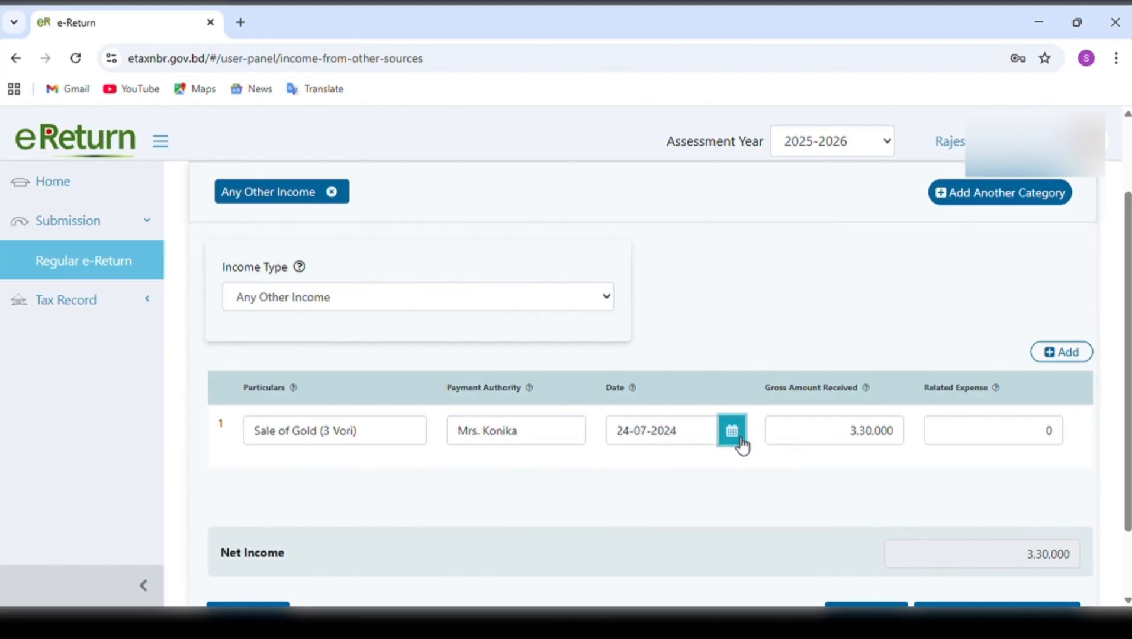
{"action": "left_click", "coordinate": [841, 430]}
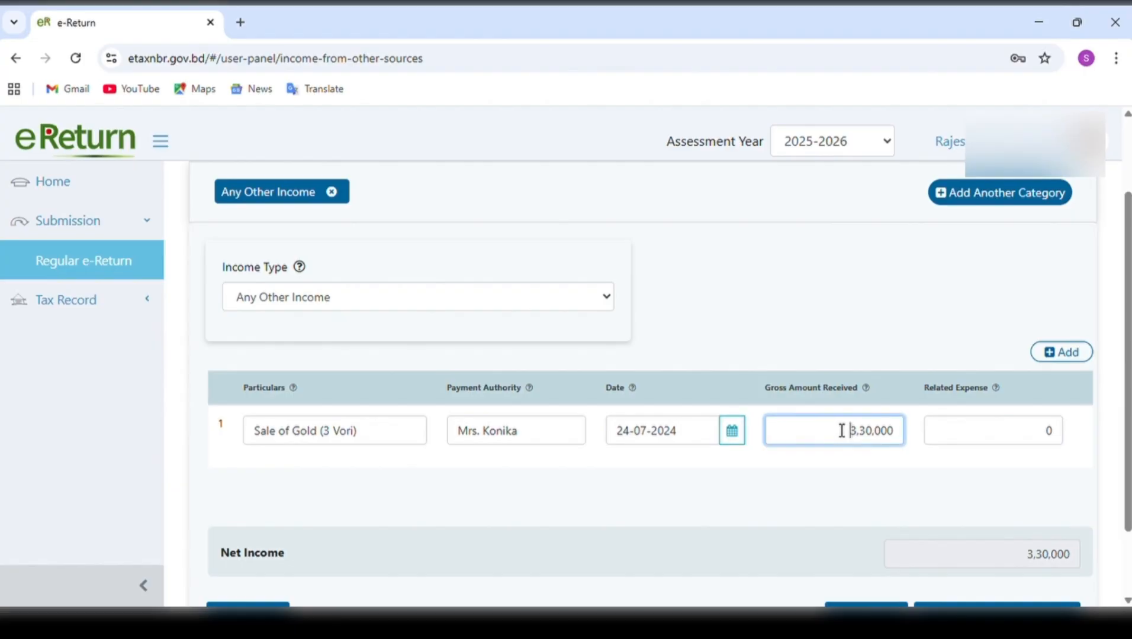
{"action": "left_click", "coordinate": [1007, 438]}
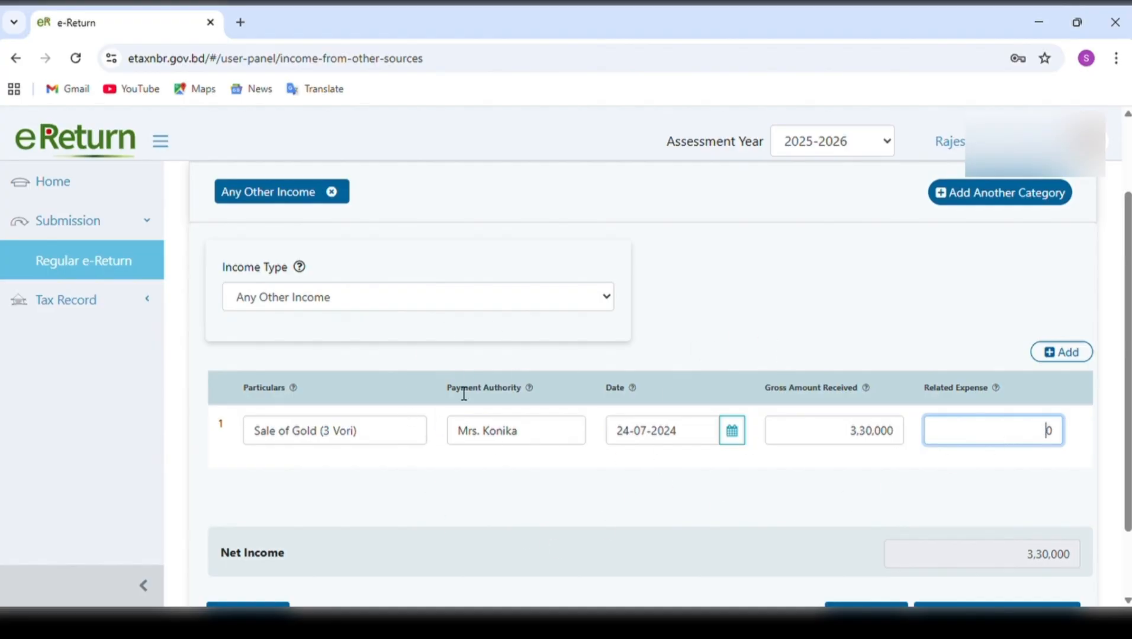
{"action": "left_click", "coordinate": [608, 302]}
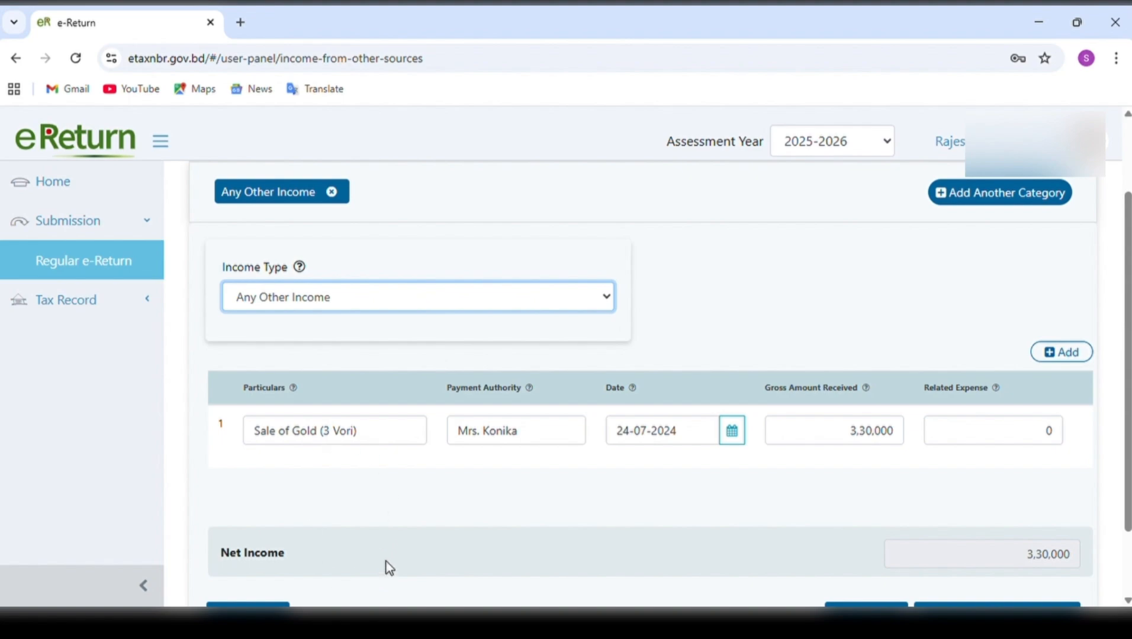
{"action": "left_click", "coordinate": [817, 514]}
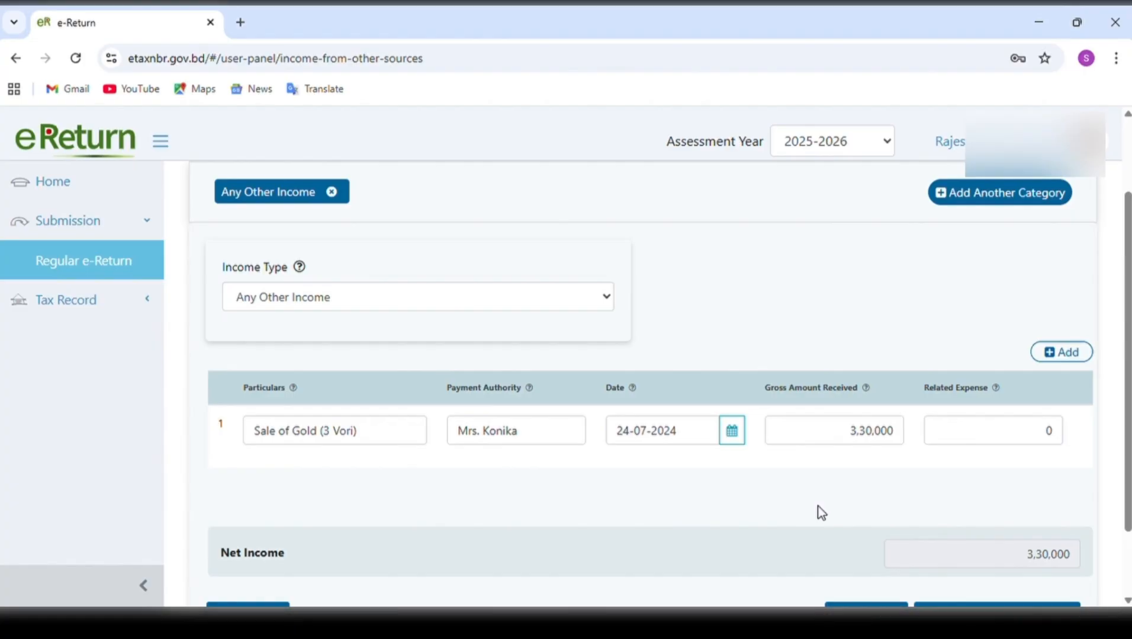
Save the other sources income and continue to the Expenditure page.
{"action": "scroll", "coordinate": [820, 513], "scroll_direction": "down", "scroll_amount": 1}
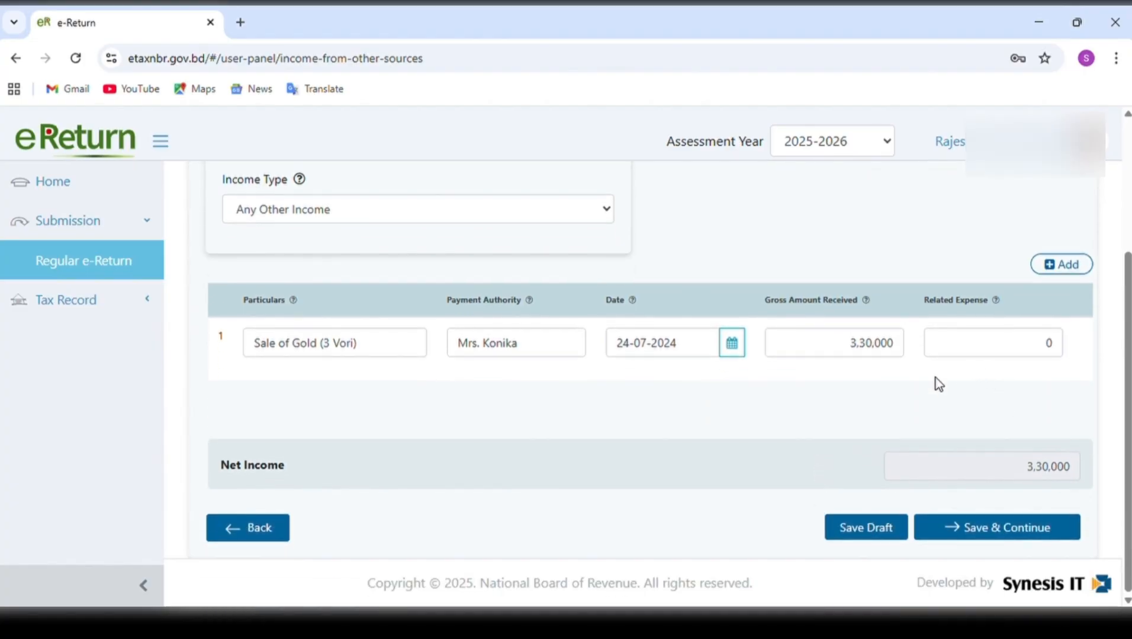
{"action": "scroll", "coordinate": [908, 404], "scroll_direction": "up", "scroll_amount": 1}
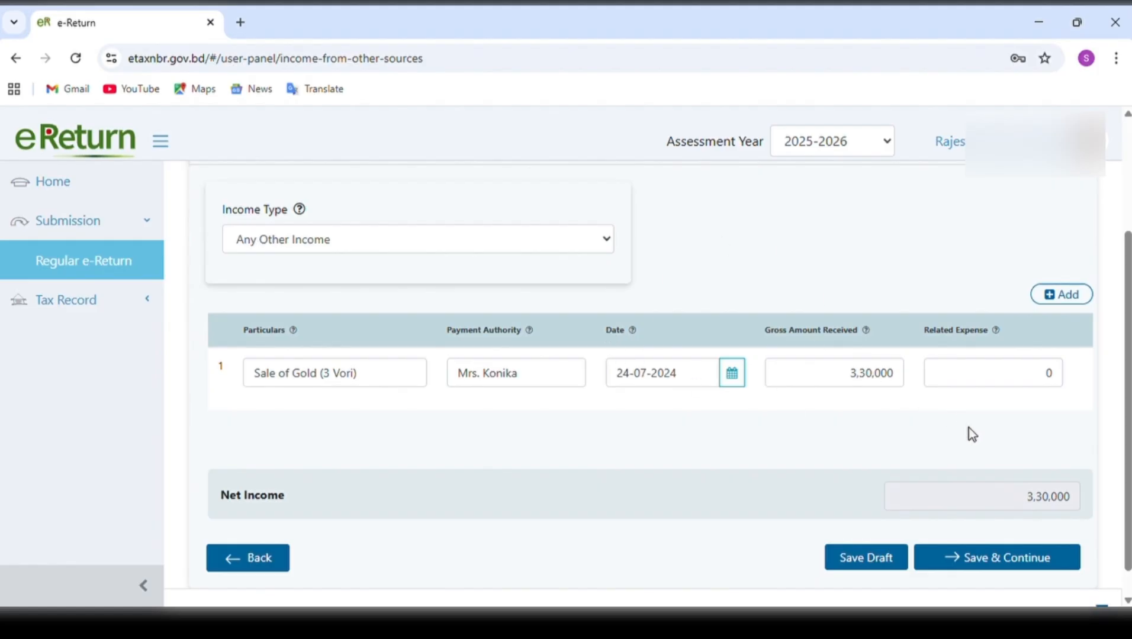
{"action": "left_click", "coordinate": [1039, 567]}
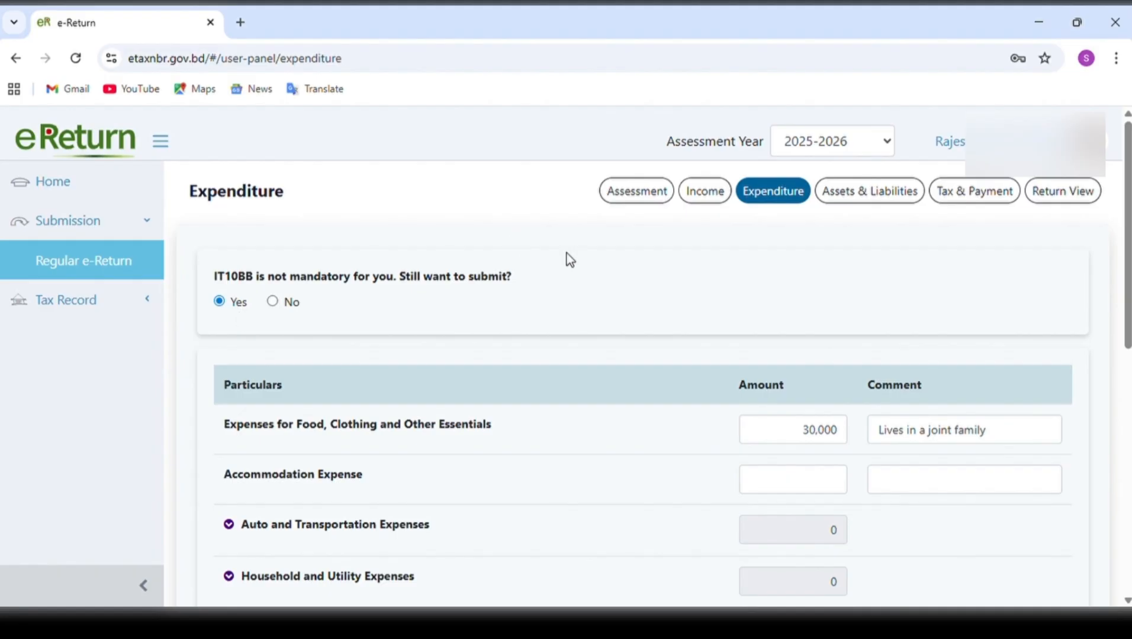
Examine the amount and comment for food, clothing and other essentials, and the Accommodation Expense amount field.
{"action": "scroll", "coordinate": [648, 301], "scroll_direction": "down", "scroll_amount": 3}
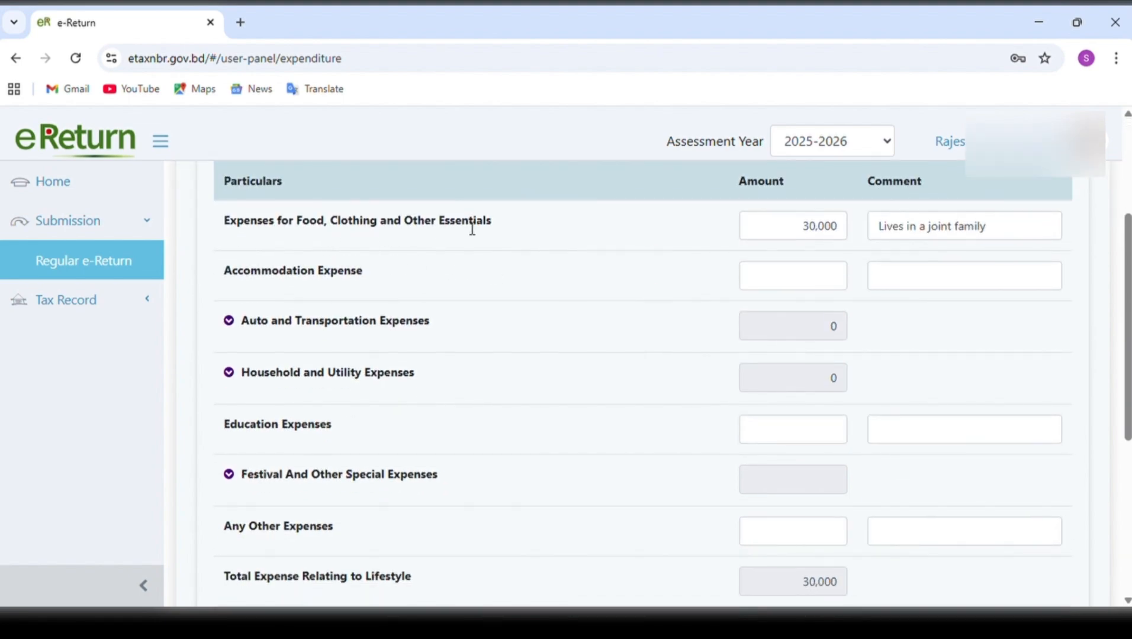
{"action": "left_click", "coordinate": [806, 232]}
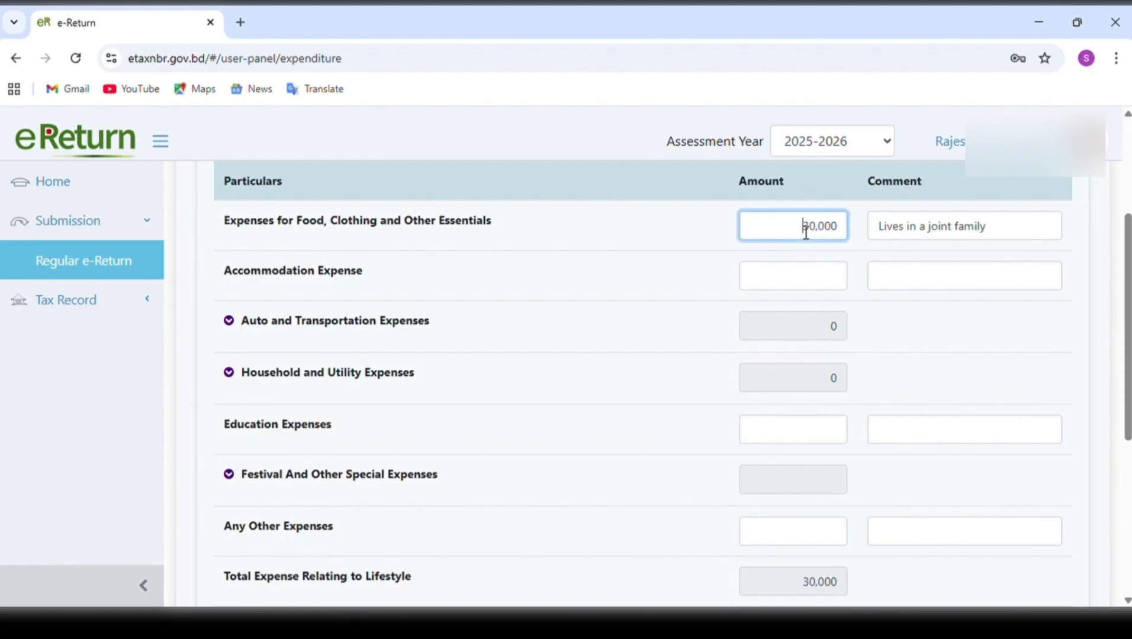
{"action": "left_click_drag", "start_coordinate": [809, 232], "coordinate": [853, 231]}
{"action": "left_click_drag", "start_coordinate": [994, 237], "coordinate": [884, 243]}
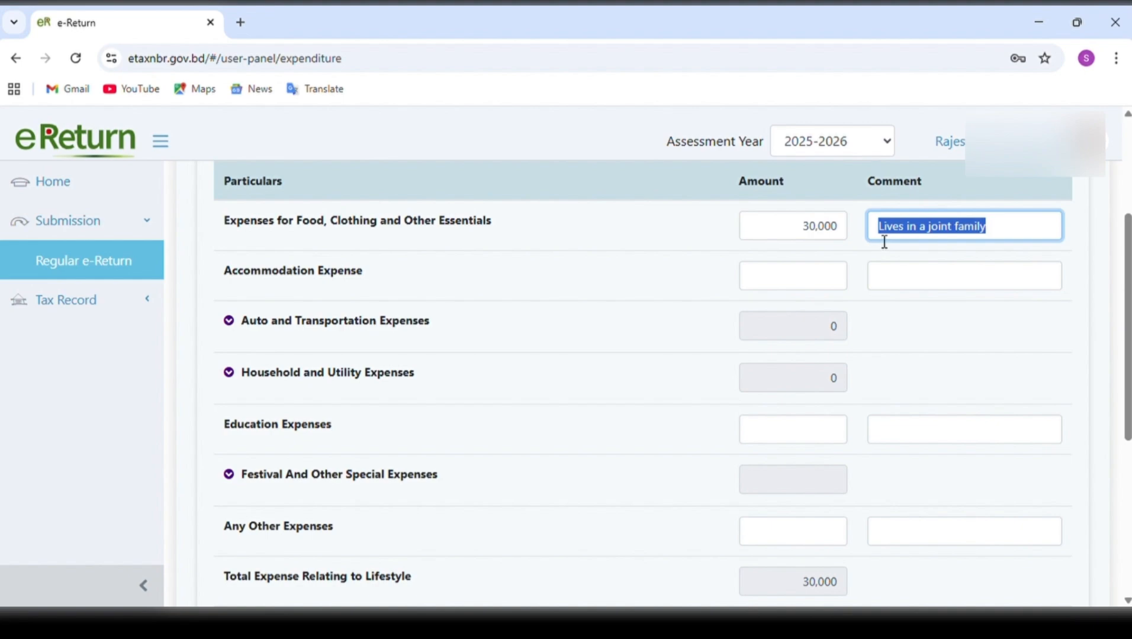
{"action": "left_click", "coordinate": [833, 275]}
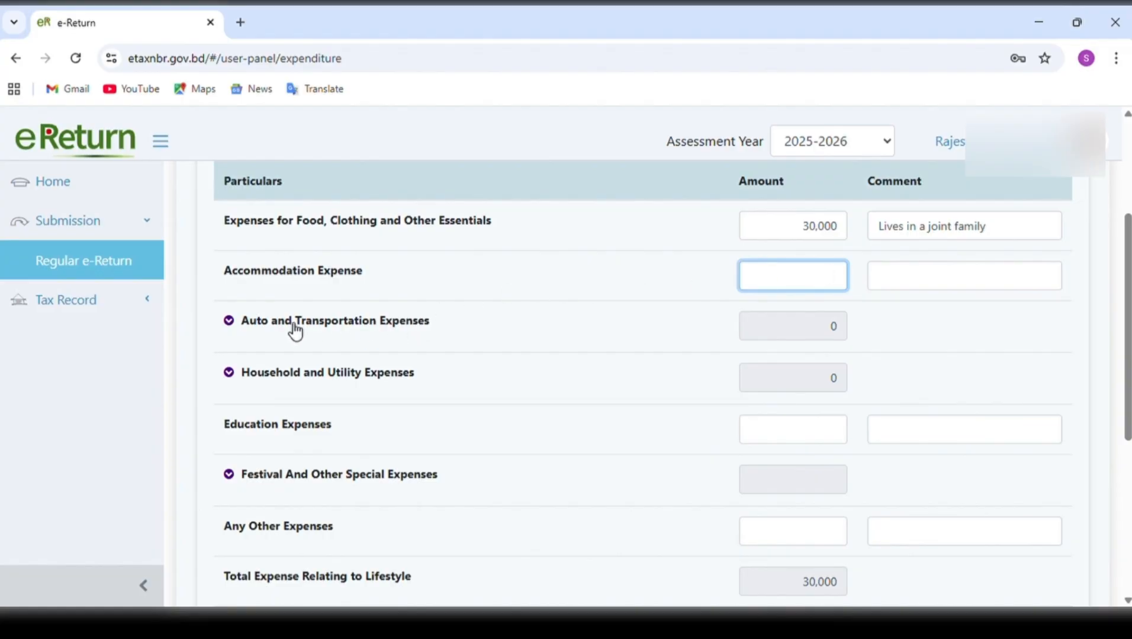
Expand Auto and Transportation Expenses and Household and Utility Expenses, and examine their transportation, electricity, and gas and water amount fields.
{"action": "left_click", "coordinate": [233, 327]}
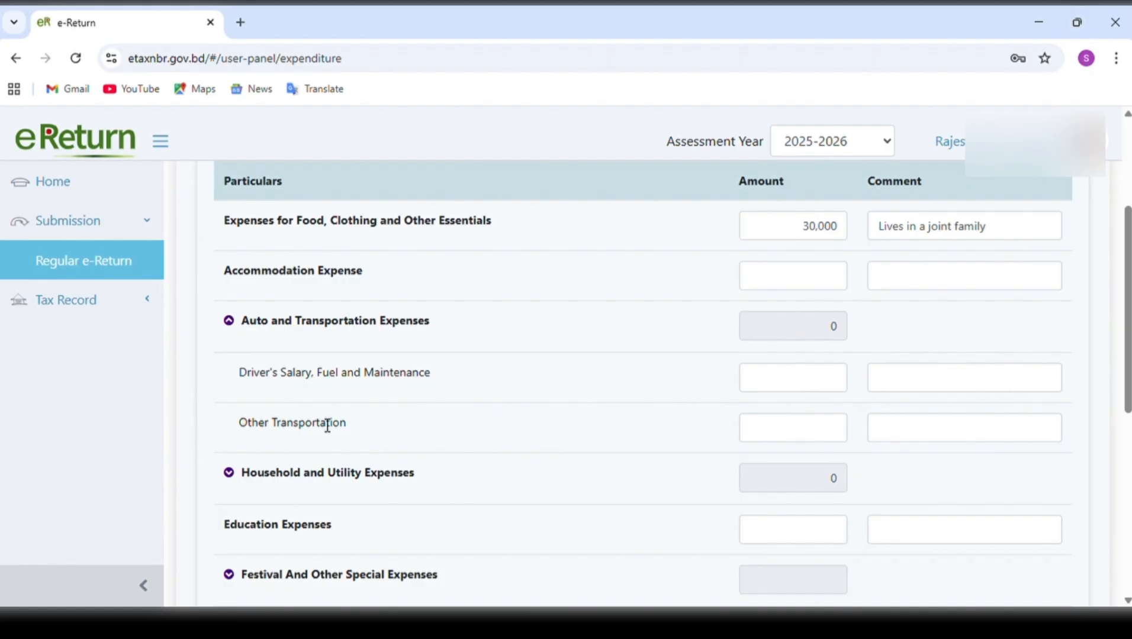
{"action": "left_click", "coordinate": [801, 434]}
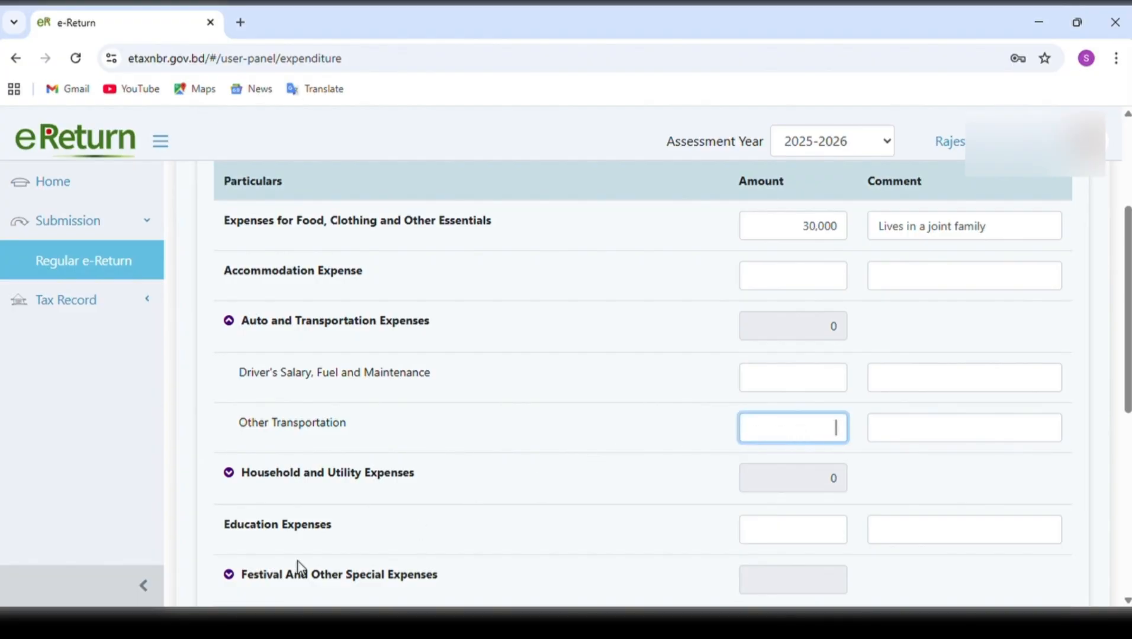
{"action": "left_click", "coordinate": [233, 474]}
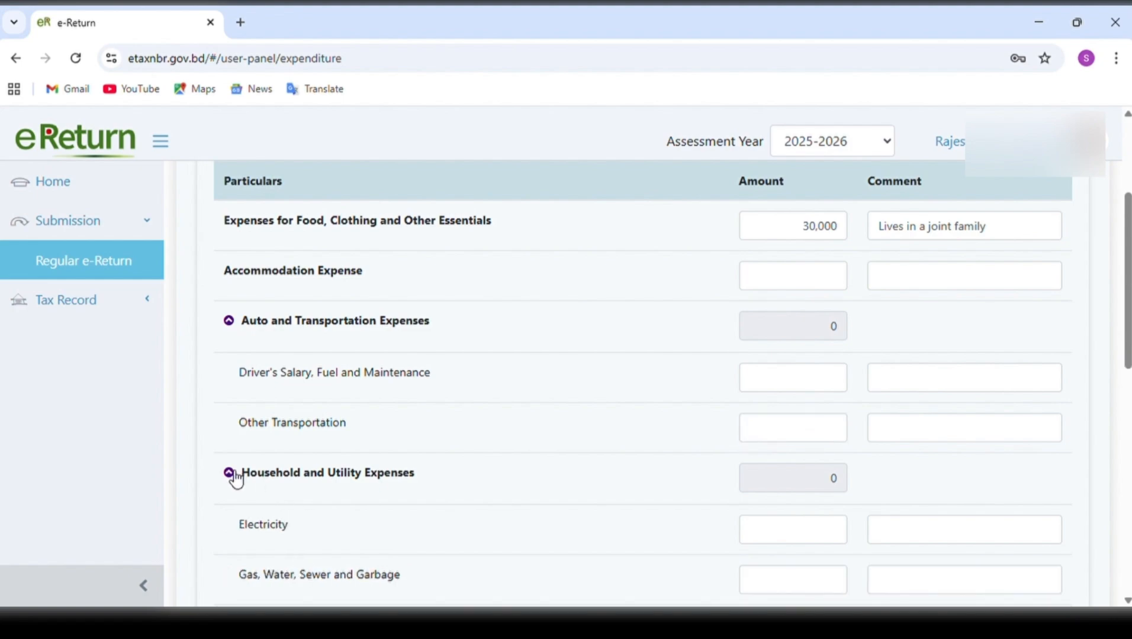
{"action": "scroll", "coordinate": [568, 430], "scroll_direction": "down", "scroll_amount": 2}
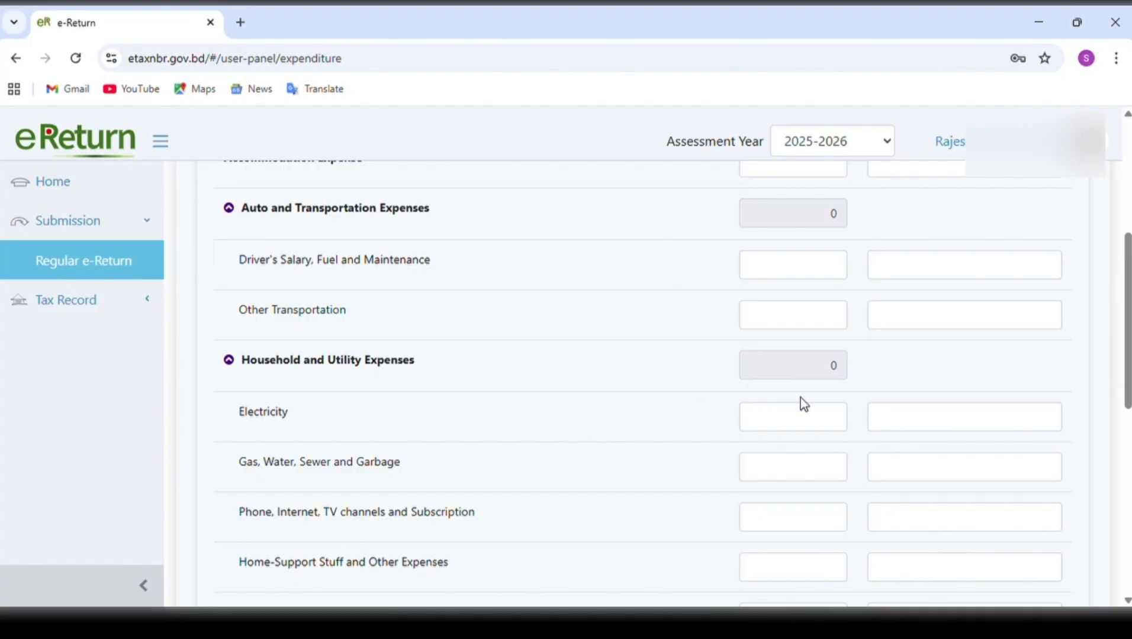
{"action": "left_click", "coordinate": [824, 425]}
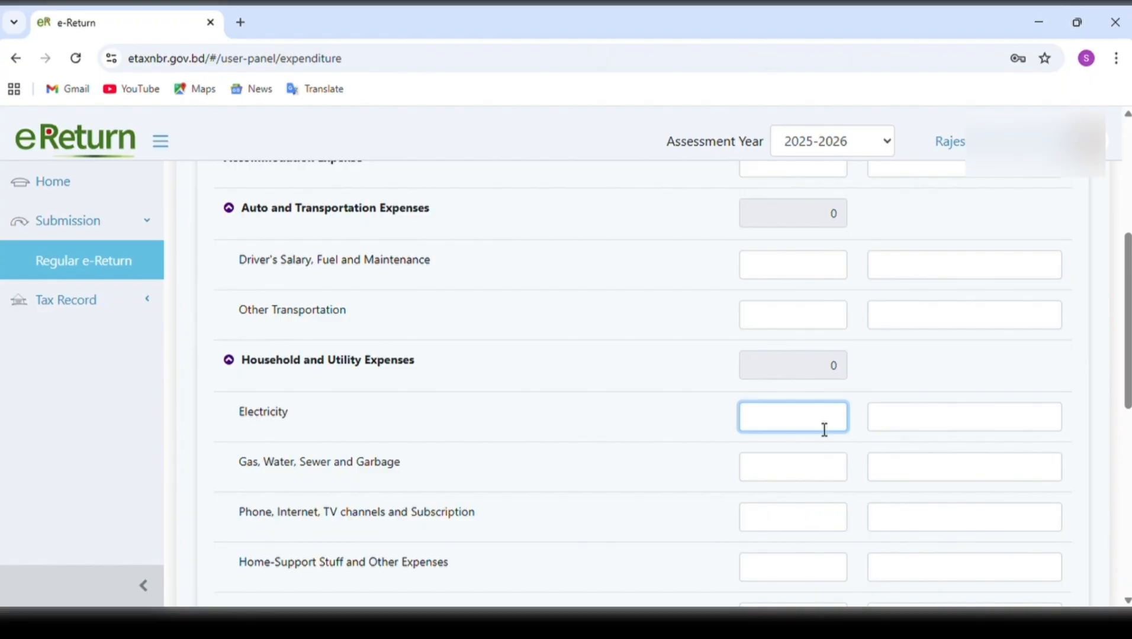
{"action": "left_click", "coordinate": [811, 469]}
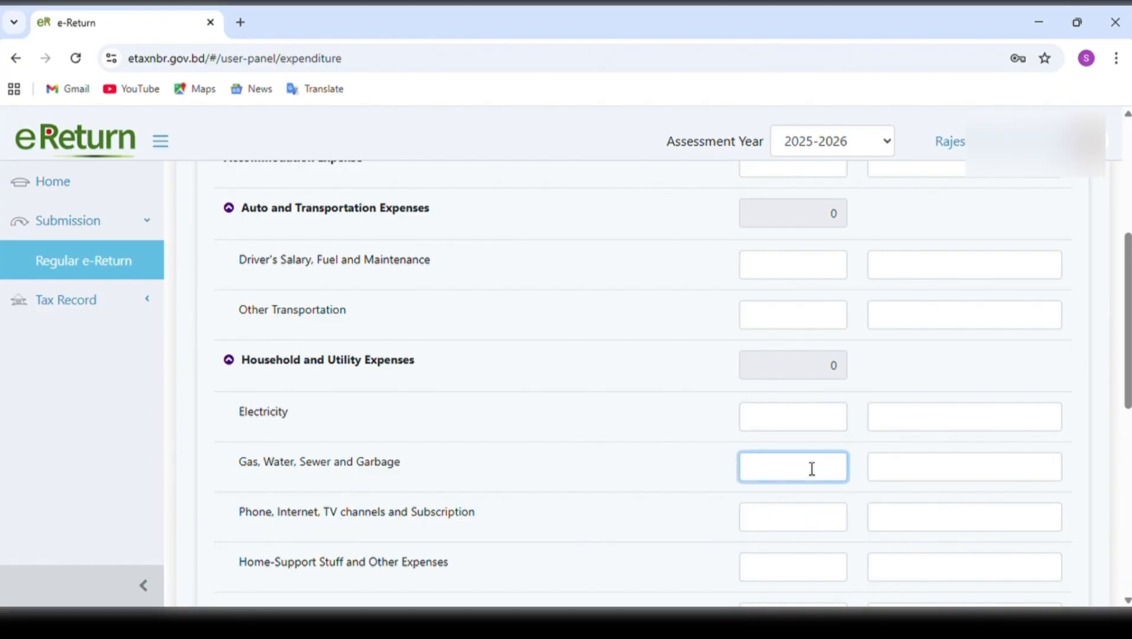
{"action": "scroll", "coordinate": [646, 490], "scroll_direction": "down", "scroll_amount": 1}
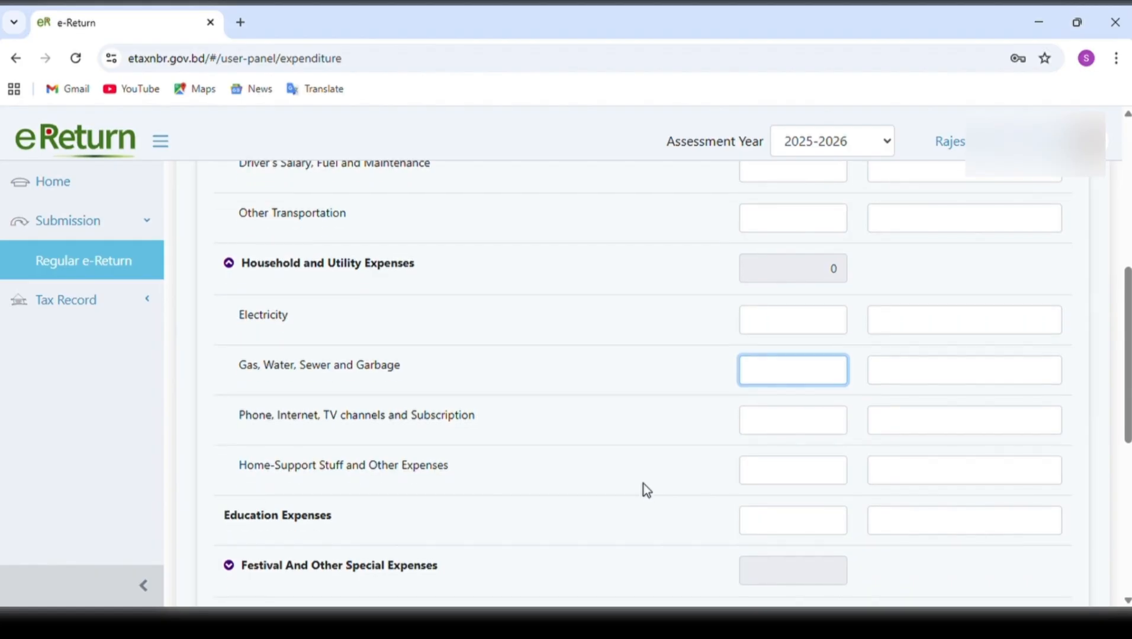
Examine the lifestyle expense rows, from food and clothing through utilities, education, festival and other expenses, together with their amount and comment columns.
{"action": "scroll", "coordinate": [646, 490], "scroll_direction": "down", "scroll_amount": 1}
{"action": "scroll", "coordinate": [646, 490], "scroll_direction": "down", "scroll_amount": 3}
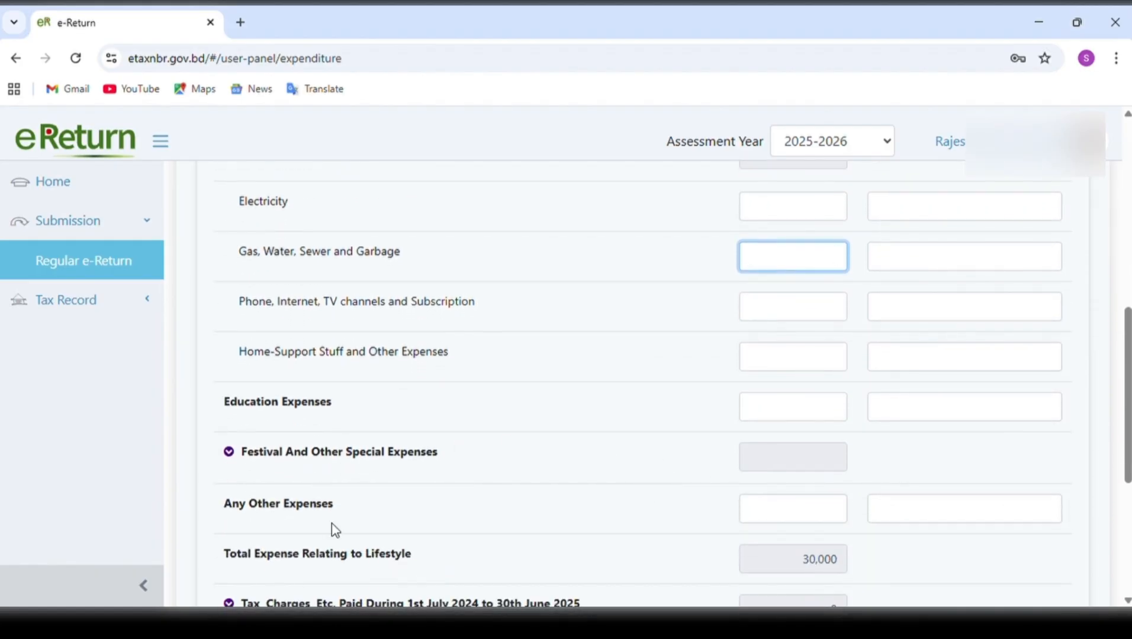
{"action": "scroll", "coordinate": [332, 524], "scroll_direction": "down", "scroll_amount": 3}
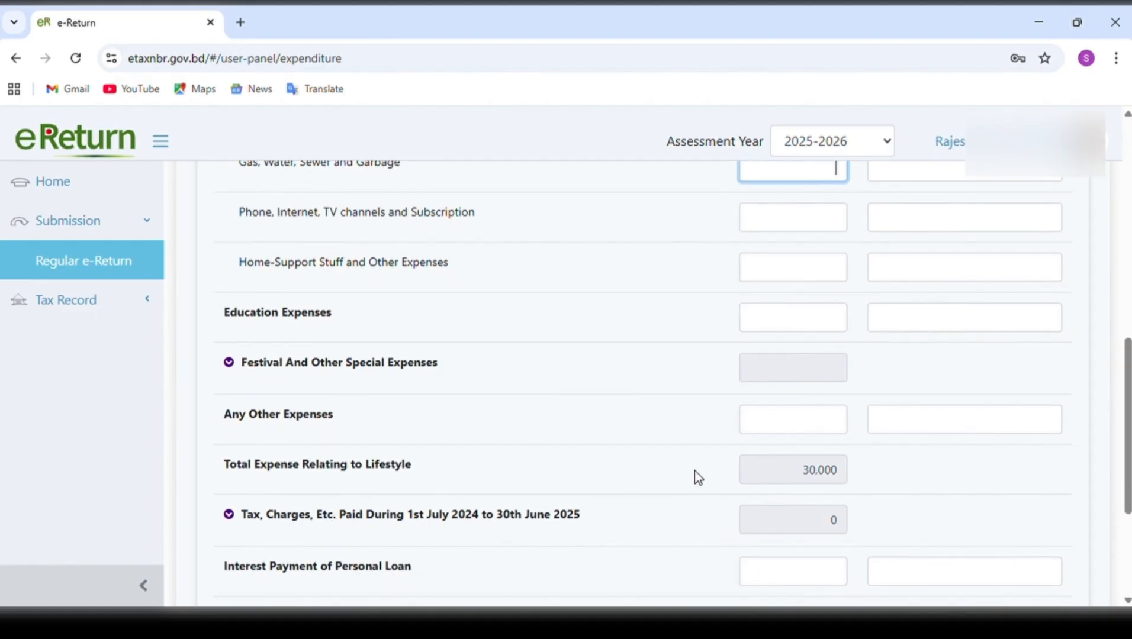
{"action": "scroll", "coordinate": [694, 470], "scroll_direction": "up", "scroll_amount": 7}
{"action": "scroll", "coordinate": [694, 471], "scroll_direction": "up", "scroll_amount": 4}
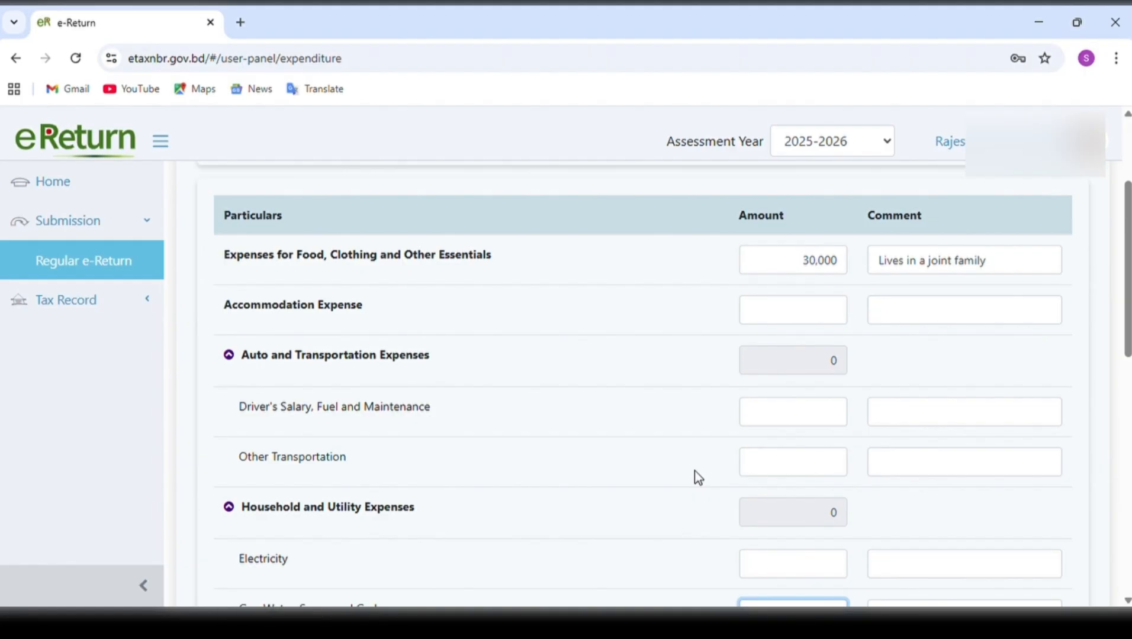
{"action": "scroll", "coordinate": [694, 477], "scroll_direction": "down", "scroll_amount": 3}
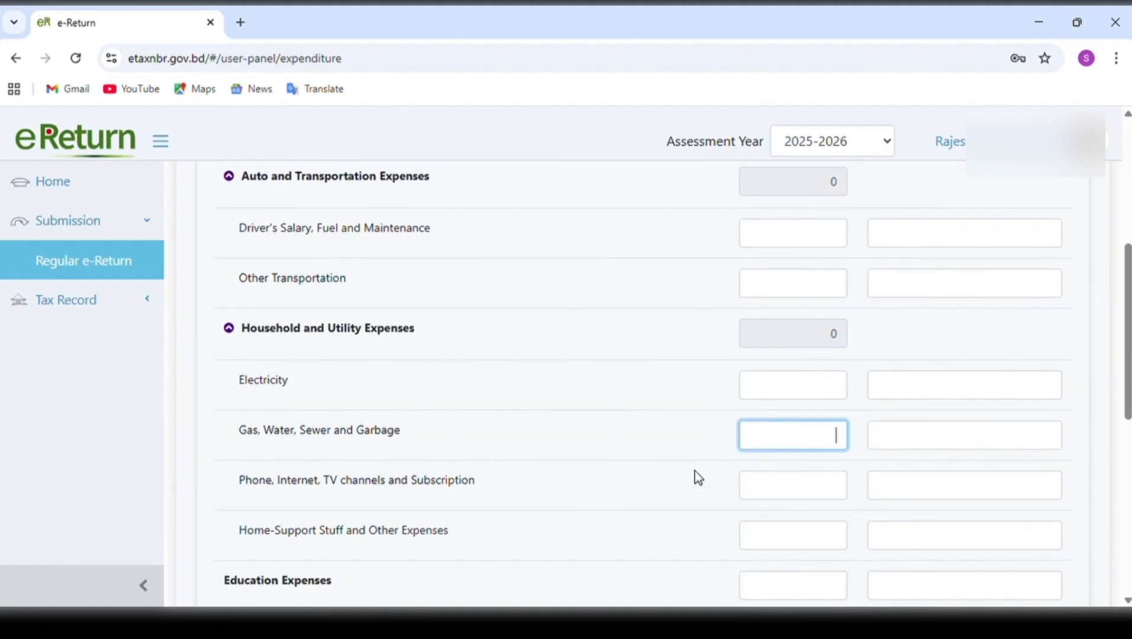
{"action": "scroll", "coordinate": [694, 470], "scroll_direction": "up", "scroll_amount": 3}
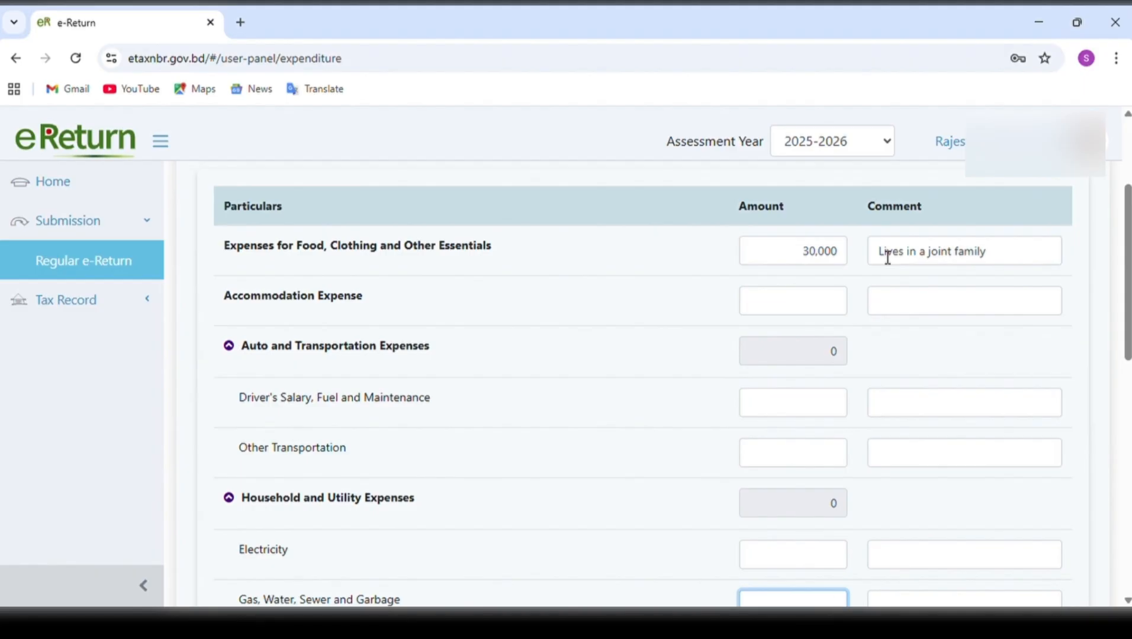
{"action": "scroll", "coordinate": [888, 258], "scroll_direction": "down", "scroll_amount": 3}
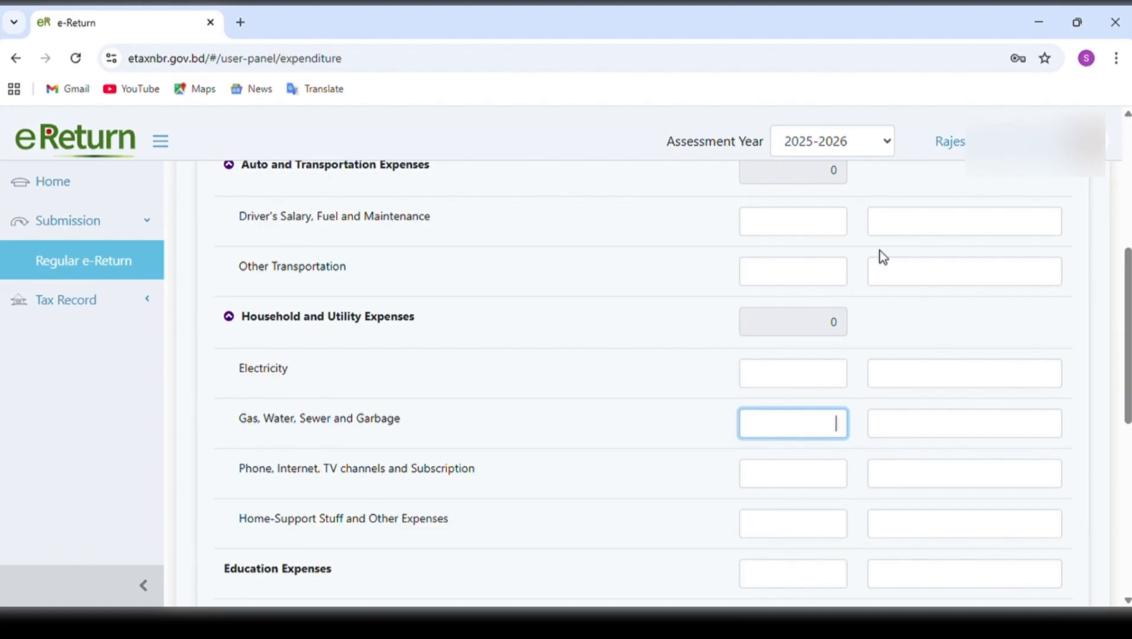
{"action": "scroll", "coordinate": [882, 257], "scroll_direction": "up", "scroll_amount": 4}
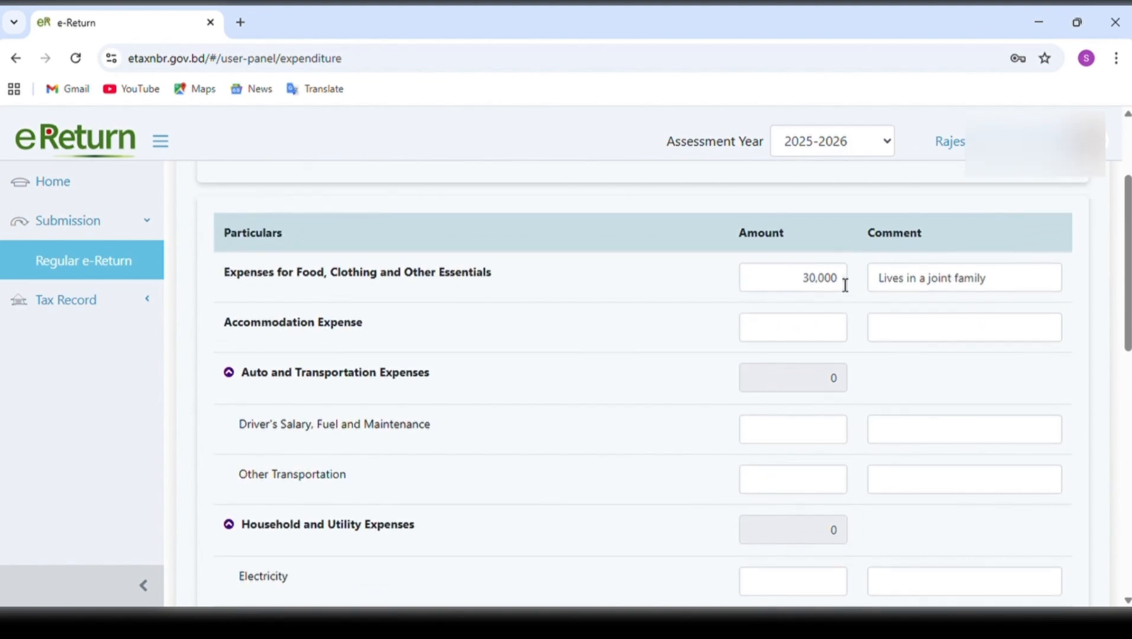
{"action": "scroll", "coordinate": [845, 285], "scroll_direction": "down", "scroll_amount": 6}
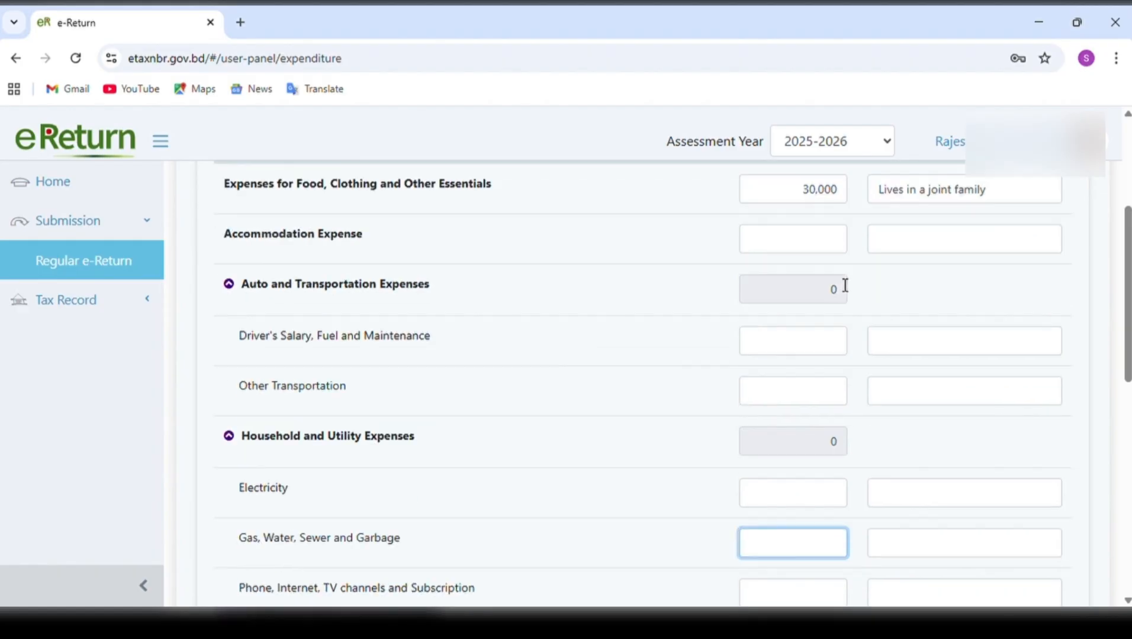
{"action": "scroll", "coordinate": [845, 285], "scroll_direction": "down", "scroll_amount": 4}
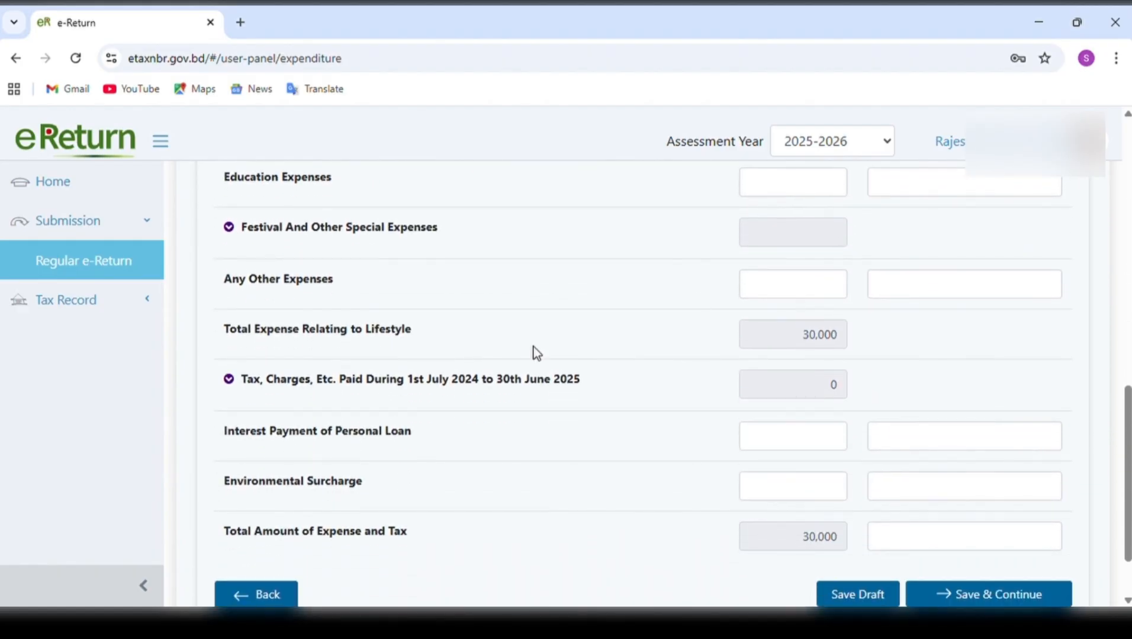
Expand Tax, Charges, Etc. Paid and examine its payment rows and the amount fields for personal loan interest and environmental surcharge.
{"action": "left_click", "coordinate": [228, 379]}
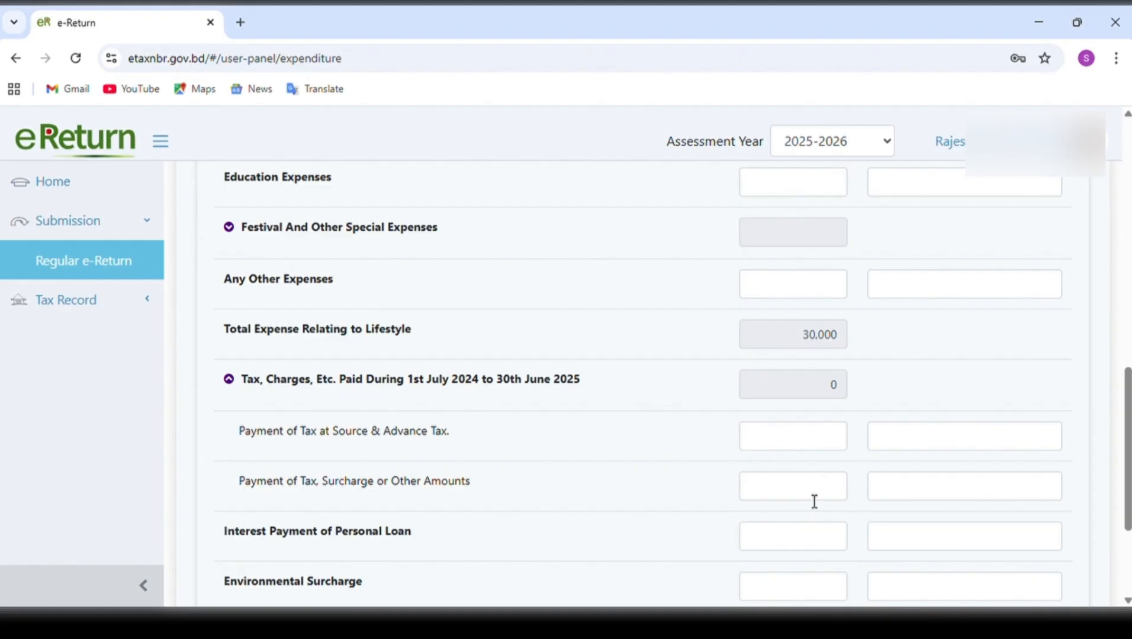
{"action": "scroll", "coordinate": [814, 502], "scroll_direction": "down", "scroll_amount": 2}
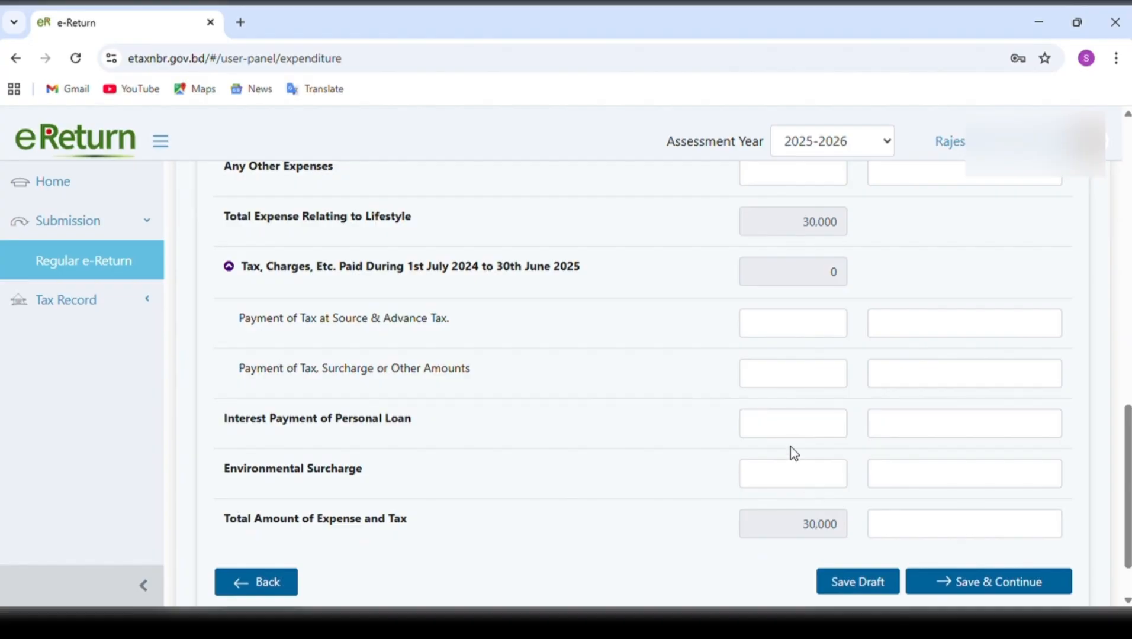
{"action": "left_click", "coordinate": [796, 434]}
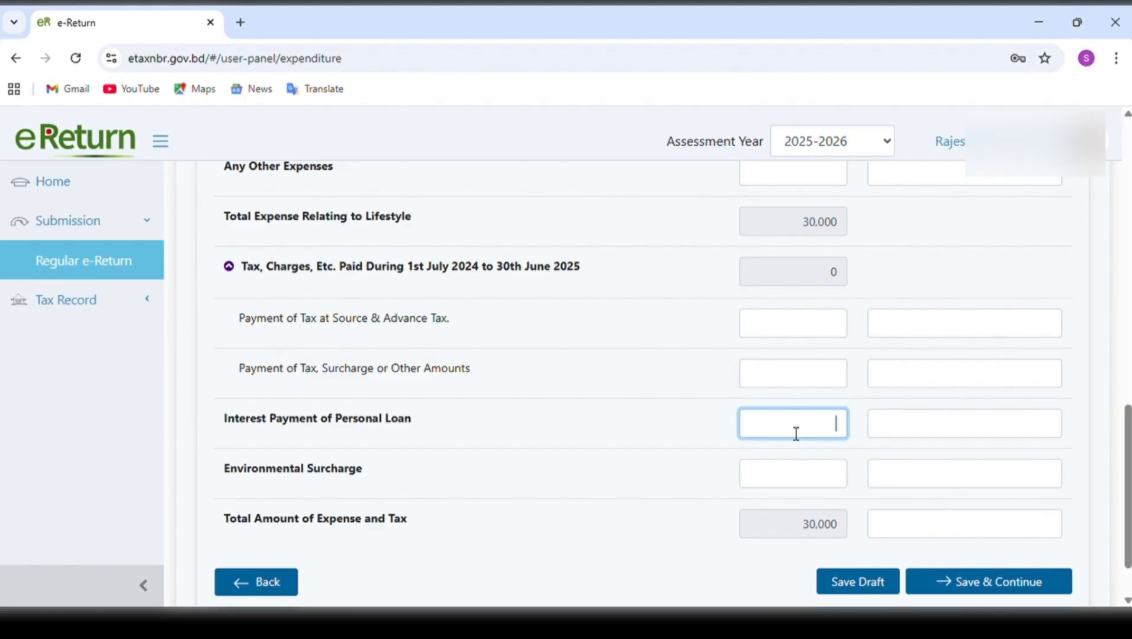
{"action": "left_click", "coordinate": [798, 486]}
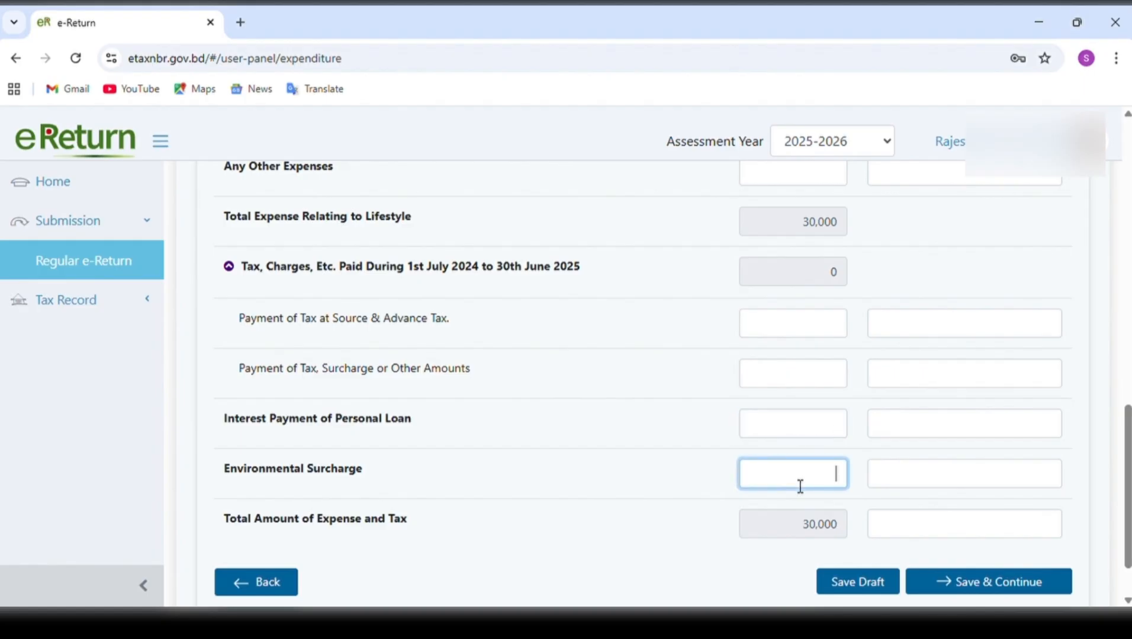
Review the whole Expenditure form, comparing the food and clothing entry with the Total Amount of Expense and Tax.
{"action": "scroll", "coordinate": [799, 487], "scroll_direction": "up", "scroll_amount": 10}
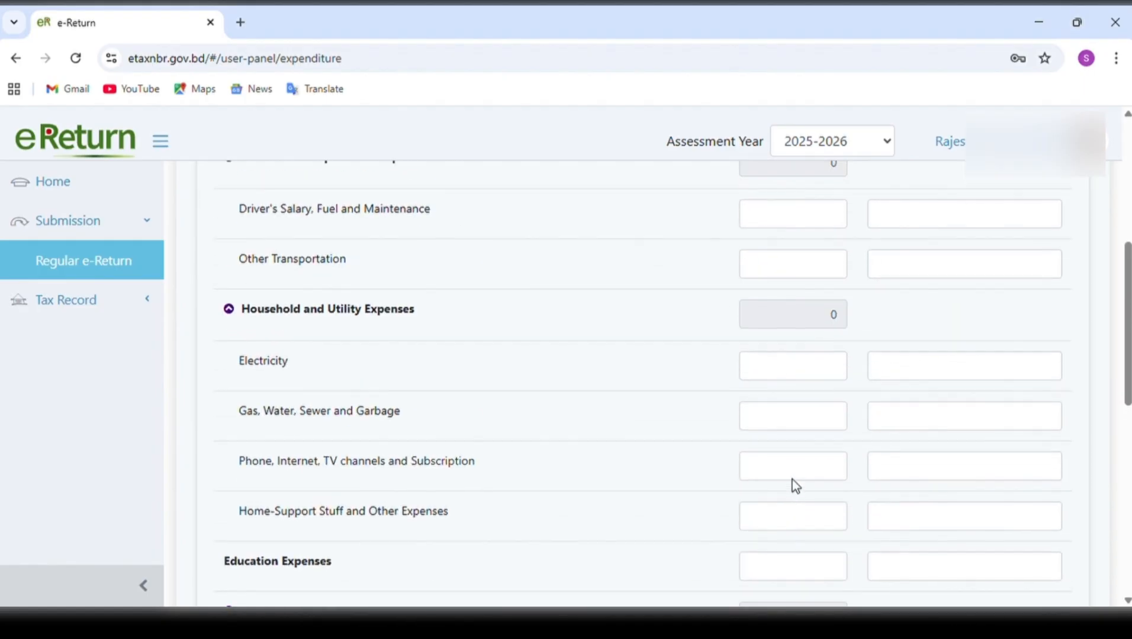
{"action": "scroll", "coordinate": [799, 486], "scroll_direction": "up", "scroll_amount": 2}
{"action": "scroll", "coordinate": [795, 485], "scroll_direction": "down", "scroll_amount": 7}
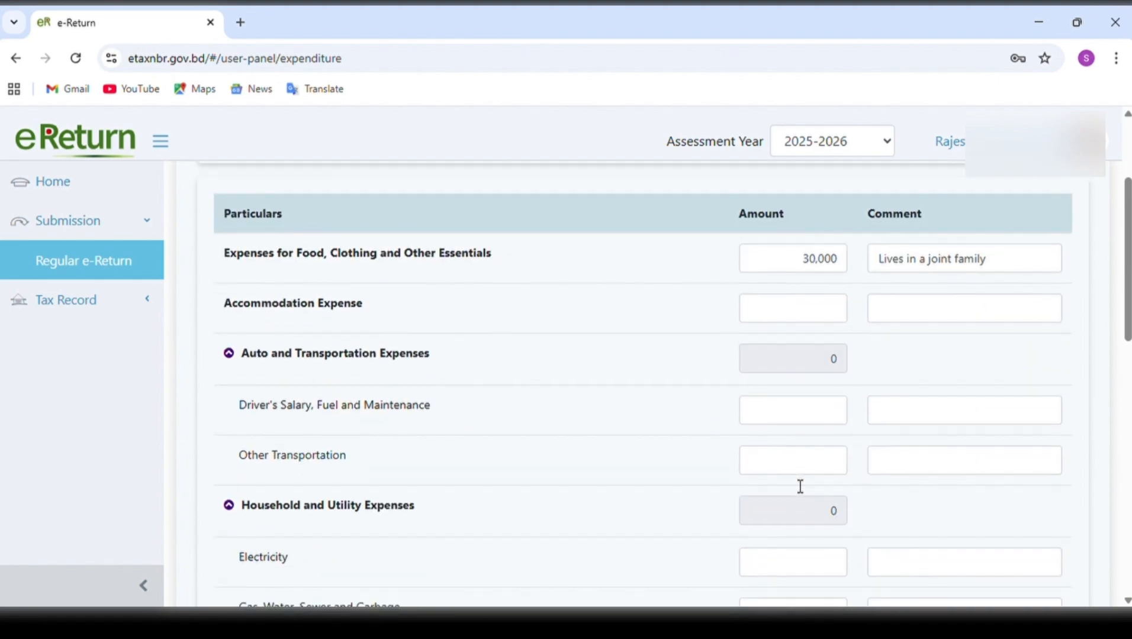
{"action": "scroll", "coordinate": [792, 480], "scroll_direction": "down", "scroll_amount": 8}
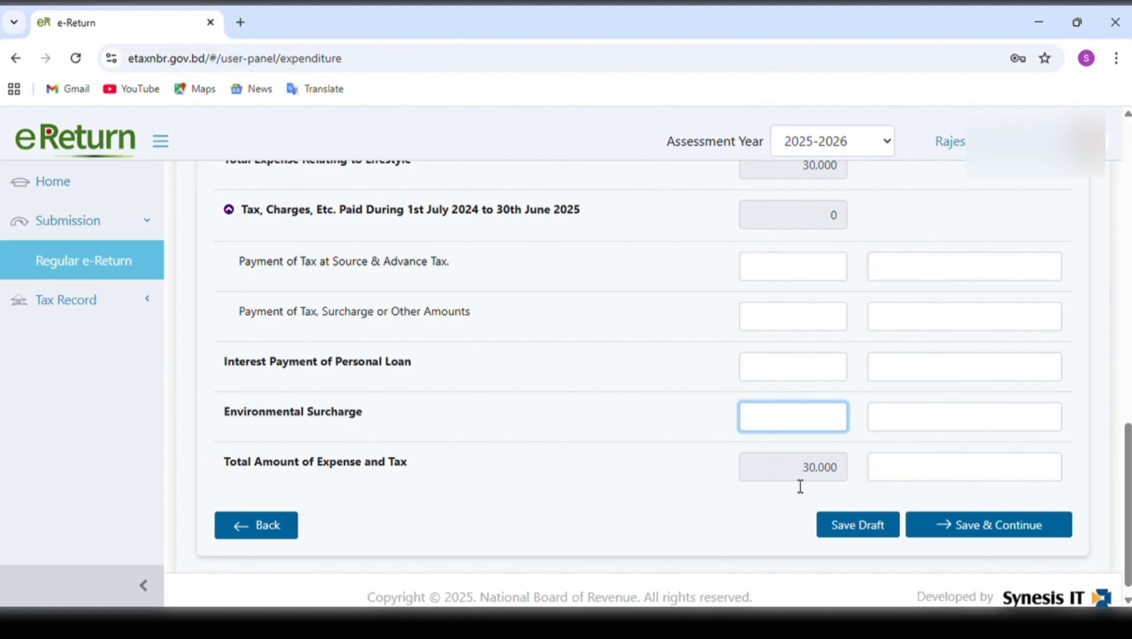
{"action": "scroll", "coordinate": [912, 291], "scroll_direction": "up", "scroll_amount": 9}
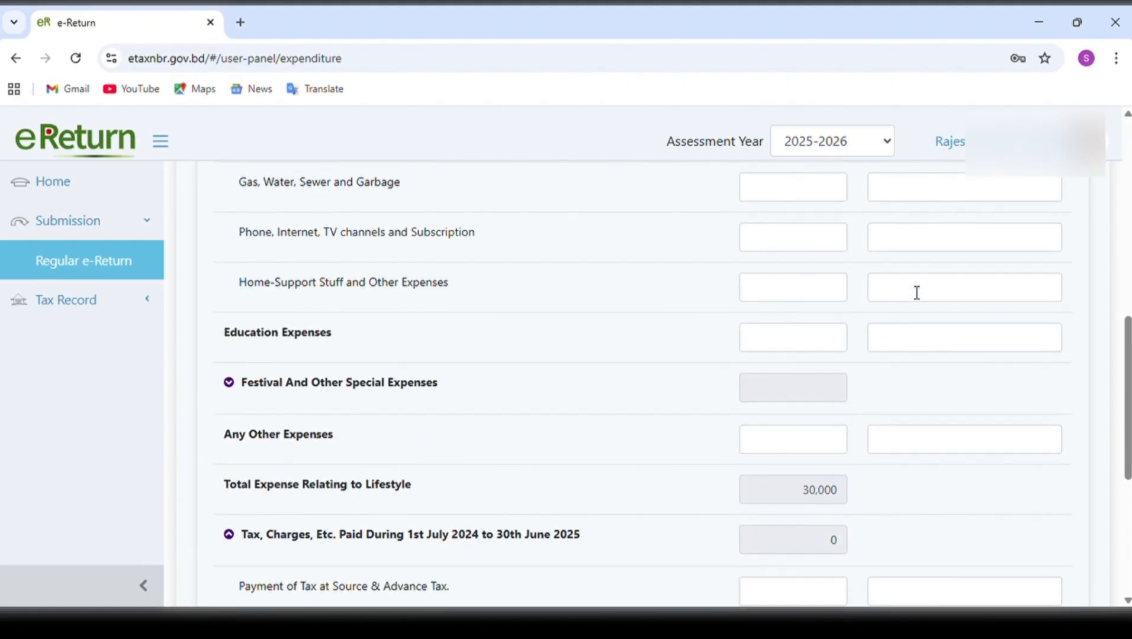
{"action": "scroll", "coordinate": [911, 292], "scroll_direction": "up", "scroll_amount": 5}
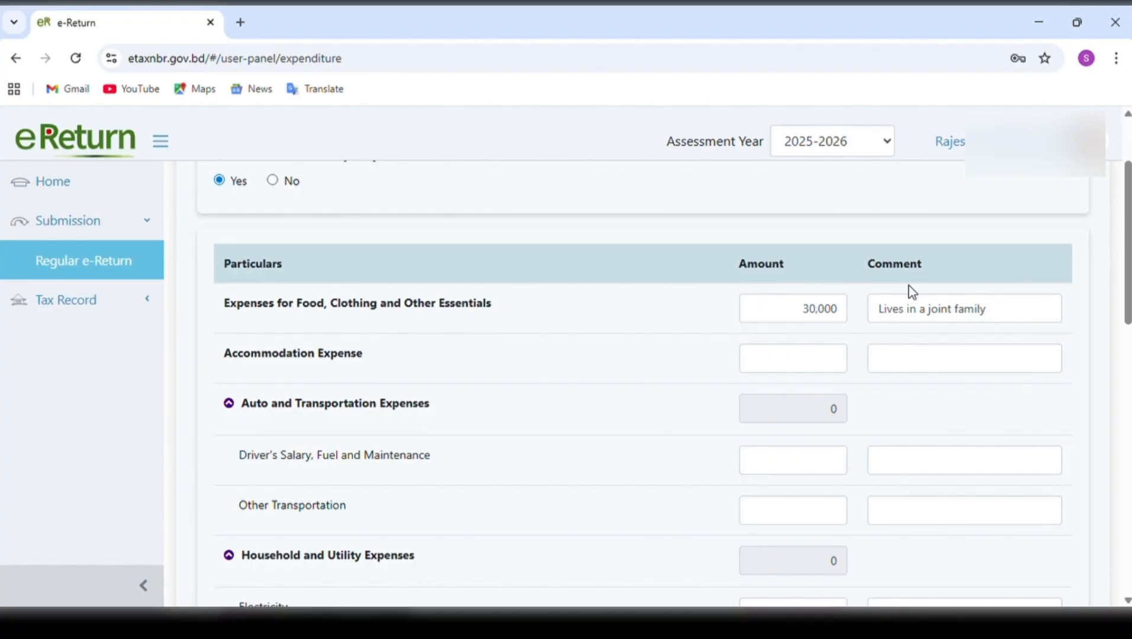
{"action": "scroll", "coordinate": [912, 291], "scroll_direction": "down", "scroll_amount": 14}
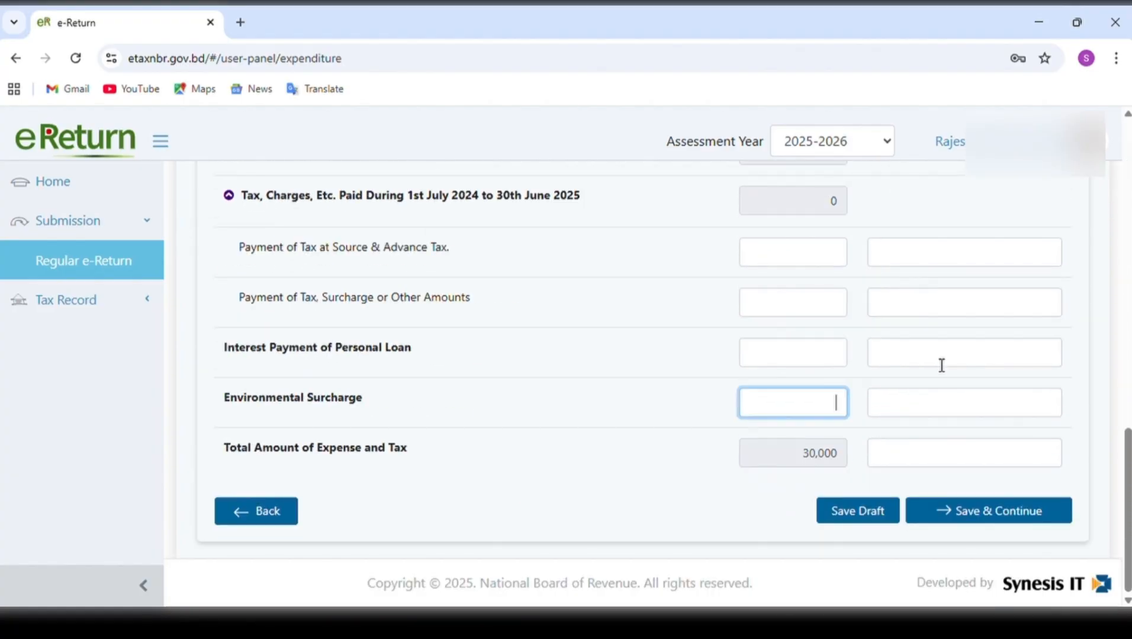
{"action": "scroll", "coordinate": [856, 327], "scroll_direction": "up", "scroll_amount": 13}
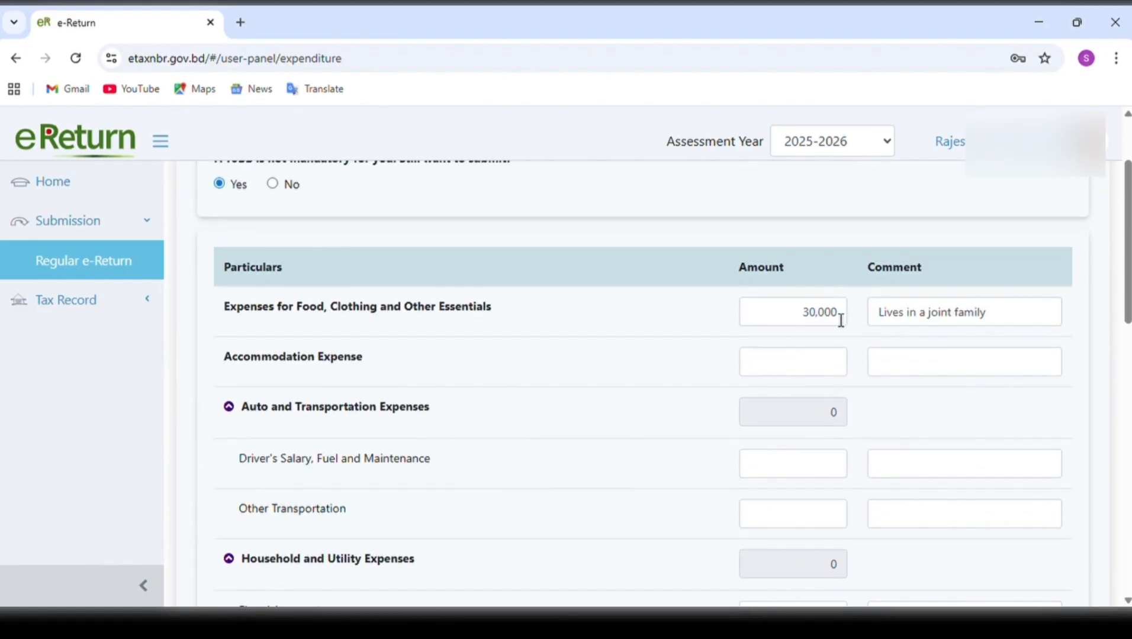
Save the expenditure details and continue to the Assets & Liabilities page.
{"action": "scroll", "coordinate": [1053, 480], "scroll_direction": "down", "scroll_amount": 10}
{"action": "scroll", "coordinate": [1049, 480], "scroll_direction": "down", "scroll_amount": 2}
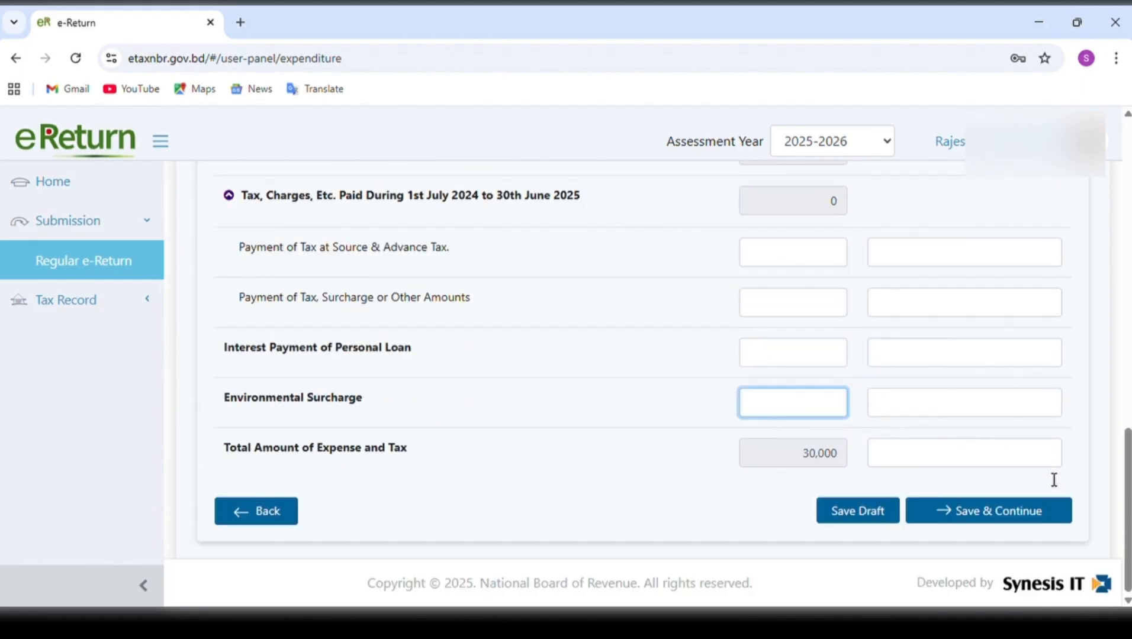
{"action": "left_click", "coordinate": [1030, 512]}
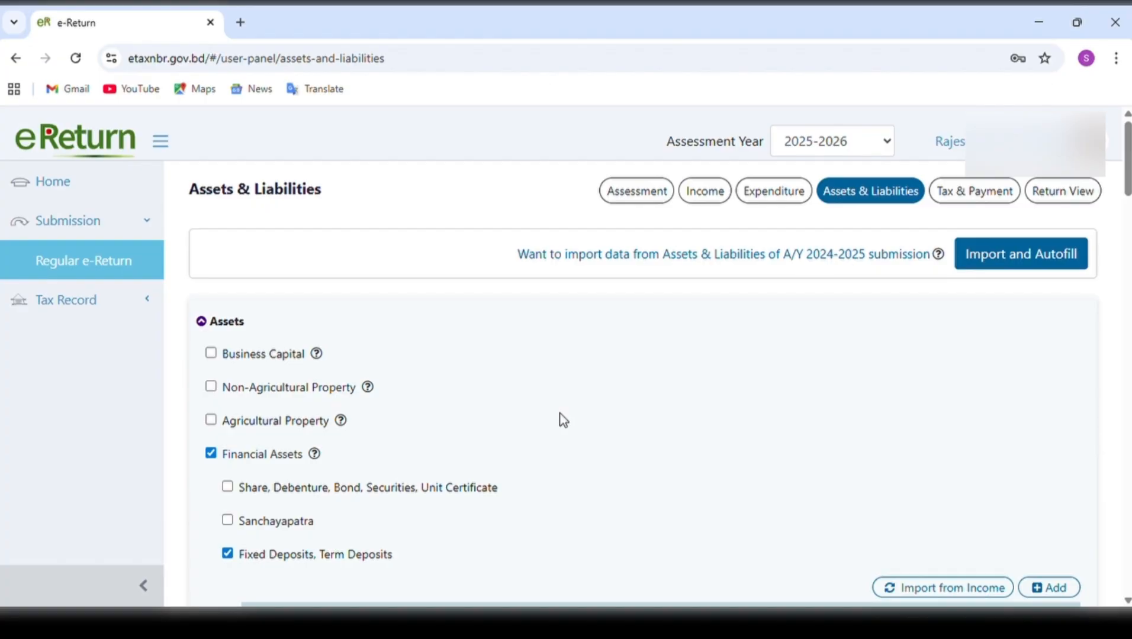
Enable Director's Shareholdings in Limited Companies under Business Capital, examine its entry fields, try adding a row, and deselect Business Capital.
{"action": "left_click", "coordinate": [211, 355]}
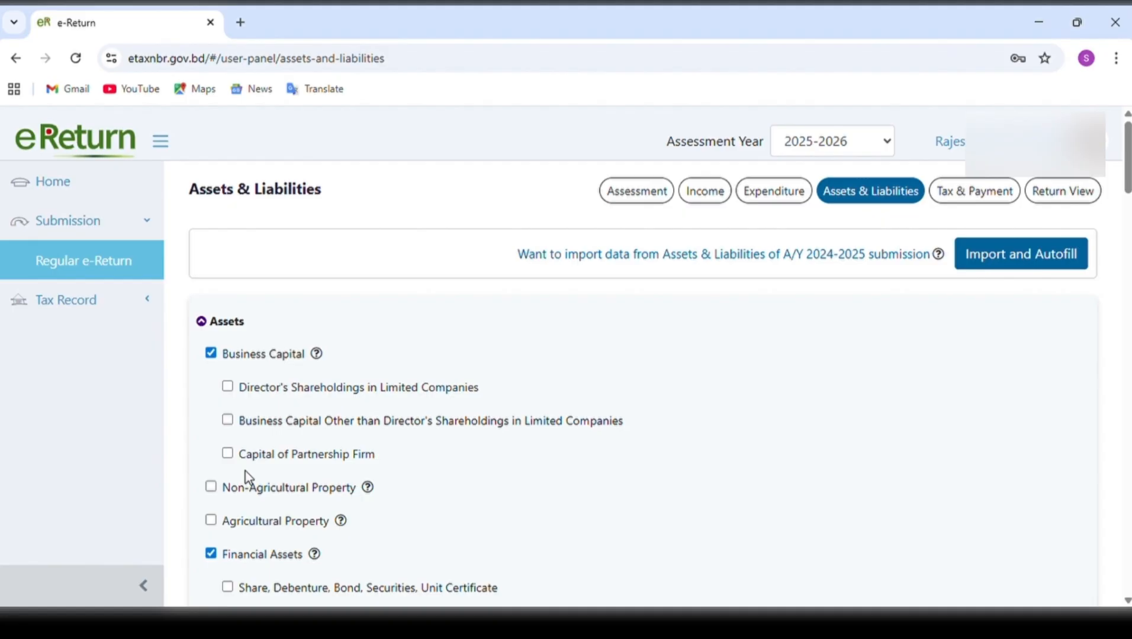
{"action": "left_click", "coordinate": [214, 359]}
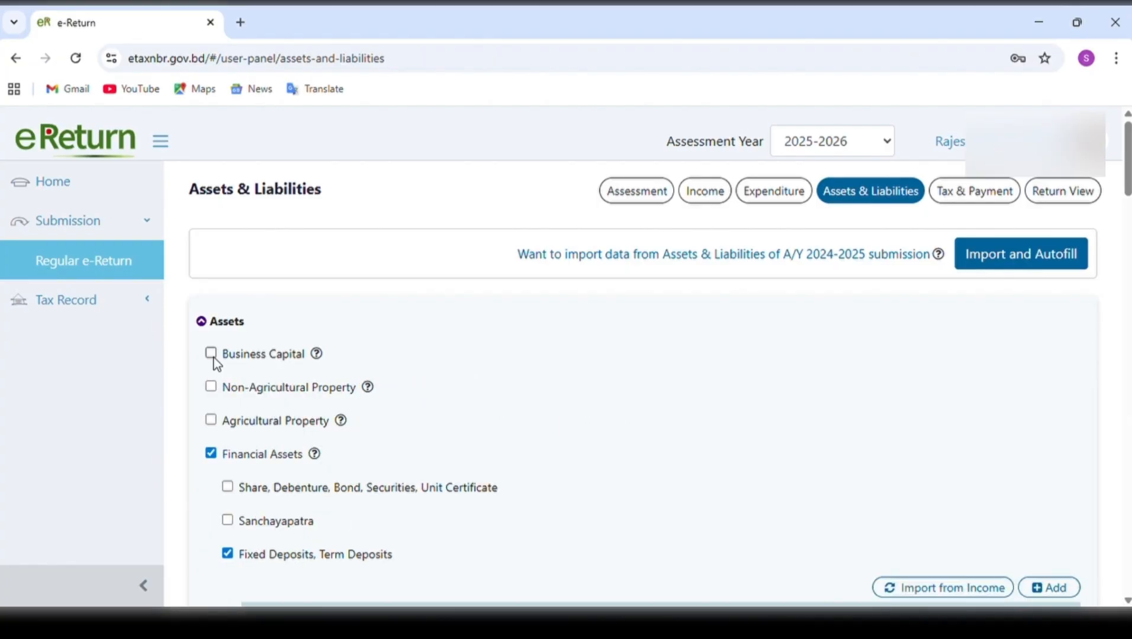
{"action": "left_click", "coordinate": [214, 359]}
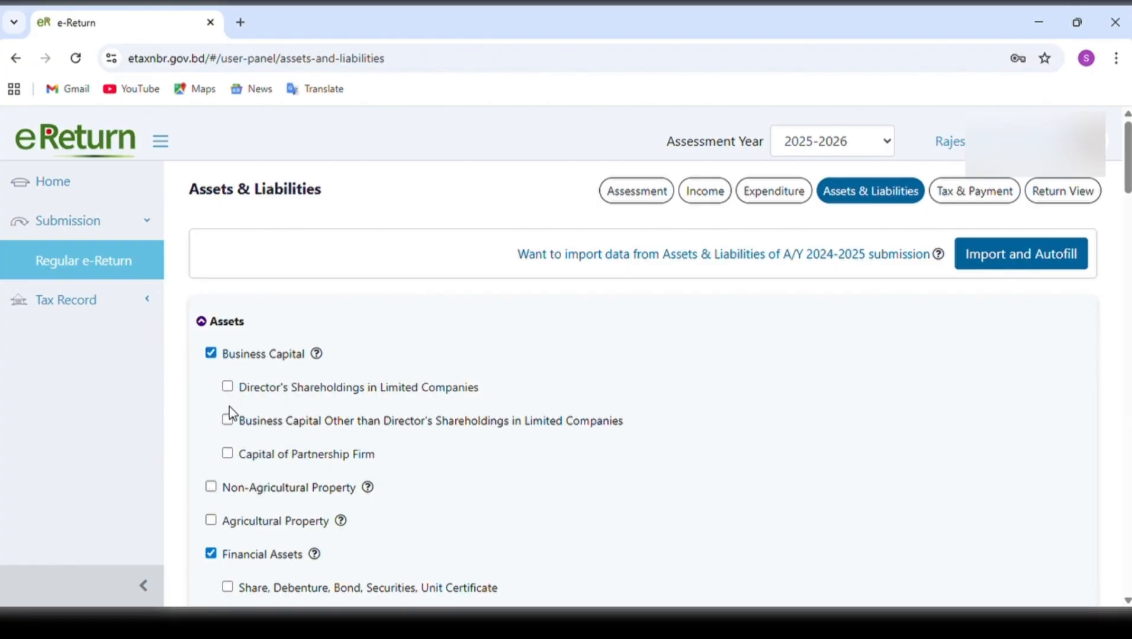
{"action": "left_click", "coordinate": [228, 388]}
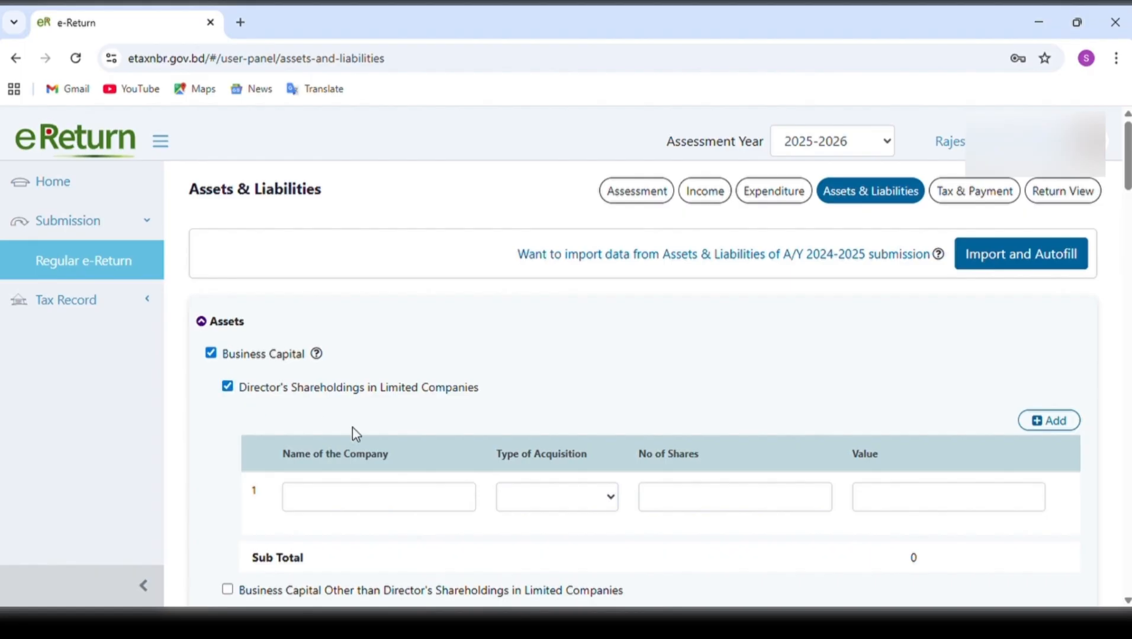
{"action": "left_click", "coordinate": [597, 499]}
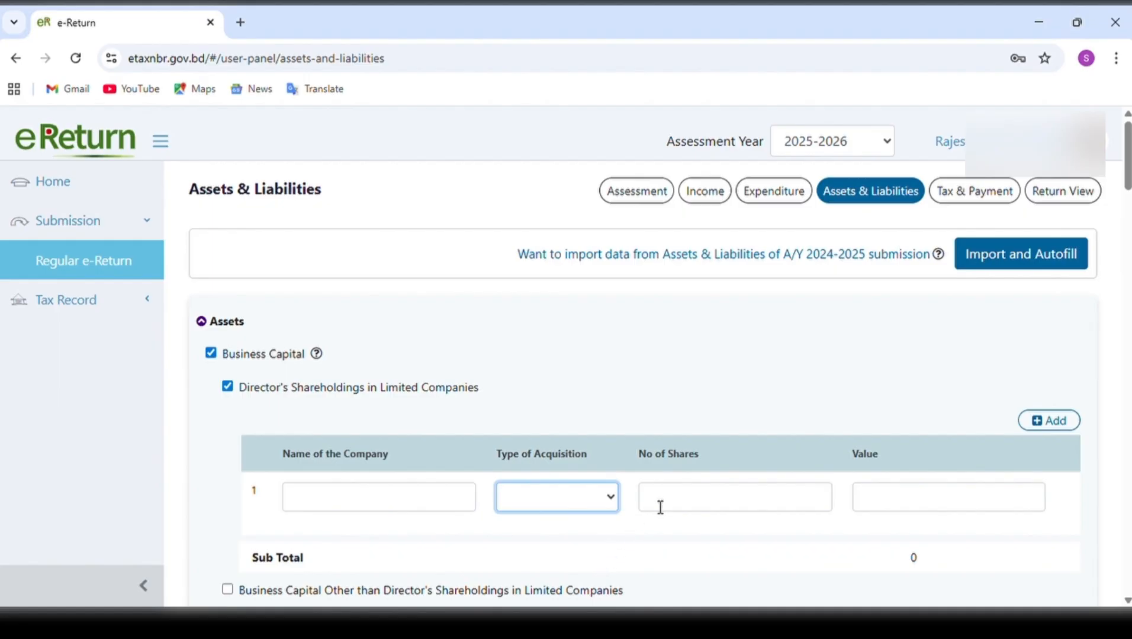
{"action": "left_click", "coordinate": [683, 501]}
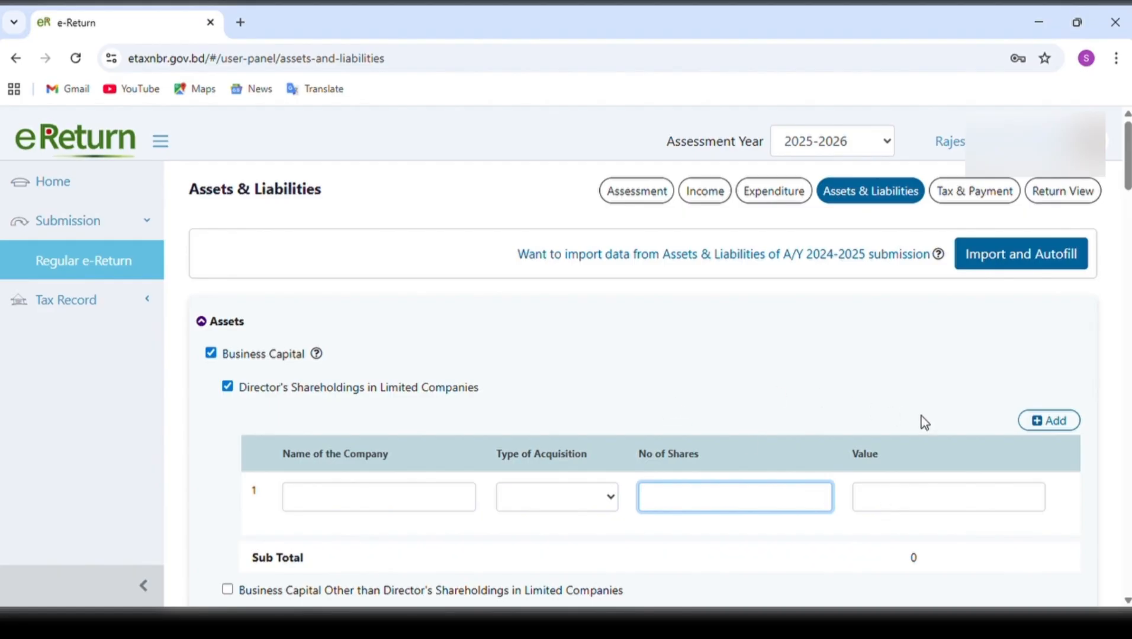
{"action": "left_click", "coordinate": [1048, 424]}
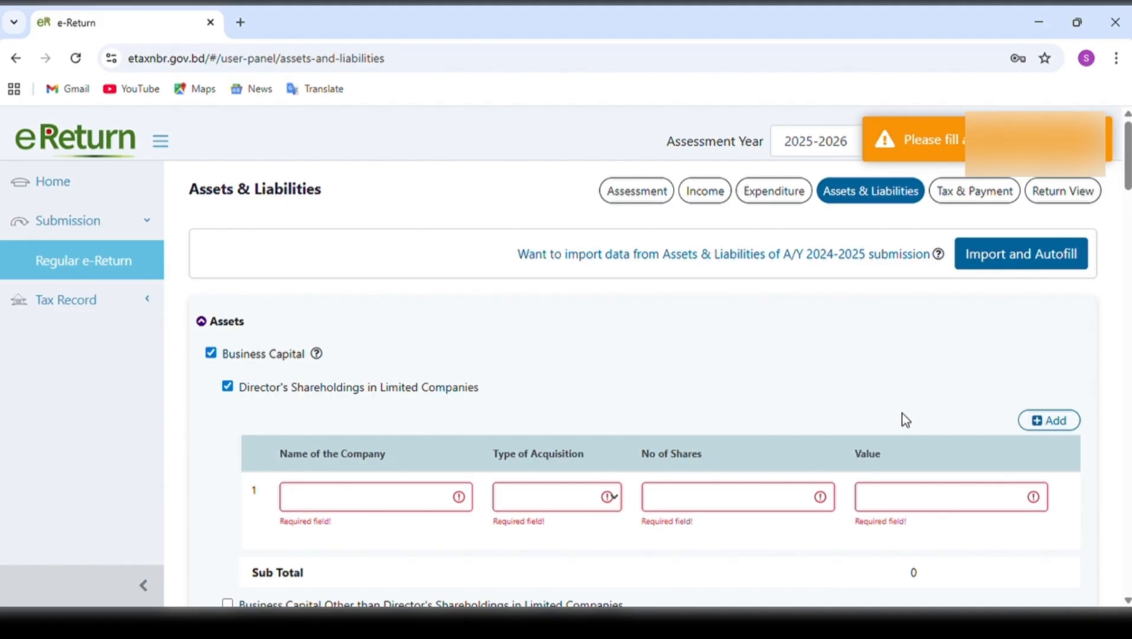
{"action": "left_click", "coordinate": [228, 388]}
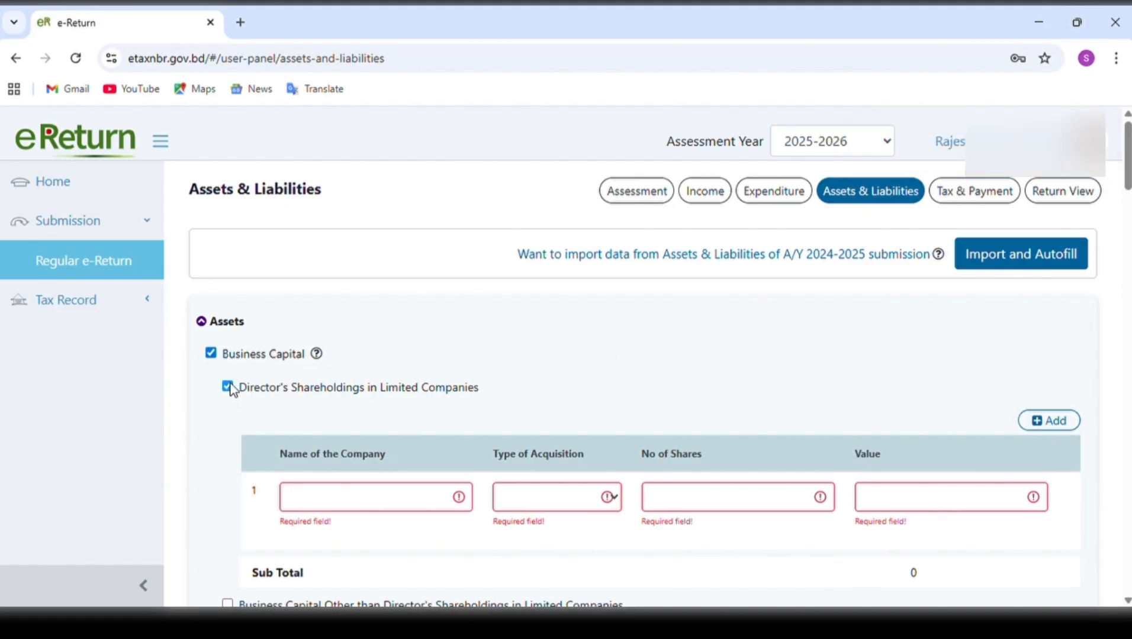
{"action": "left_click", "coordinate": [210, 354]}
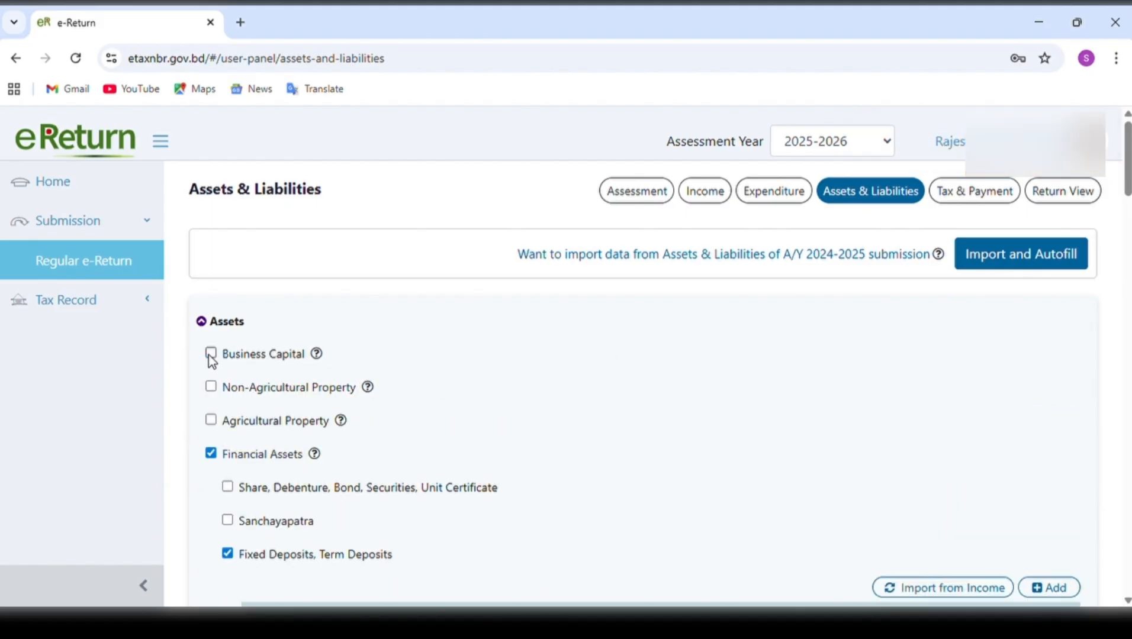
Enable the Non-Agricultural Property entry table under Assets, examine its description, acquisition, area, unit and value fields, and deselect the category again.
{"action": "left_click", "coordinate": [212, 389]}
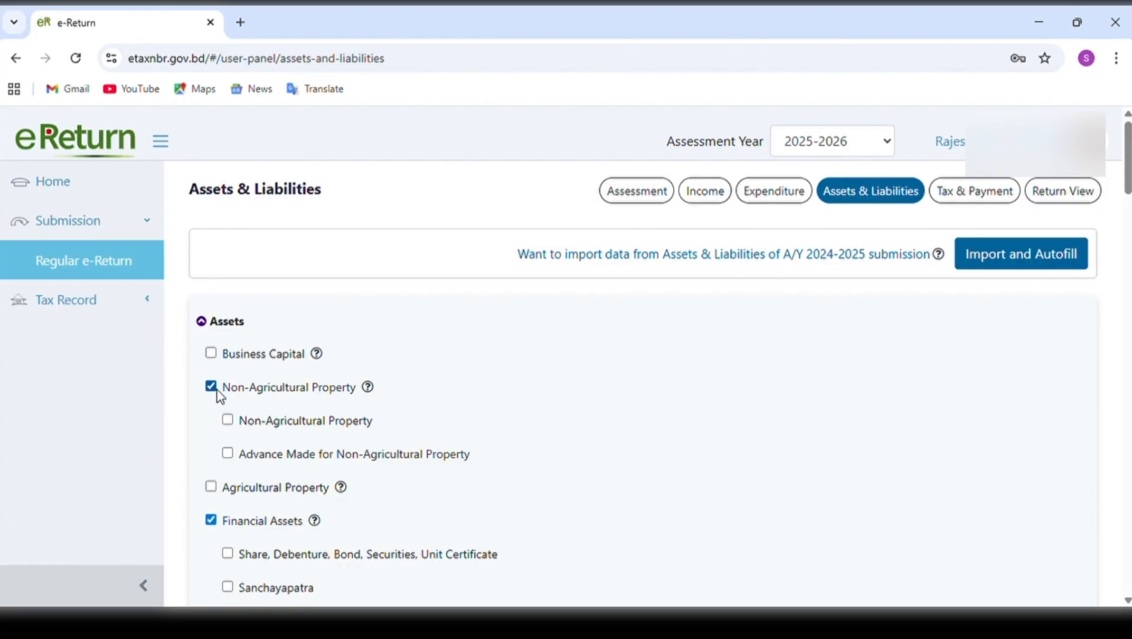
{"action": "left_click", "coordinate": [227, 421]}
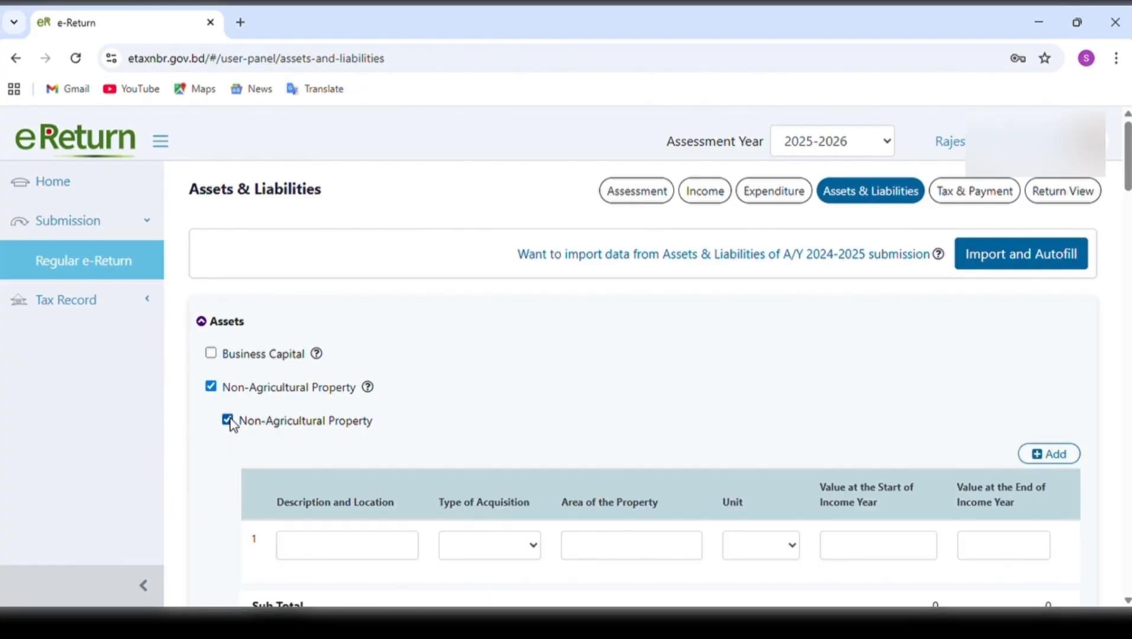
{"action": "left_click", "coordinate": [379, 549]}
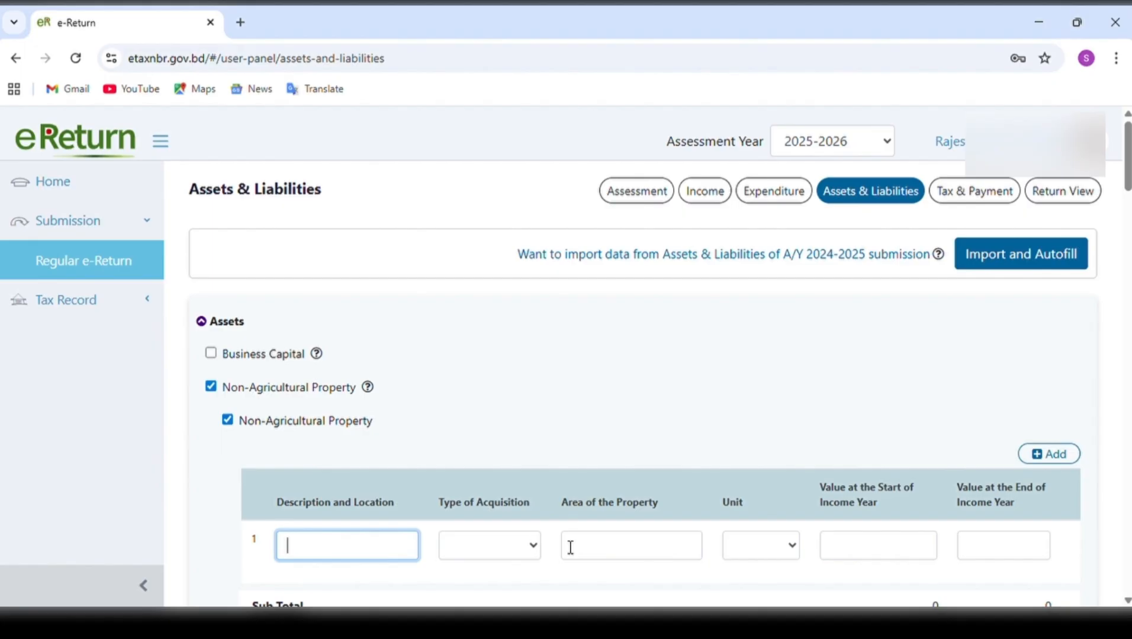
{"action": "left_click", "coordinate": [667, 556]}
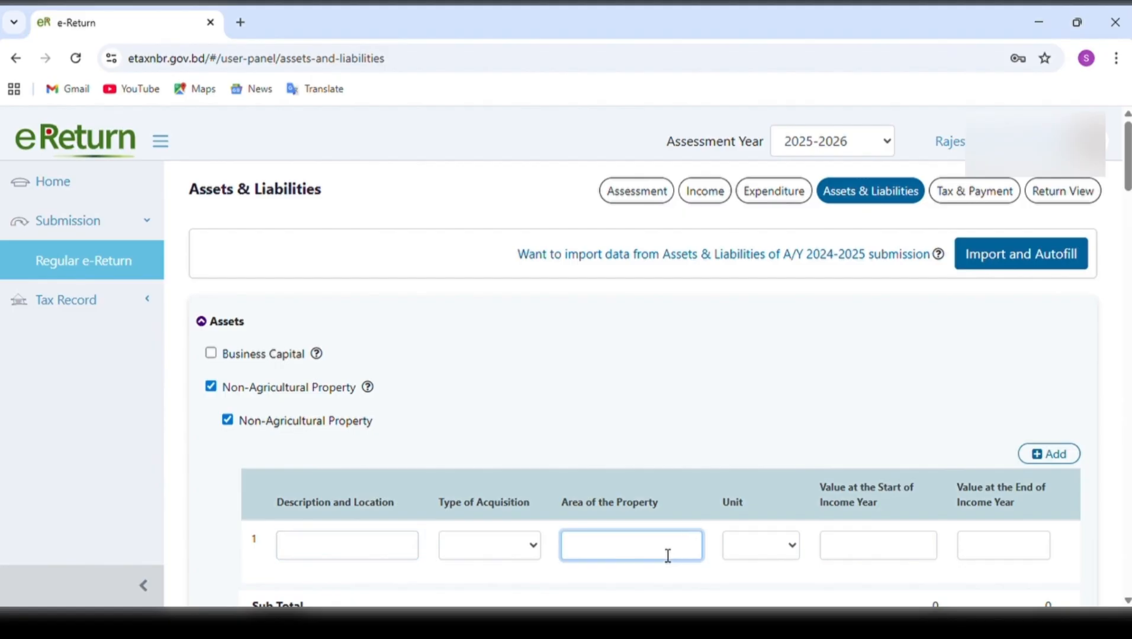
{"action": "left_click", "coordinate": [792, 548]}
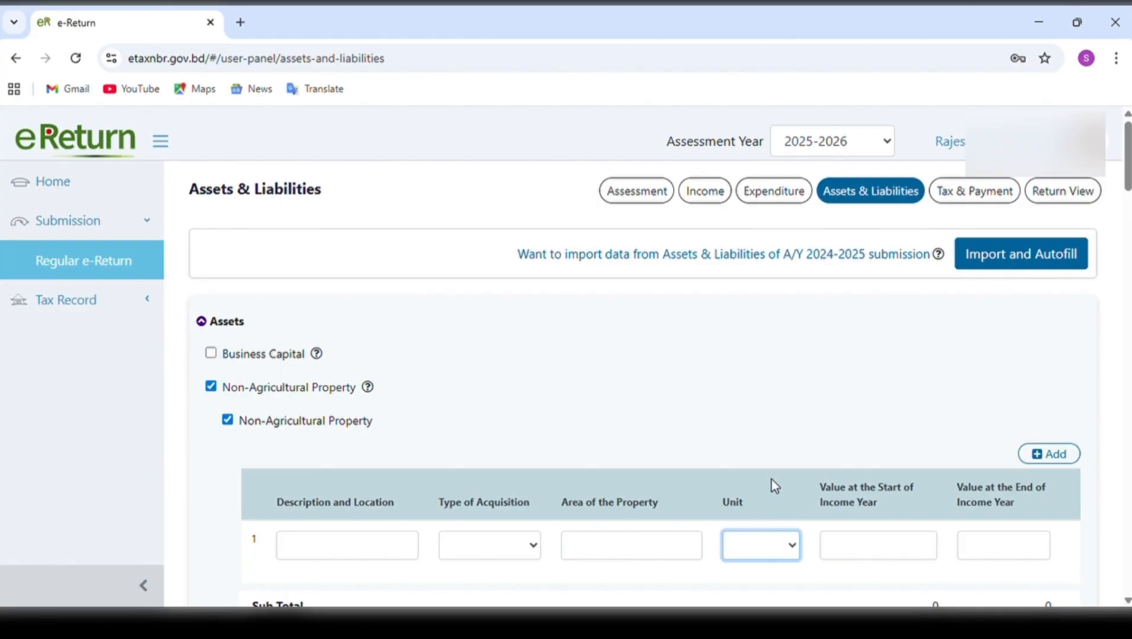
{"action": "left_click", "coordinate": [529, 557]}
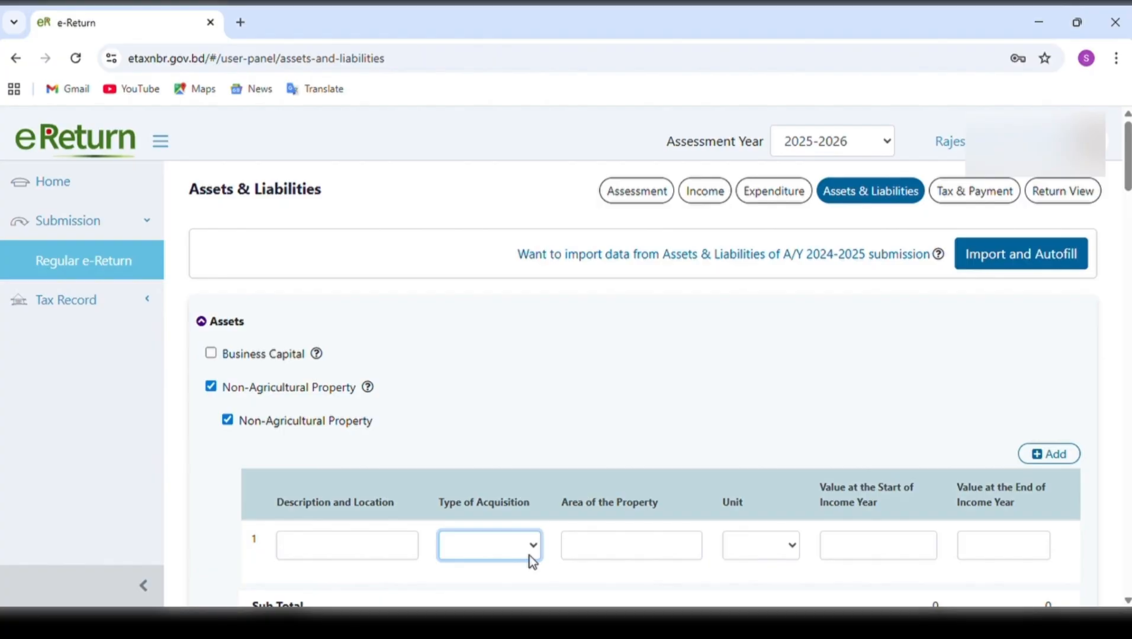
{"action": "left_click", "coordinate": [872, 554]}
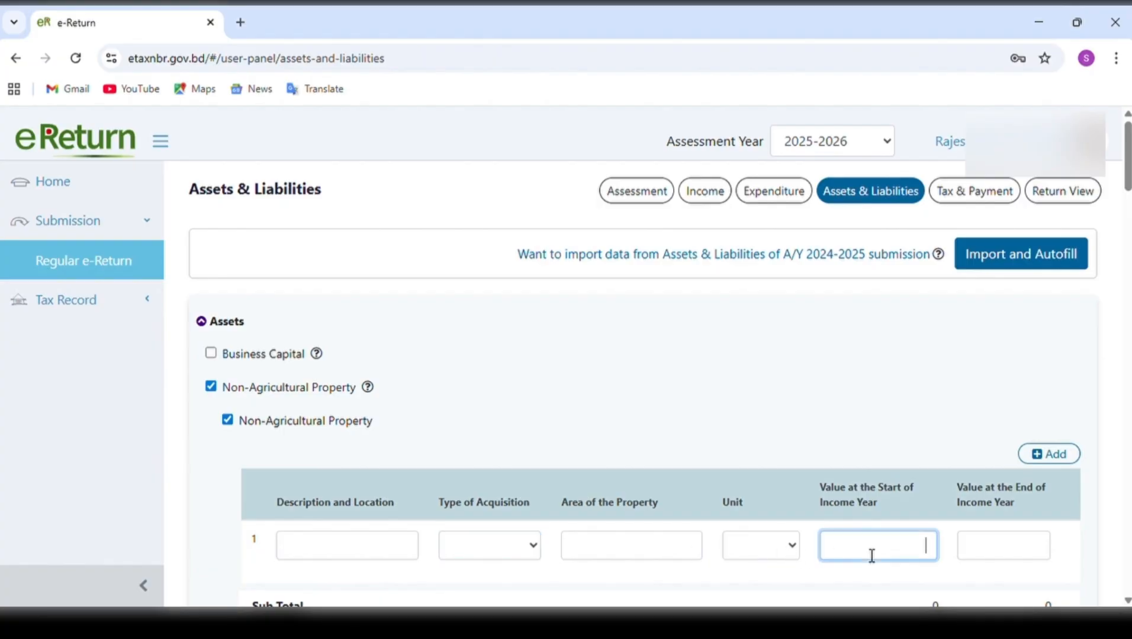
{"action": "left_click", "coordinate": [1001, 545]}
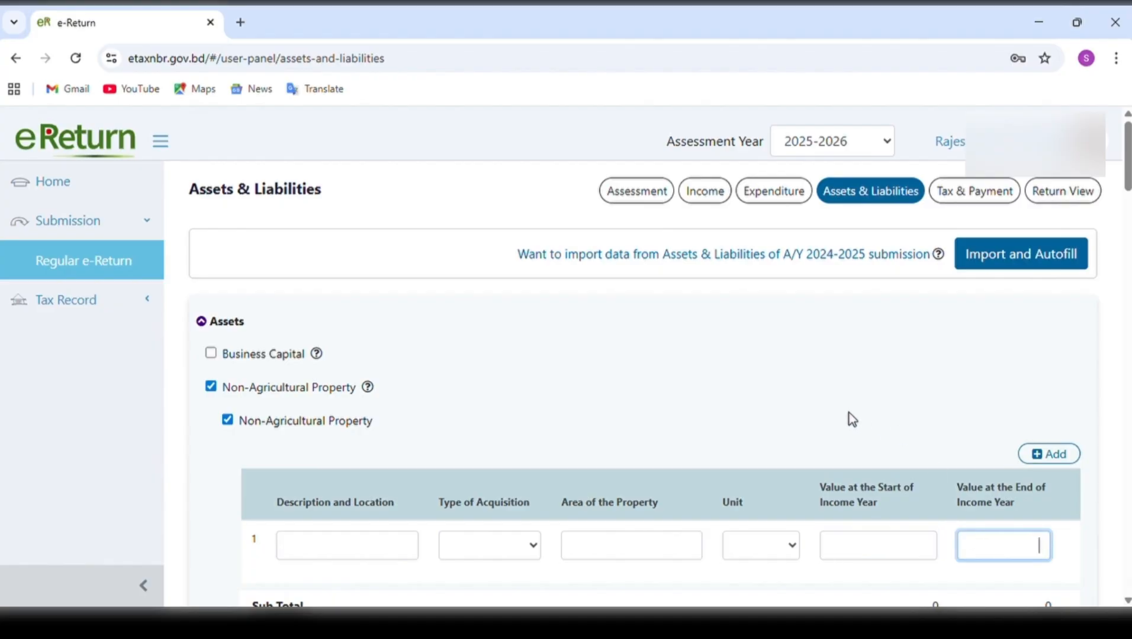
{"action": "left_click", "coordinate": [231, 427]}
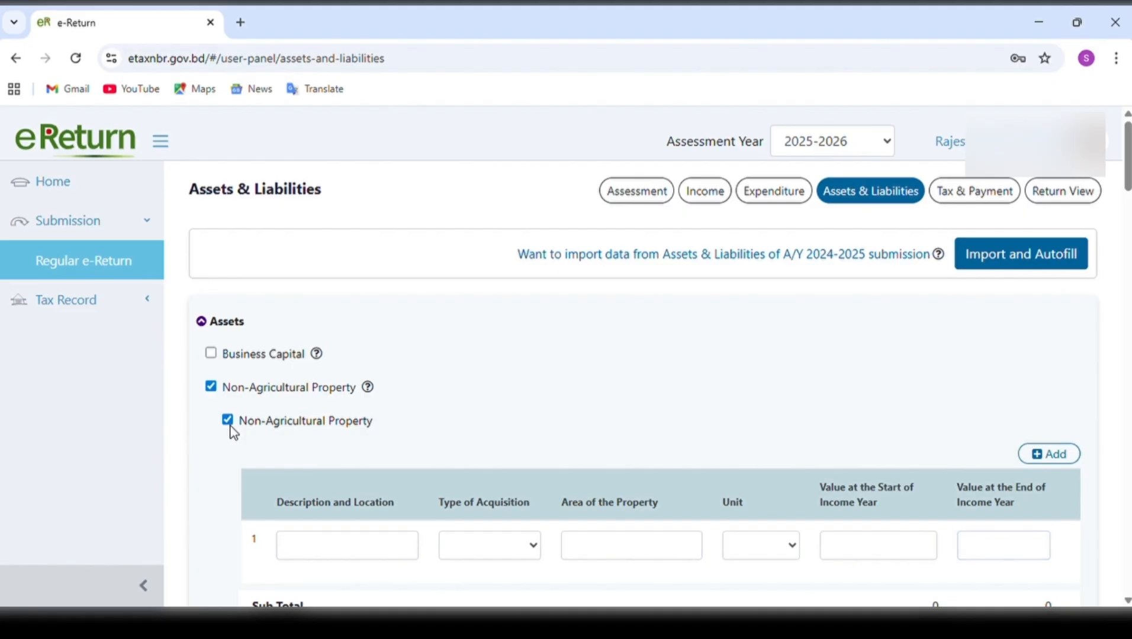
{"action": "left_click", "coordinate": [228, 423]}
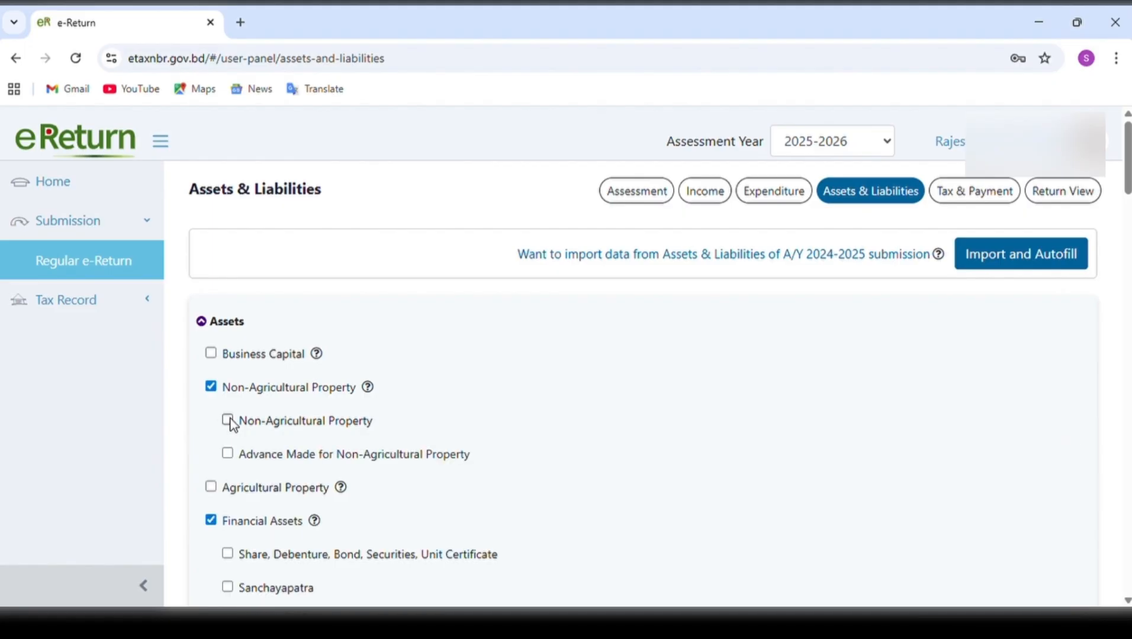
{"action": "left_click", "coordinate": [212, 389]}
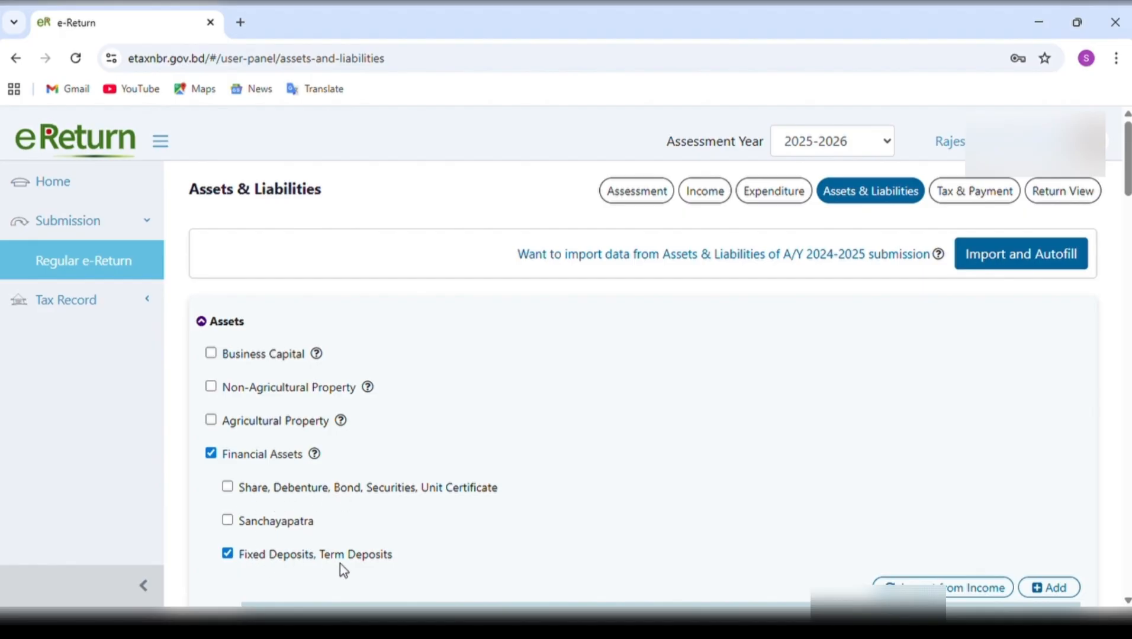
Review the Fixed Deposits, Term Deposits row, try selecting the Sonali Bank PLC FDR for import from income, and decline the import.
{"action": "scroll", "coordinate": [364, 568], "scroll_direction": "down", "scroll_amount": 3}
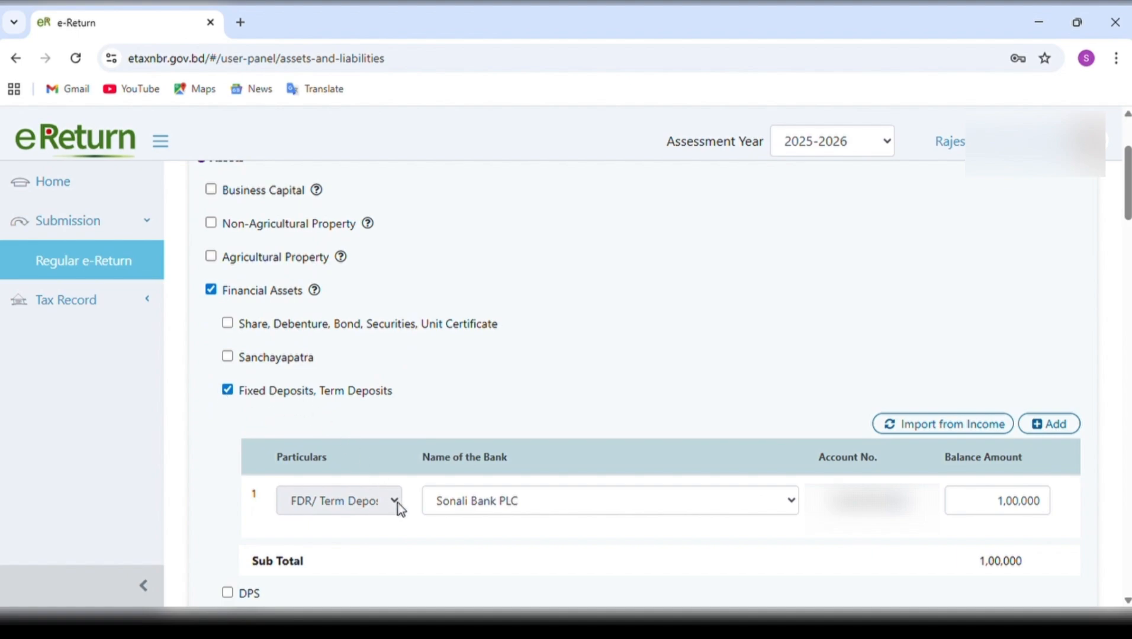
{"action": "left_click", "coordinate": [456, 500]}
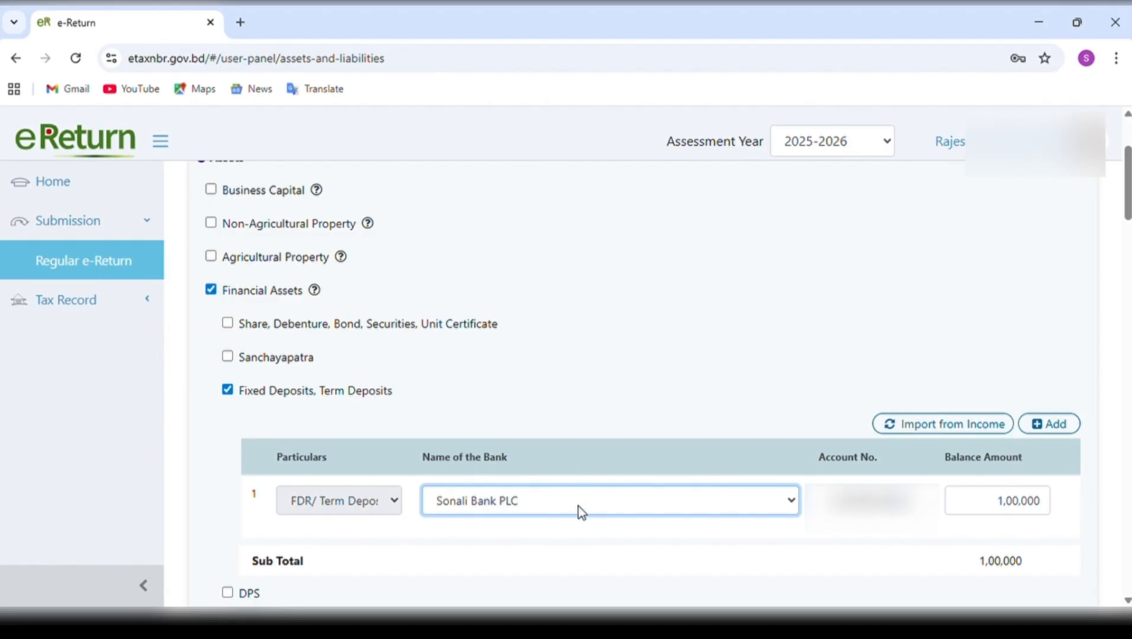
{"action": "left_click", "coordinate": [981, 428]}
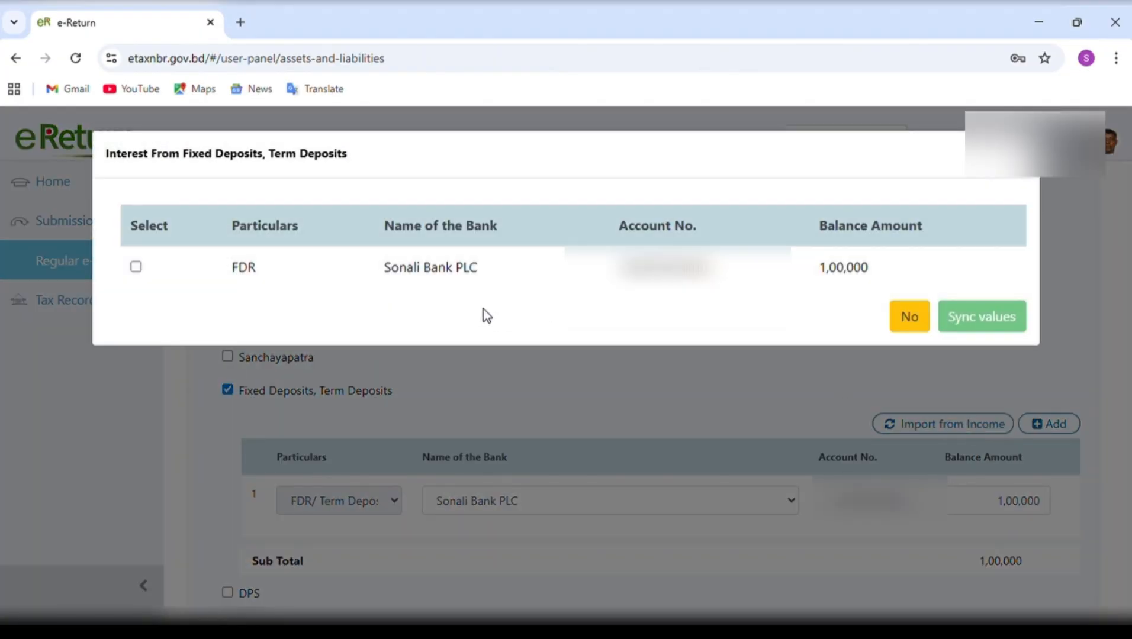
{"action": "left_click", "coordinate": [136, 269]}
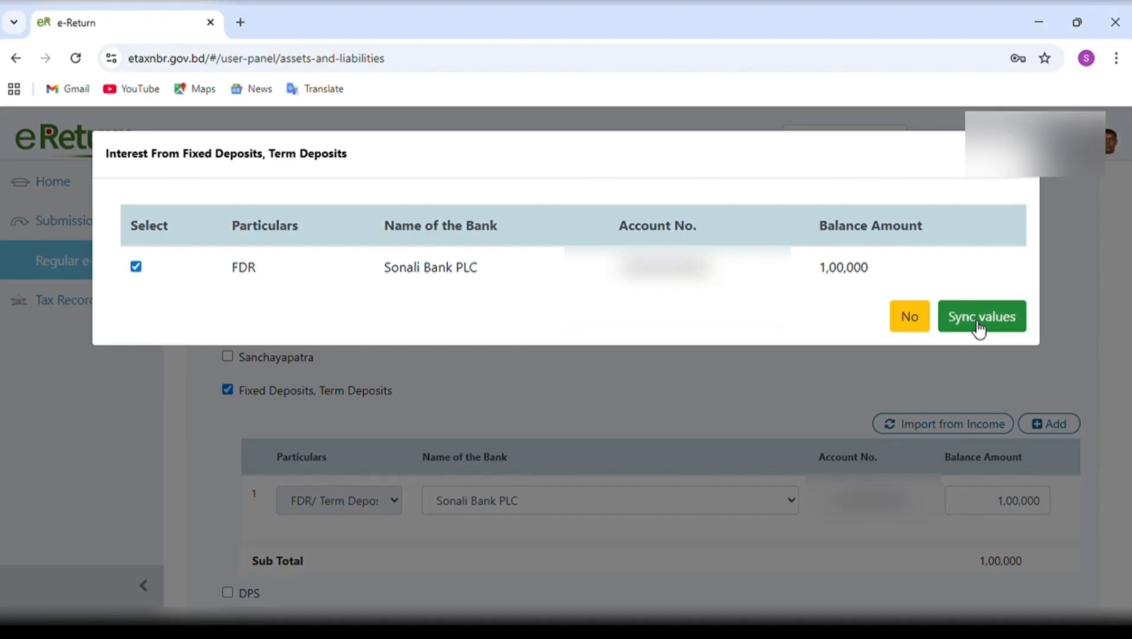
{"action": "left_click", "coordinate": [136, 269]}
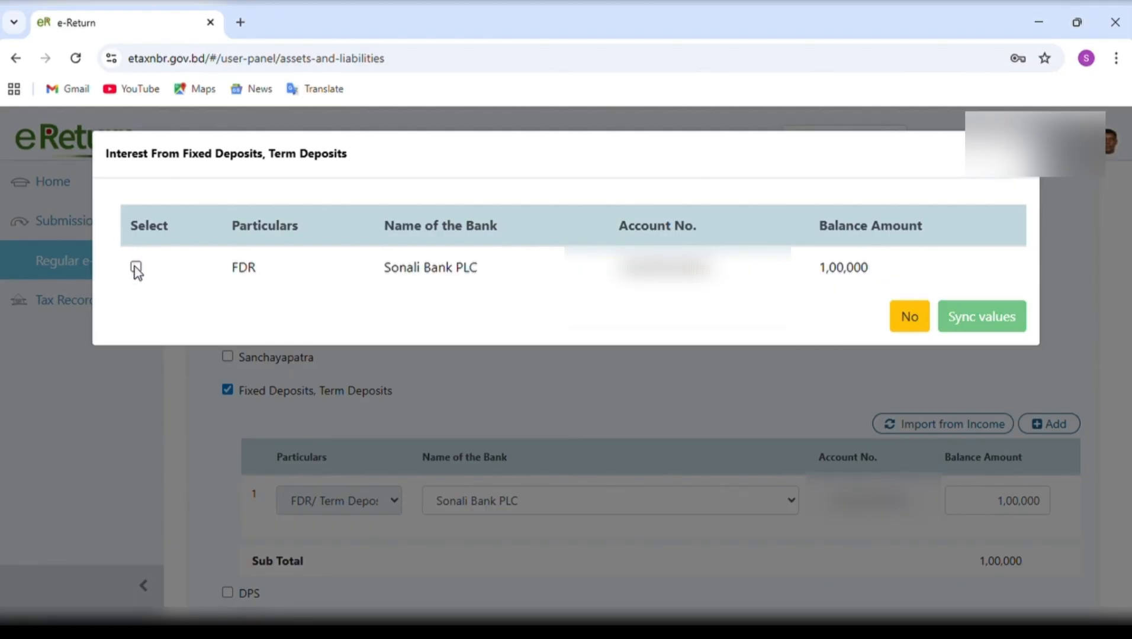
{"action": "left_click", "coordinate": [925, 327]}
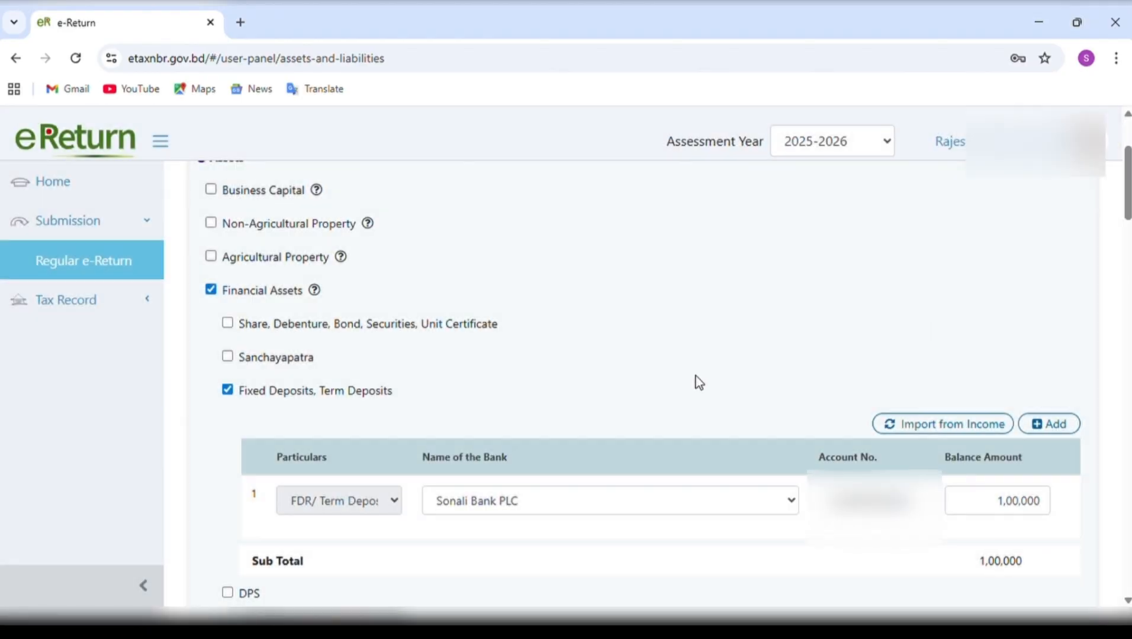
Enable DPS under Financial Assets, examine its bank and account number fields, and deselect DPS again.
{"action": "scroll", "coordinate": [677, 395], "scroll_direction": "down", "scroll_amount": 4}
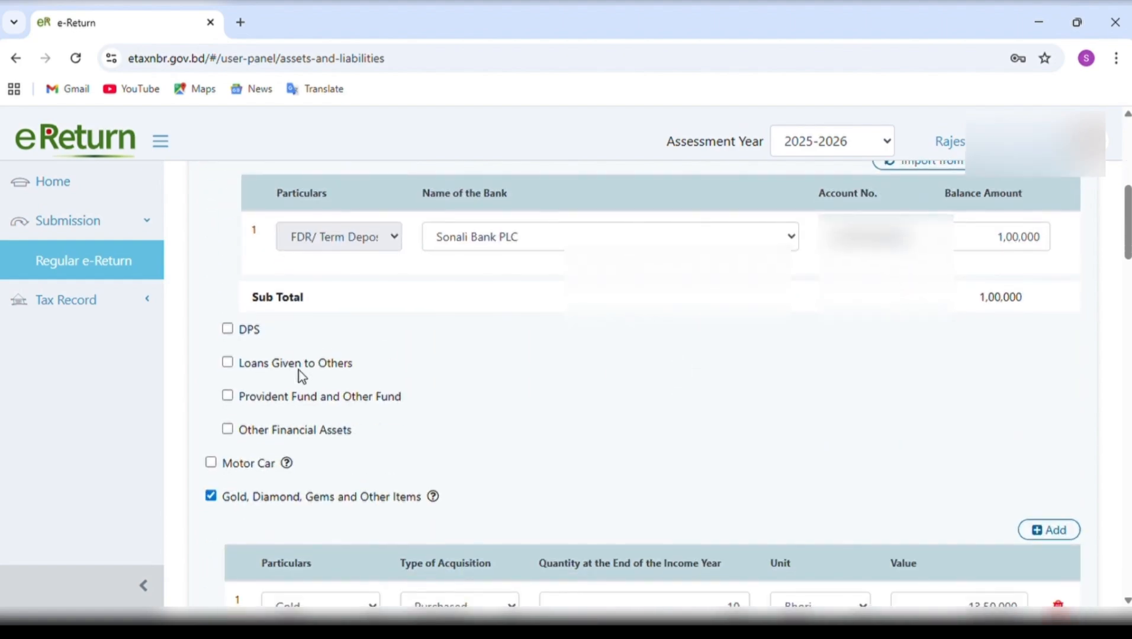
{"action": "left_click", "coordinate": [227, 330]}
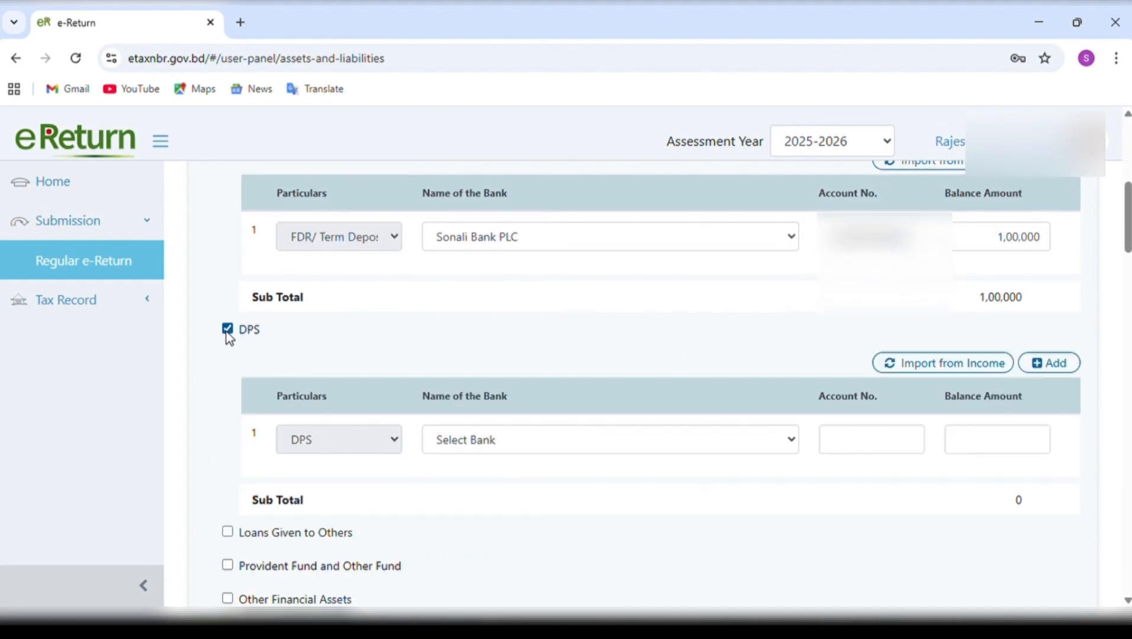
{"action": "left_click", "coordinate": [506, 440]}
{"action": "left_click", "coordinate": [920, 442]}
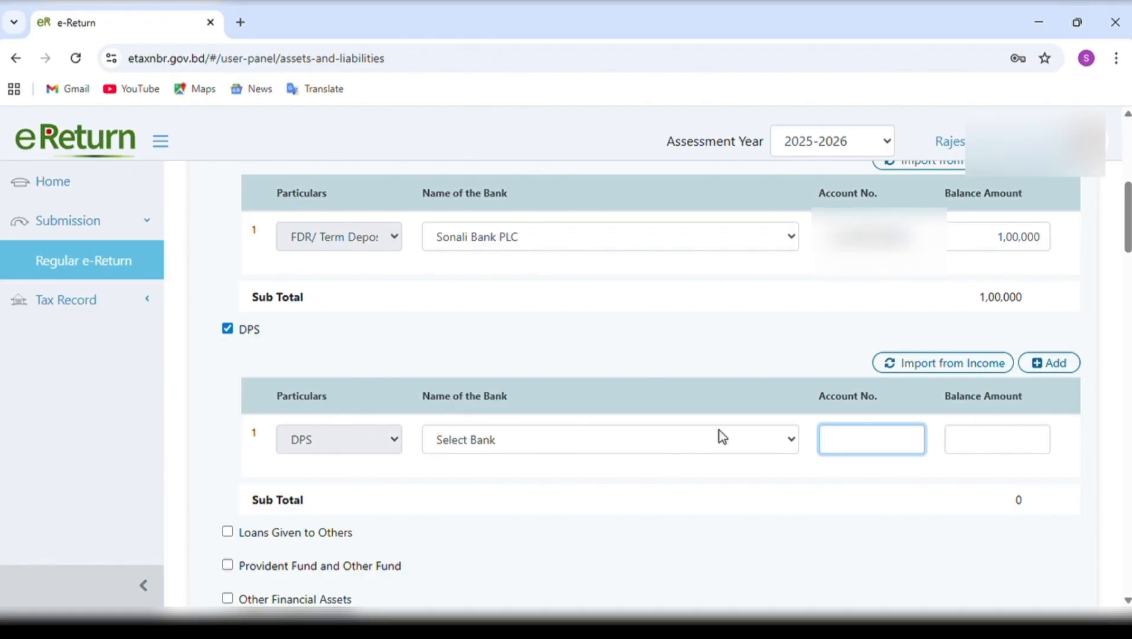
{"action": "left_click", "coordinate": [231, 331]}
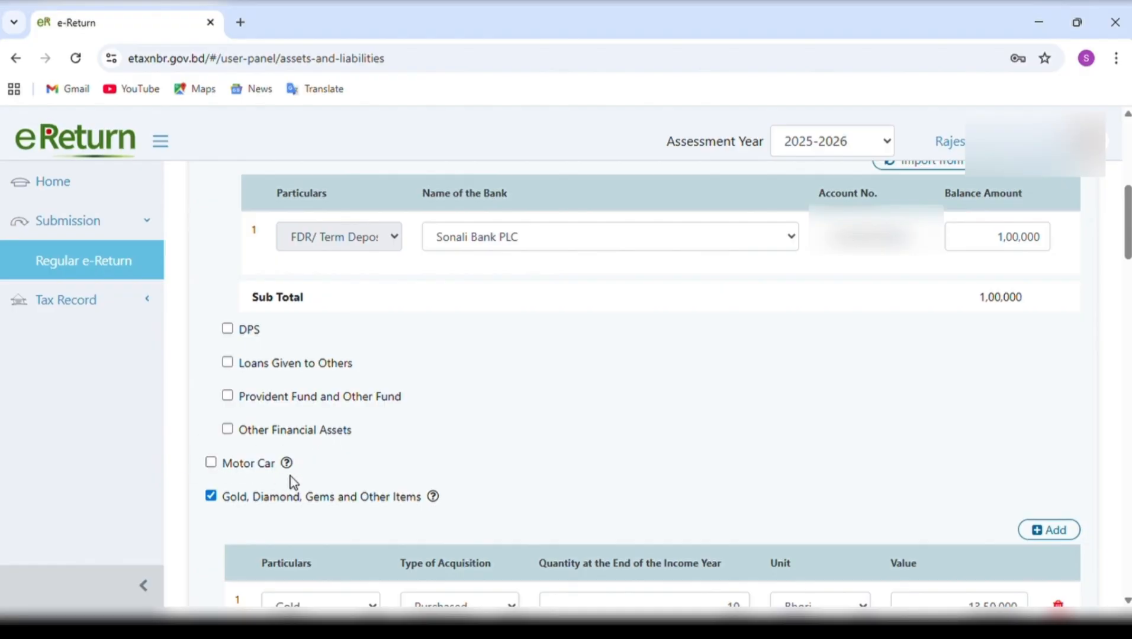
Examine the purchased and inherited gold rows under Gold, Diamond, Gems and Other Items, checking the first row's unit and particulars choices.
{"action": "scroll", "coordinate": [366, 495], "scroll_direction": "down", "scroll_amount": 3}
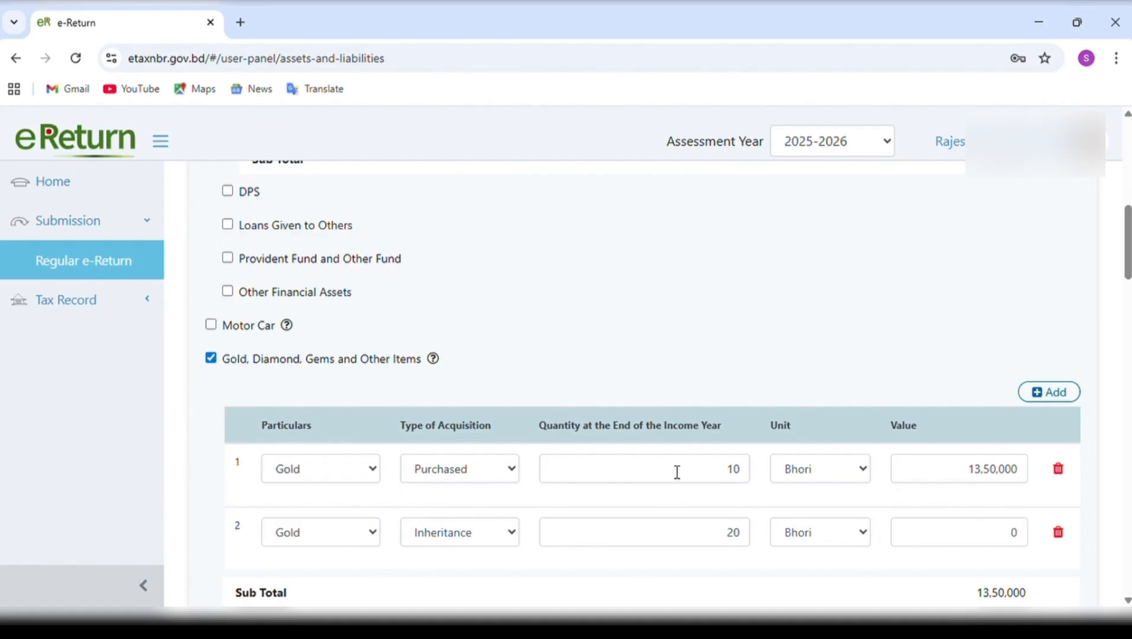
{"action": "left_click", "coordinate": [868, 467]}
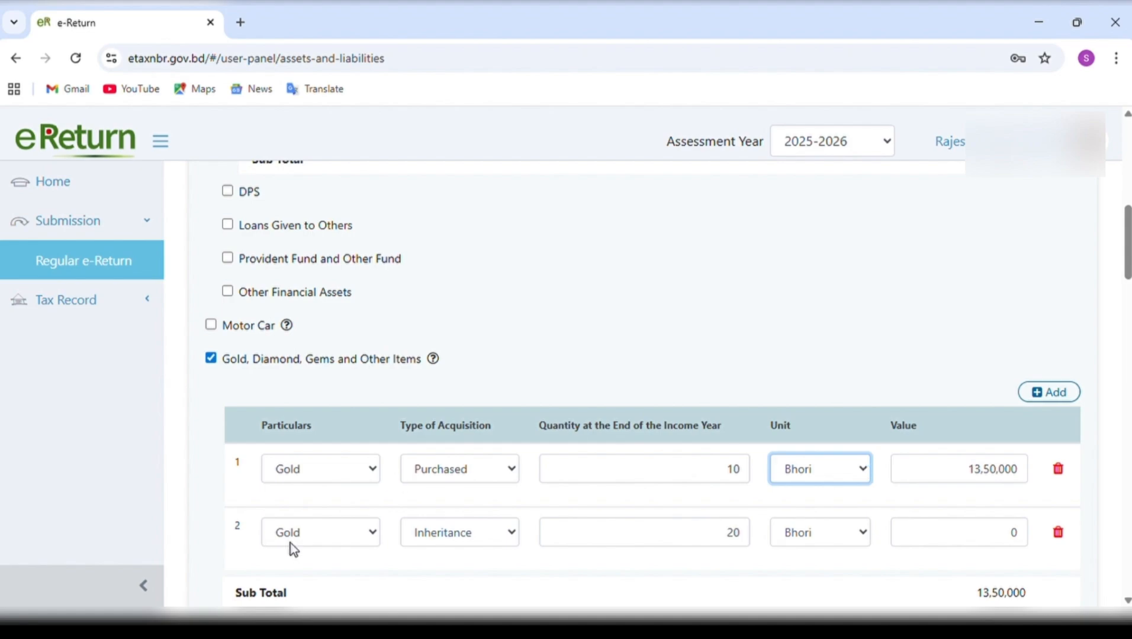
{"action": "left_click", "coordinate": [368, 471]}
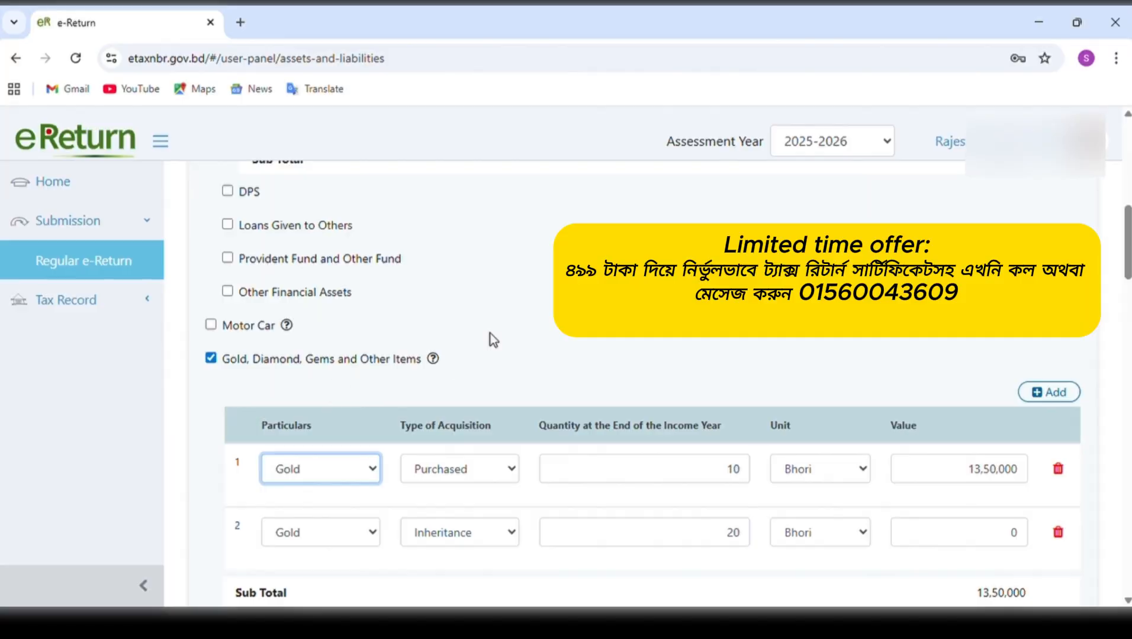
{"action": "left_click", "coordinate": [493, 339]}
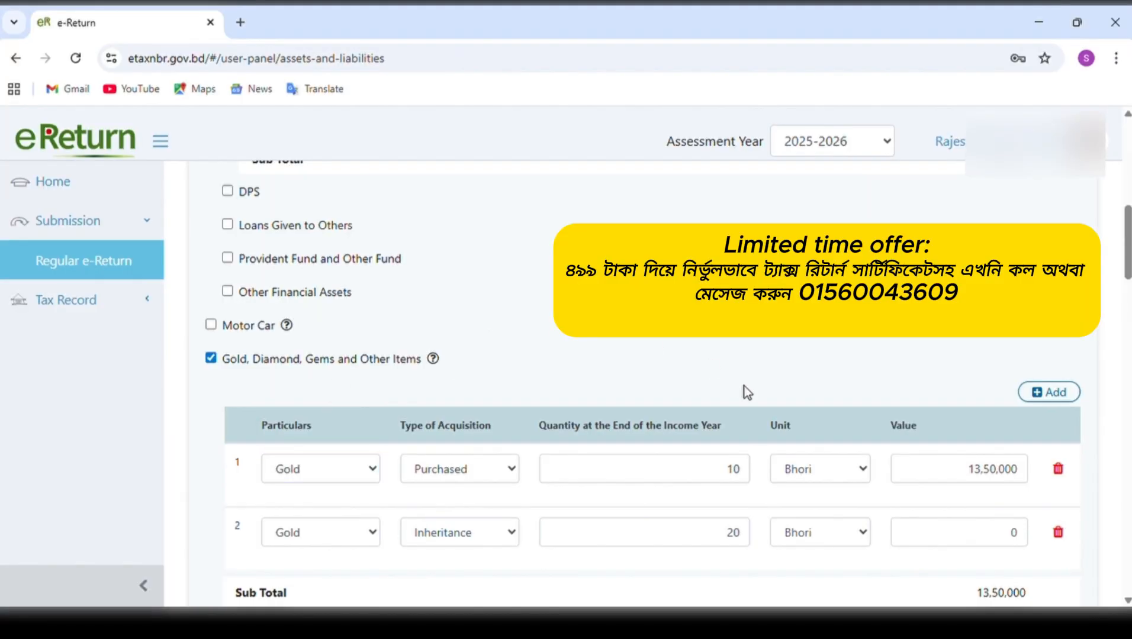
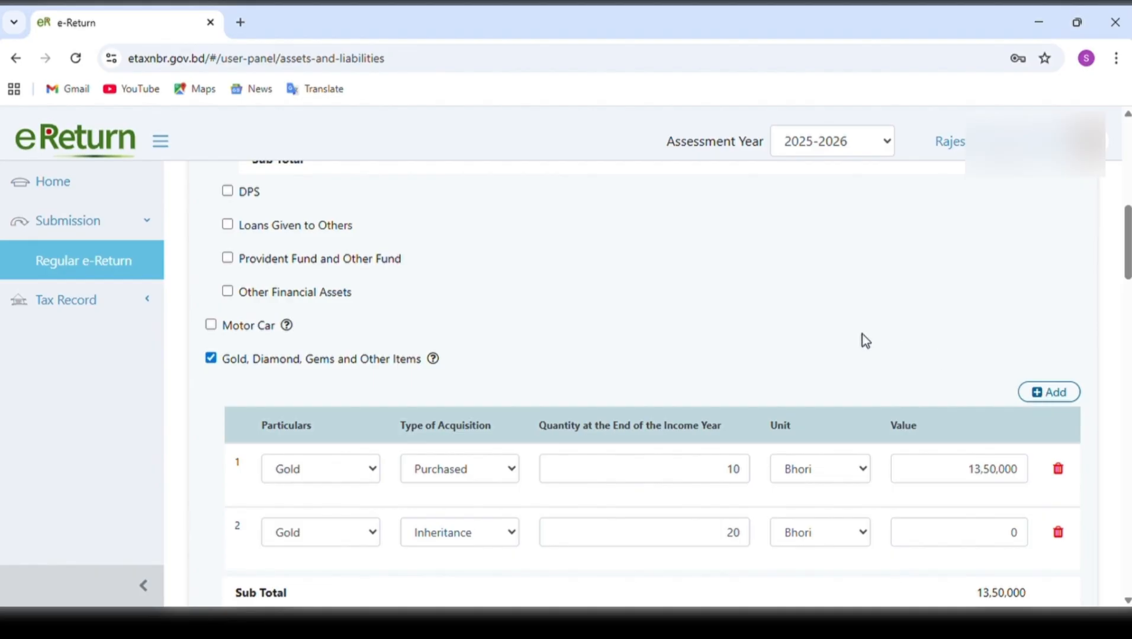
Add a third row under Gold, Diamond, Gems and Other Items for Gold acquired as a Gift.
{"action": "left_click", "coordinate": [1054, 392]}
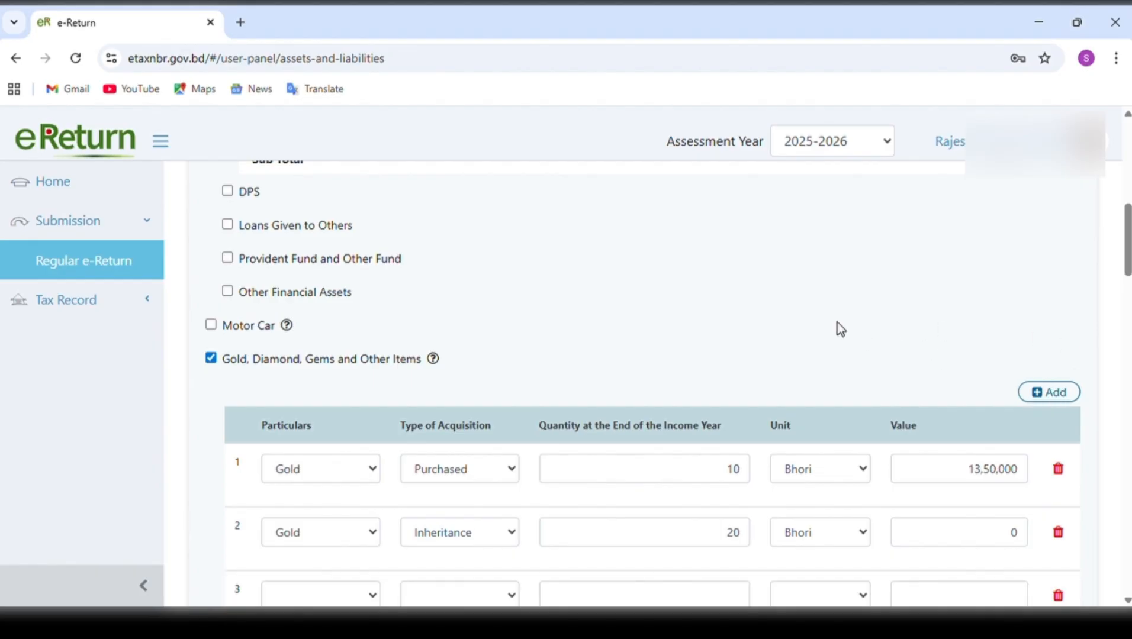
{"action": "scroll", "coordinate": [812, 332], "scroll_direction": "down", "scroll_amount": 2}
{"action": "left_click", "coordinate": [357, 492]}
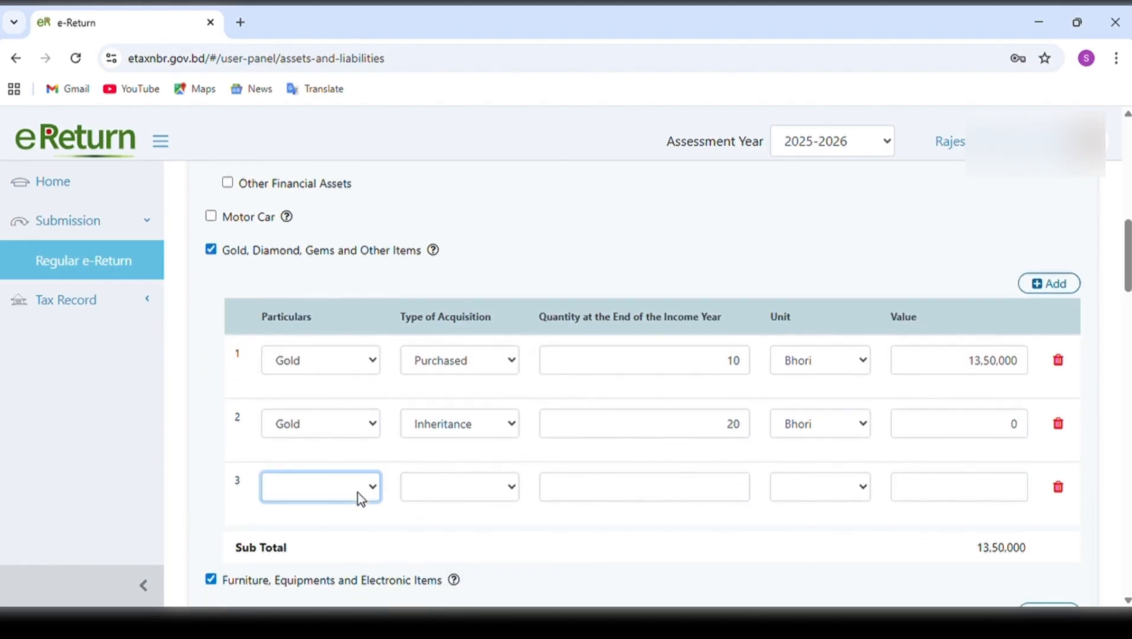
{"action": "left_click", "coordinate": [314, 352]}
{"action": "left_click", "coordinate": [483, 480]}
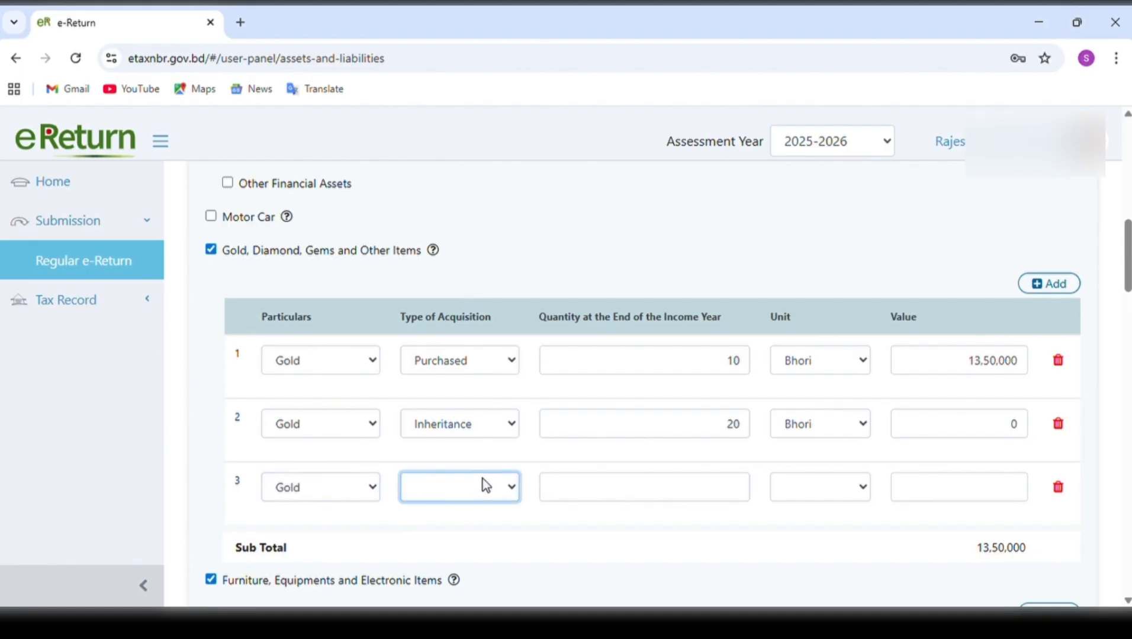
{"action": "left_click", "coordinate": [468, 566]}
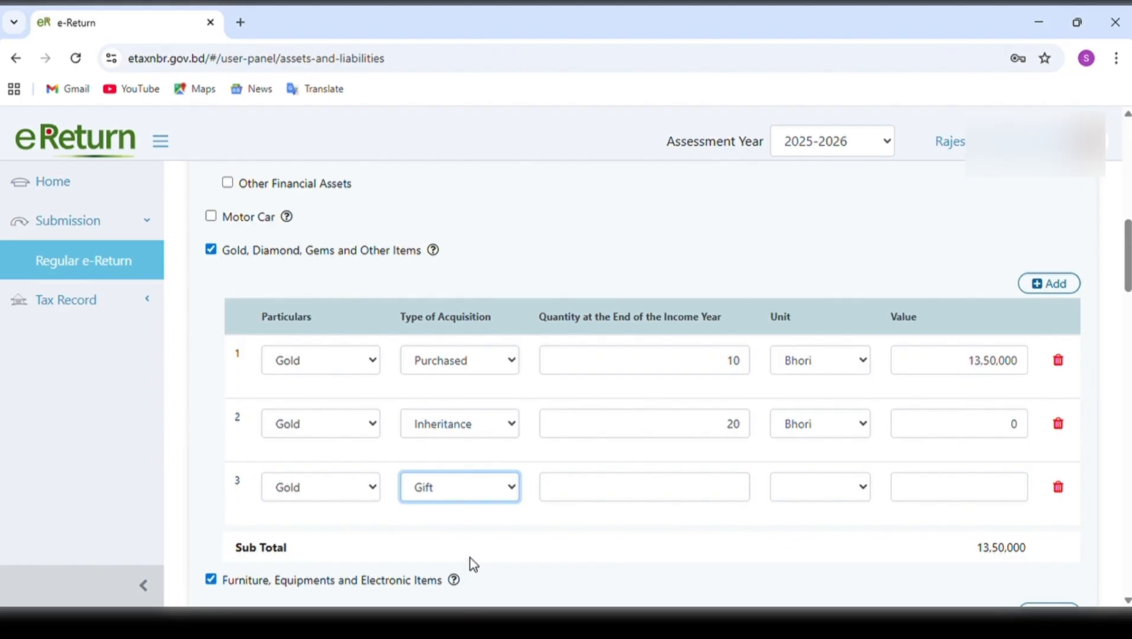
Enter quantity 1, unit Bhori and value 0 for the gifted gold, and delete that row again.
{"action": "left_click", "coordinate": [717, 492]}
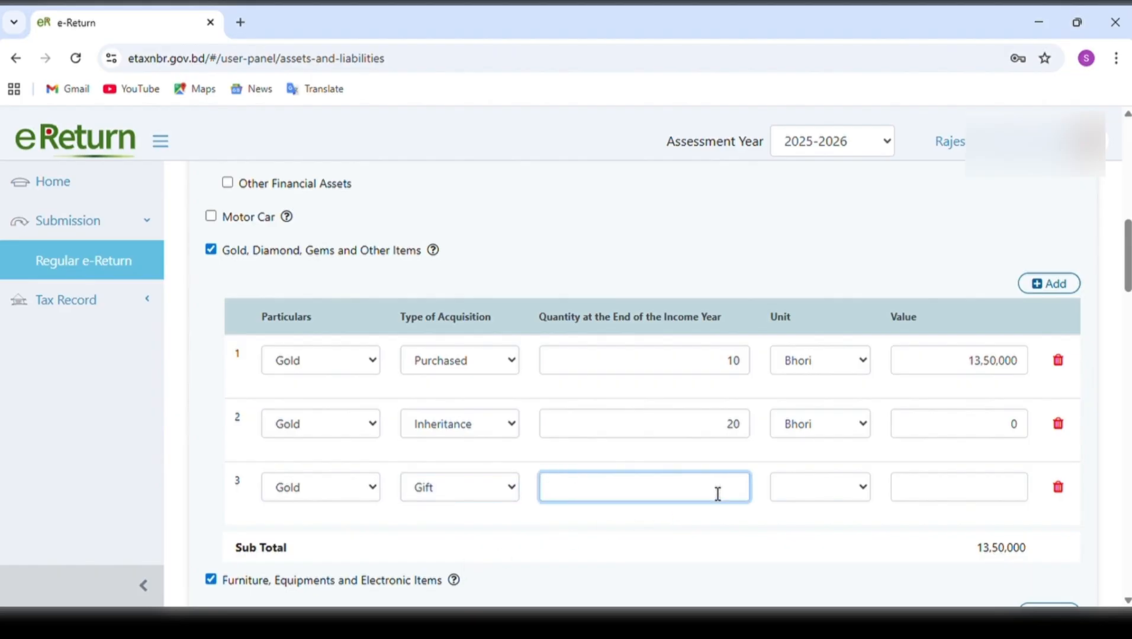
{"action": "type", "text": "1"}
{"action": "left_click", "coordinate": [860, 493]}
{"action": "left_click", "coordinate": [843, 519]}
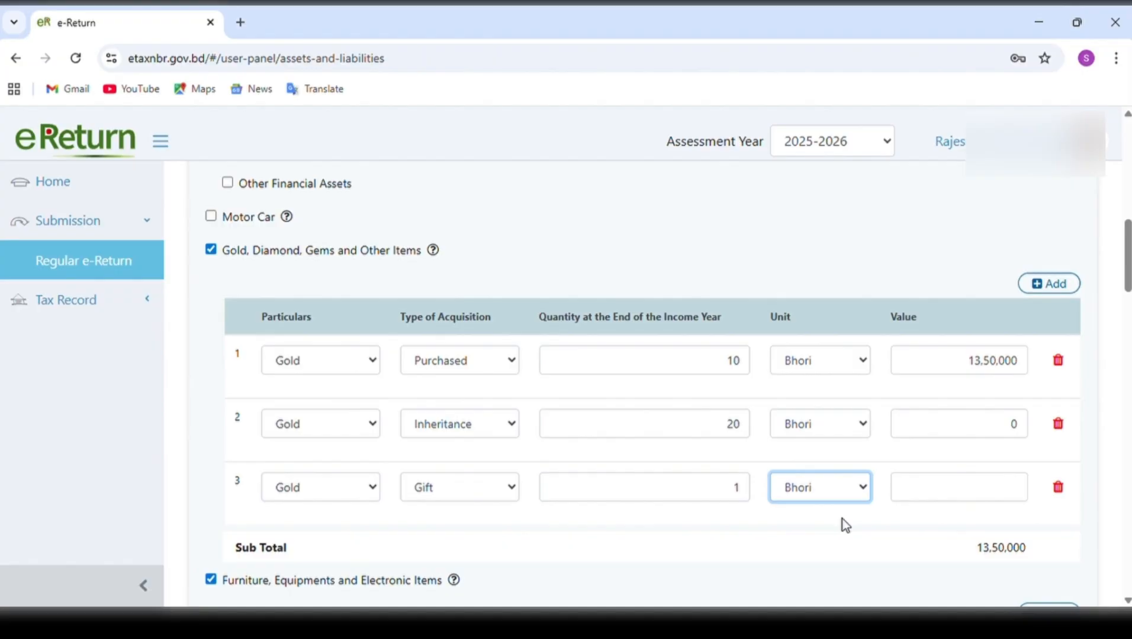
{"action": "left_click", "coordinate": [994, 500]}
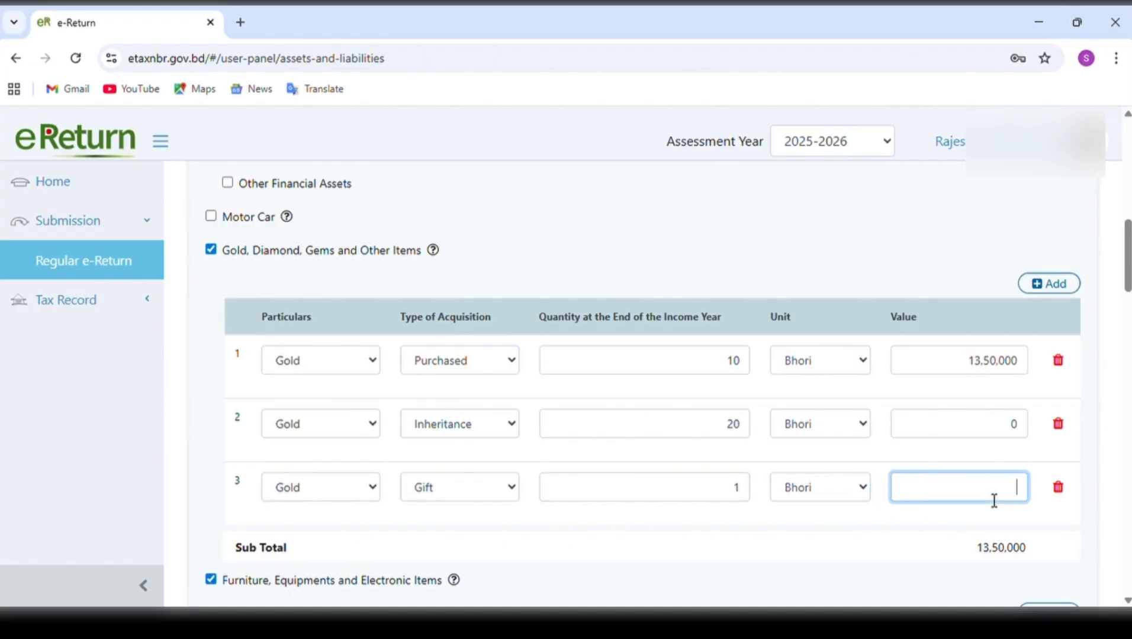
{"action": "type", "text": "0"}
{"action": "left_click", "coordinate": [1060, 491]}
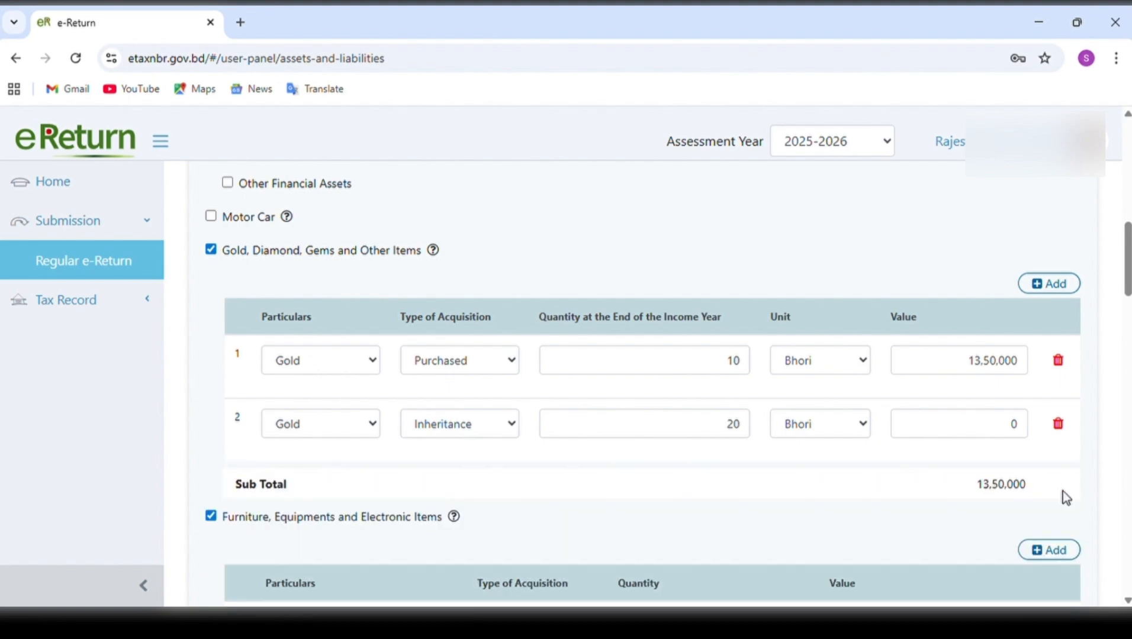
Examine the Furniture row's acquisition type and quantity under Furniture, Equipments and Electronic Items, and add an empty third row and delete it.
{"action": "scroll", "coordinate": [845, 516], "scroll_direction": "down", "scroll_amount": 3}
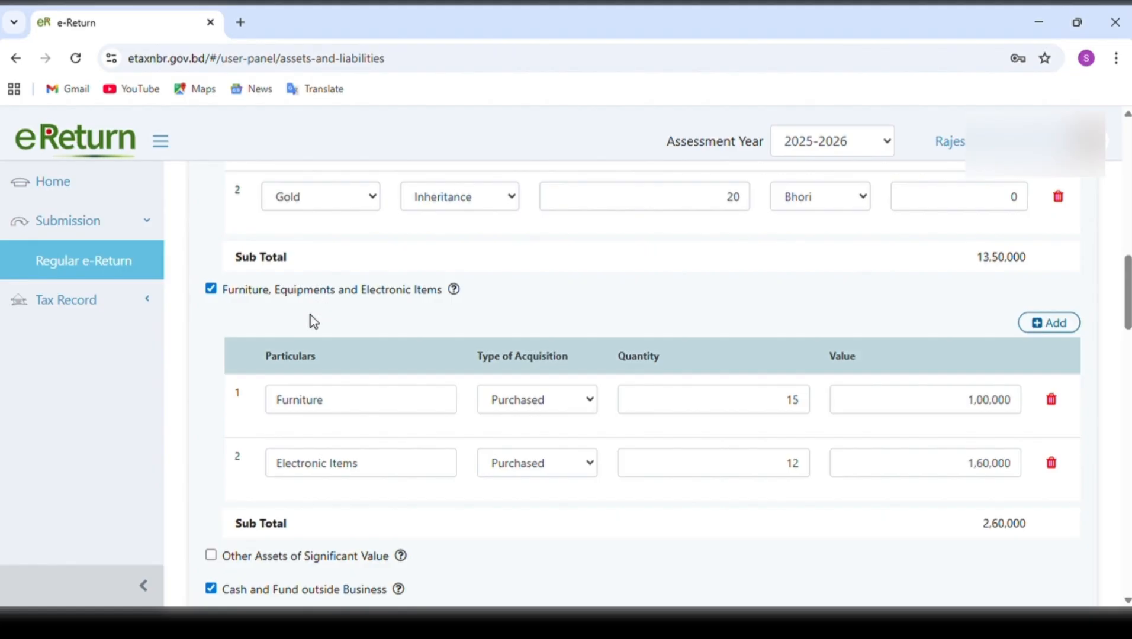
{"action": "left_click", "coordinate": [554, 400]}
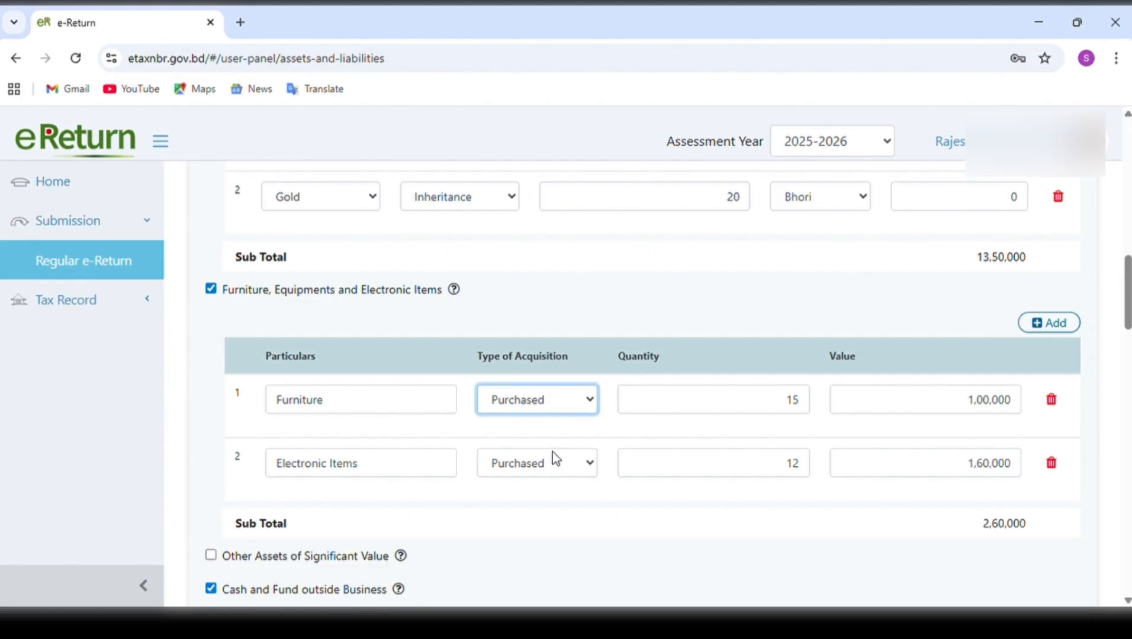
{"action": "left_click", "coordinate": [810, 407]}
{"action": "left_click_drag", "start_coordinate": [810, 407], "coordinate": [792, 409]}
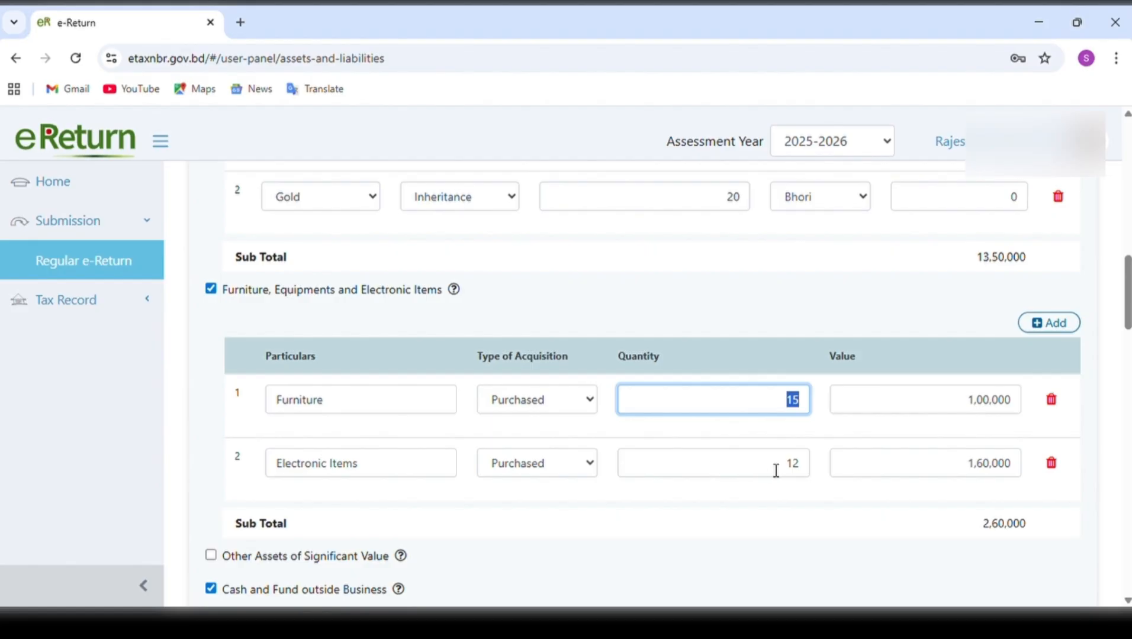
{"action": "left_click", "coordinate": [1055, 325]}
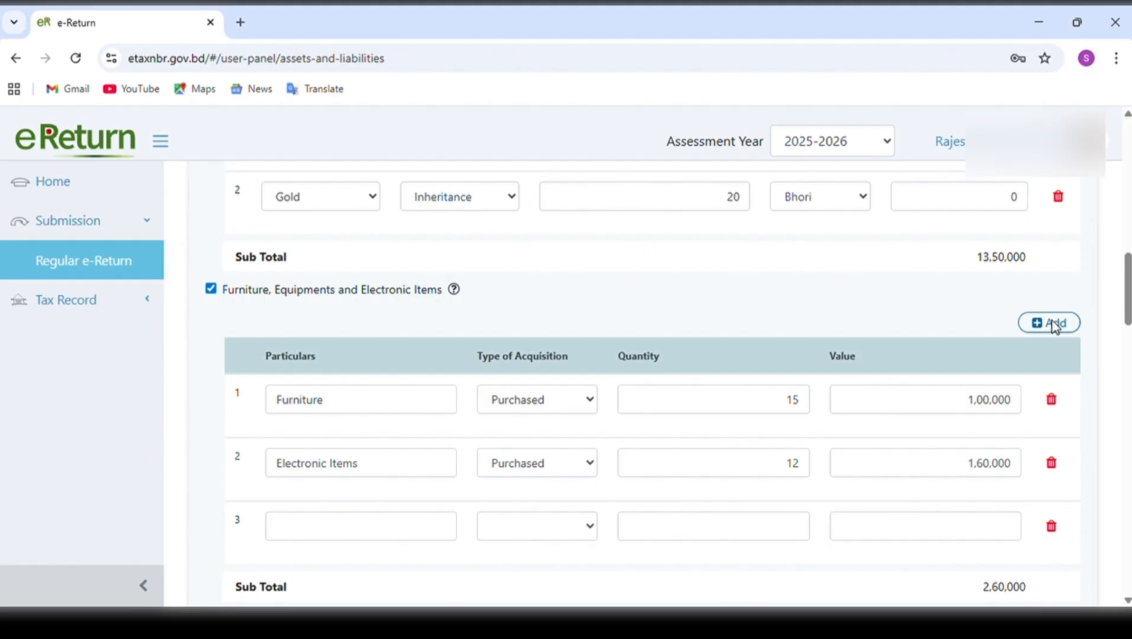
{"action": "left_click", "coordinate": [1057, 526]}
Enable Other Assets of Significant Value, examine its particulars, acquisition type, related detail and value fields, and deselect the category again.
{"action": "scroll", "coordinate": [839, 557], "scroll_direction": "down", "scroll_amount": 4}
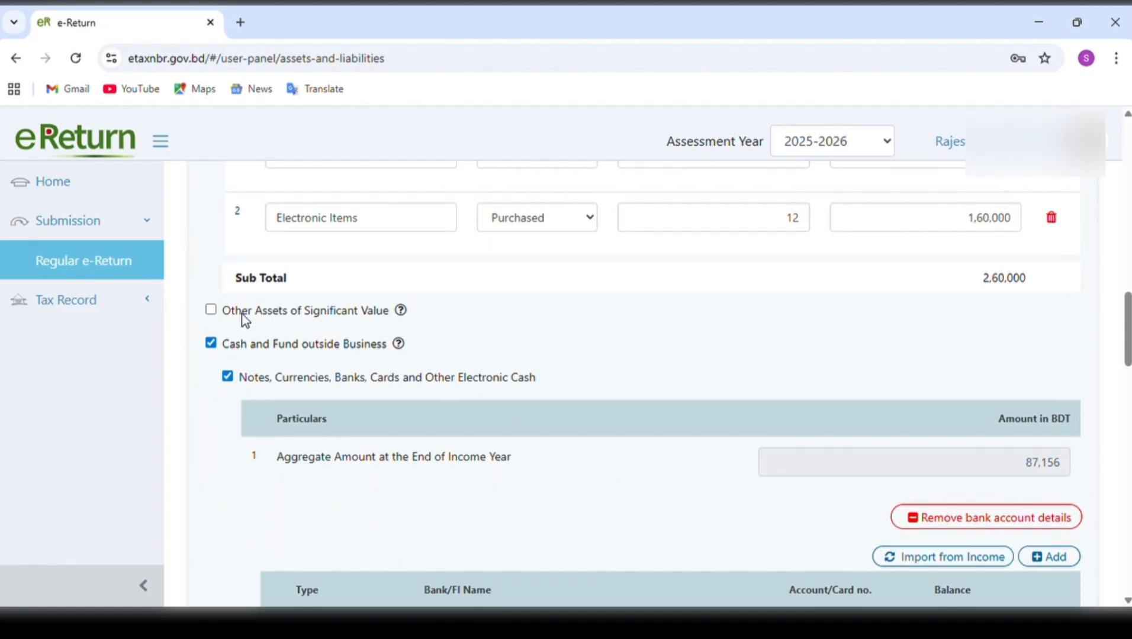
{"action": "left_click", "coordinate": [211, 311]}
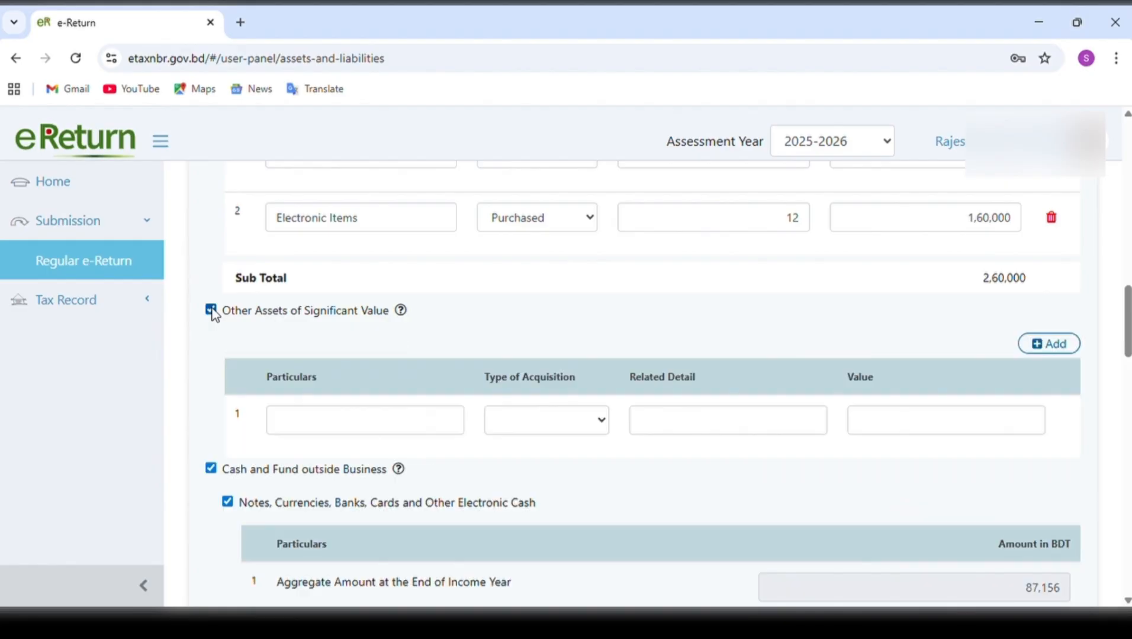
{"action": "left_click", "coordinate": [400, 429]}
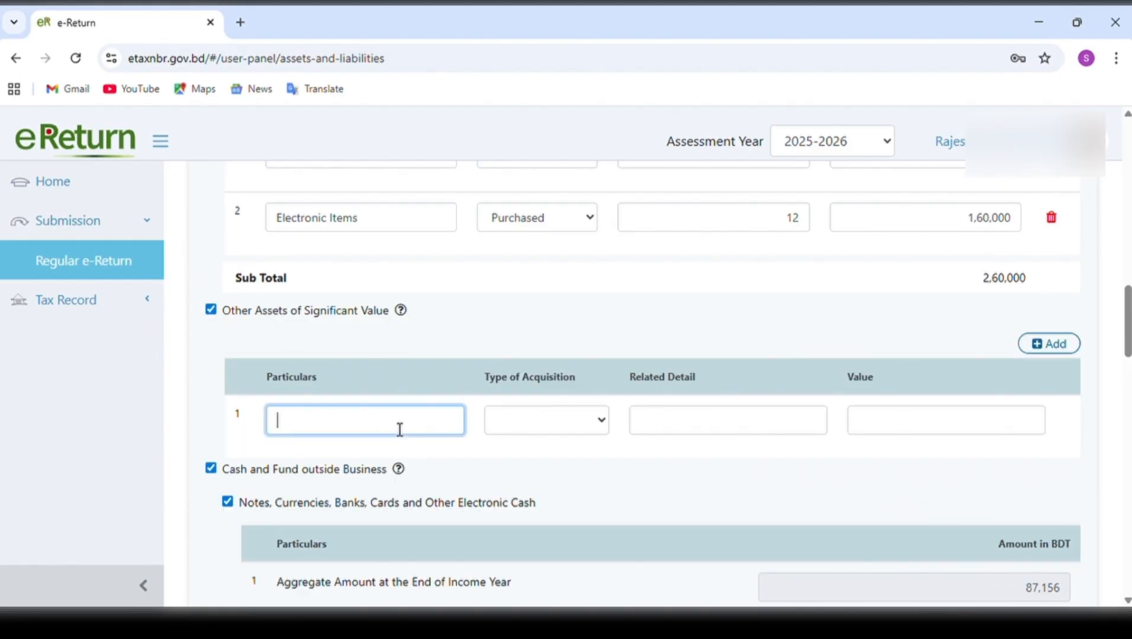
{"action": "left_click", "coordinate": [602, 434]}
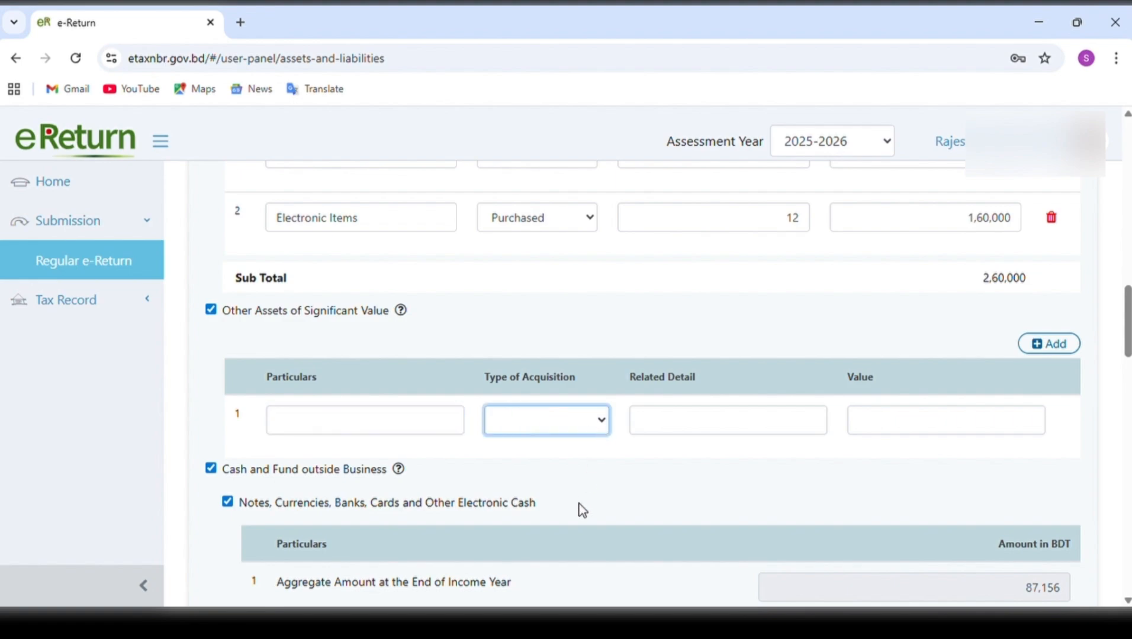
{"action": "left_click", "coordinate": [700, 432]}
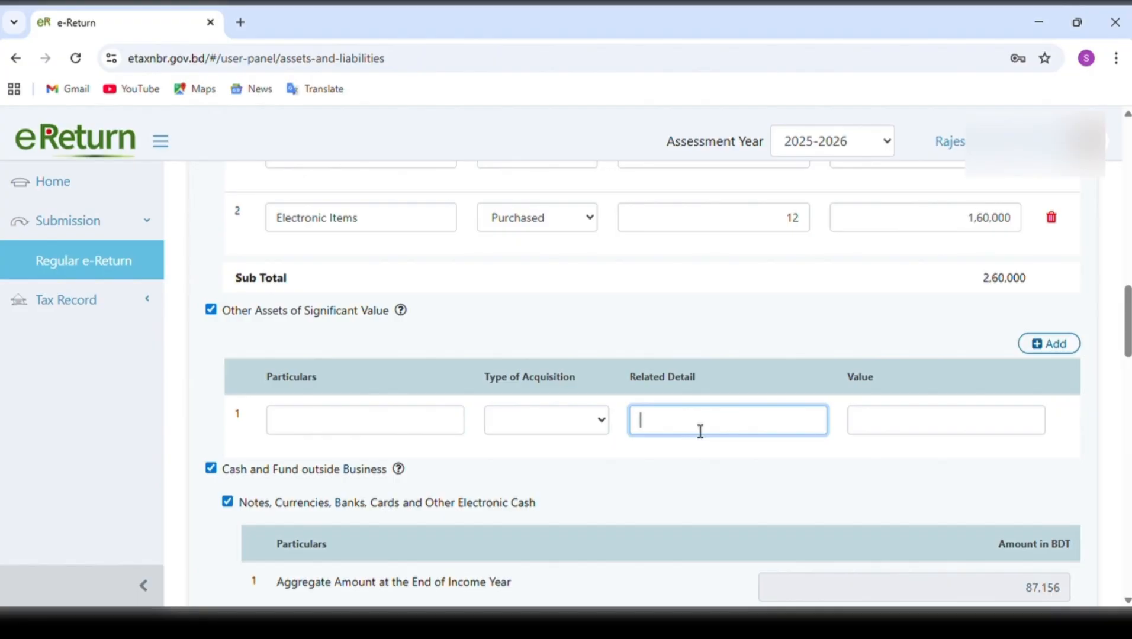
{"action": "left_click", "coordinate": [955, 430]}
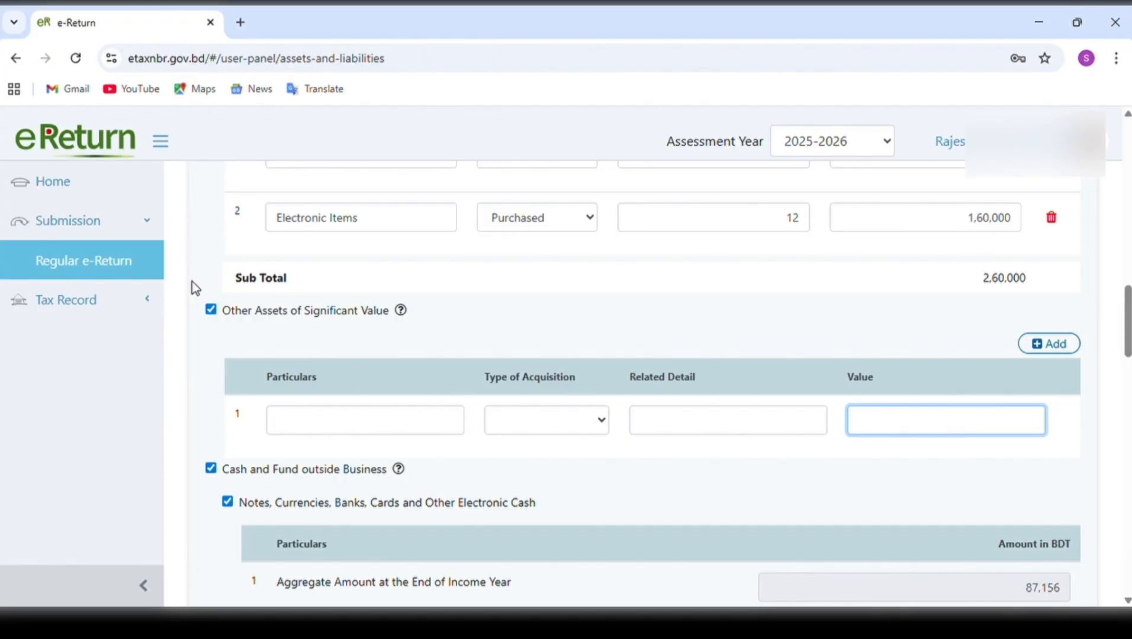
{"action": "left_click", "coordinate": [212, 311]}
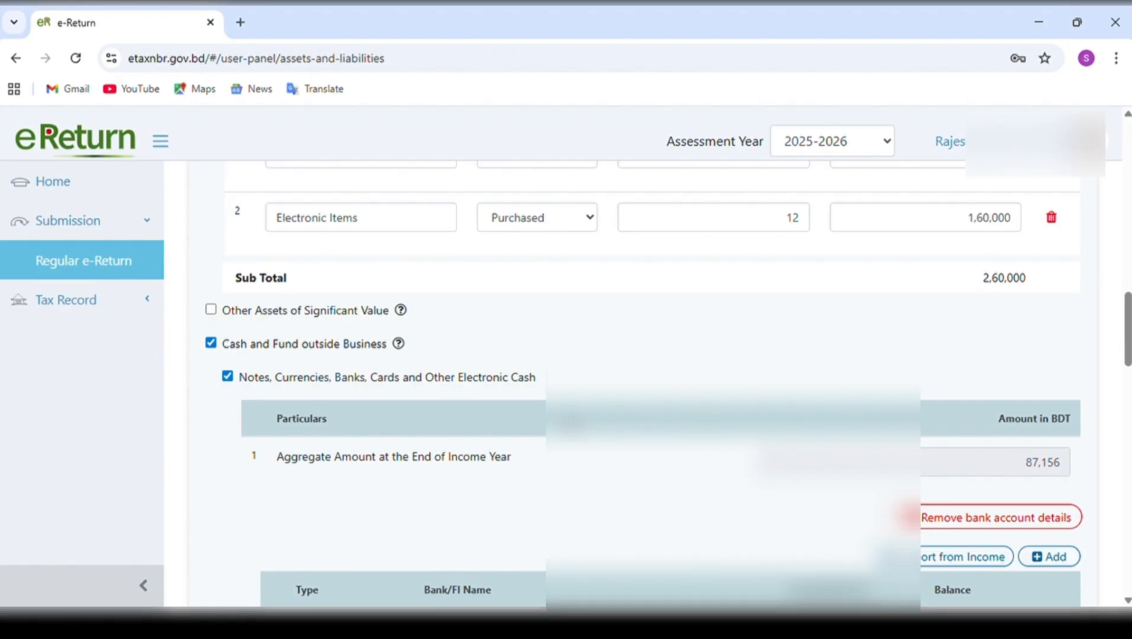
Try selecting the Sonali Bank PLC savings account for import from income under Notes, Currencies, Banks, Cards and Other Electronic Cash, and decline the import.
{"action": "scroll", "coordinate": [572, 424], "scroll_direction": "down", "scroll_amount": 2}
{"action": "scroll", "coordinate": [572, 424], "scroll_direction": "down", "scroll_amount": 1}
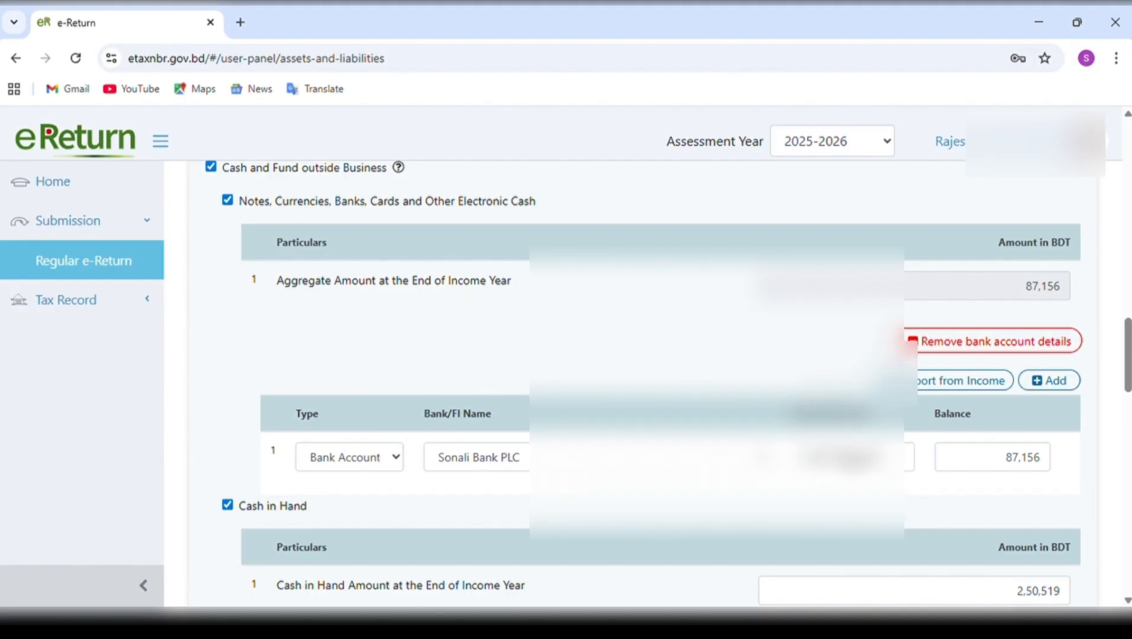
{"action": "left_click", "coordinate": [973, 382]}
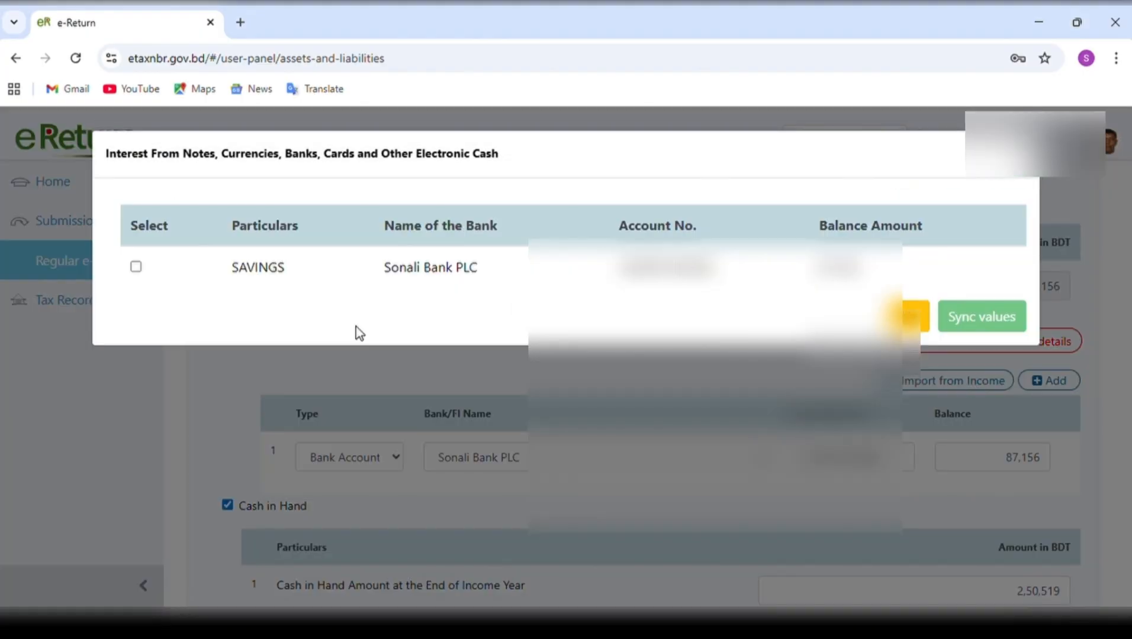
{"action": "left_click", "coordinate": [135, 267]}
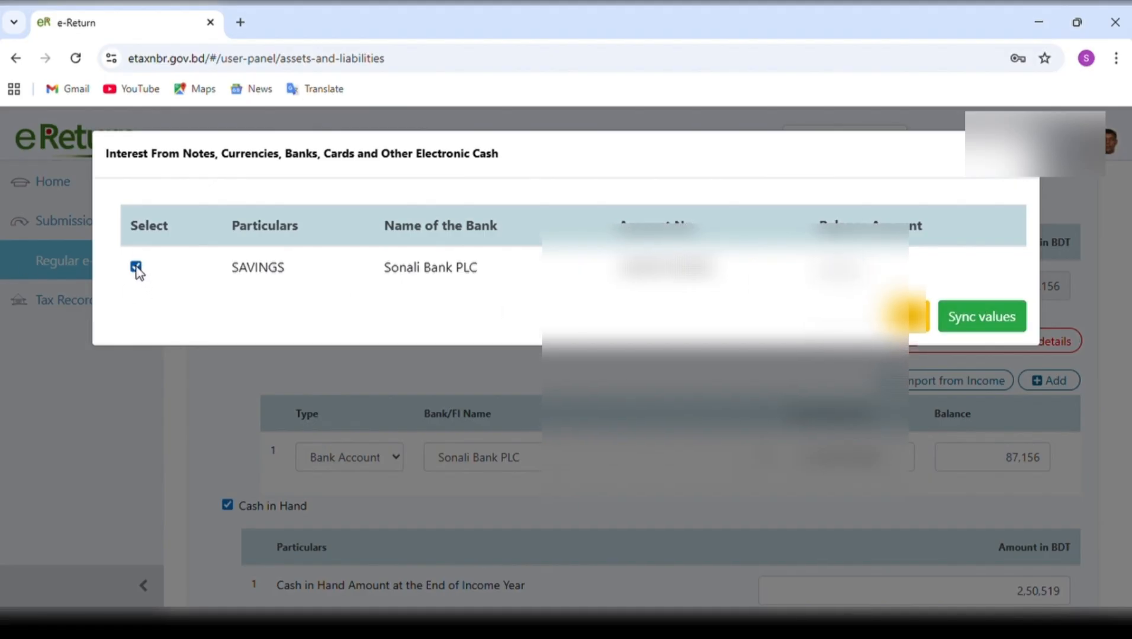
{"action": "left_click", "coordinate": [136, 268]}
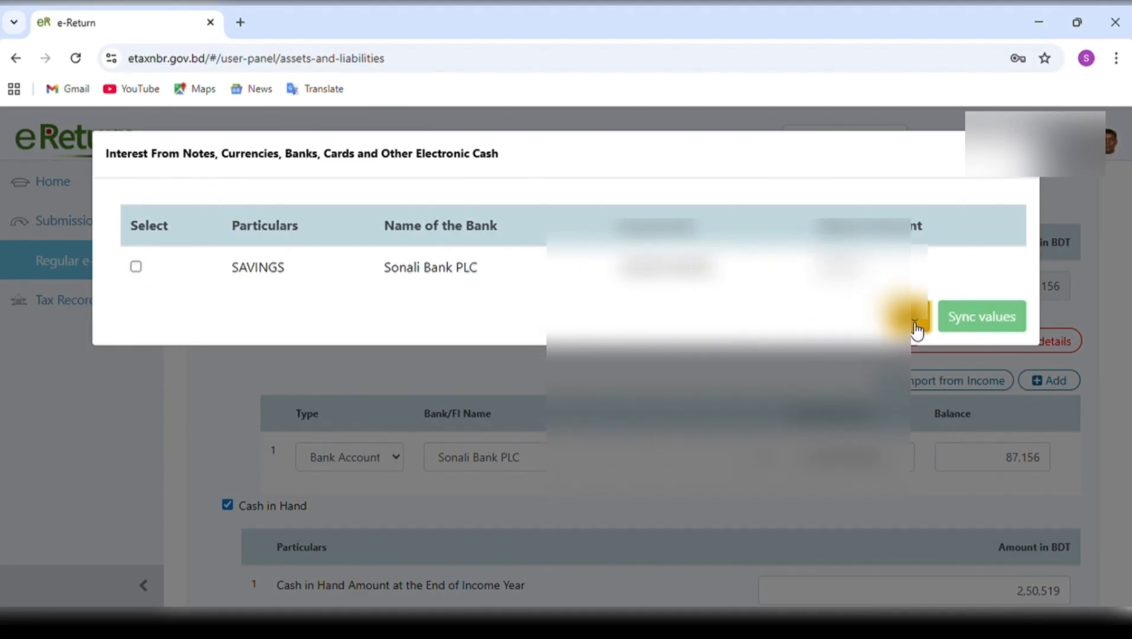
{"action": "left_click", "coordinate": [911, 324]}
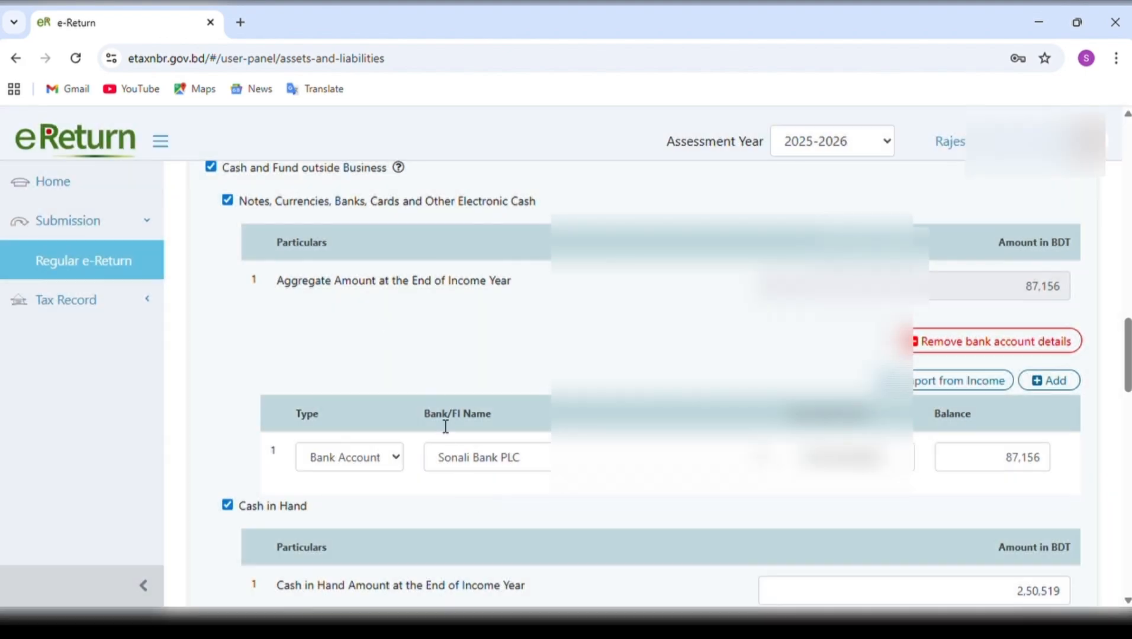
Review all entries in the Assets section, from Business Capital through Cash in Hand to Asset Outside Bangladesh.
{"action": "scroll", "coordinate": [446, 426], "scroll_direction": "up", "scroll_amount": 10}
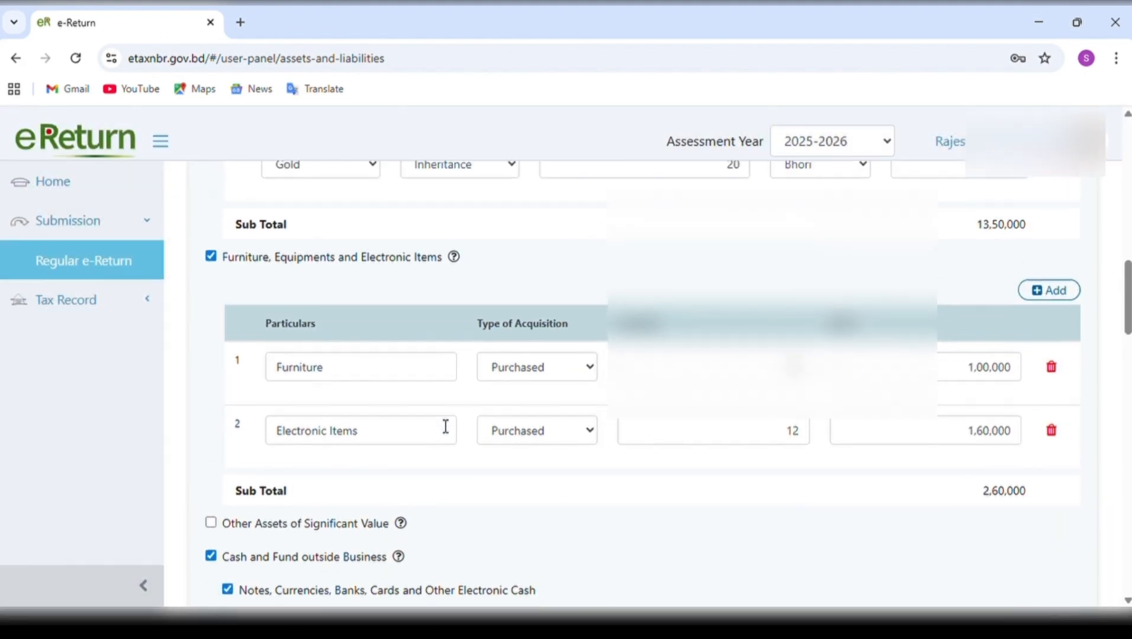
{"action": "scroll", "coordinate": [437, 419], "scroll_direction": "up", "scroll_amount": 2}
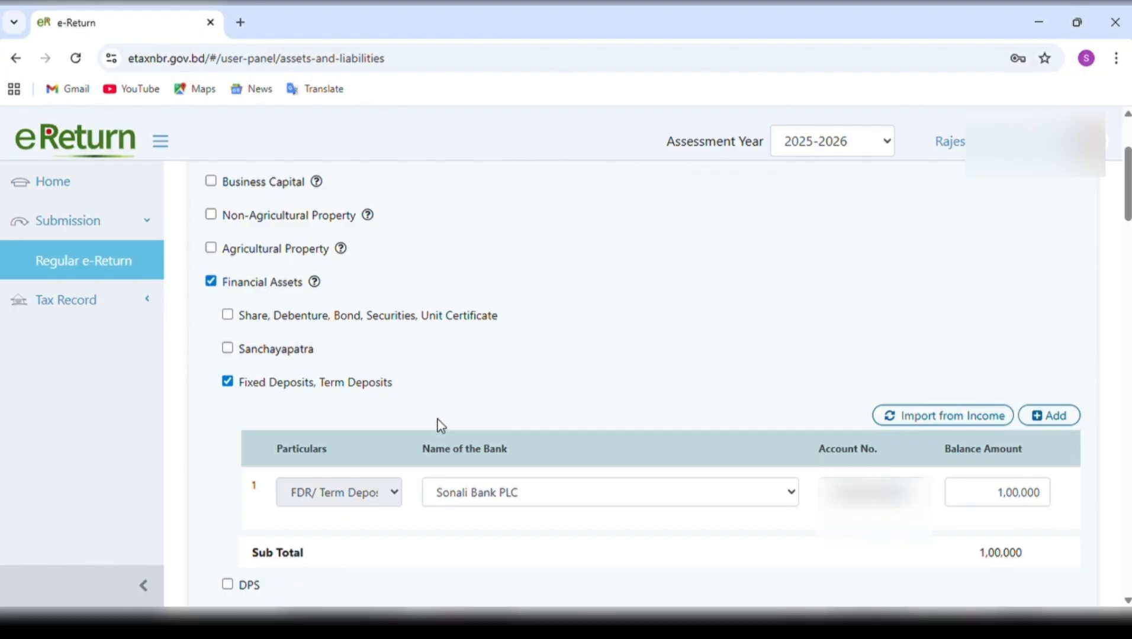
{"action": "scroll", "coordinate": [437, 419], "scroll_direction": "up", "scroll_amount": 2}
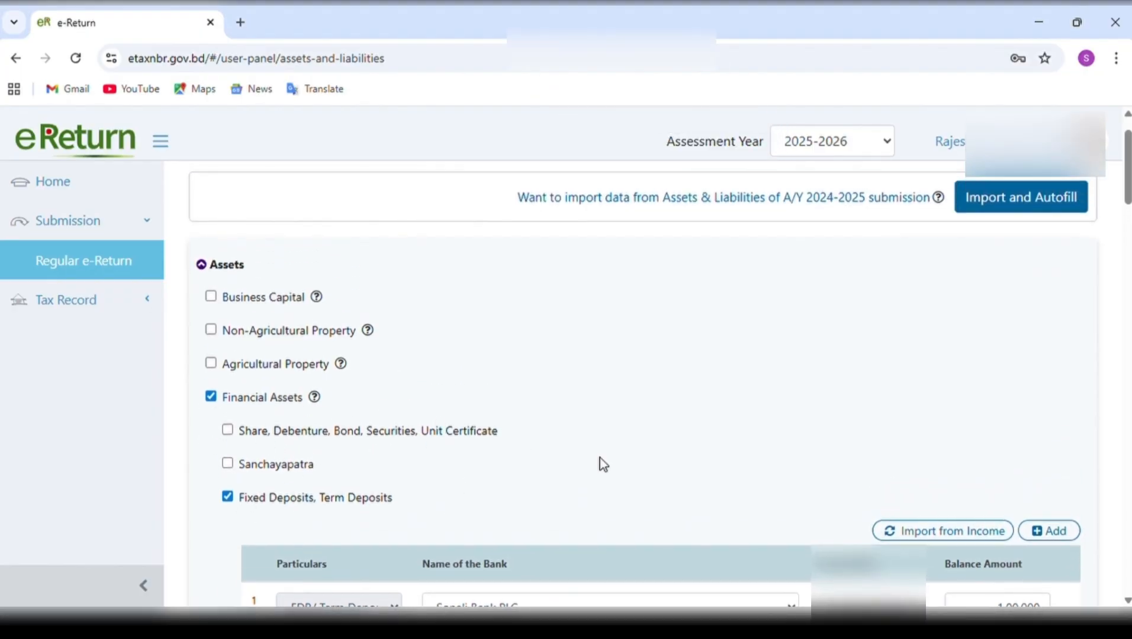
{"action": "scroll", "coordinate": [600, 460], "scroll_direction": "down", "scroll_amount": 10}
{"action": "scroll", "coordinate": [601, 460], "scroll_direction": "down", "scroll_amount": 5}
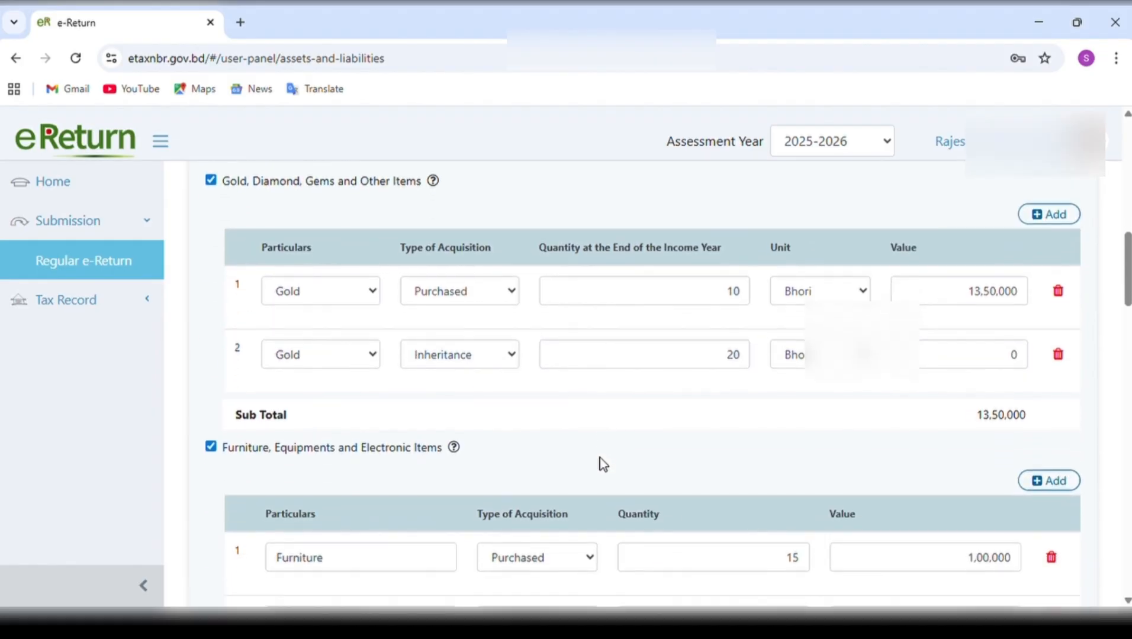
{"action": "scroll", "coordinate": [600, 460], "scroll_direction": "down", "scroll_amount": 7}
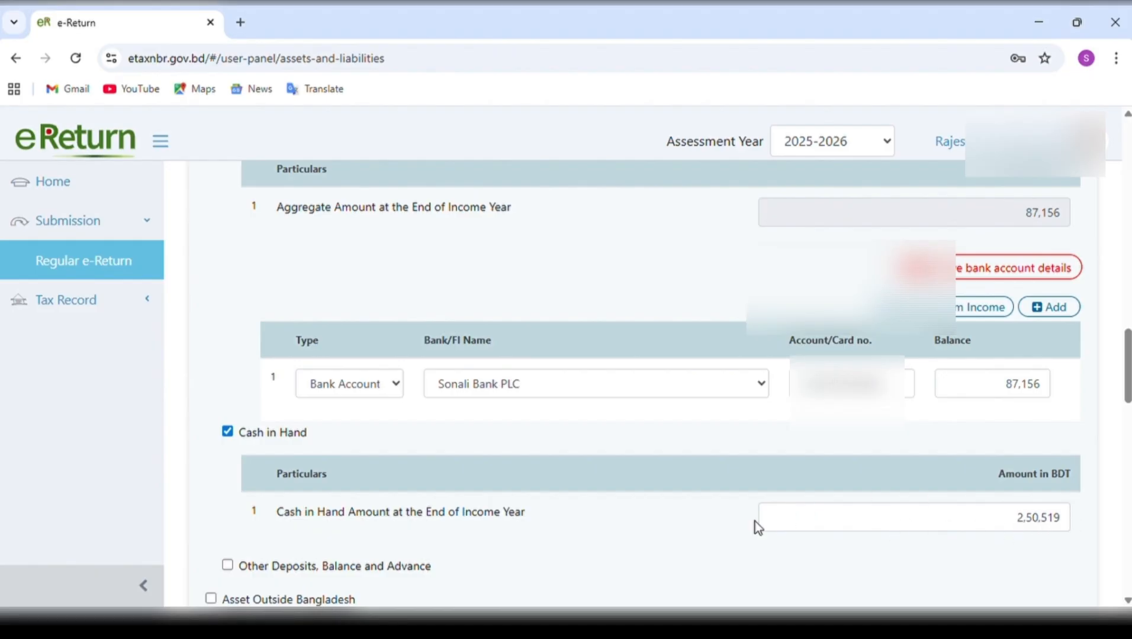
{"action": "scroll", "coordinate": [694, 541], "scroll_direction": "down", "scroll_amount": 4}
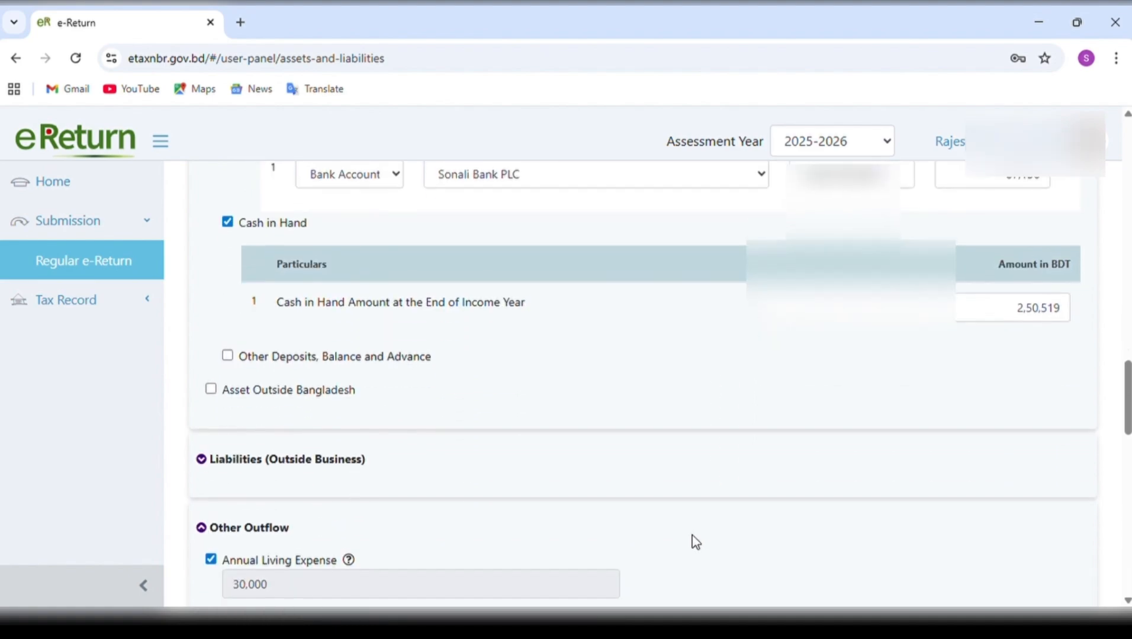
{"action": "scroll", "coordinate": [696, 542], "scroll_direction": "down", "scroll_amount": 1}
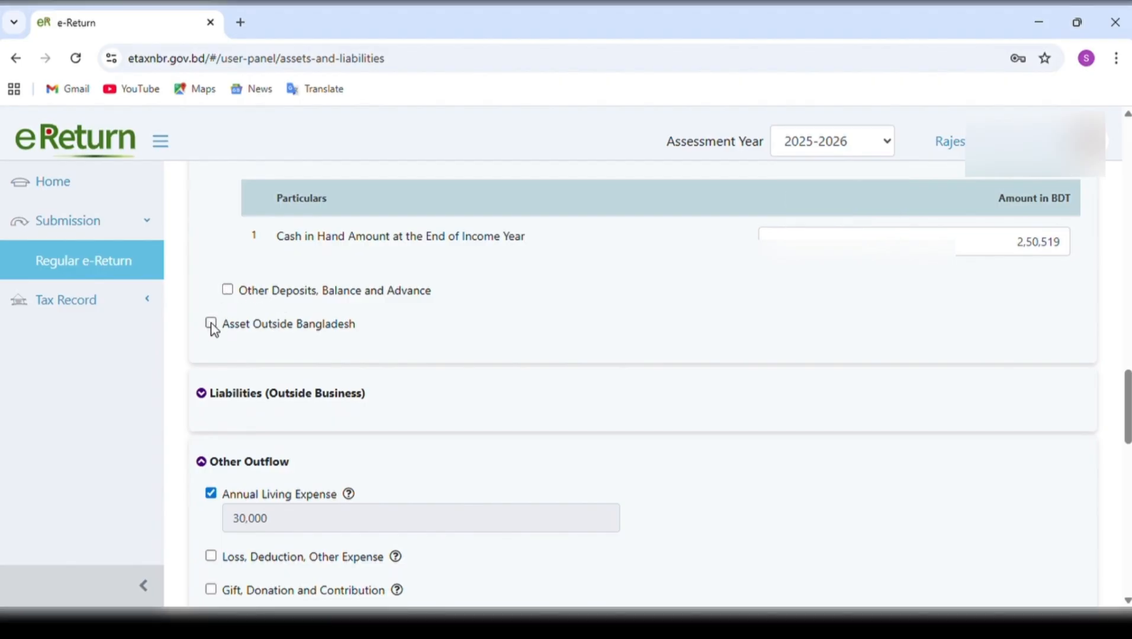
Expand Liabilities (Outside Business), examine the Borrowing from Bank or Other FI entry fields by enabling and deselecting it, and collapse the section.
{"action": "left_click", "coordinate": [202, 395]}
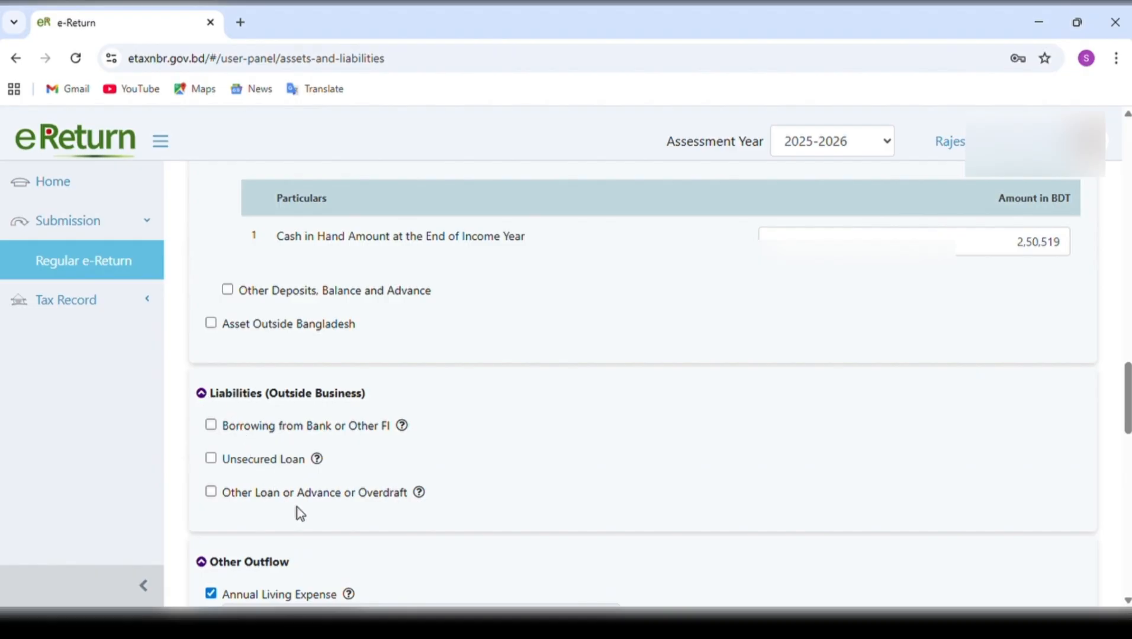
{"action": "left_click", "coordinate": [212, 426]}
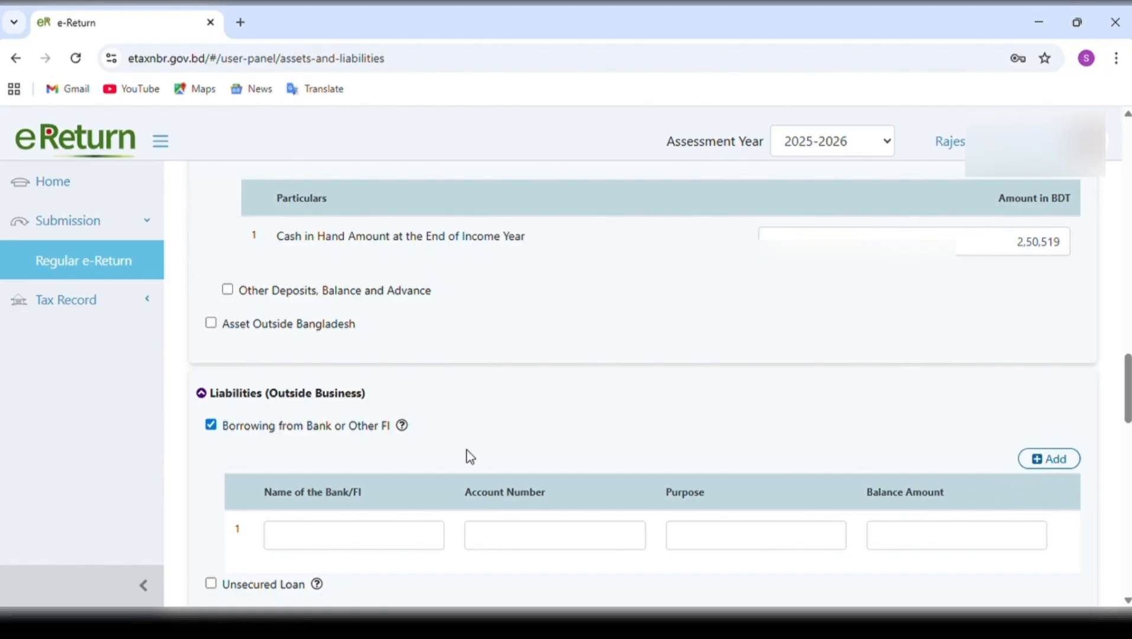
{"action": "left_click", "coordinate": [211, 425]}
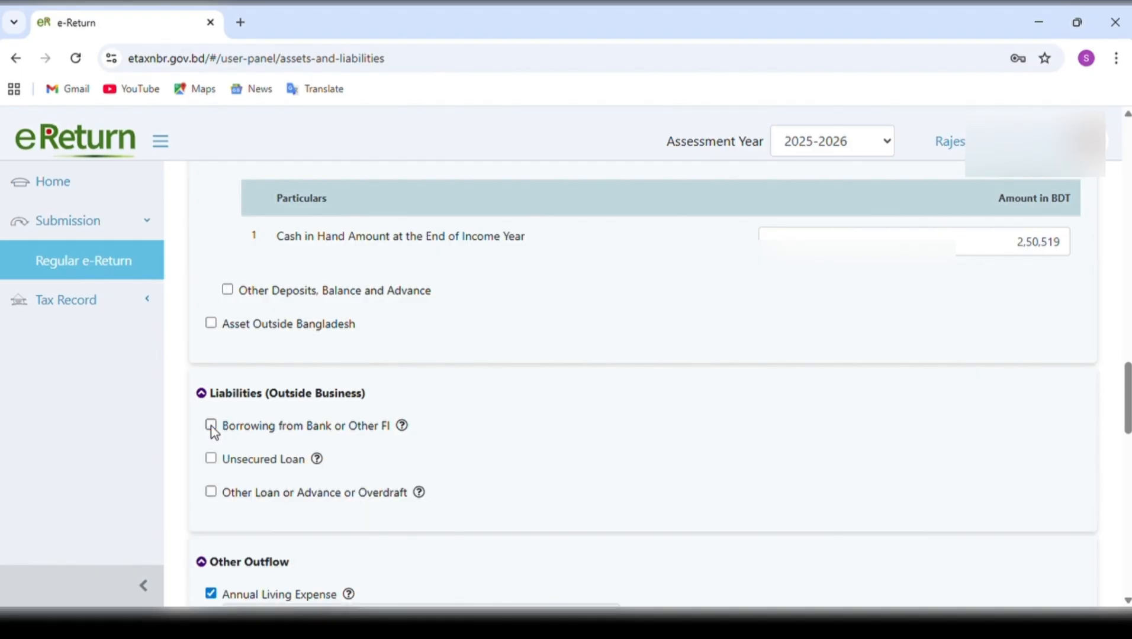
{"action": "left_click", "coordinate": [202, 393]}
Examine the Other Outflow categories and read the help note for Gift, Donation and Contribution.
{"action": "scroll", "coordinate": [487, 379], "scroll_direction": "down", "scroll_amount": 3}
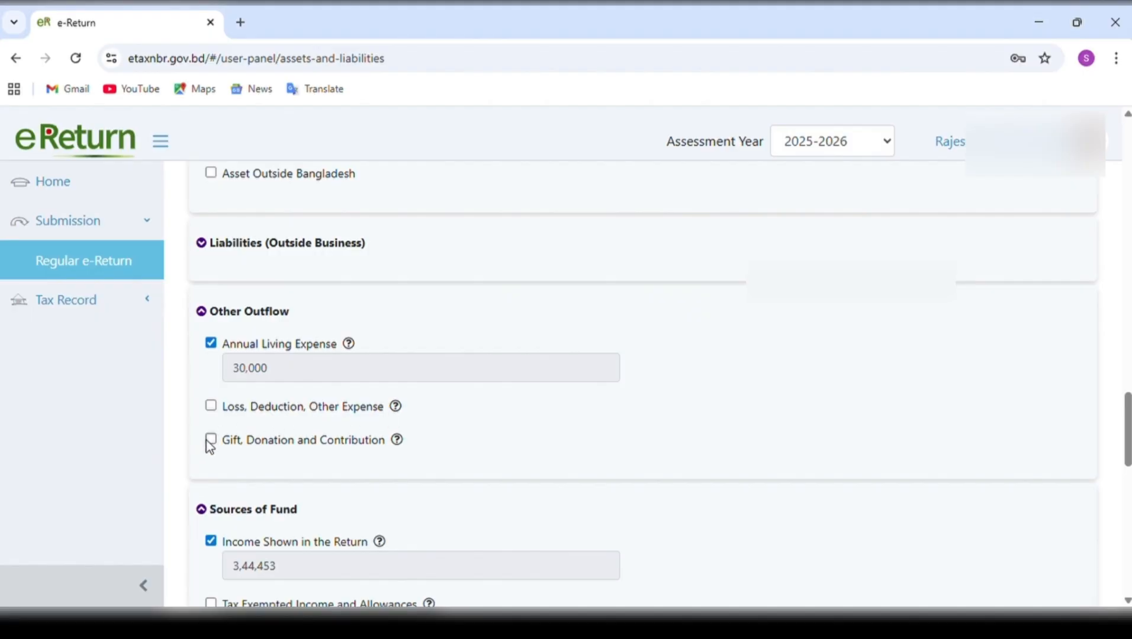
{"action": "mouse_move", "coordinate": [395, 442]}
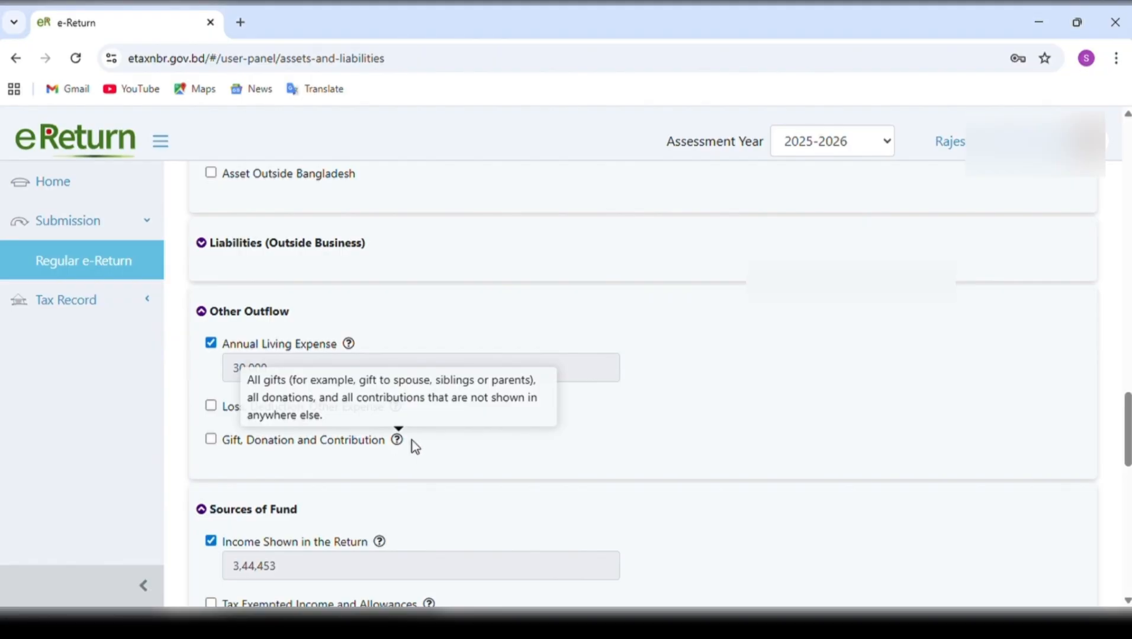
Try setting Net Wealth at the Last Date of Previous Income Year to 0, and undo the change.
{"action": "scroll", "coordinate": [504, 460], "scroll_direction": "down", "scroll_amount": 2}
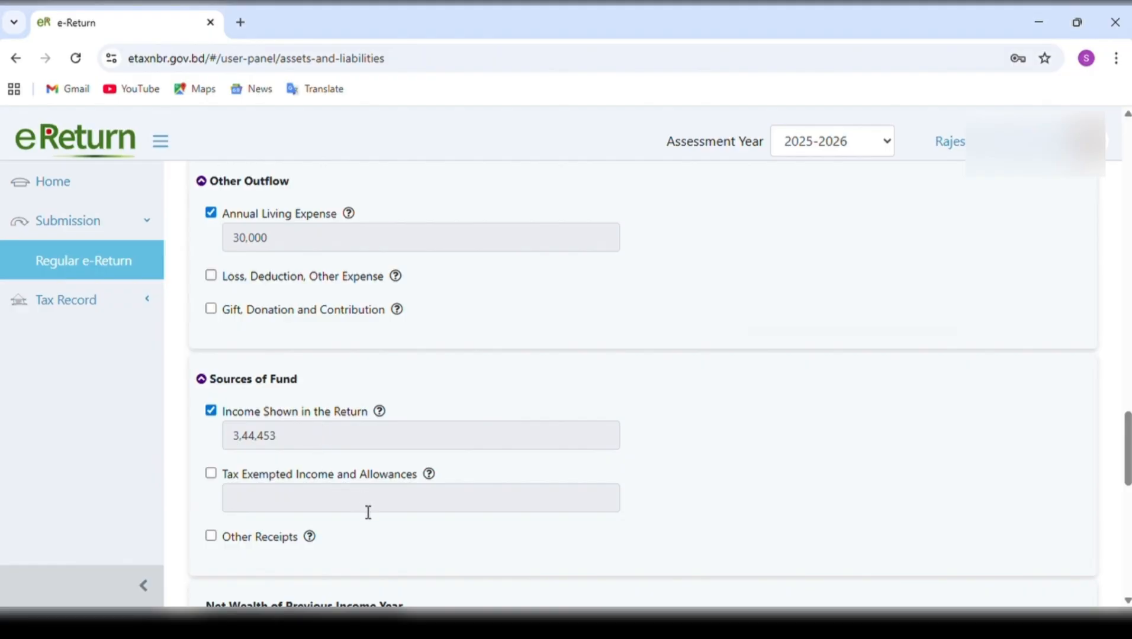
{"action": "scroll", "coordinate": [367, 513], "scroll_direction": "down", "scroll_amount": 2}
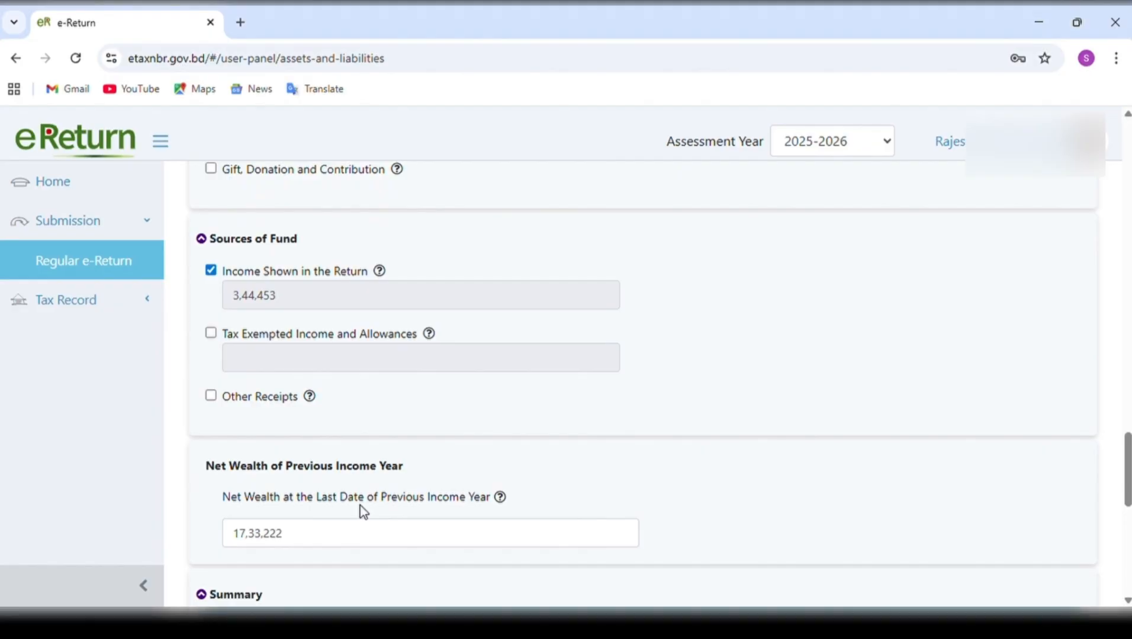
{"action": "scroll", "coordinate": [361, 510], "scroll_direction": "down", "scroll_amount": 1}
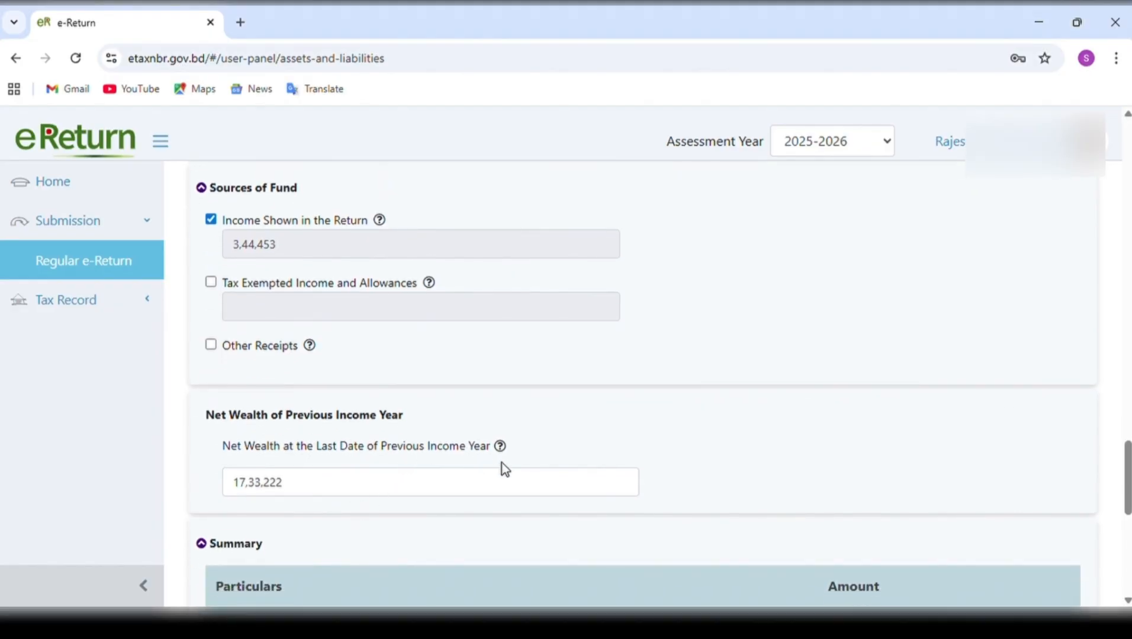
{"action": "left_click_drag", "start_coordinate": [386, 488], "coordinate": [234, 496]}
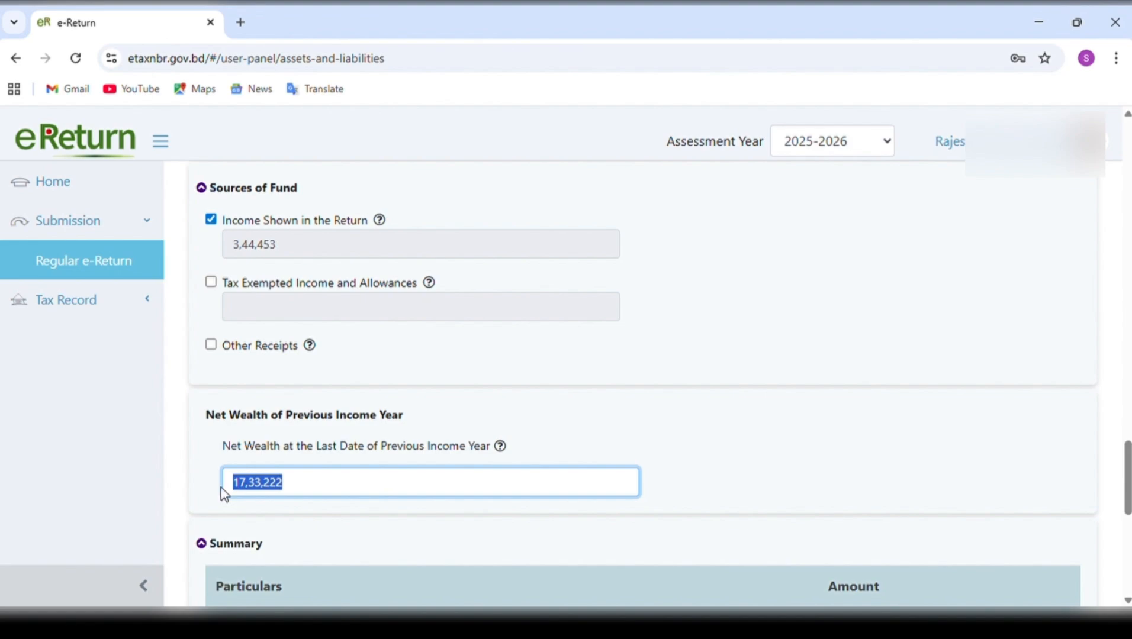
{"action": "type", "text": "0"}
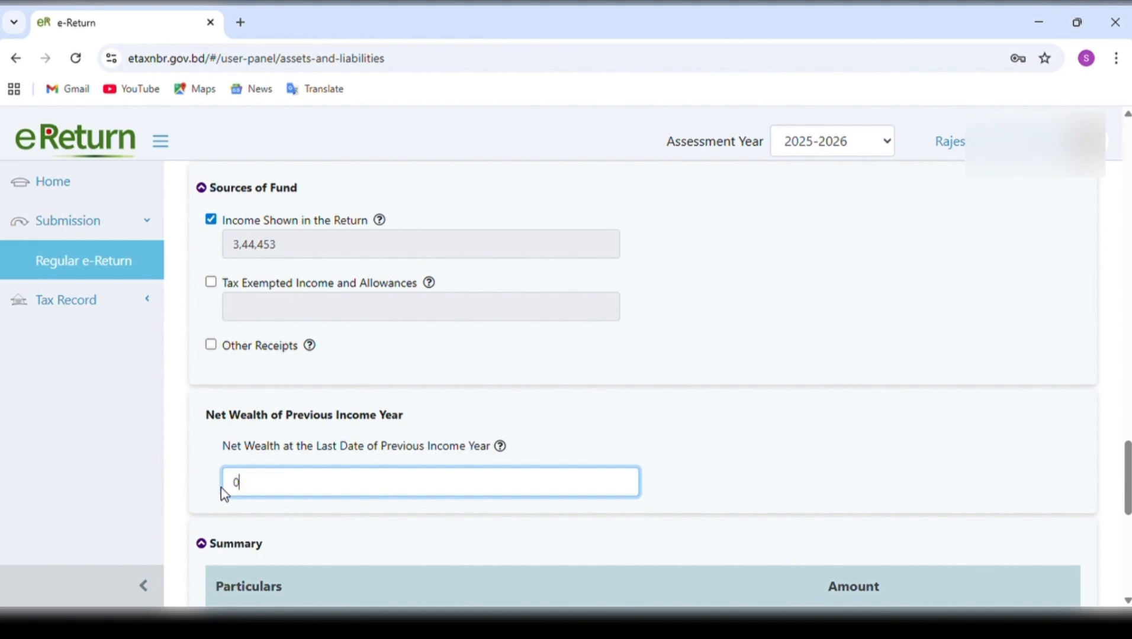
{"action": "key", "text": "ctrl+z"}
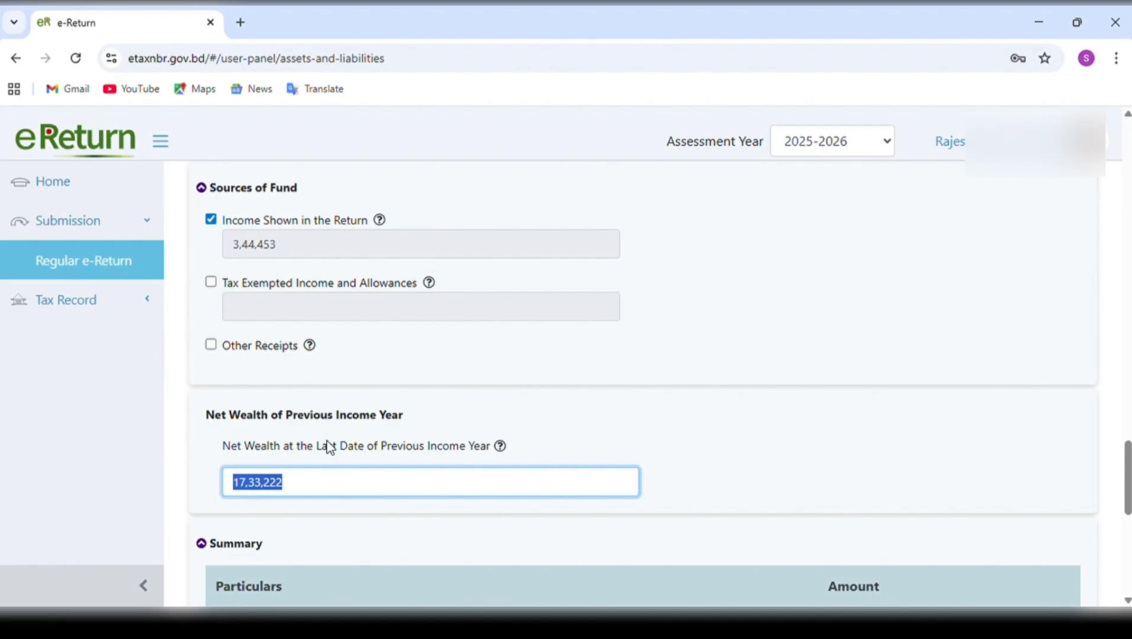
Review the Summary table from Gross Wealth through Total Fund Outflow and Source of Fund to Difference.
{"action": "scroll", "coordinate": [767, 456], "scroll_direction": "down", "scroll_amount": 3}
{"action": "scroll", "coordinate": [768, 455], "scroll_direction": "down", "scroll_amount": 3}
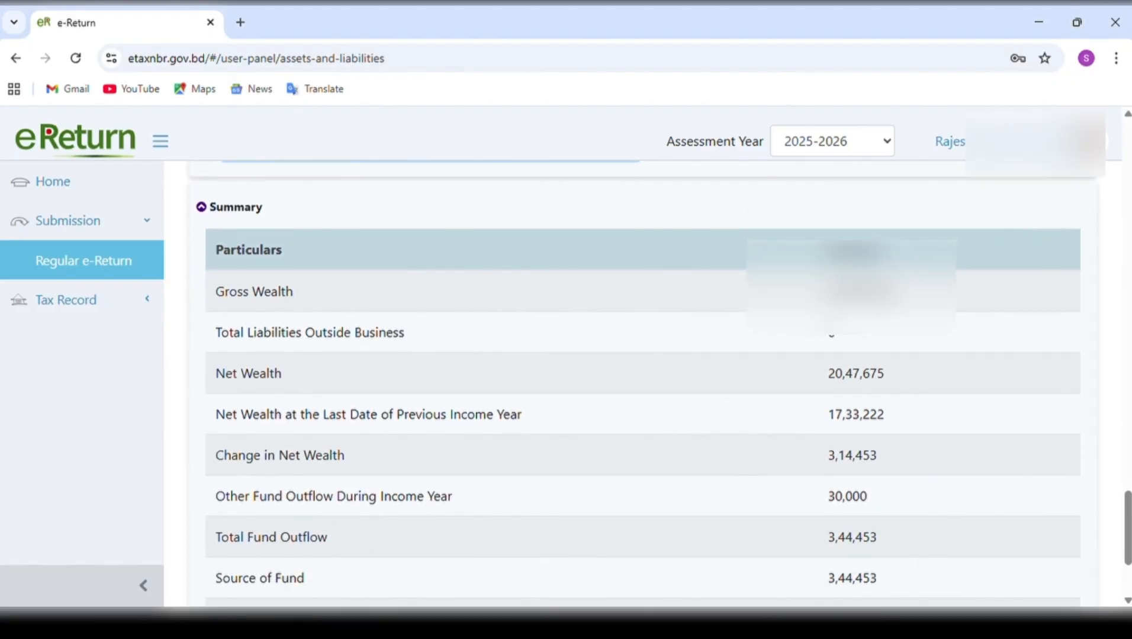
{"action": "scroll", "coordinate": [662, 382], "scroll_direction": "down", "scroll_amount": 1}
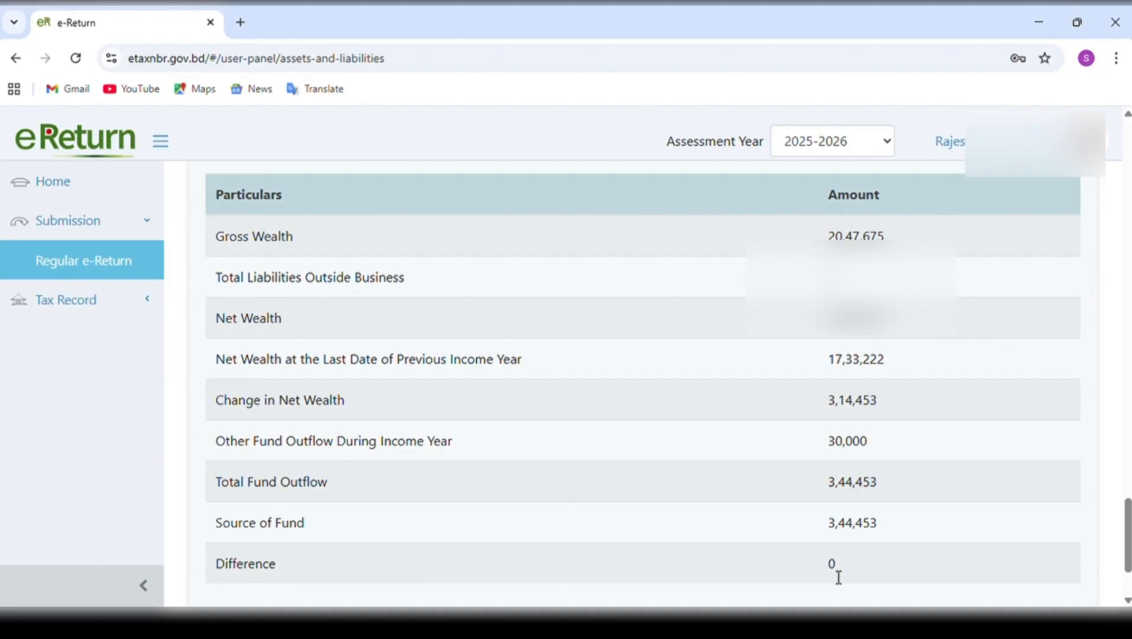
{"action": "scroll", "coordinate": [839, 578], "scroll_direction": "down", "scroll_amount": 3}
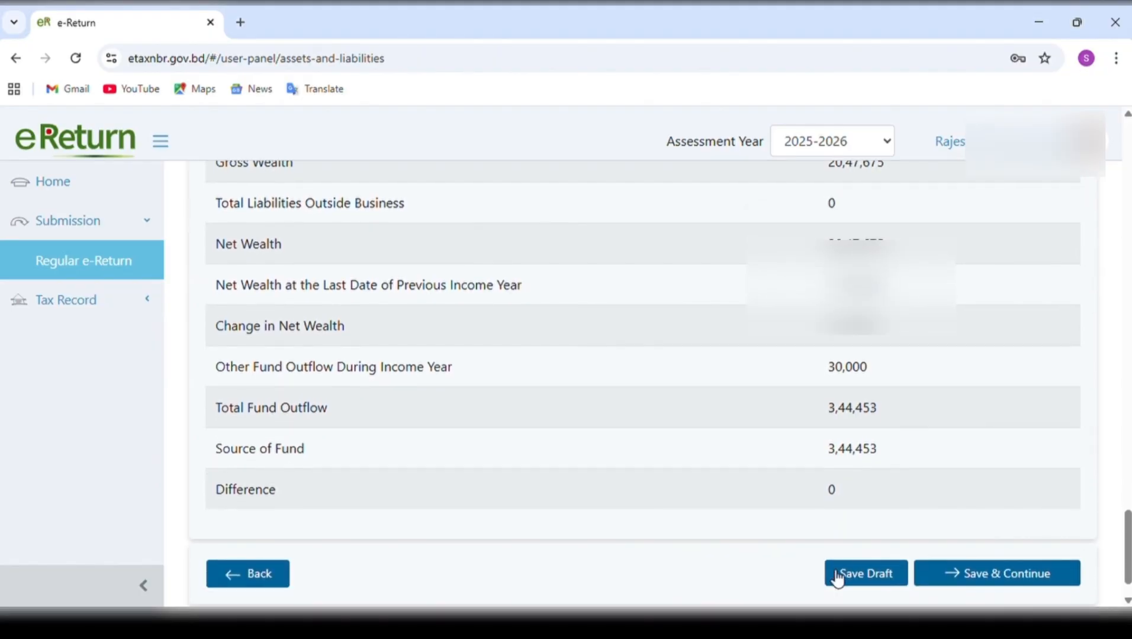
Set the Cash in Hand Amount at the End of Income Year to 2,50,419 and check the Summary's Difference.
{"action": "scroll", "coordinate": [871, 409], "scroll_direction": "up", "scroll_amount": 15}
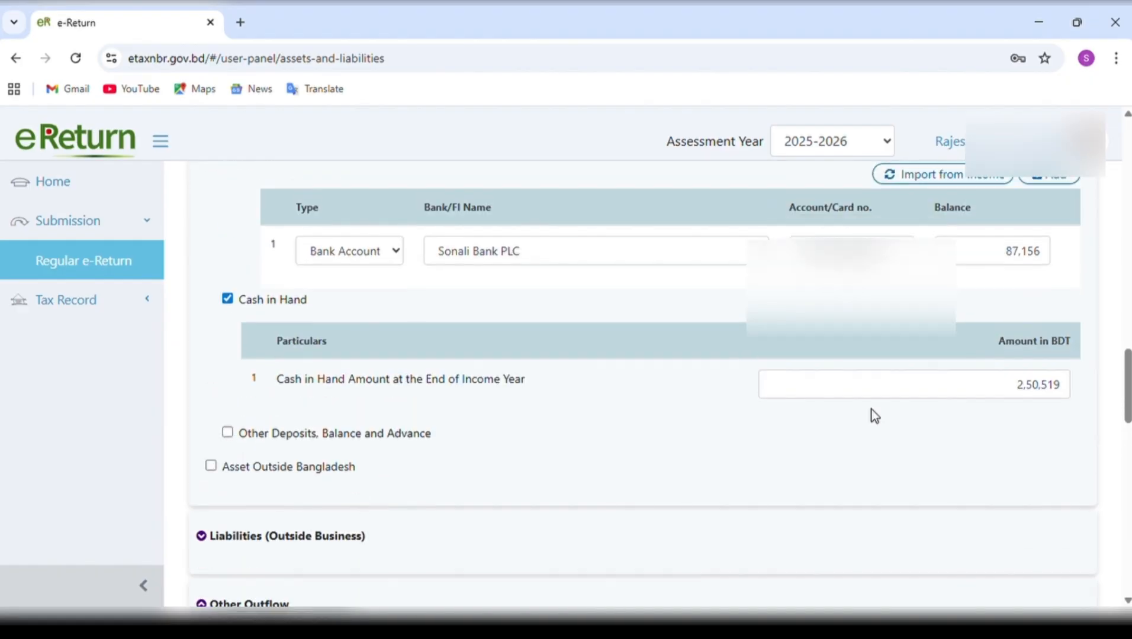
{"action": "scroll", "coordinate": [871, 410], "scroll_direction": "down", "scroll_amount": 7}
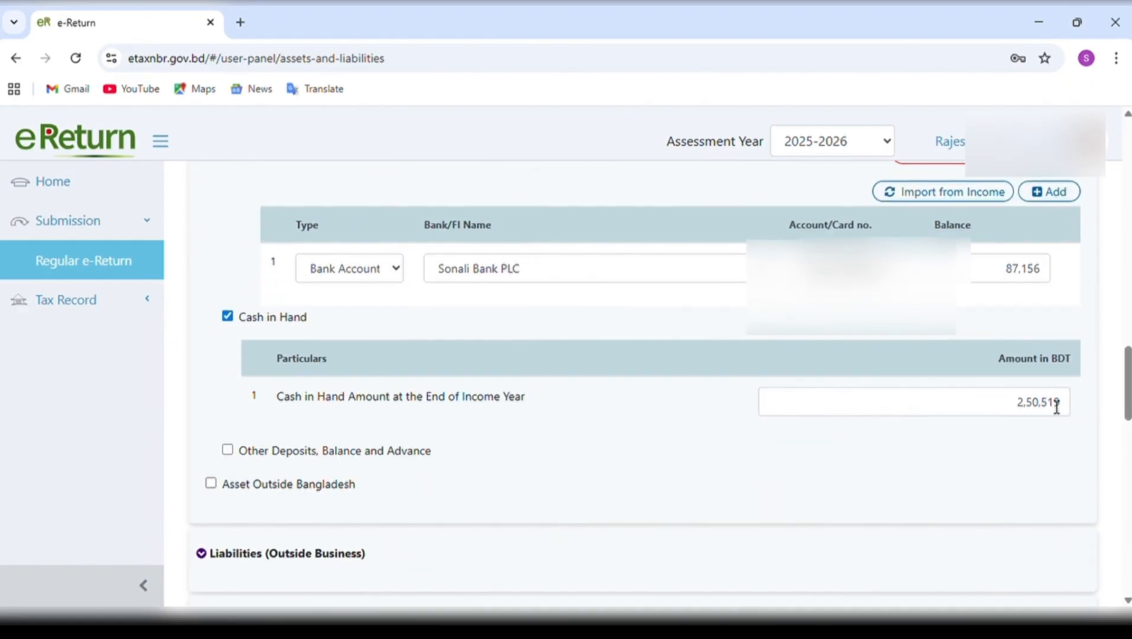
{"action": "left_click_drag", "start_coordinate": [1059, 402], "coordinate": [1008, 407]}
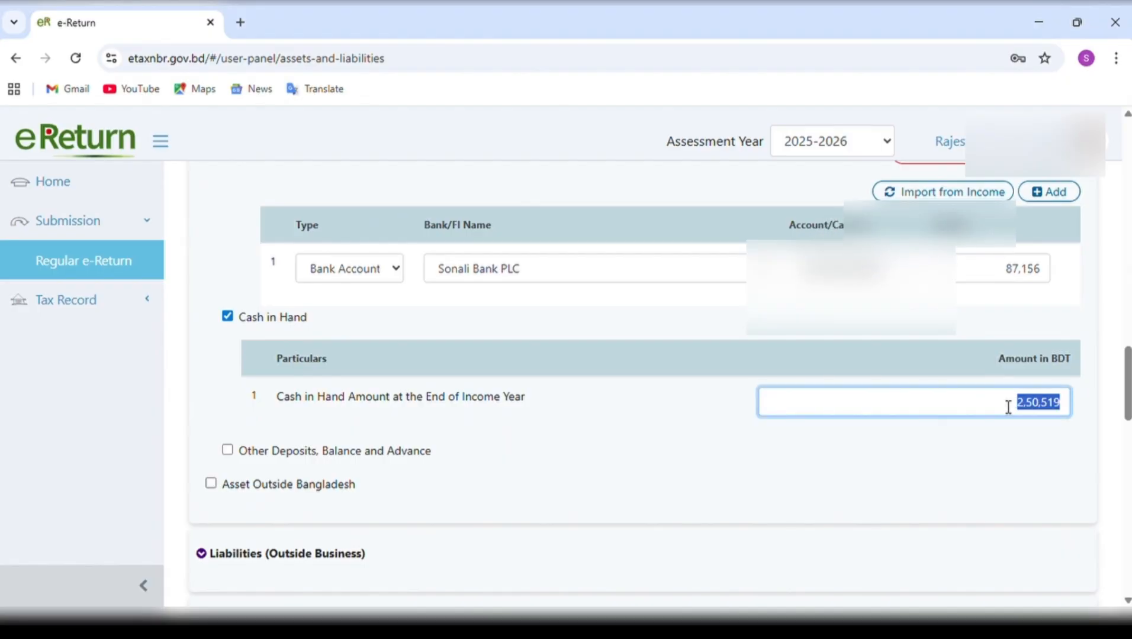
{"action": "type", "text": "250419"}
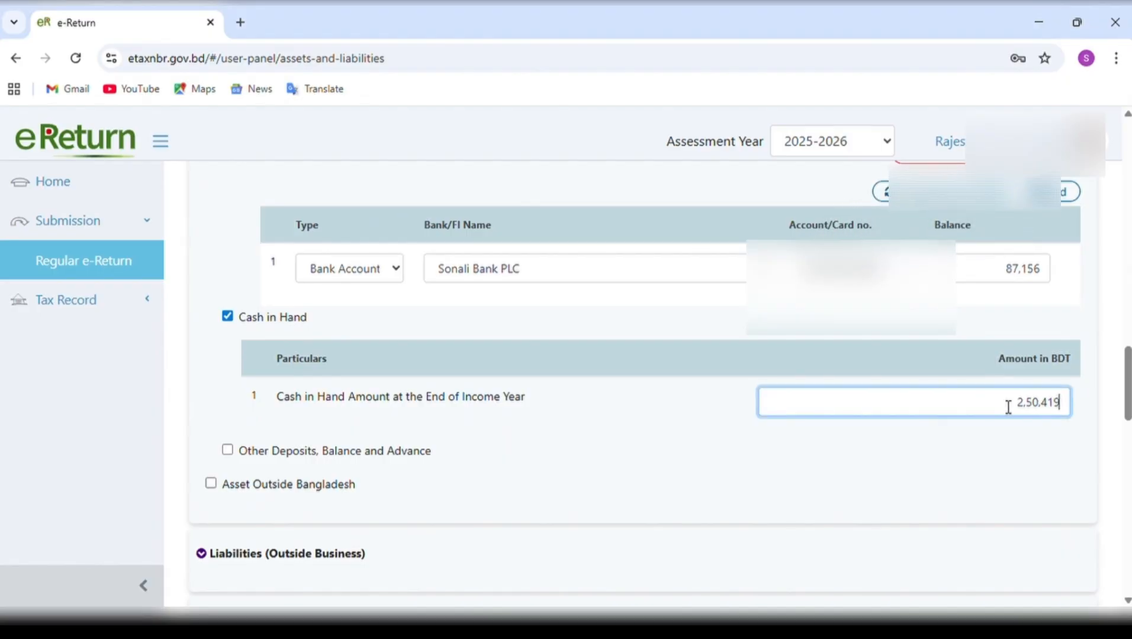
{"action": "scroll", "coordinate": [964, 471], "scroll_direction": "down", "scroll_amount": 10}
{"action": "scroll", "coordinate": [963, 472], "scroll_direction": "down", "scroll_amount": 10}
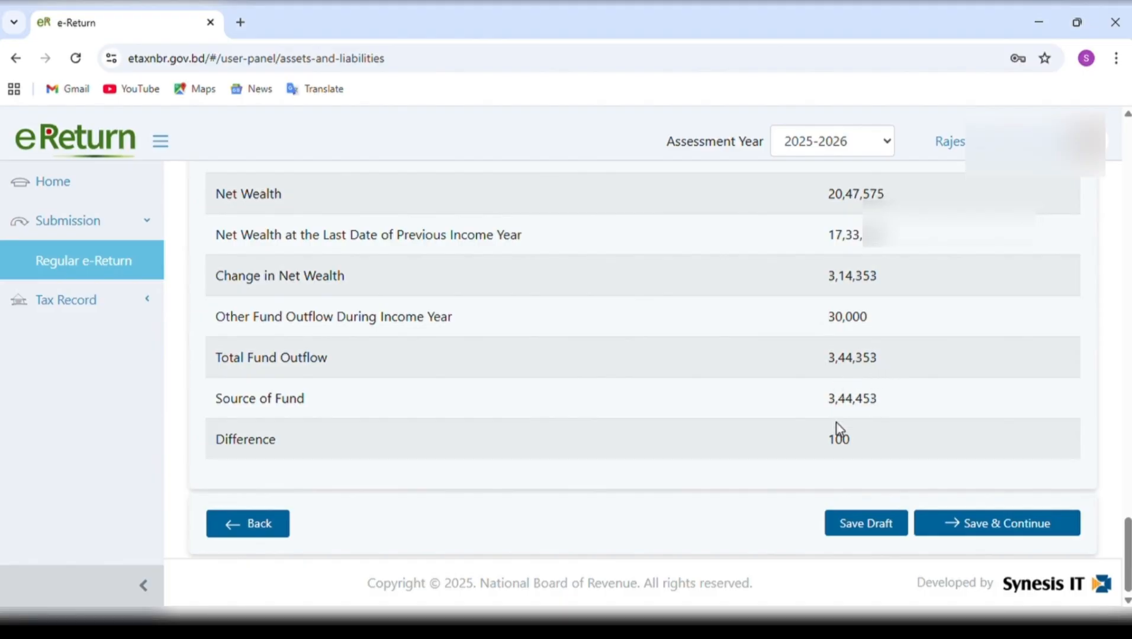
Change the Cash in Hand Amount at the End of Income Year to 2,50,619 and compare Total Fund Outflow, Source of Fund and Difference.
{"action": "scroll", "coordinate": [956, 363], "scroll_direction": "up", "scroll_amount": 20}
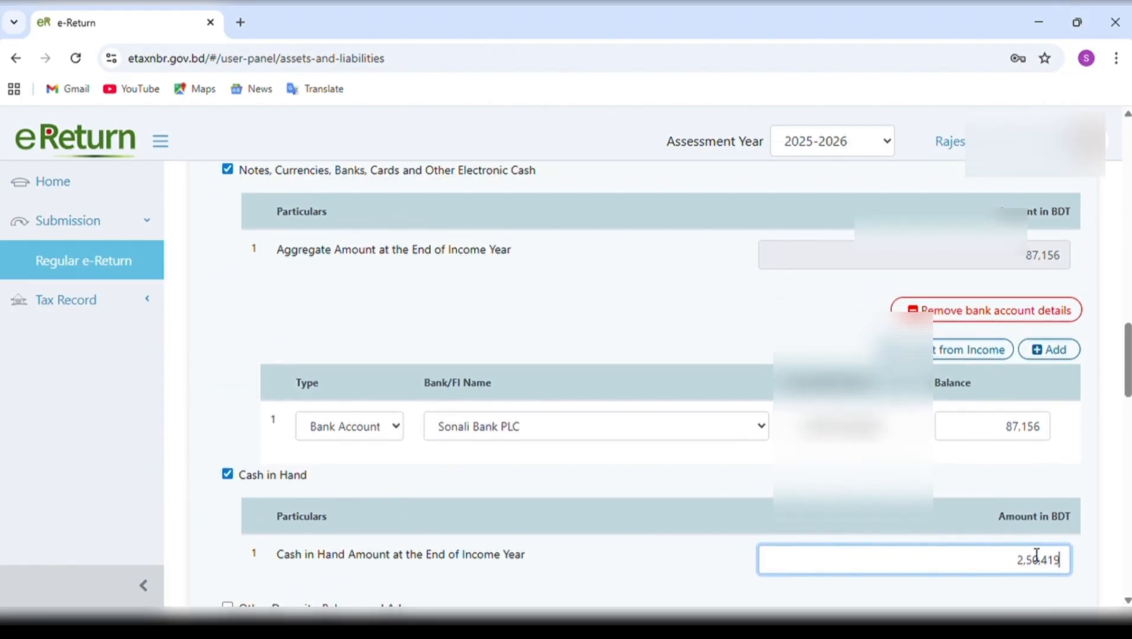
{"action": "left_click_drag", "start_coordinate": [1055, 560], "coordinate": [993, 576]}
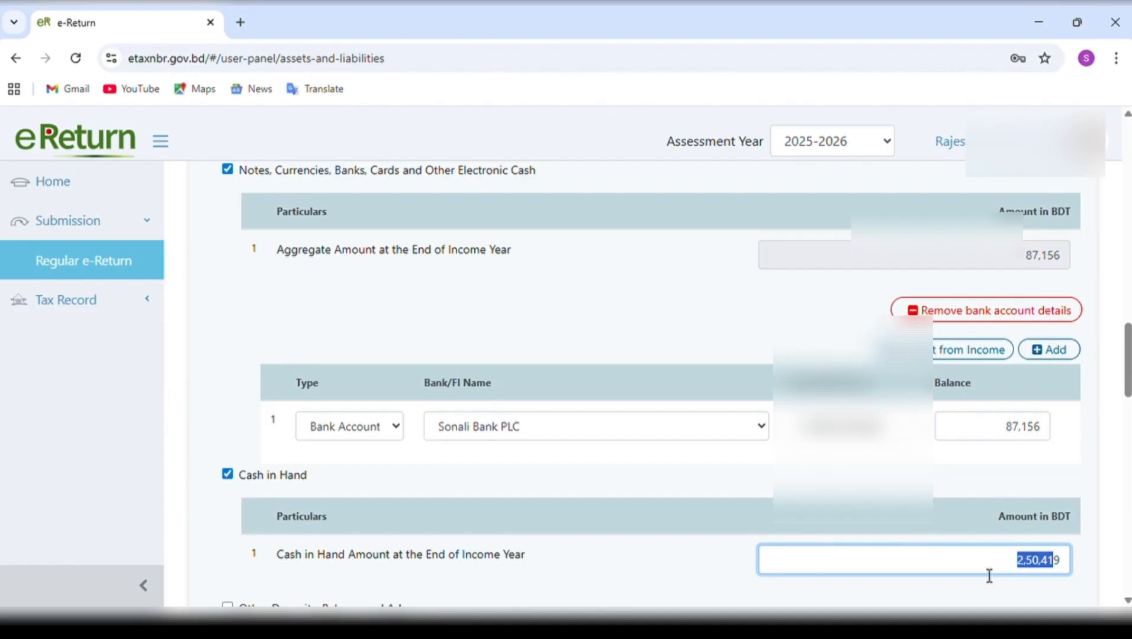
{"action": "left_click_drag", "start_coordinate": [1069, 560], "coordinate": [984, 569]}
{"action": "key", "text": "BackSpace"}
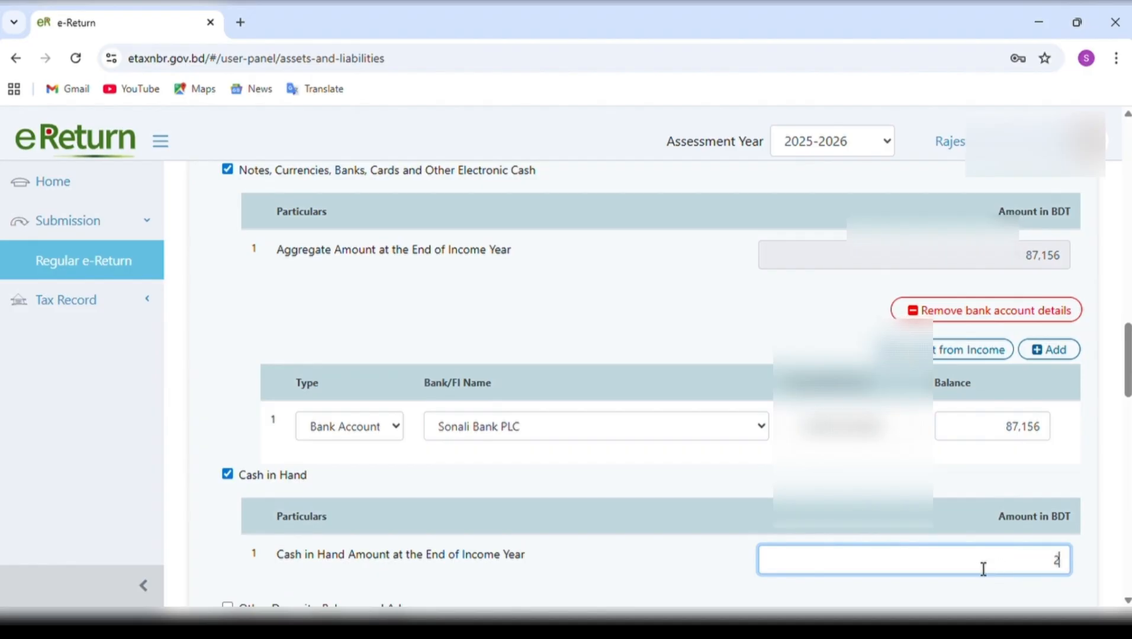
{"action": "type", "text": "250619"}
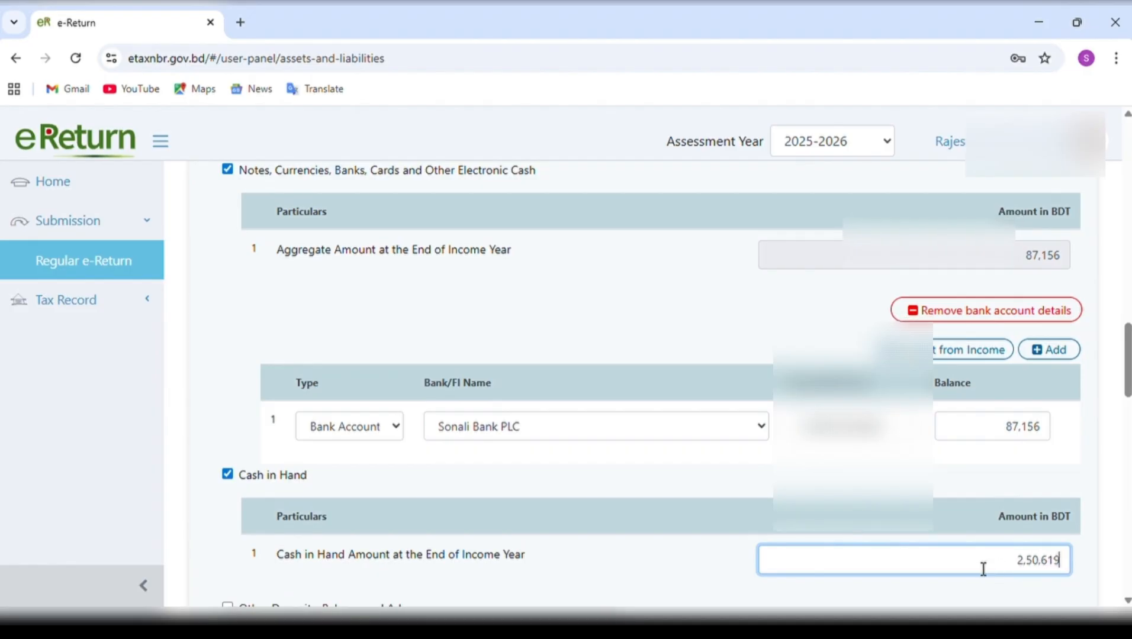
{"action": "scroll", "coordinate": [983, 569], "scroll_direction": "down", "scroll_amount": 15}
{"action": "scroll", "coordinate": [981, 570], "scroll_direction": "down", "scroll_amount": 3}
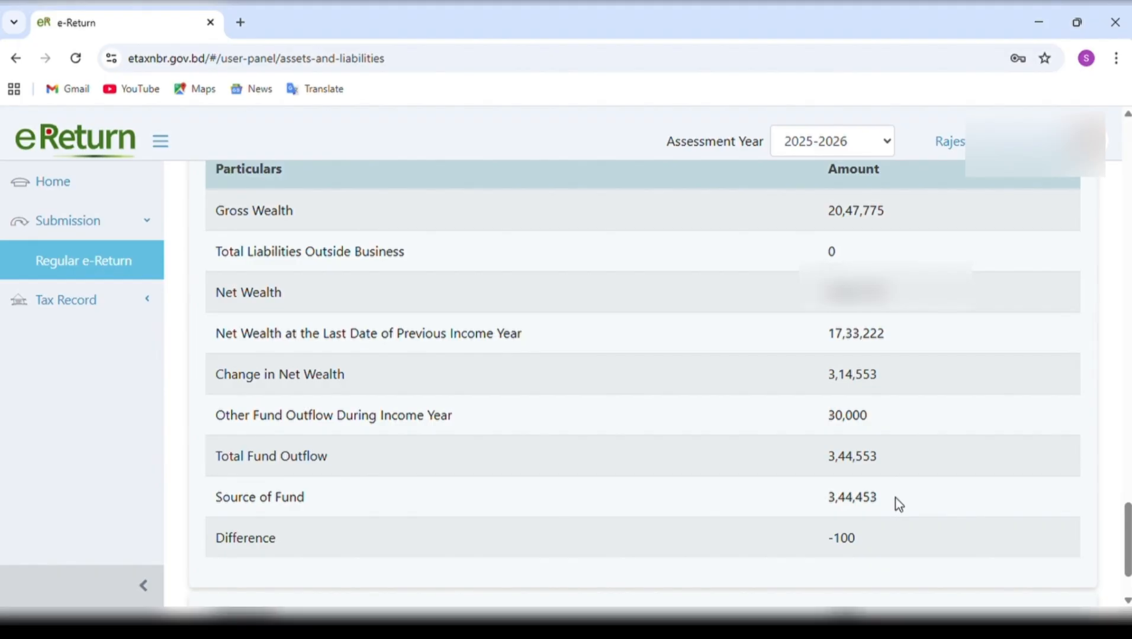
{"action": "scroll", "coordinate": [895, 497], "scroll_direction": "up", "scroll_amount": 1}
{"action": "scroll", "coordinate": [895, 497], "scroll_direction": "down", "scroll_amount": 2}
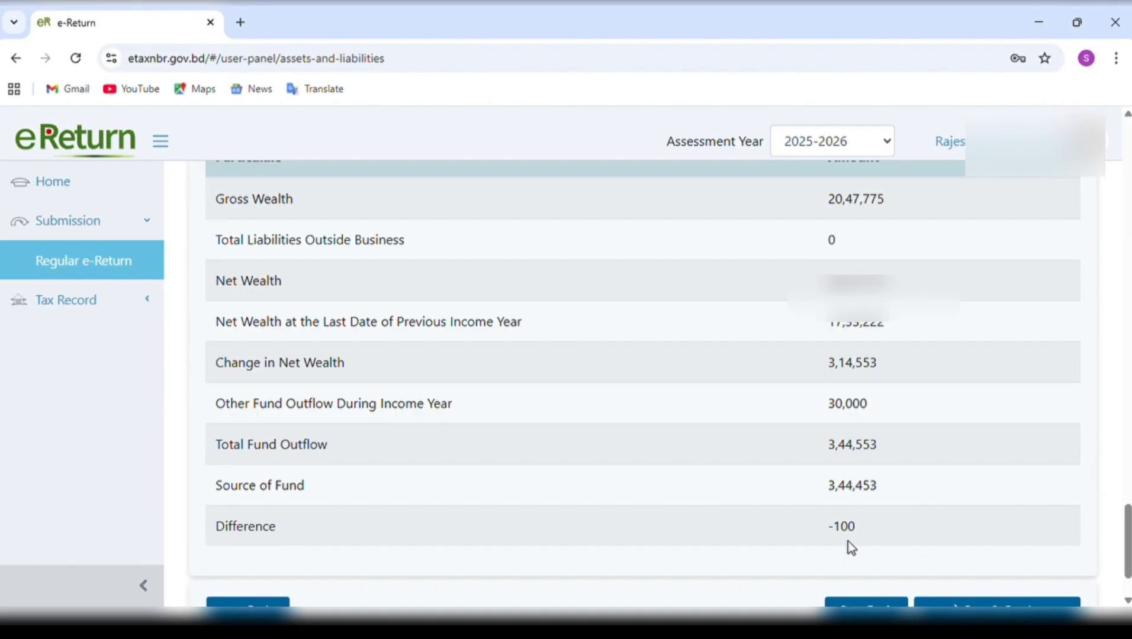
{"action": "scroll", "coordinate": [848, 542], "scroll_direction": "up", "scroll_amount": 8}
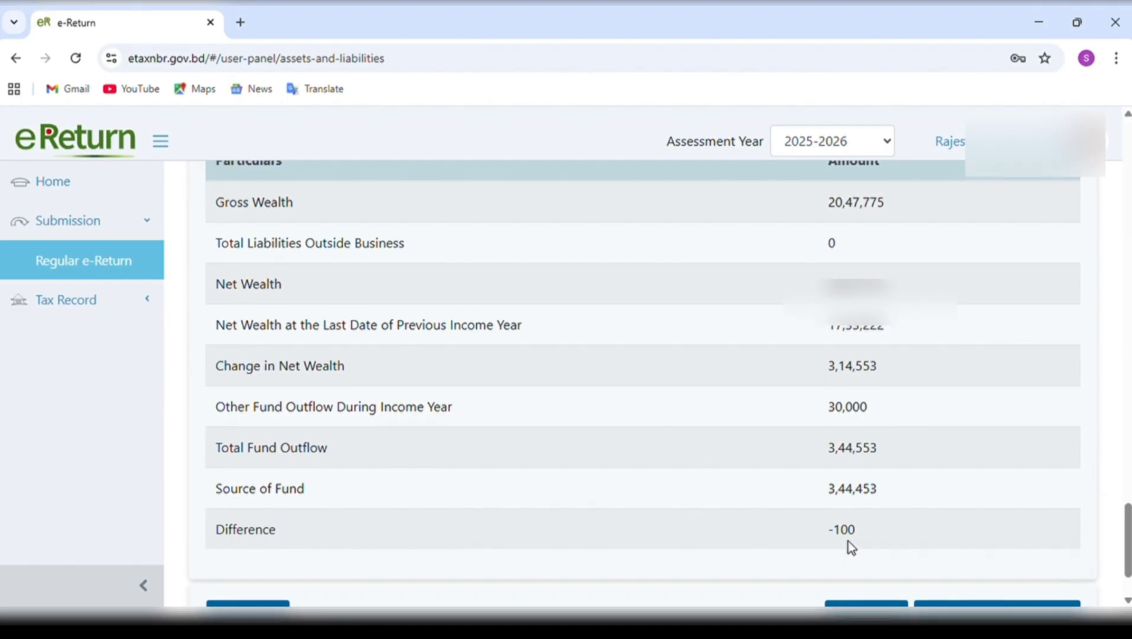
Set the Cash in Hand Amount at the End of Income Year back to 2,50,519 and recheck the Difference.
{"action": "scroll", "coordinate": [849, 543], "scroll_direction": "up", "scroll_amount": 10}
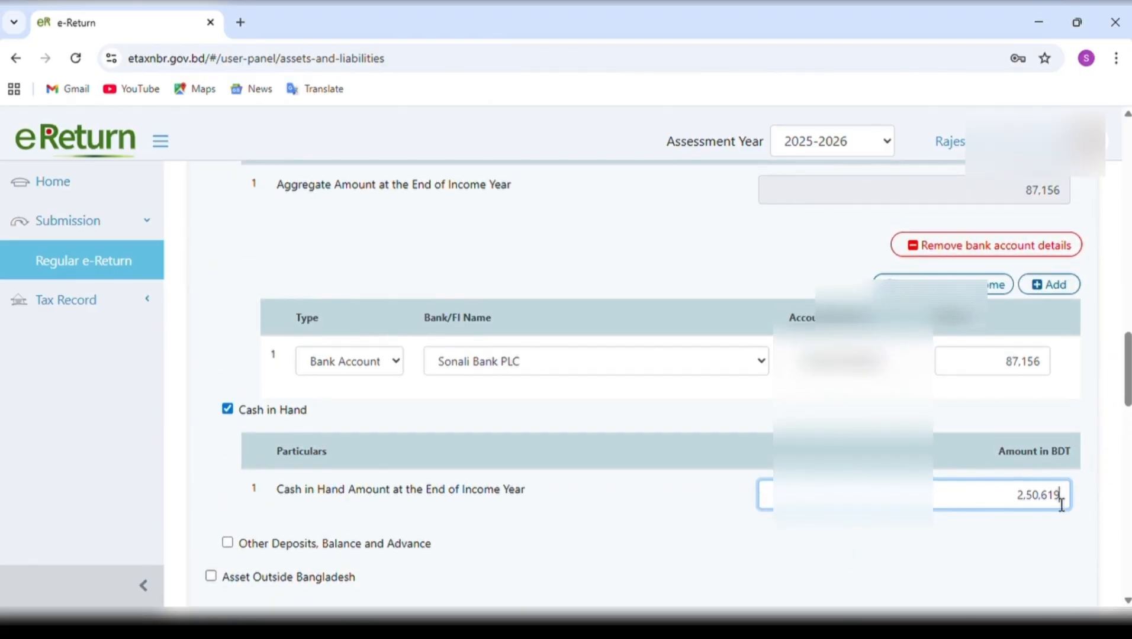
{"action": "left_click_drag", "start_coordinate": [1059, 498], "coordinate": [1020, 512]}
{"action": "type", "text": "250519"}
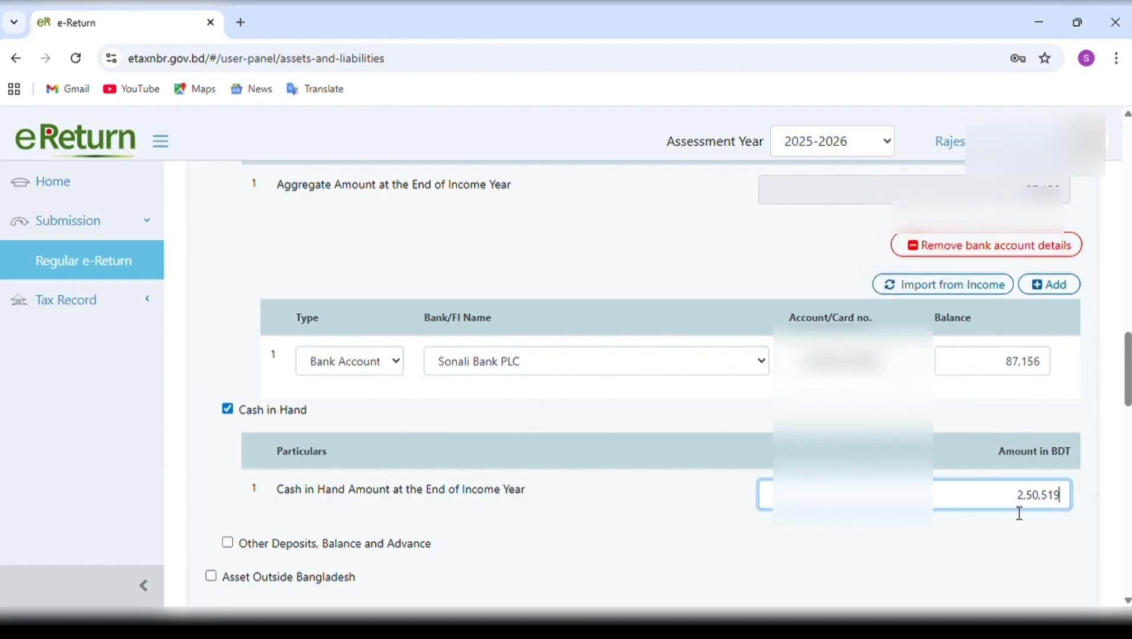
{"action": "scroll", "coordinate": [1019, 513], "scroll_direction": "down", "scroll_amount": 15}
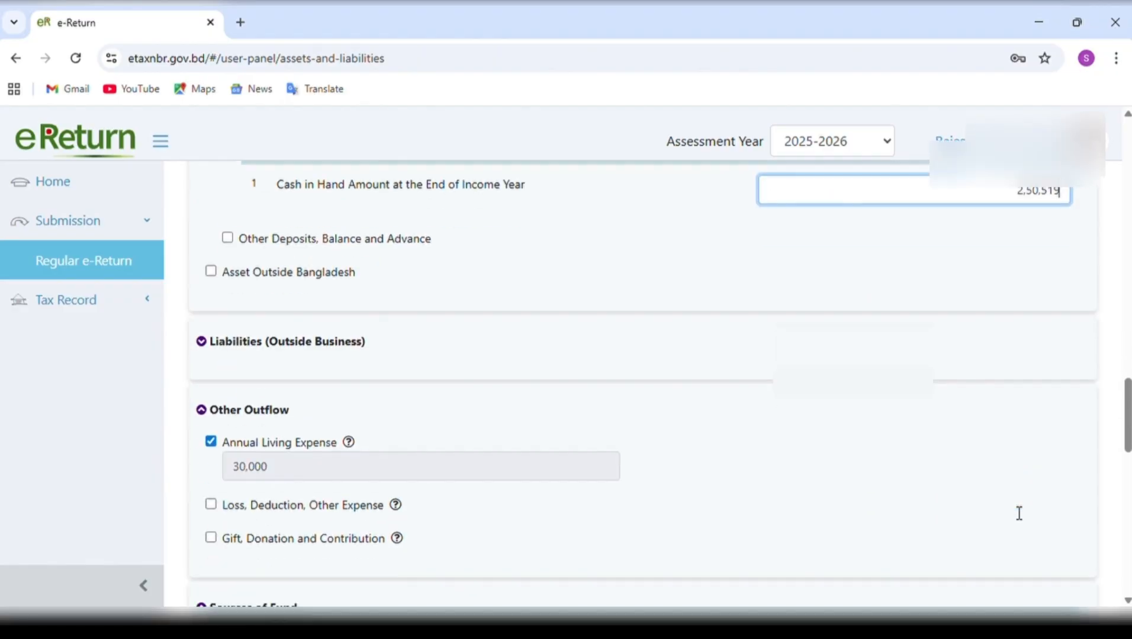
{"action": "scroll", "coordinate": [1014, 513], "scroll_direction": "down", "scroll_amount": 4}
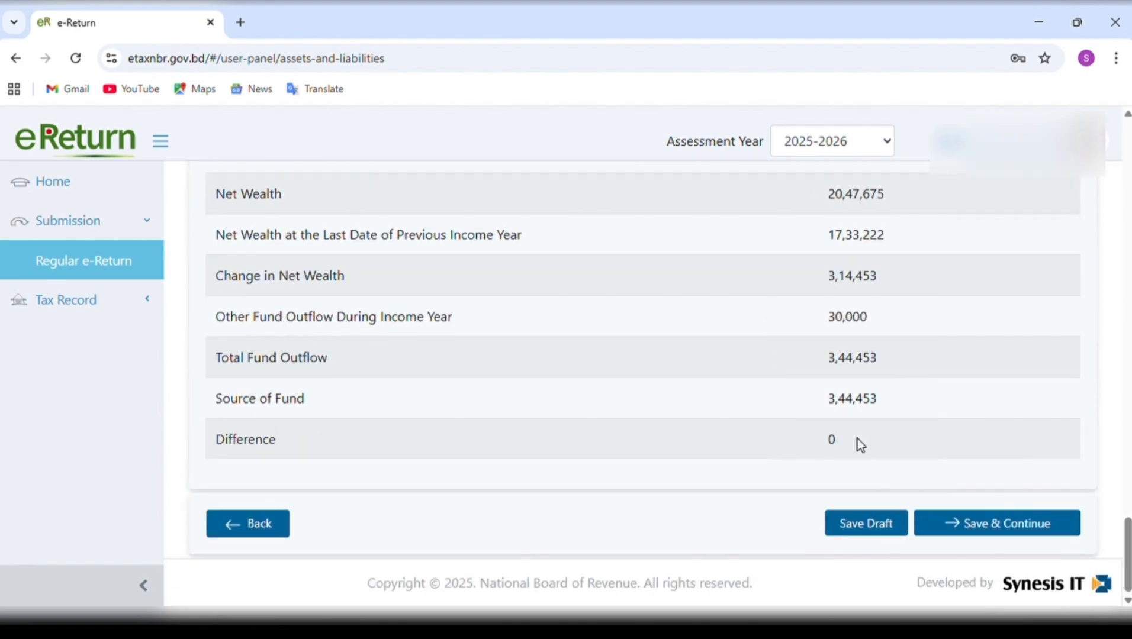
Recheck the asset, outflow and fund entries against the Summary, and save Assets & Liabilities to continue to Tax & Payment.
{"action": "scroll", "coordinate": [858, 444], "scroll_direction": "up", "scroll_amount": 8}
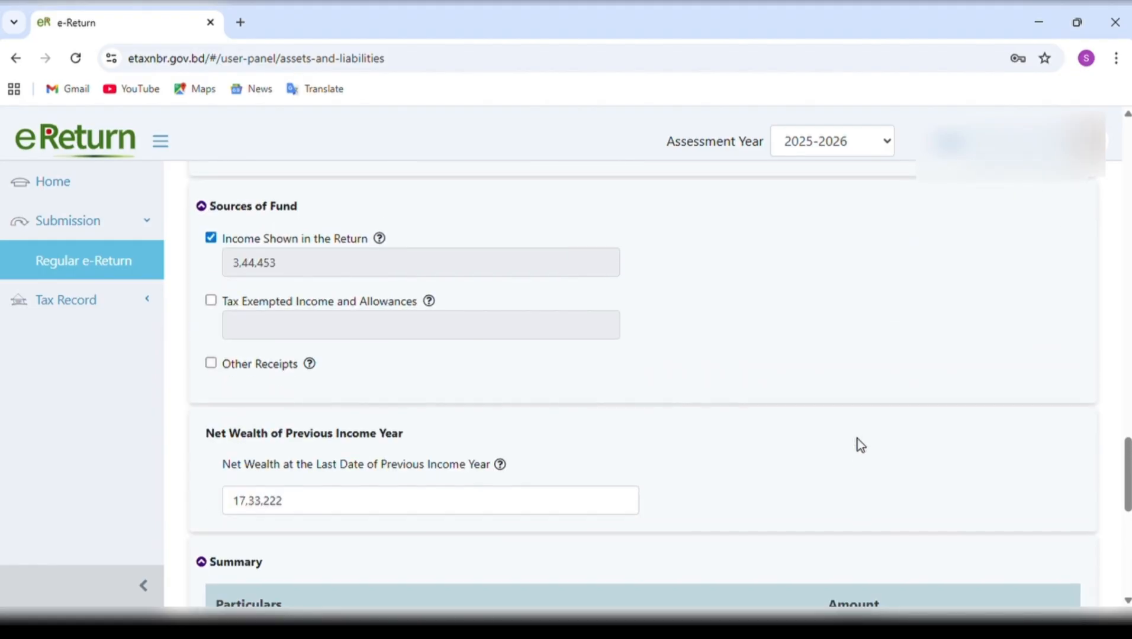
{"action": "scroll", "coordinate": [860, 445], "scroll_direction": "up", "scroll_amount": 6}
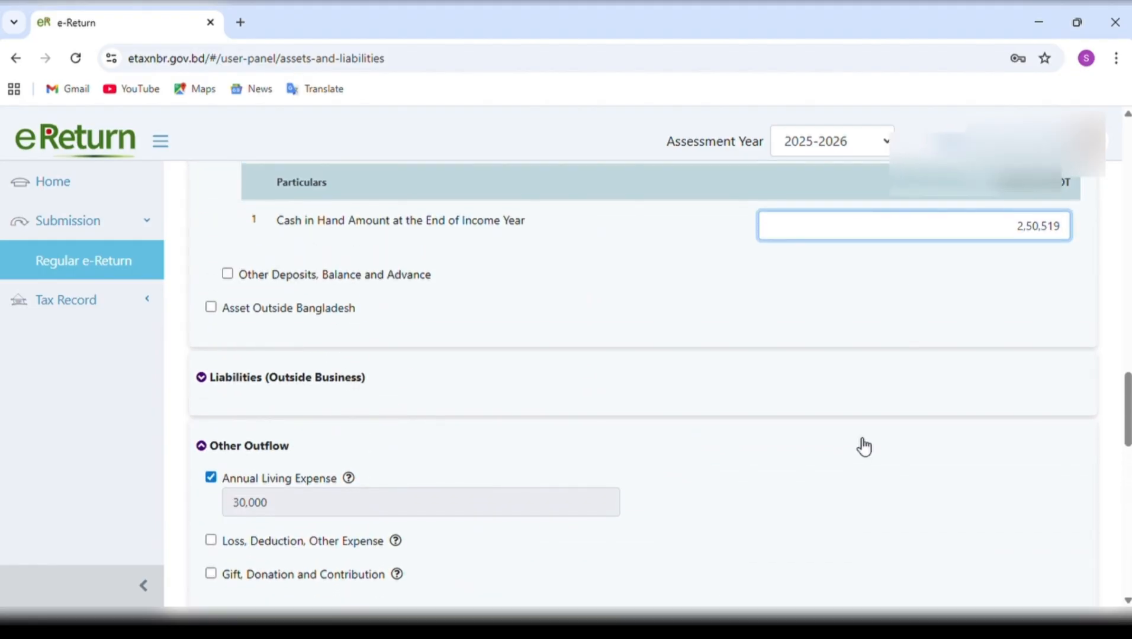
{"action": "scroll", "coordinate": [864, 447], "scroll_direction": "down", "scroll_amount": 3}
{"action": "scroll", "coordinate": [864, 447], "scroll_direction": "down", "scroll_amount": 14}
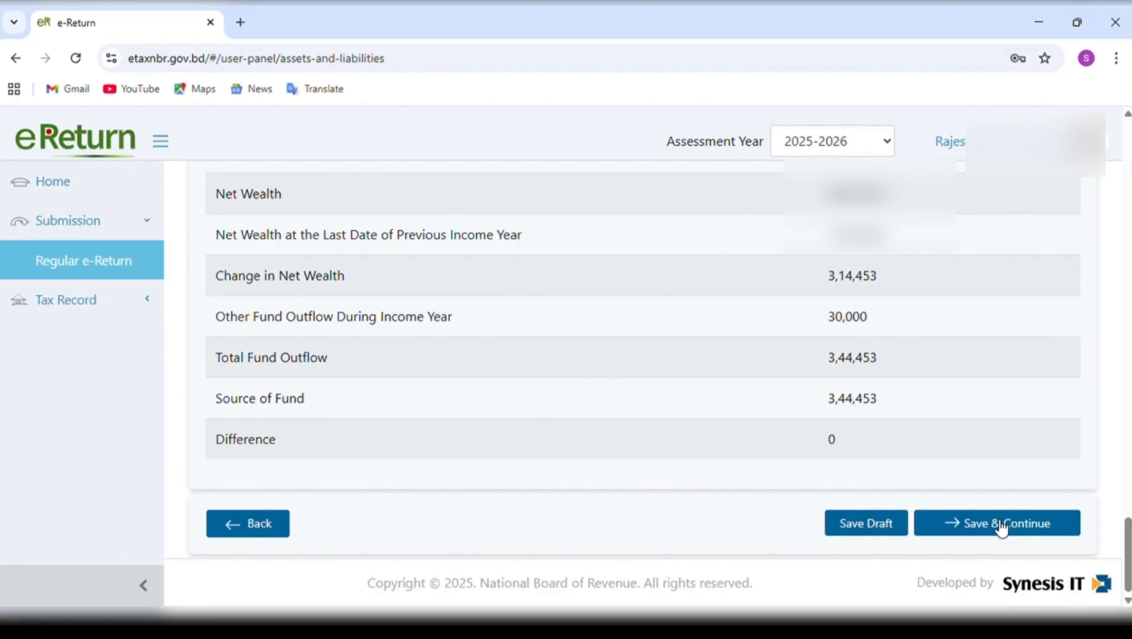
{"action": "scroll", "coordinate": [992, 452], "scroll_direction": "up", "scroll_amount": 15}
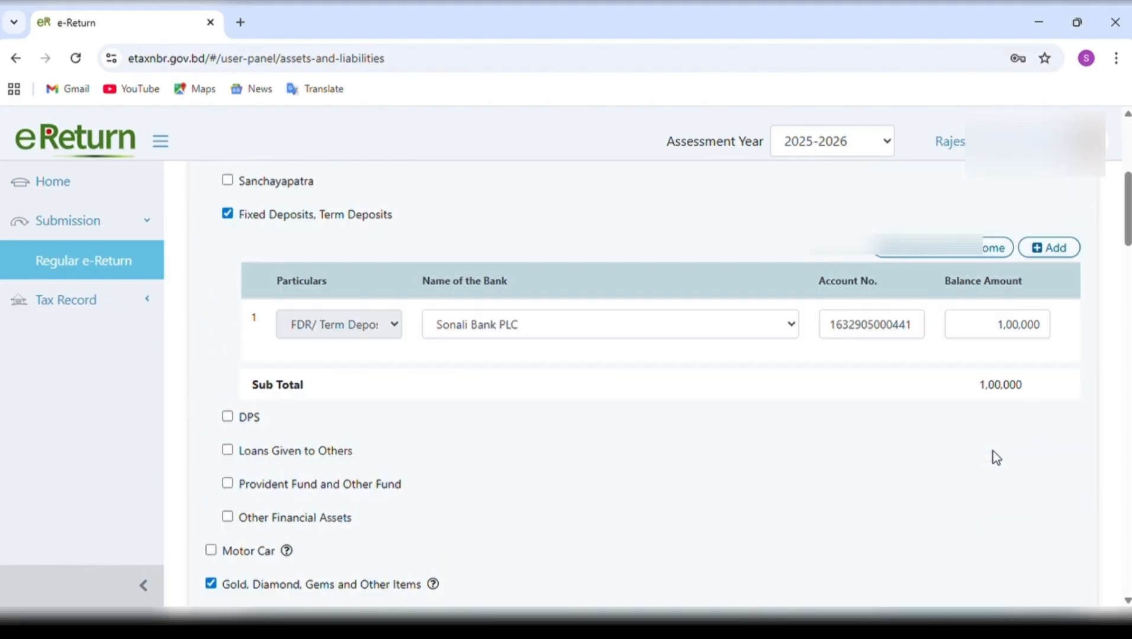
{"action": "scroll", "coordinate": [993, 451], "scroll_direction": "down", "scroll_amount": 20}
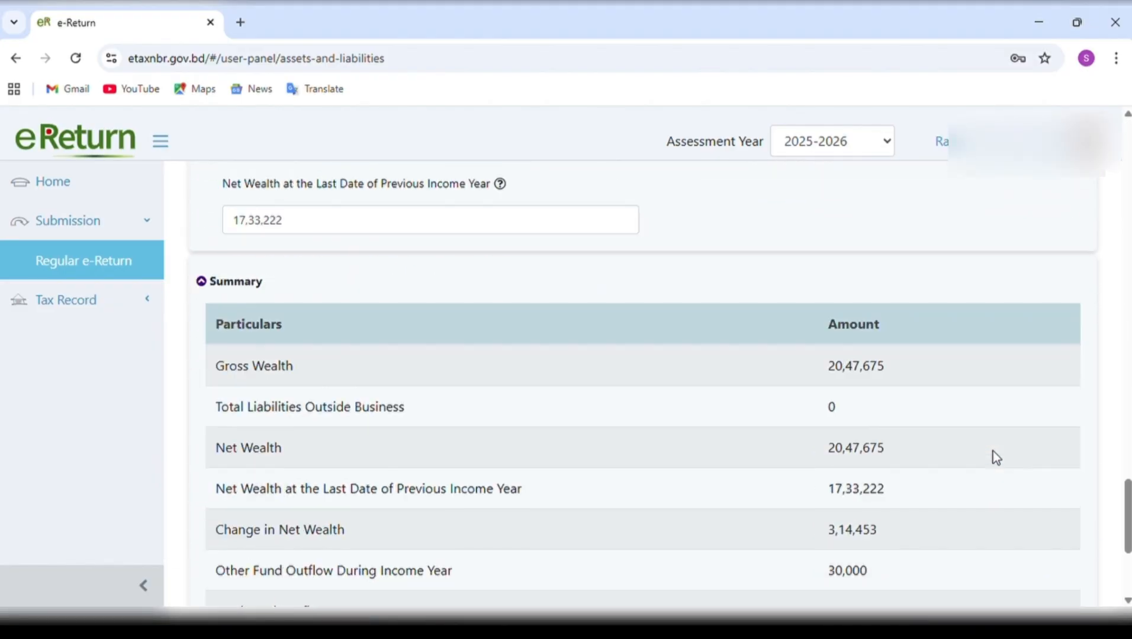
{"action": "scroll", "coordinate": [992, 451], "scroll_direction": "down", "scroll_amount": 4}
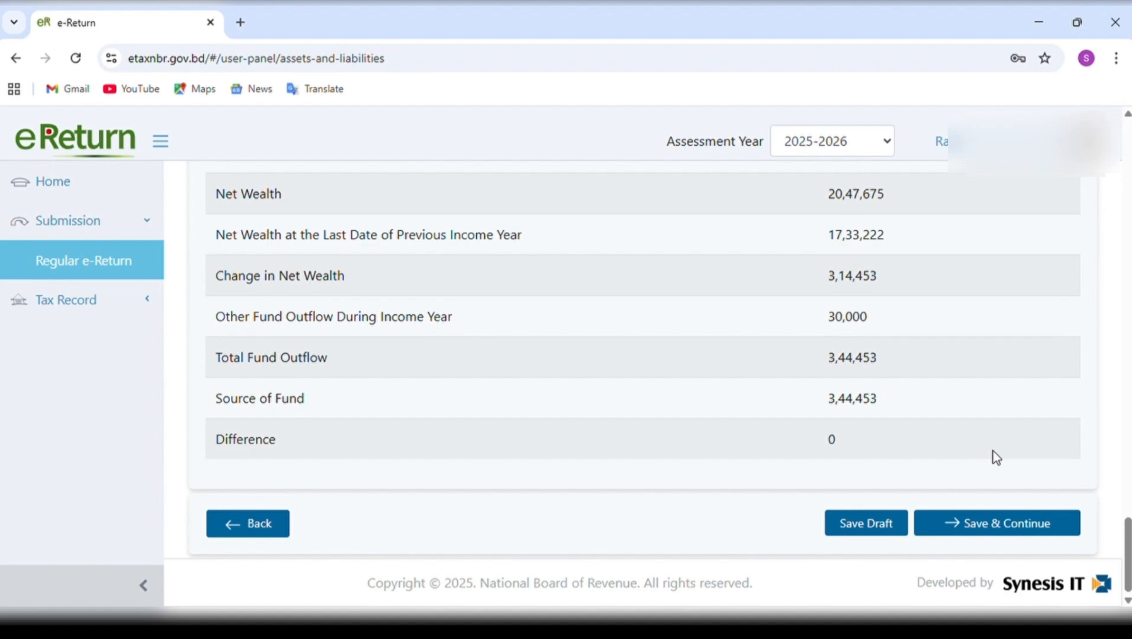
{"action": "left_click", "coordinate": [1030, 524]}
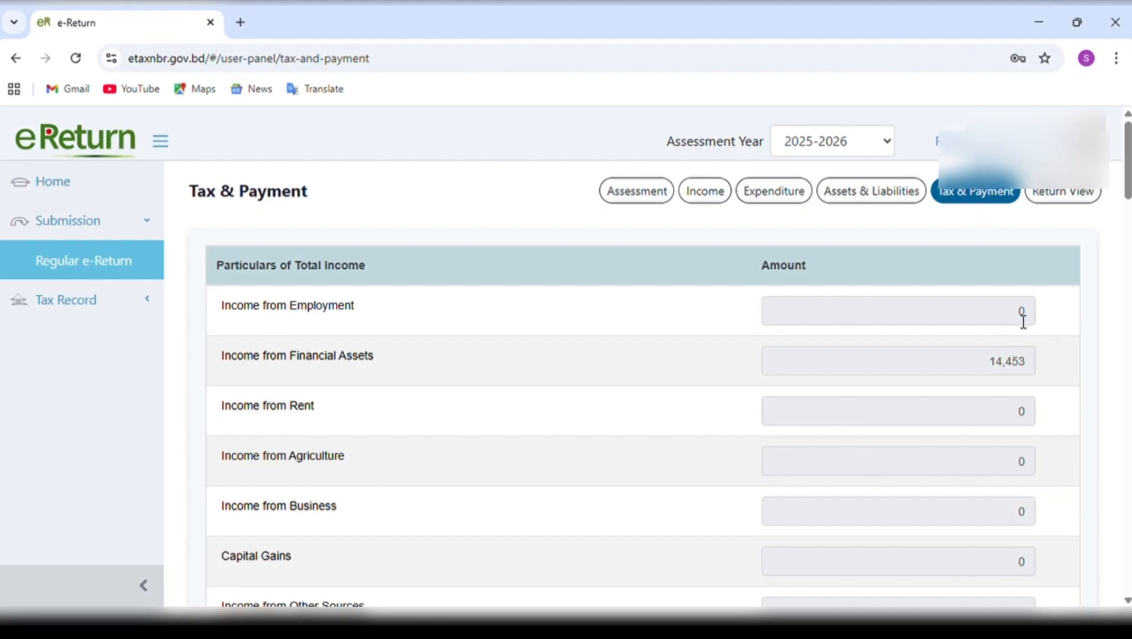
Review the Particulars of Total Income from Income from Employment through Total Income and Tax Exempted Income.
{"action": "scroll", "coordinate": [1023, 323], "scroll_direction": "down", "scroll_amount": 1}
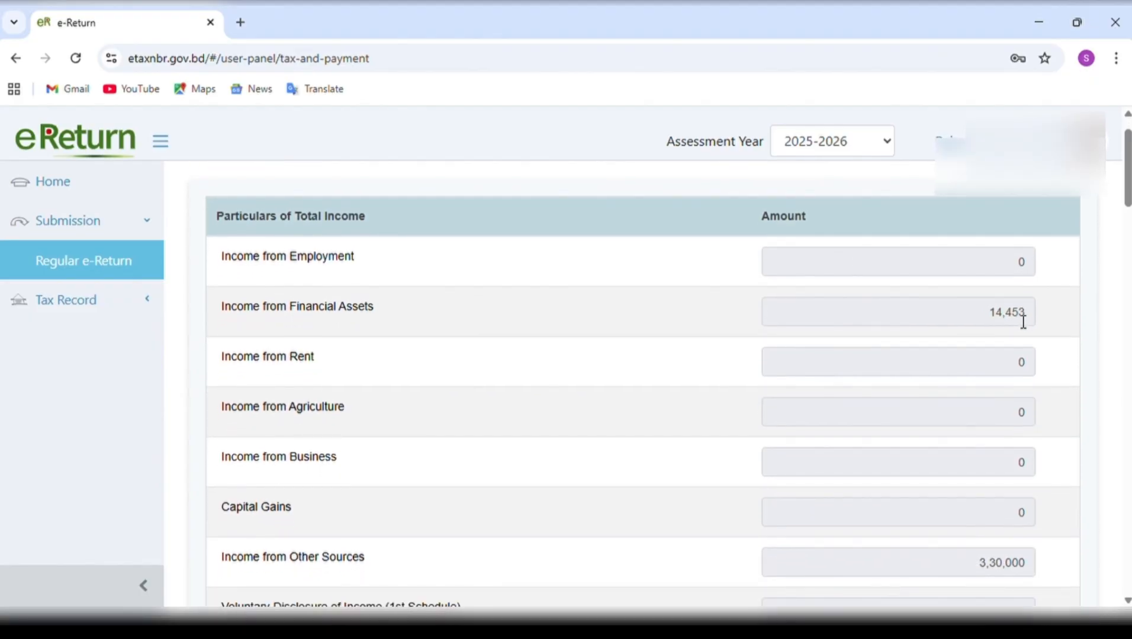
{"action": "scroll", "coordinate": [1023, 323], "scroll_direction": "down", "scroll_amount": 2}
{"action": "scroll", "coordinate": [1023, 323], "scroll_direction": "down", "scroll_amount": 5}
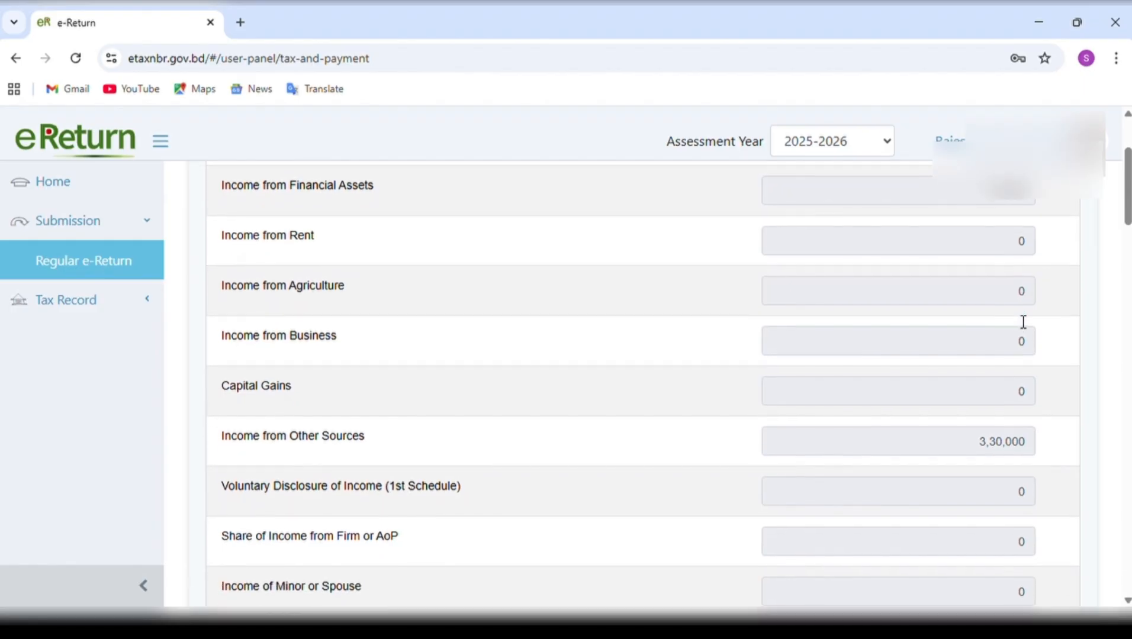
{"action": "scroll", "coordinate": [1023, 322], "scroll_direction": "down", "scroll_amount": 4}
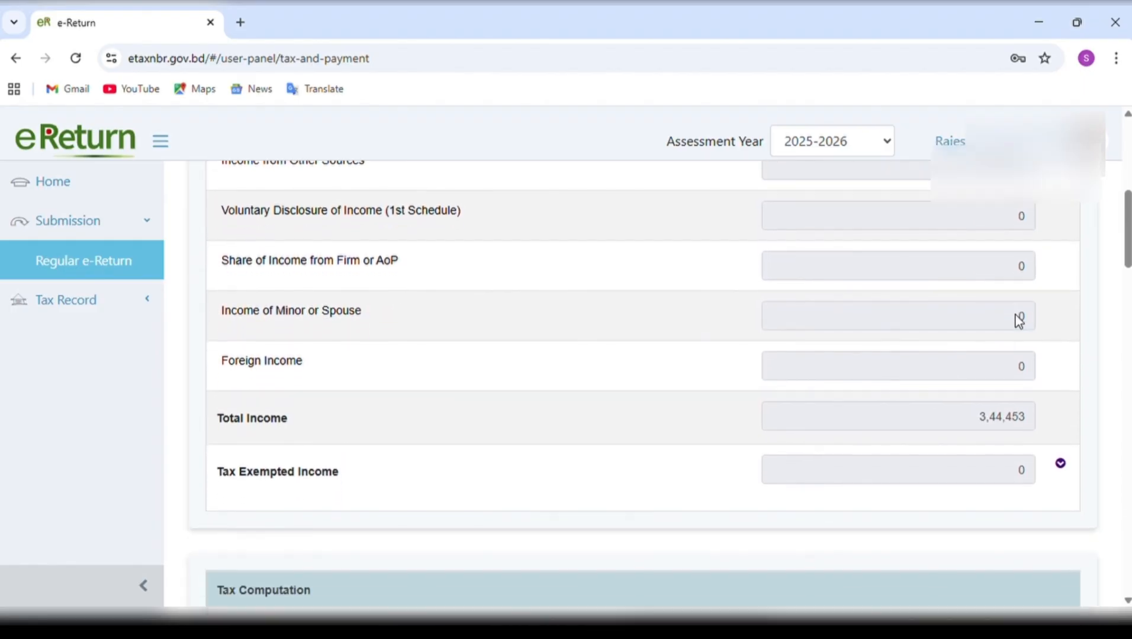
Review the Tax Computation from Gross Tax before Tax Rebate through Minimum Tax and Surcharge to Total Amount Payable.
{"action": "scroll", "coordinate": [1018, 321], "scroll_direction": "down", "scroll_amount": 6}
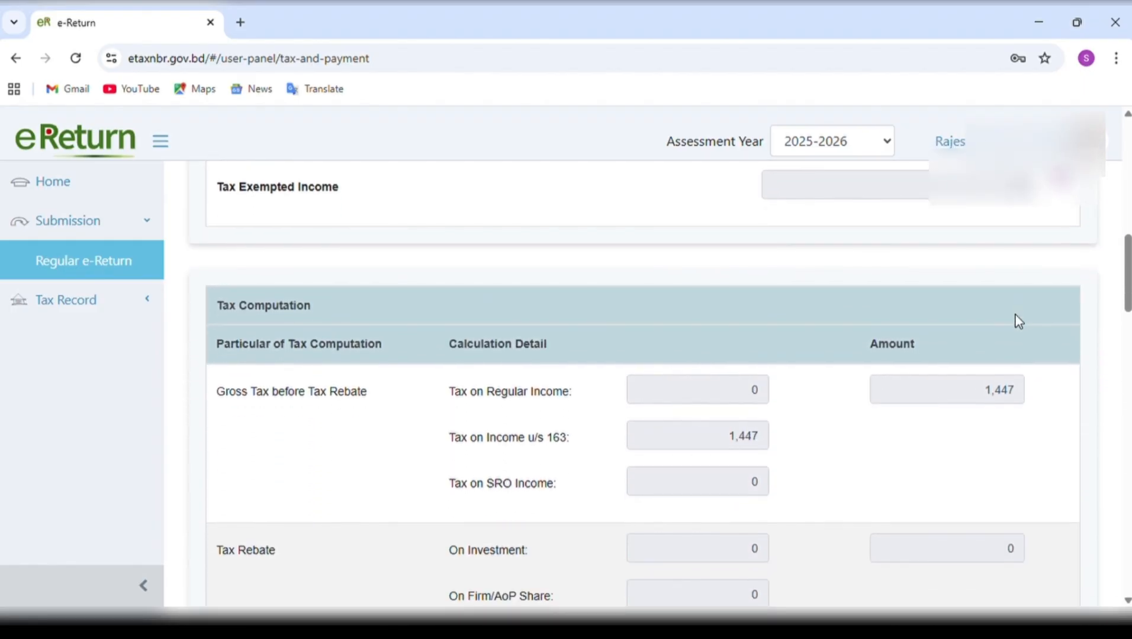
{"action": "scroll", "coordinate": [1017, 320], "scroll_direction": "up", "scroll_amount": 2}
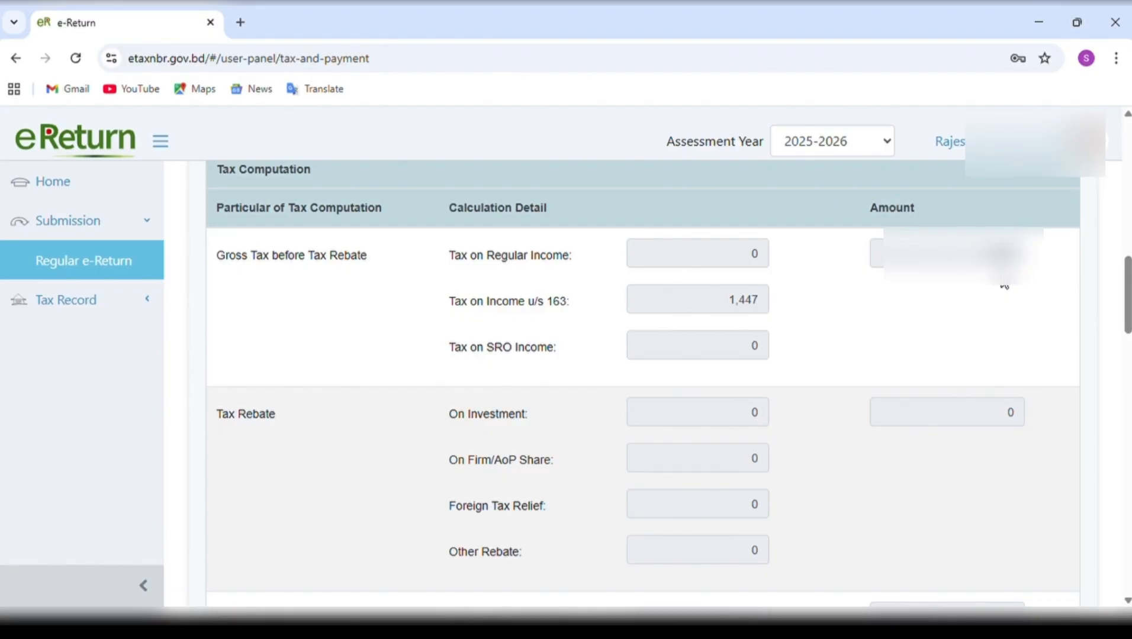
{"action": "scroll", "coordinate": [1005, 285], "scroll_direction": "down", "scroll_amount": 3}
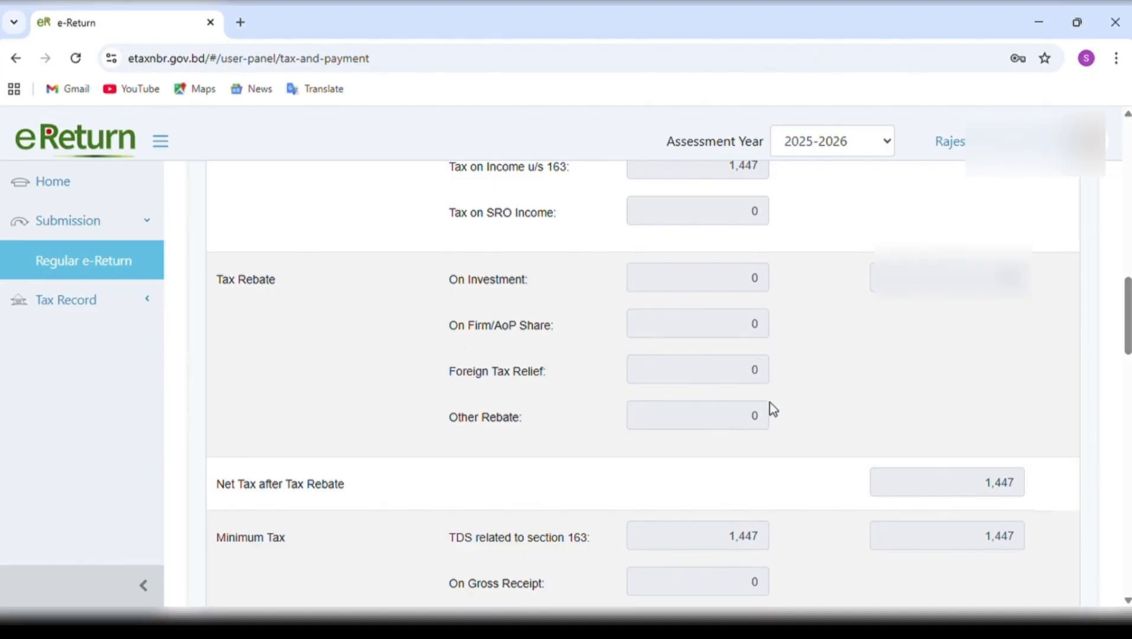
{"action": "scroll", "coordinate": [849, 423], "scroll_direction": "down", "scroll_amount": 1}
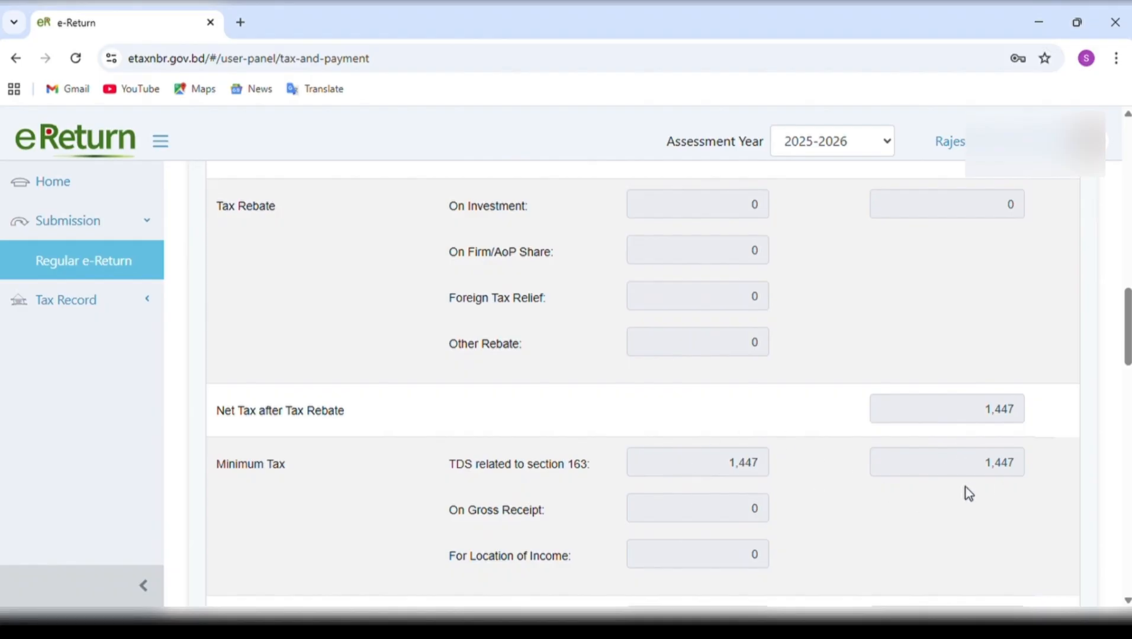
{"action": "scroll", "coordinate": [930, 513], "scroll_direction": "down", "scroll_amount": 2}
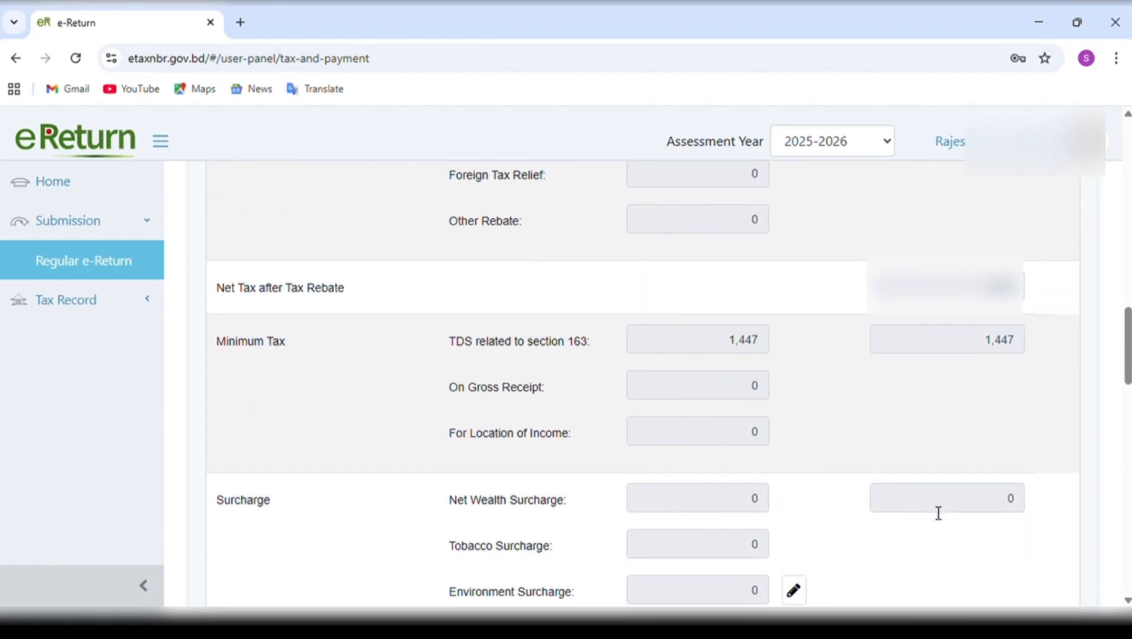
{"action": "scroll", "coordinate": [938, 514], "scroll_direction": "down", "scroll_amount": 2}
{"action": "scroll", "coordinate": [933, 513], "scroll_direction": "down", "scroll_amount": 1}
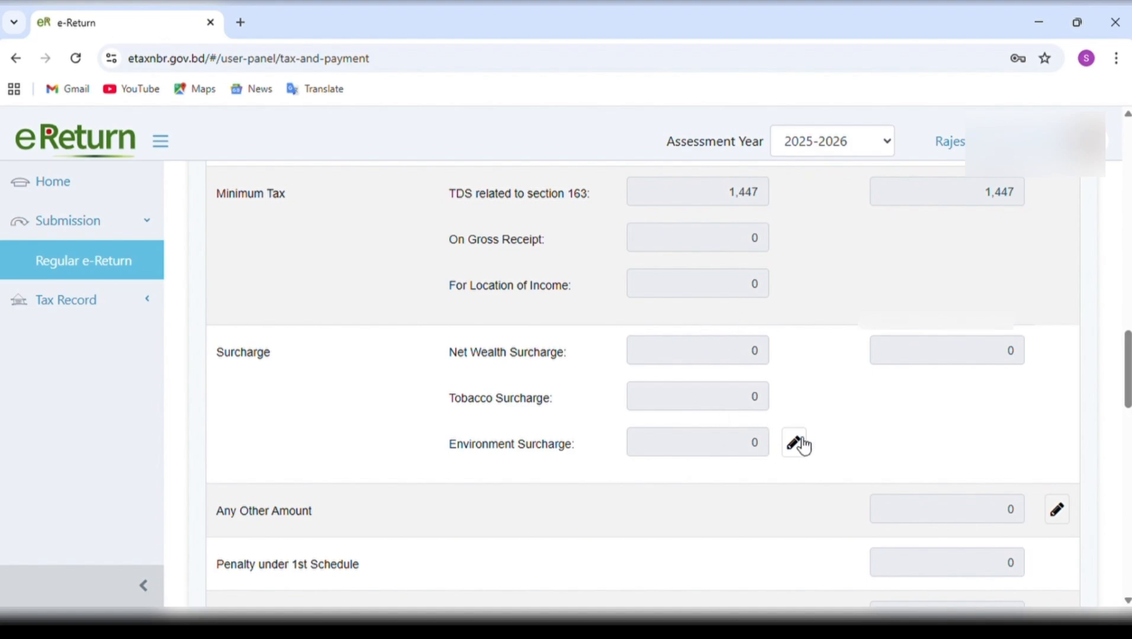
{"action": "scroll", "coordinate": [814, 450], "scroll_direction": "down", "scroll_amount": 2}
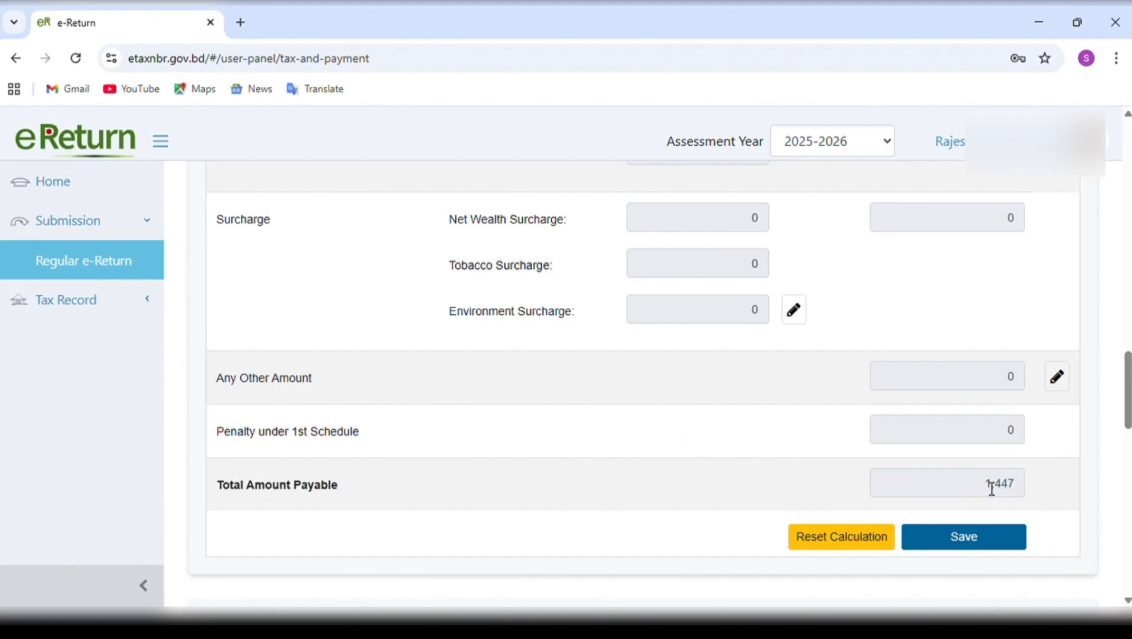
{"action": "scroll", "coordinate": [990, 487], "scroll_direction": "down", "scroll_amount": 1}
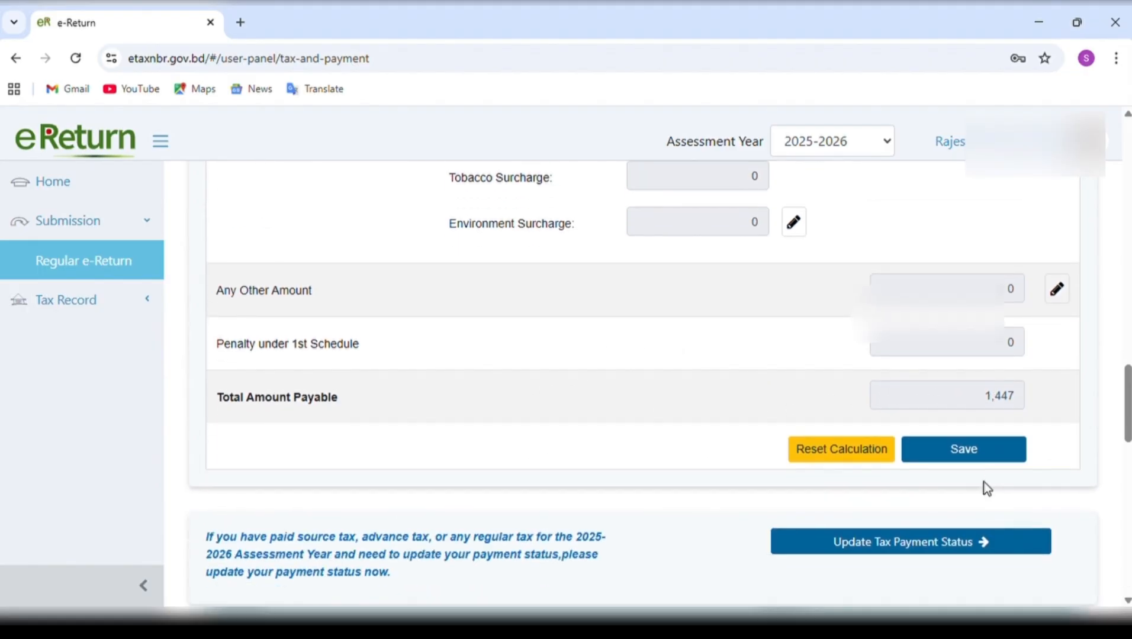
{"action": "scroll", "coordinate": [986, 488], "scroll_direction": "down", "scroll_amount": 1}
{"action": "scroll", "coordinate": [987, 489], "scroll_direction": "down", "scroll_amount": 1}
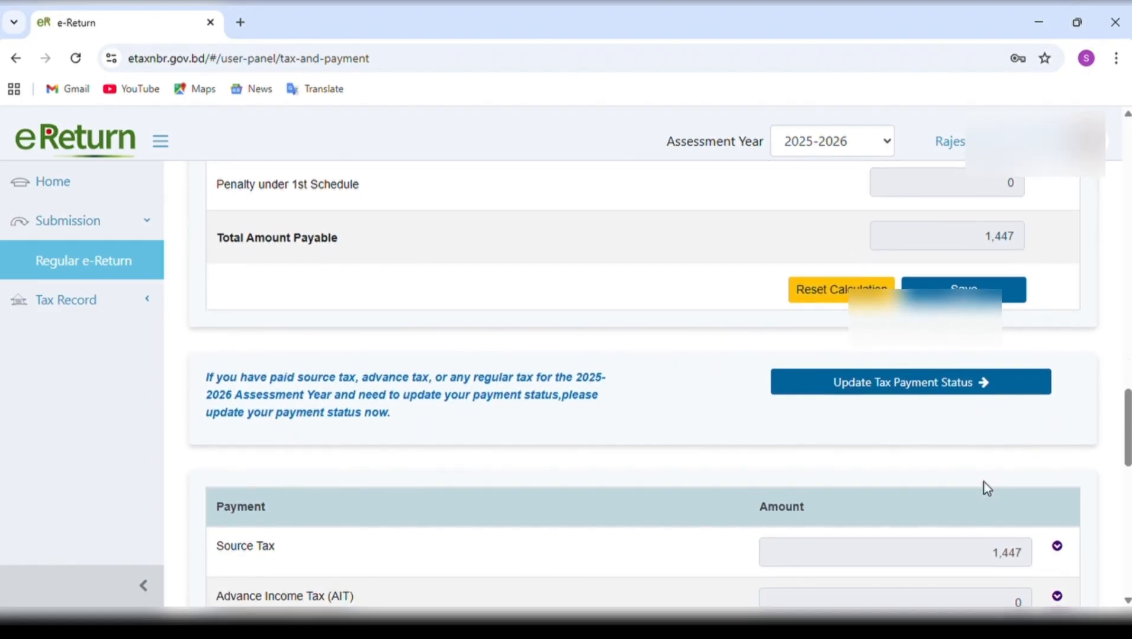
Open the eReturn Ledger to update the tax payment status, and look at the Claim AIT options and the Tax Paid with Return (173) page.
{"action": "left_click", "coordinate": [960, 394]}
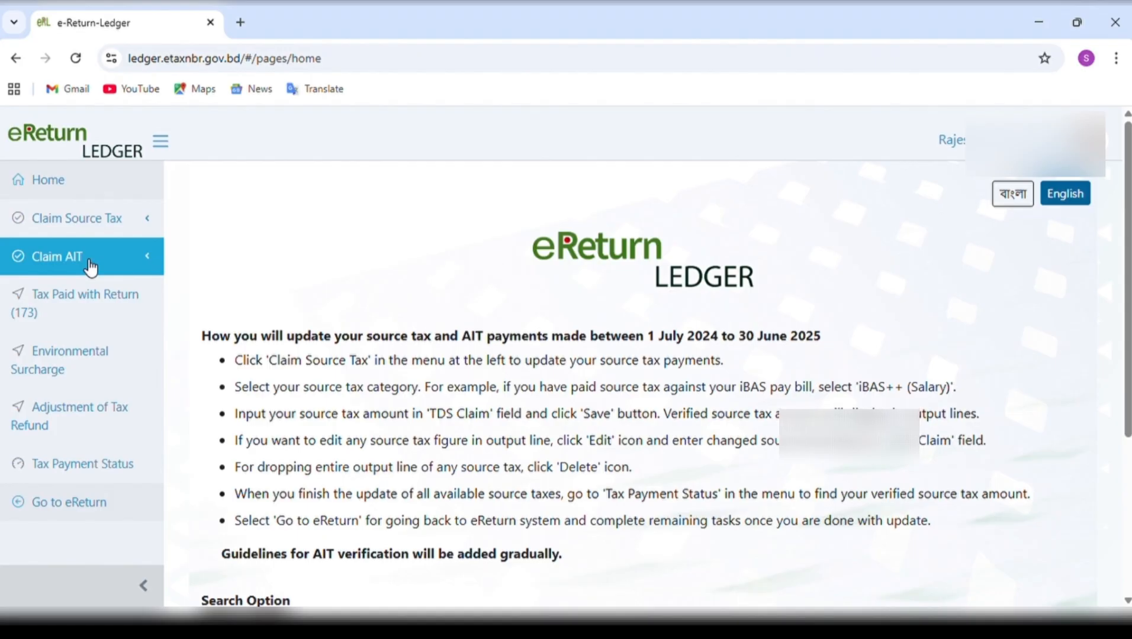
{"action": "left_click", "coordinate": [89, 260]}
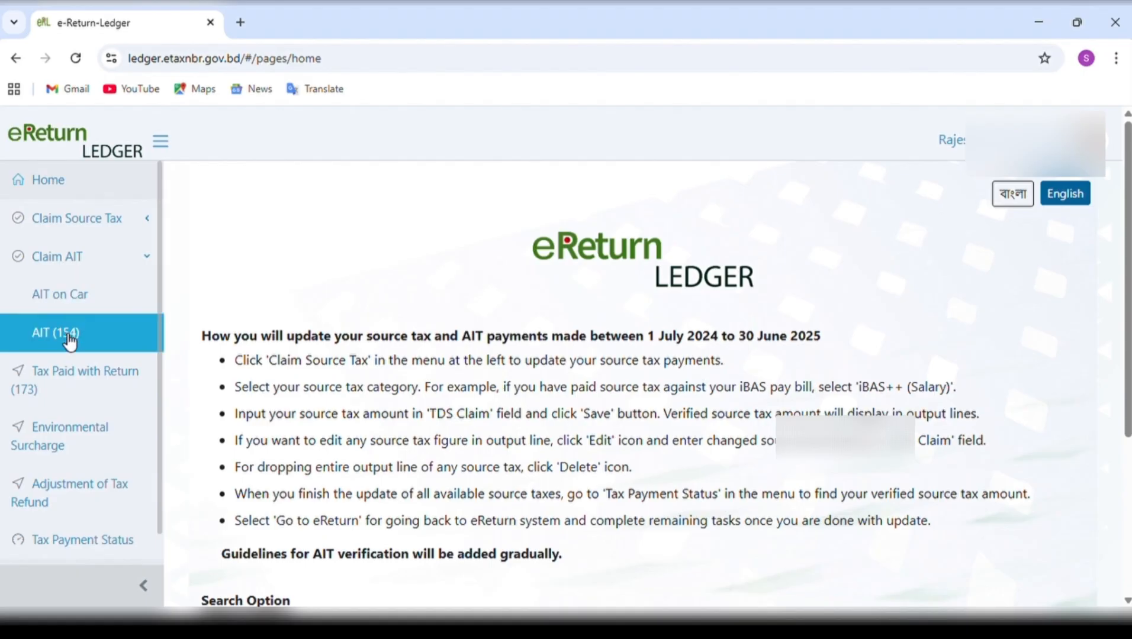
{"action": "left_click", "coordinate": [52, 258]}
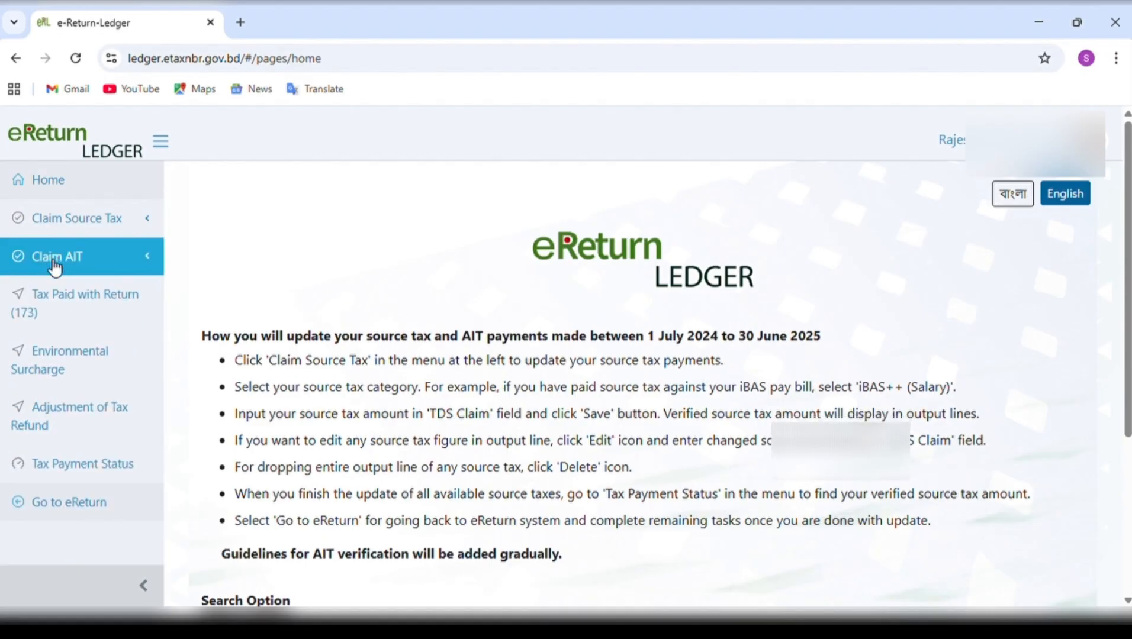
{"action": "left_click", "coordinate": [72, 308]}
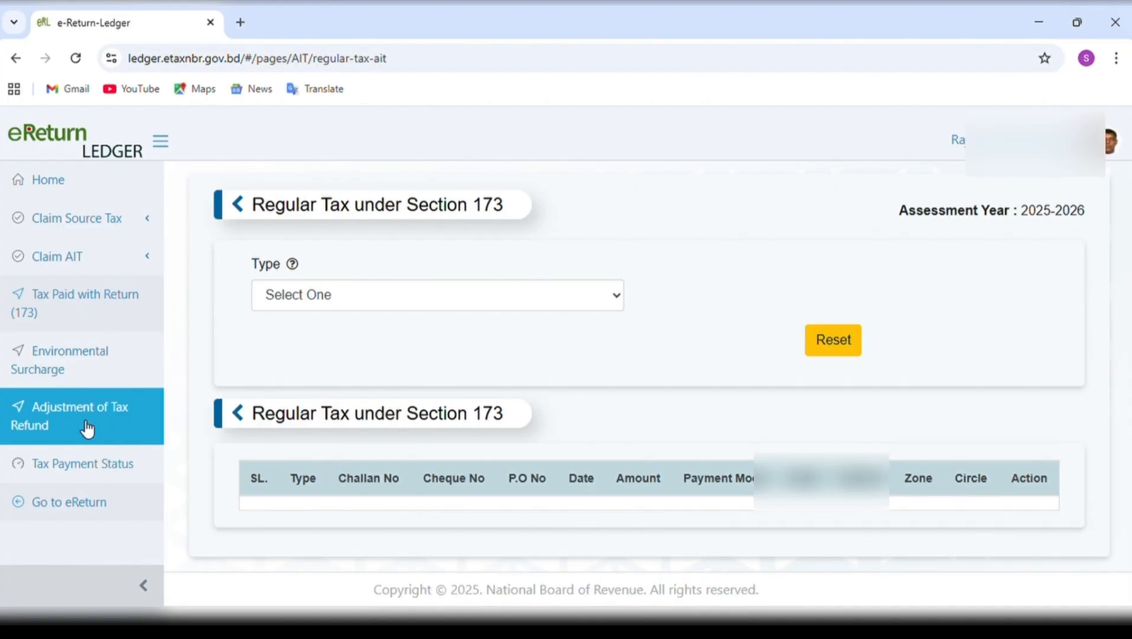
Open the Bank/FI Interest/Profit source tax claim and examine the Bank TDS entry fields and details.
{"action": "left_click", "coordinate": [103, 225]}
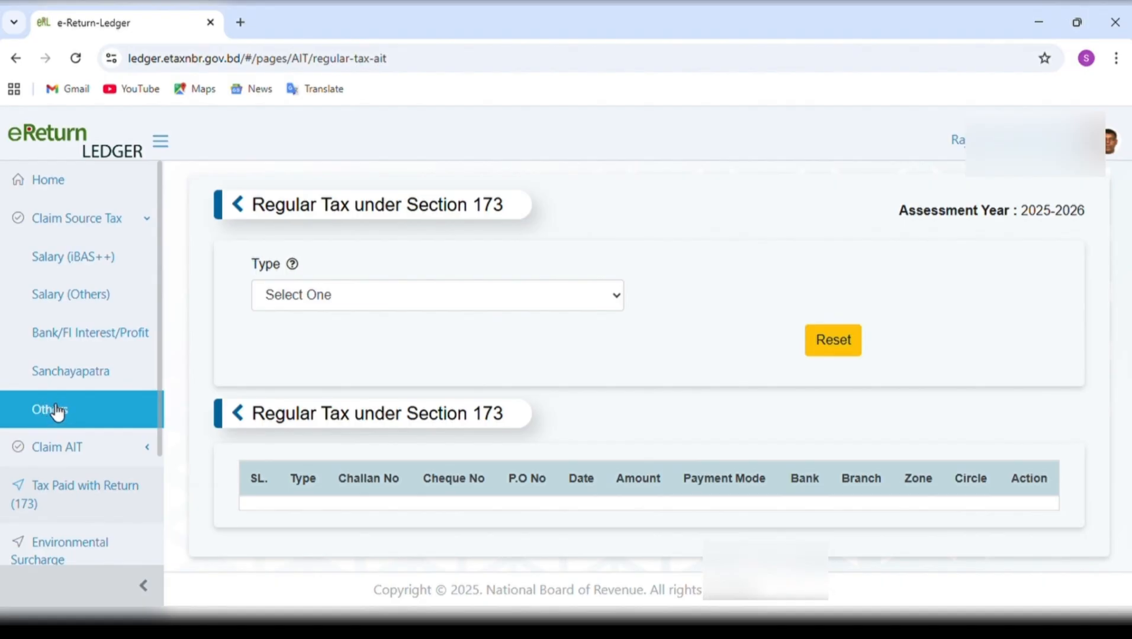
{"action": "left_click", "coordinate": [107, 334]}
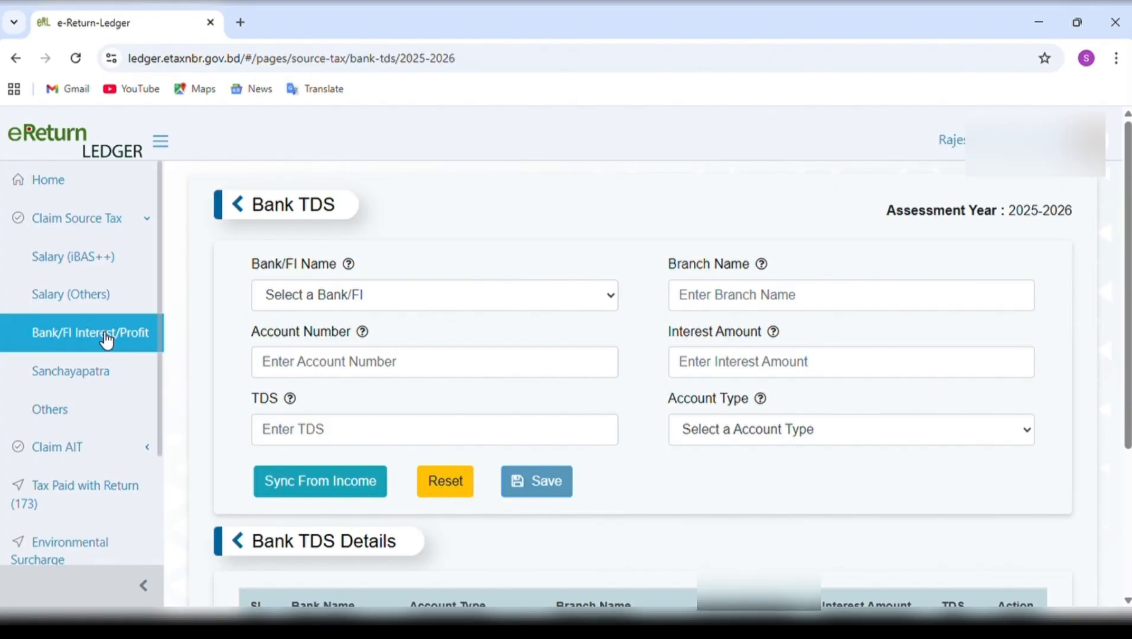
{"action": "left_click", "coordinate": [388, 304]}
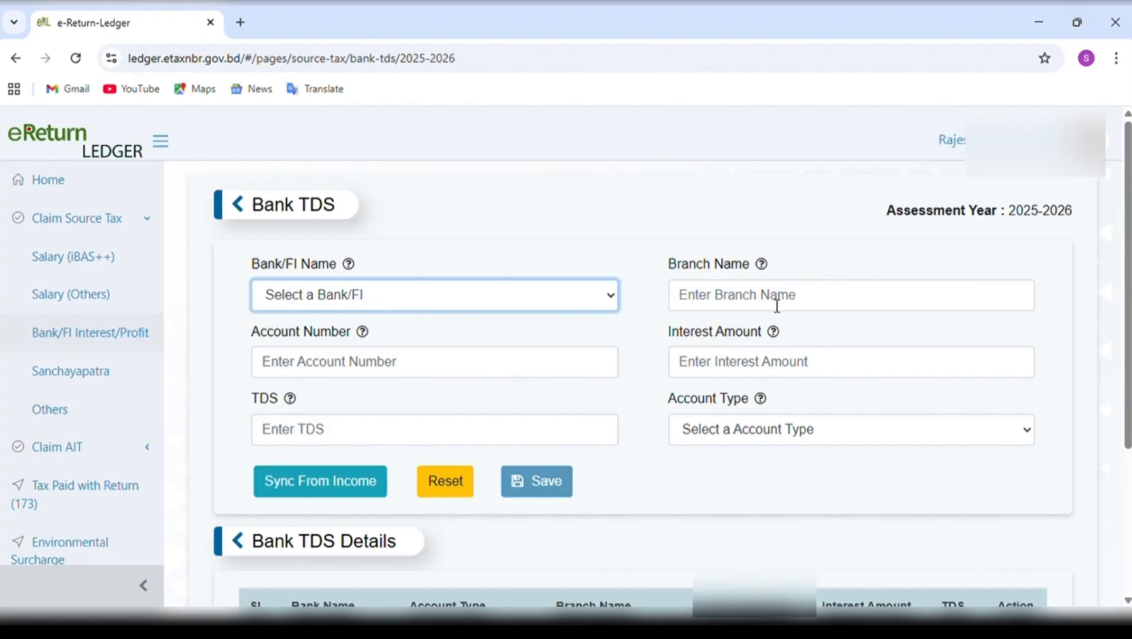
{"action": "left_click", "coordinate": [775, 367]}
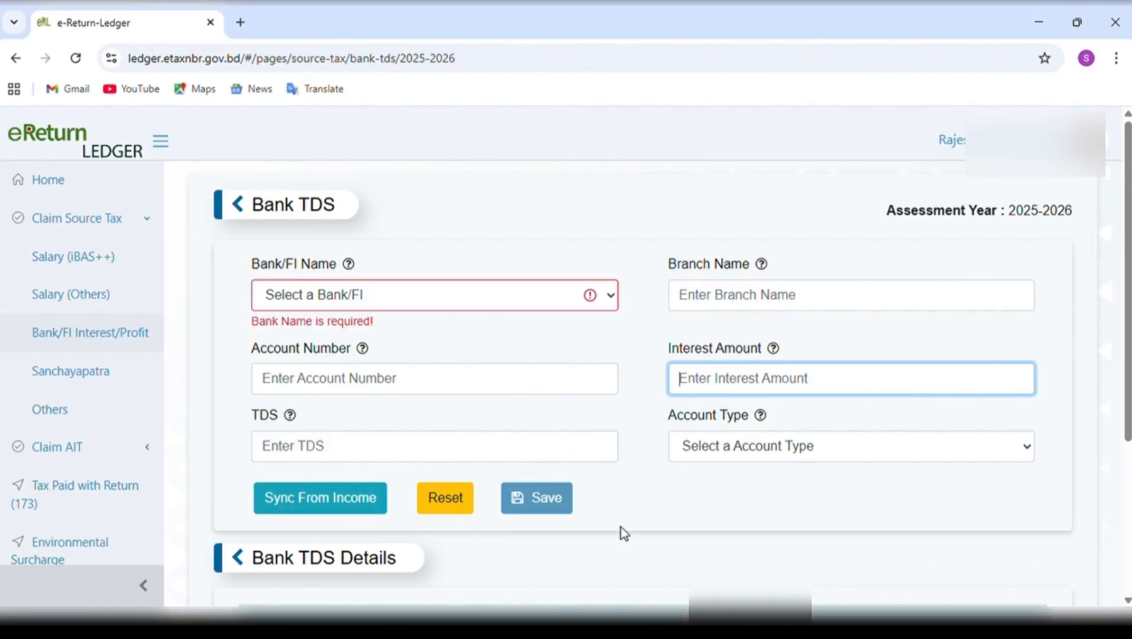
{"action": "scroll", "coordinate": [630, 579], "scroll_direction": "down", "scroll_amount": 2}
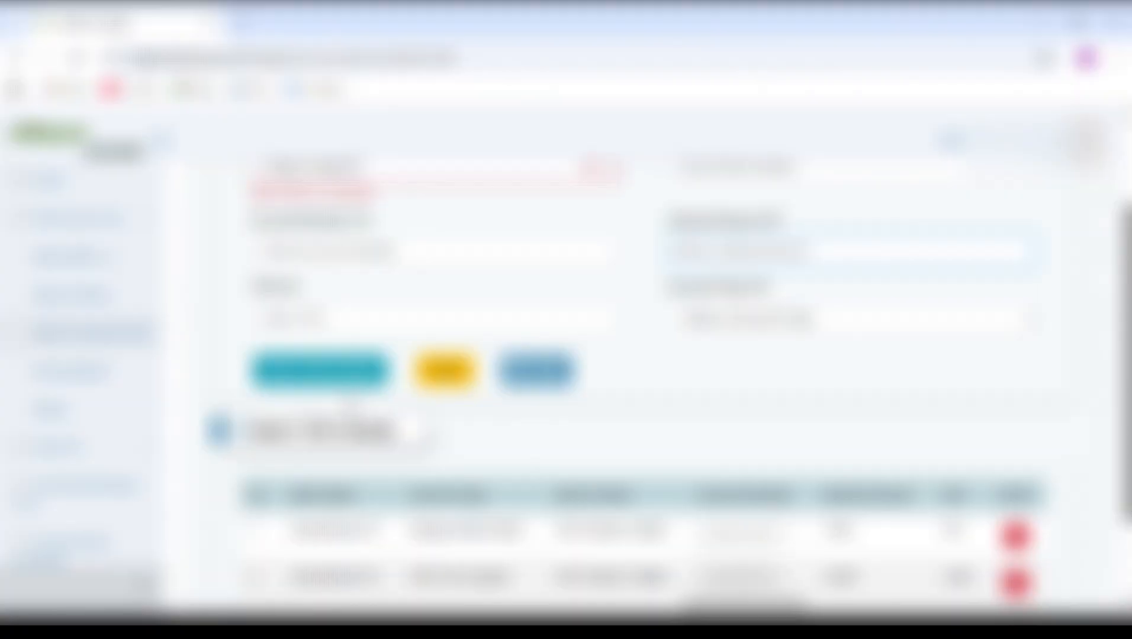
{"action": "scroll", "coordinate": [637, 585], "scroll_direction": "up", "scroll_amount": 2}
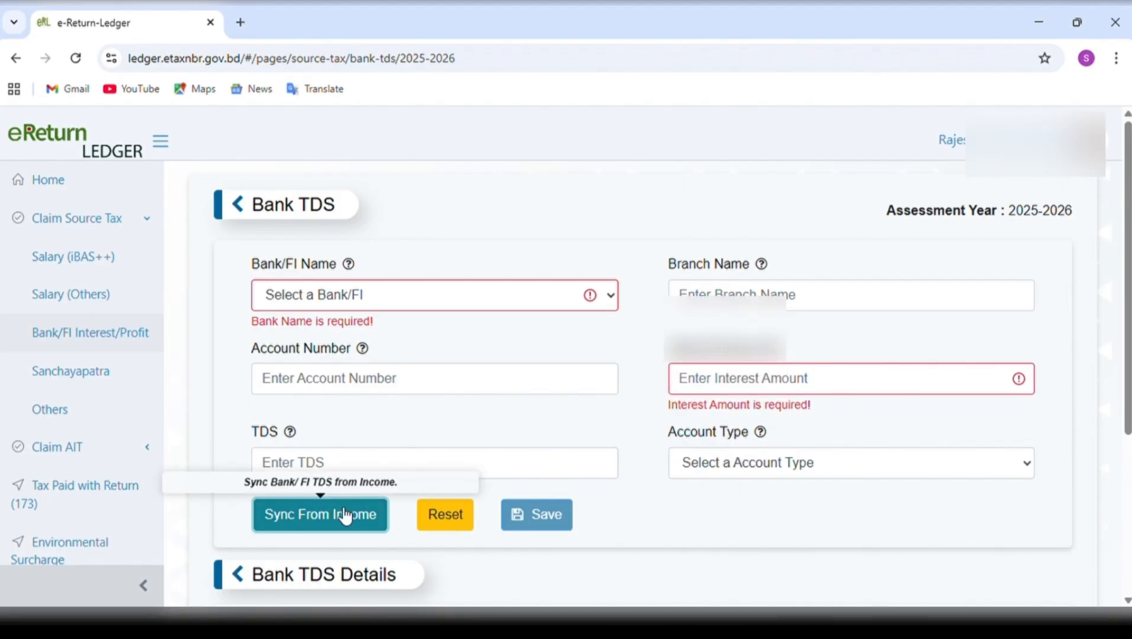
Check the bank interest entries offered for syncing from income, trying the Savings/ SND/ Others selection, and decline the sync.
{"action": "left_click", "coordinate": [343, 515]}
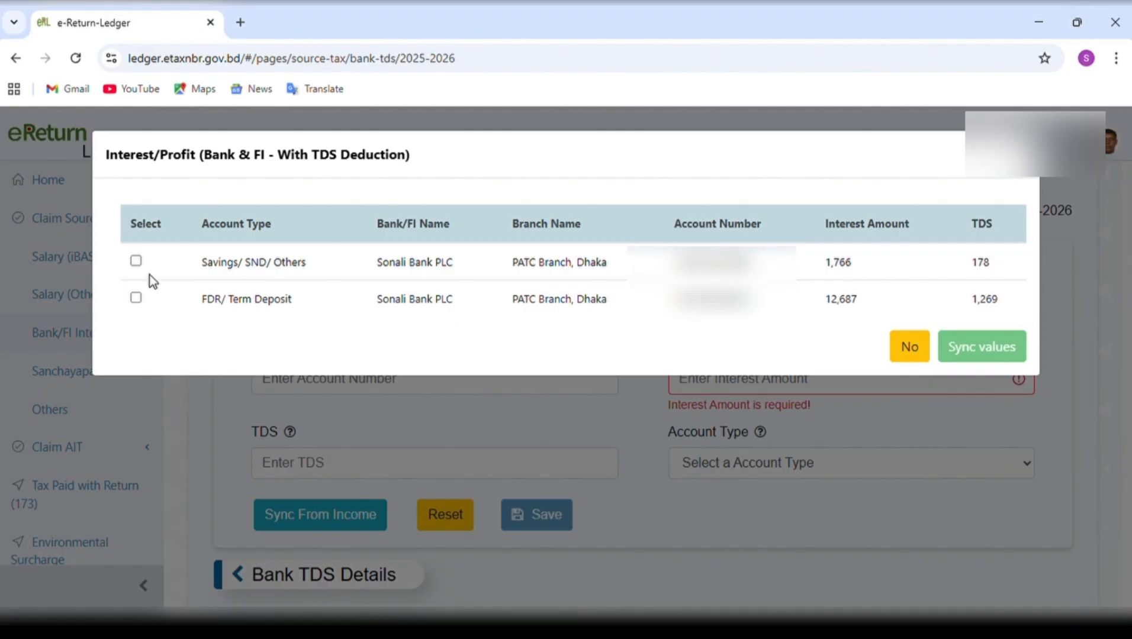
{"action": "left_click", "coordinate": [136, 261]}
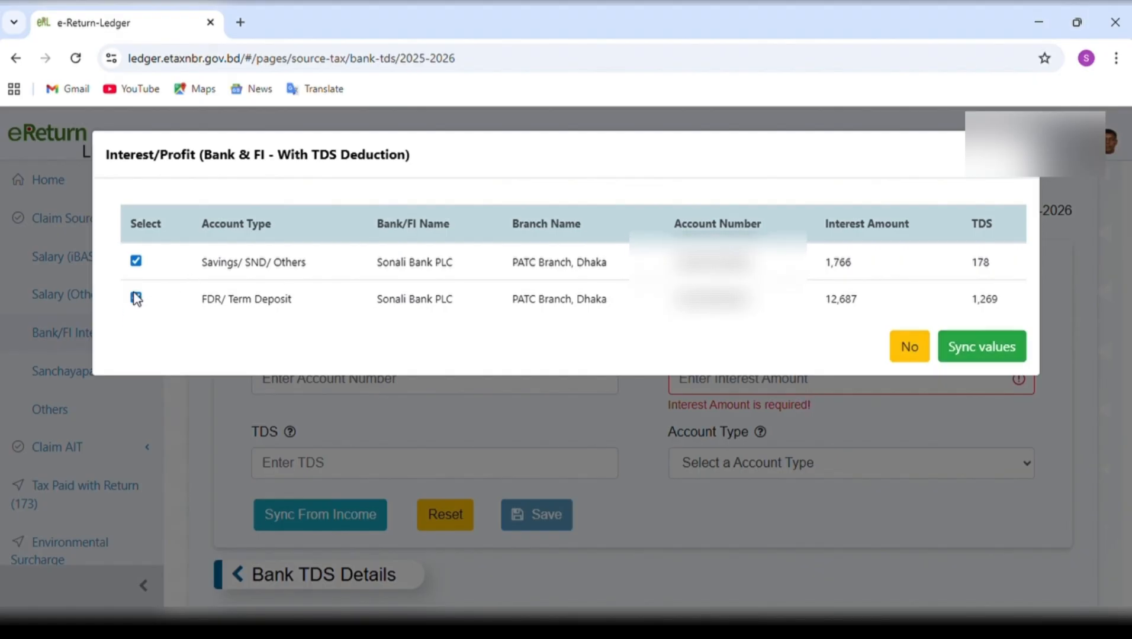
{"action": "left_click", "coordinate": [136, 262]}
{"action": "left_click", "coordinate": [913, 350]}
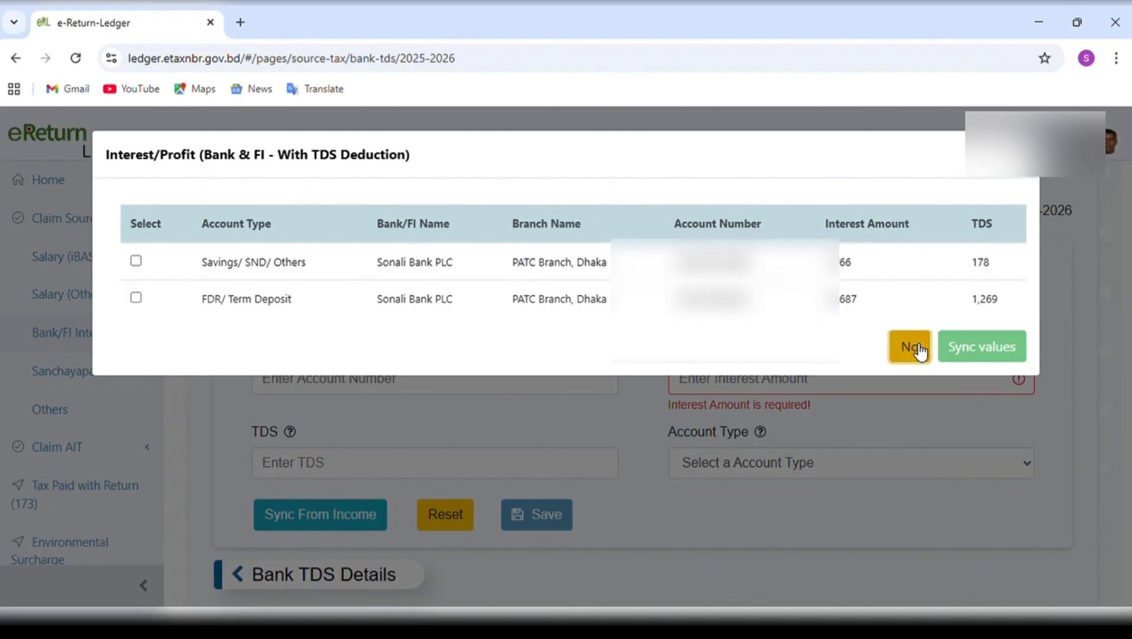
Check the savings and term deposit entries under Bank TDS Details, and return from the ledger to eReturn.
{"action": "scroll", "coordinate": [621, 470], "scroll_direction": "down", "scroll_amount": 5}
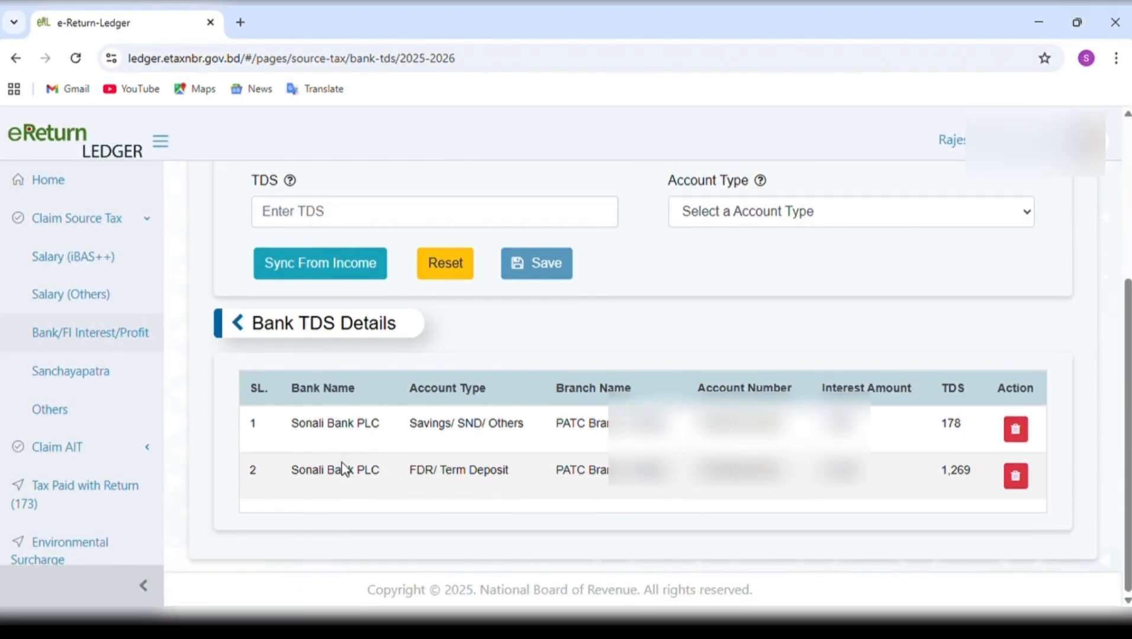
{"action": "scroll", "coordinate": [92, 483], "scroll_direction": "down", "scroll_amount": 2}
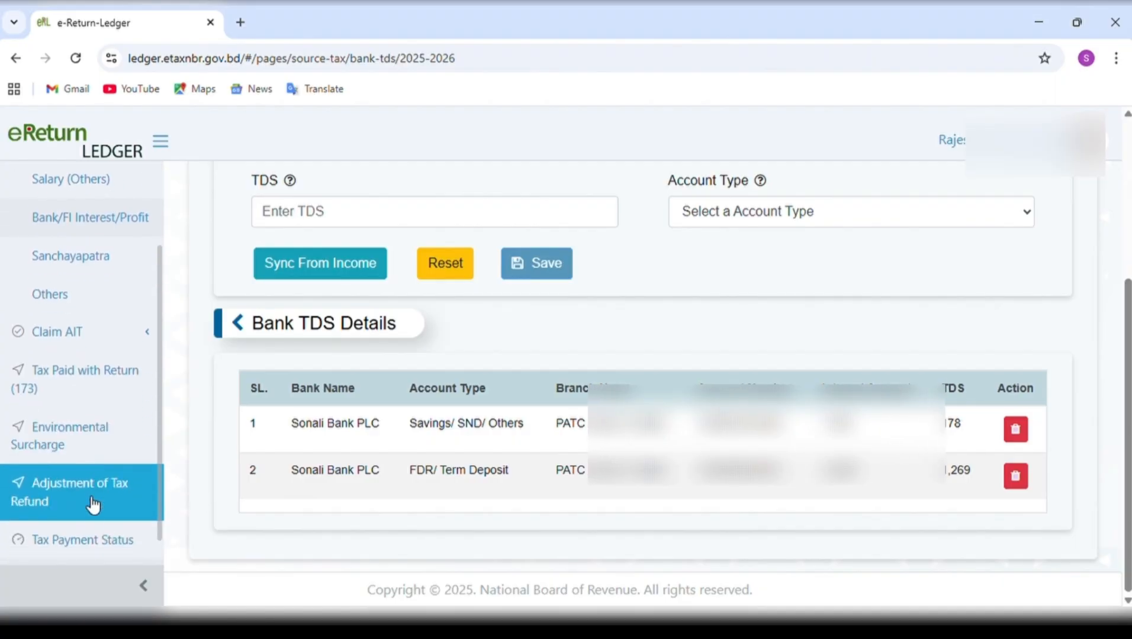
{"action": "scroll", "coordinate": [92, 535], "scroll_direction": "down", "scroll_amount": 1}
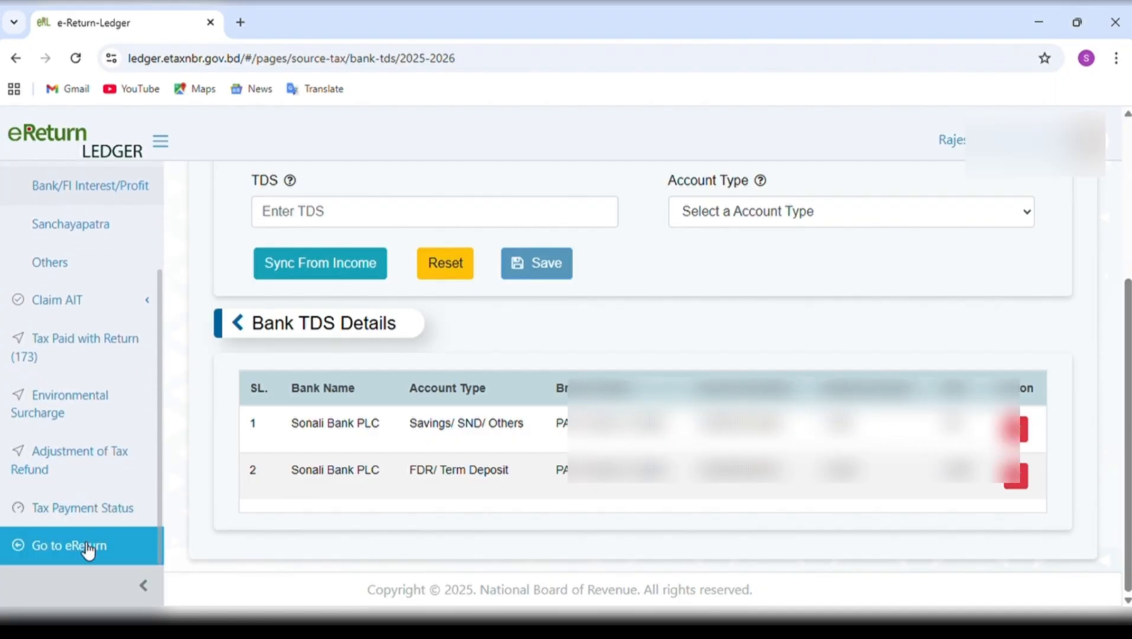
{"action": "left_click", "coordinate": [86, 545]}
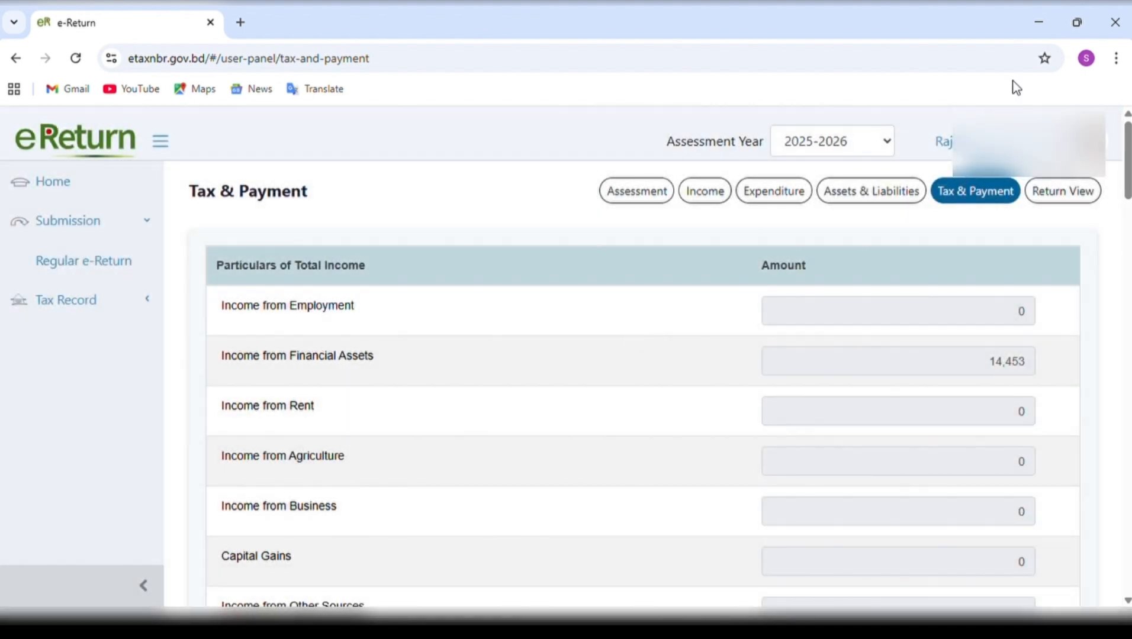
Review the Payment section and compare Total Amount Payable, Total Payment, Refundable and Payable under Final Payable.
{"action": "scroll", "coordinate": [943, 413], "scroll_direction": "down", "scroll_amount": 20}
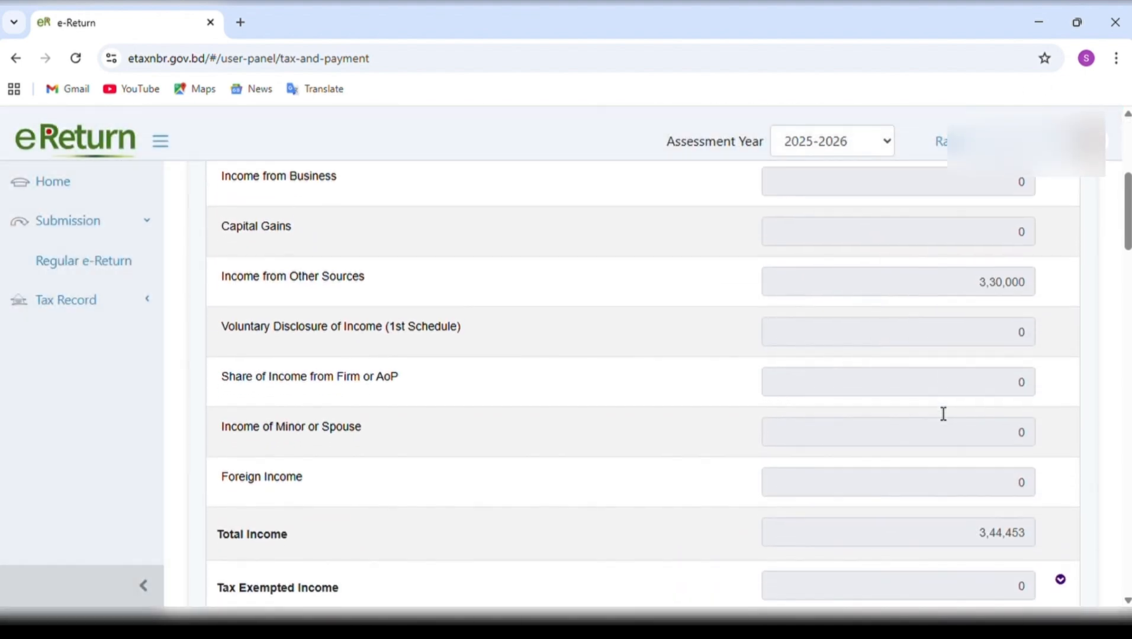
{"action": "scroll", "coordinate": [935, 406], "scroll_direction": "down", "scroll_amount": 10}
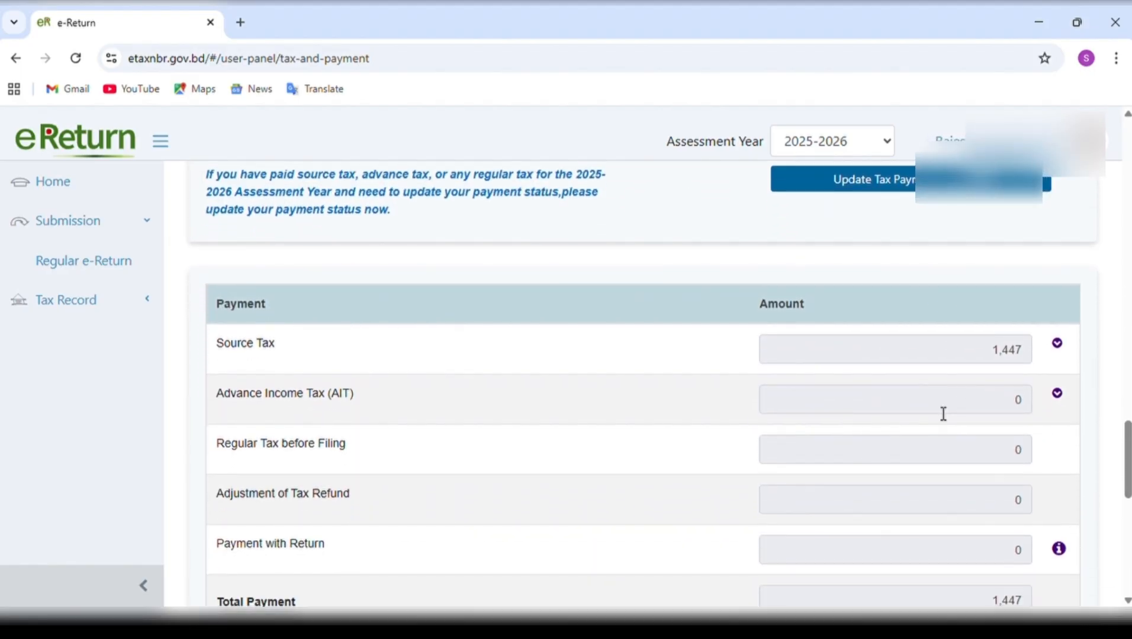
{"action": "scroll", "coordinate": [943, 413], "scroll_direction": "down", "scroll_amount": 6}
{"action": "scroll", "coordinate": [936, 406], "scroll_direction": "down", "scroll_amount": 3}
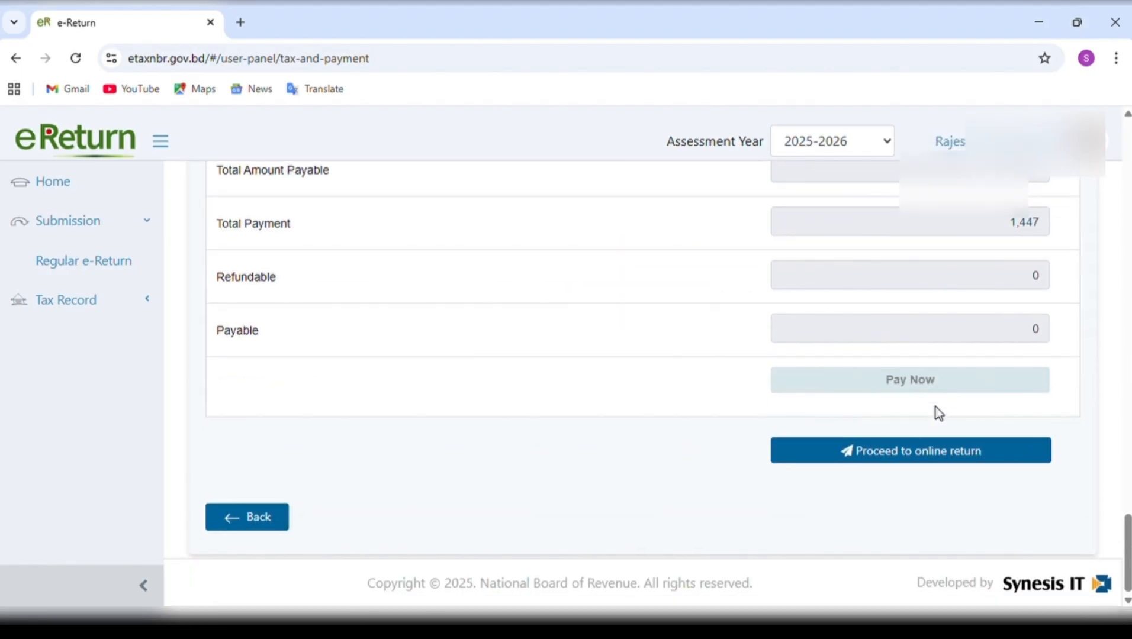
{"action": "scroll", "coordinate": [968, 310], "scroll_direction": "up", "scroll_amount": 2}
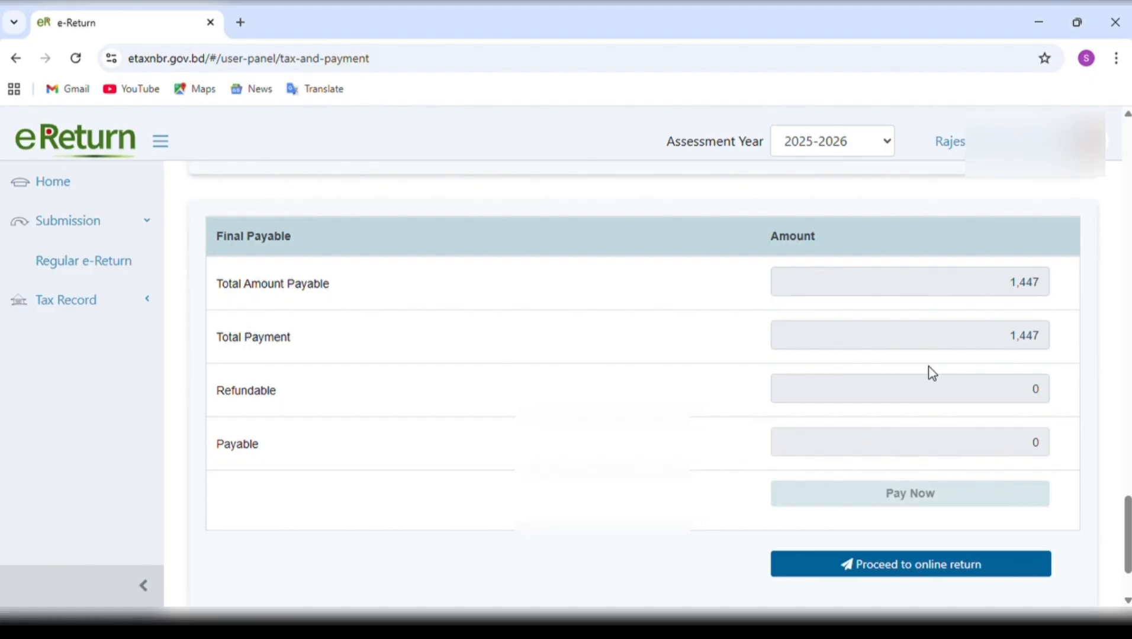
{"action": "scroll", "coordinate": [932, 373], "scroll_direction": "up", "scroll_amount": 2}
{"action": "scroll", "coordinate": [933, 373], "scroll_direction": "down", "scroll_amount": 3}
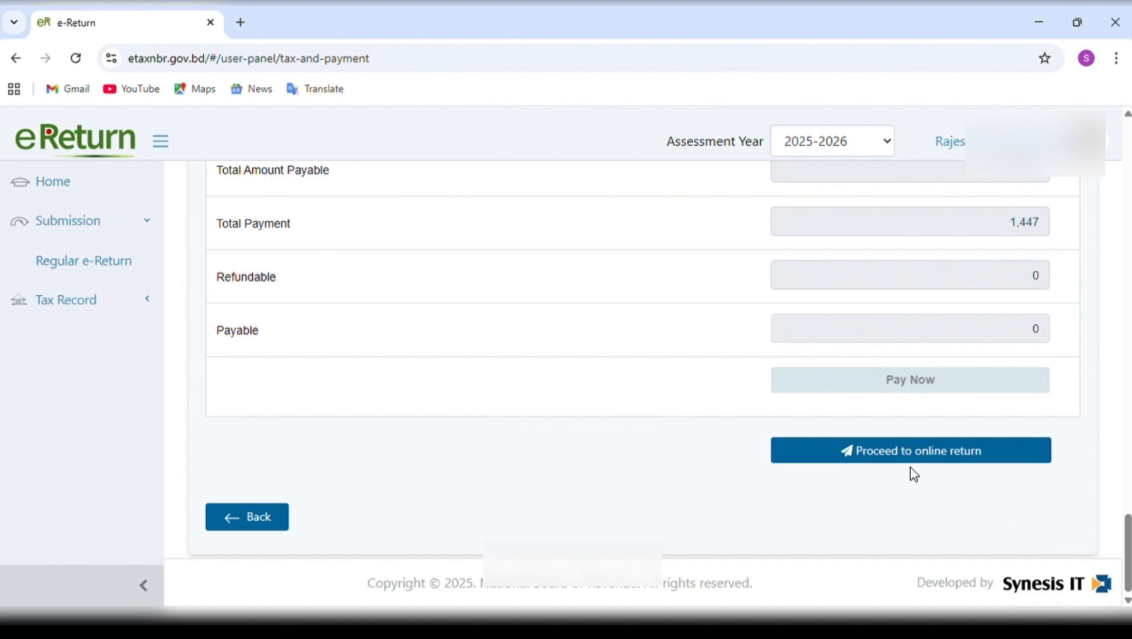
Proceed to the online return and examine the taxpayer's particulars, residential status and special benefit boxes on form IT-11GA (2023).
{"action": "left_click", "coordinate": [923, 453]}
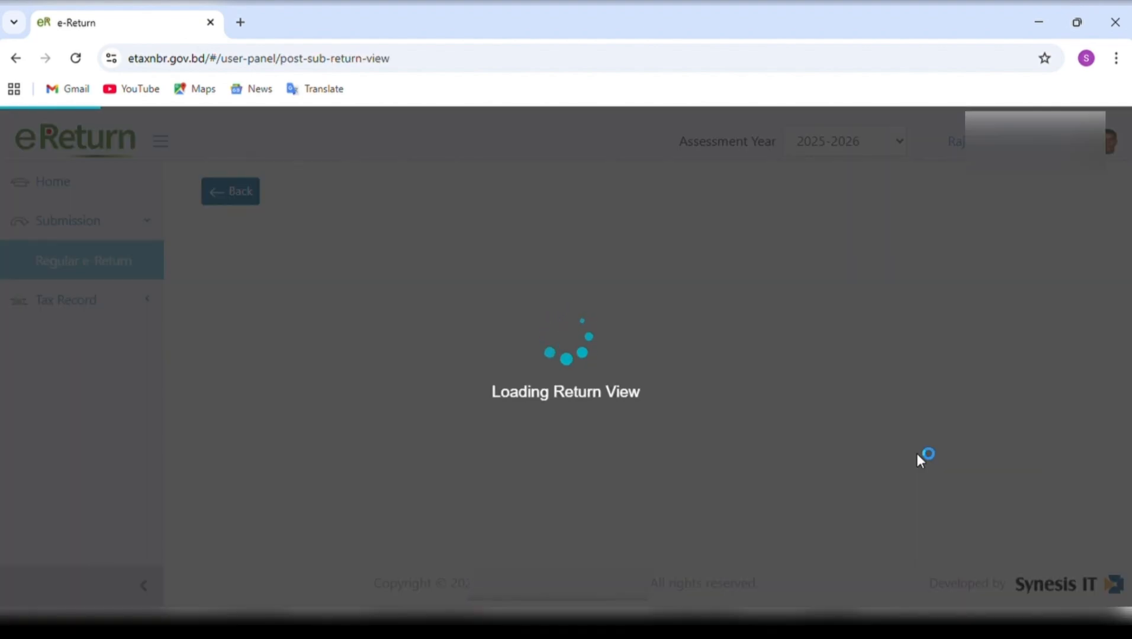
{"action": "scroll", "coordinate": [917, 454], "scroll_direction": "down", "scroll_amount": 5}
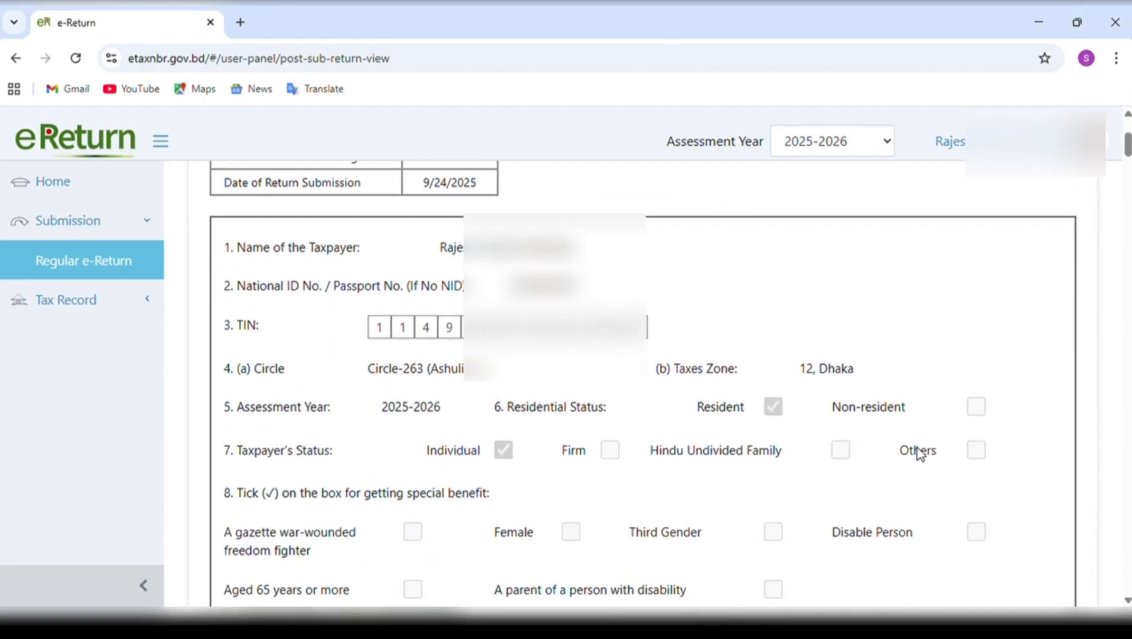
{"action": "scroll", "coordinate": [918, 453], "scroll_direction": "up", "scroll_amount": 2}
{"action": "scroll", "coordinate": [918, 453], "scroll_direction": "up", "scroll_amount": 3}
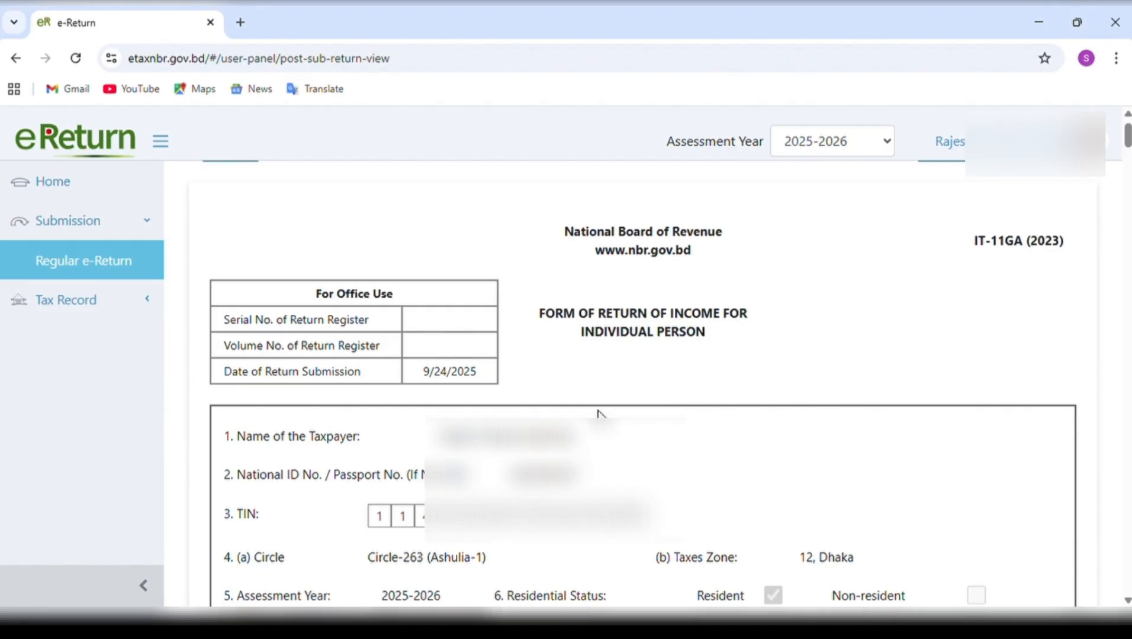
{"action": "scroll", "coordinate": [598, 413], "scroll_direction": "down", "scroll_amount": 4}
{"action": "scroll", "coordinate": [601, 418], "scroll_direction": "down", "scroll_amount": 5}
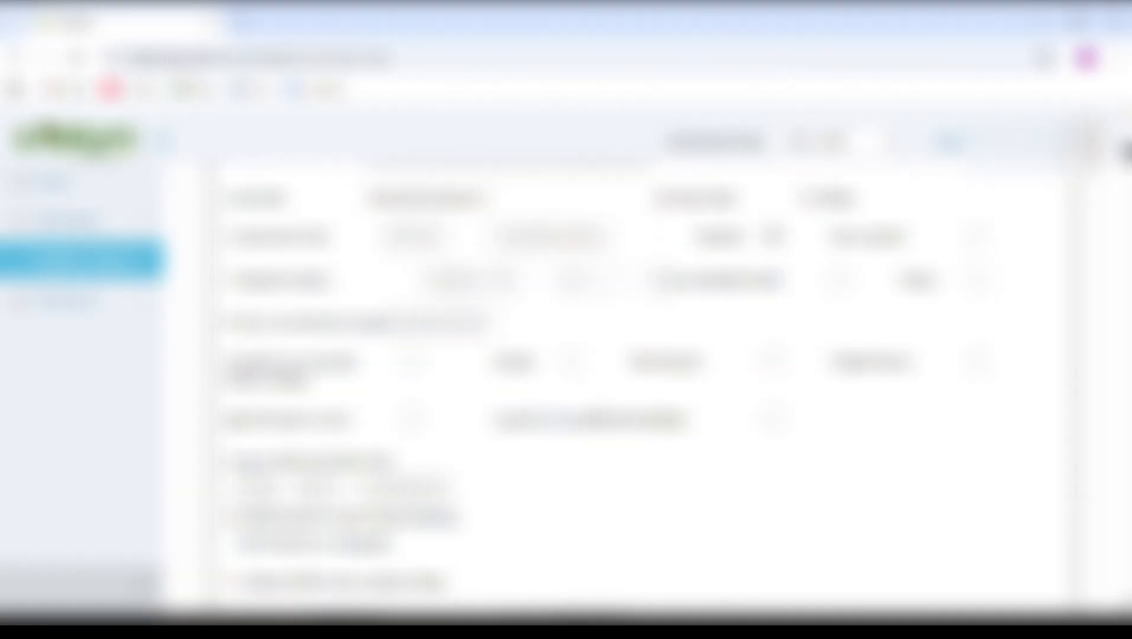
{"action": "scroll", "coordinate": [601, 422], "scroll_direction": "down", "scroll_amount": 3}
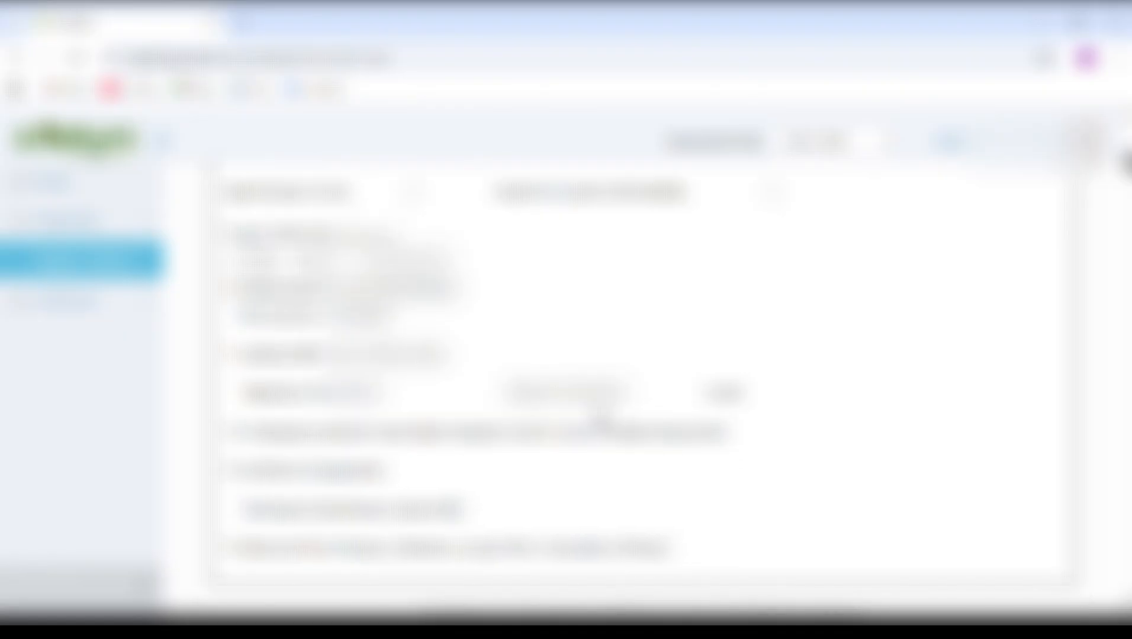
Review the Particulars of Income, tax computation and tax payment tables in the online return.
{"action": "scroll", "coordinate": [602, 421], "scroll_direction": "down", "scroll_amount": 4}
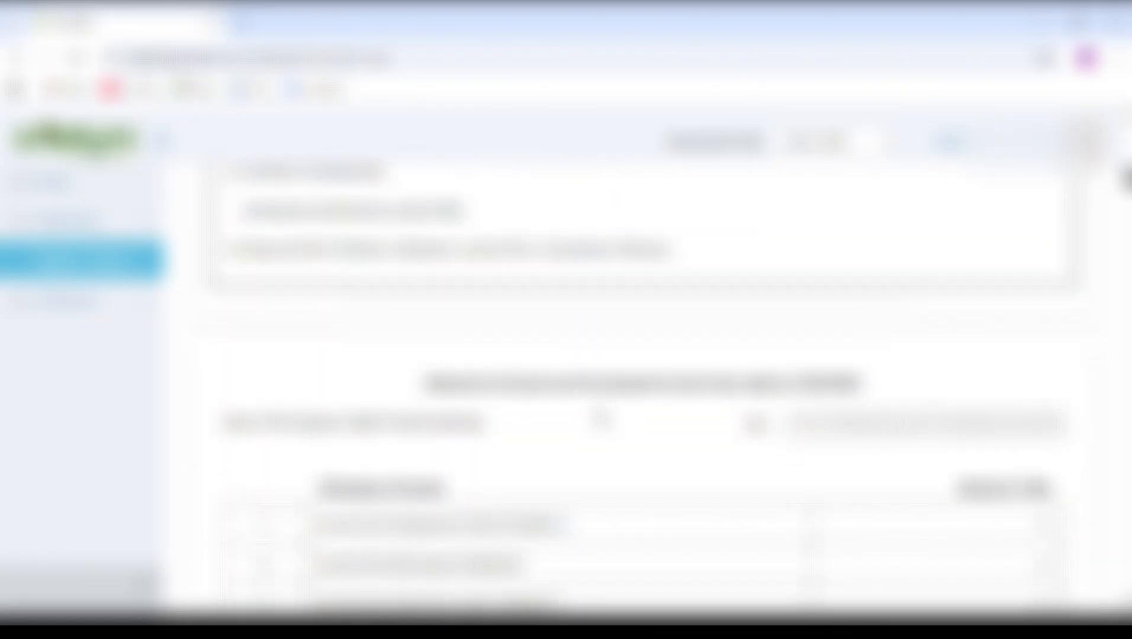
{"action": "scroll", "coordinate": [600, 418], "scroll_direction": "down", "scroll_amount": 4}
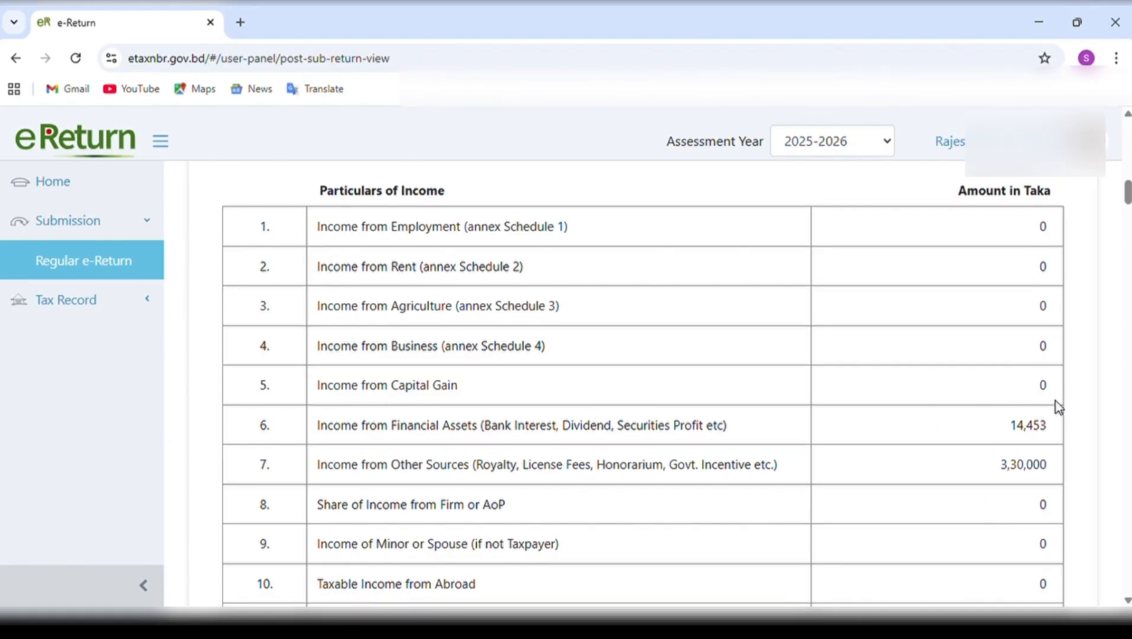
{"action": "scroll", "coordinate": [1013, 496], "scroll_direction": "down", "scroll_amount": 2}
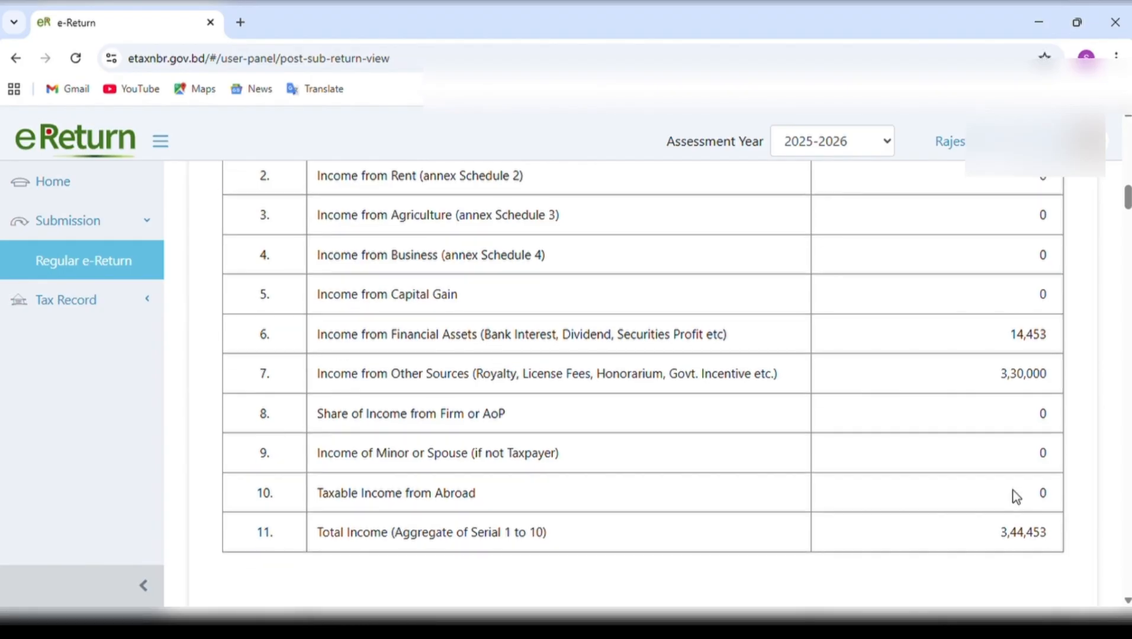
{"action": "scroll", "coordinate": [1015, 496], "scroll_direction": "down", "scroll_amount": 6}
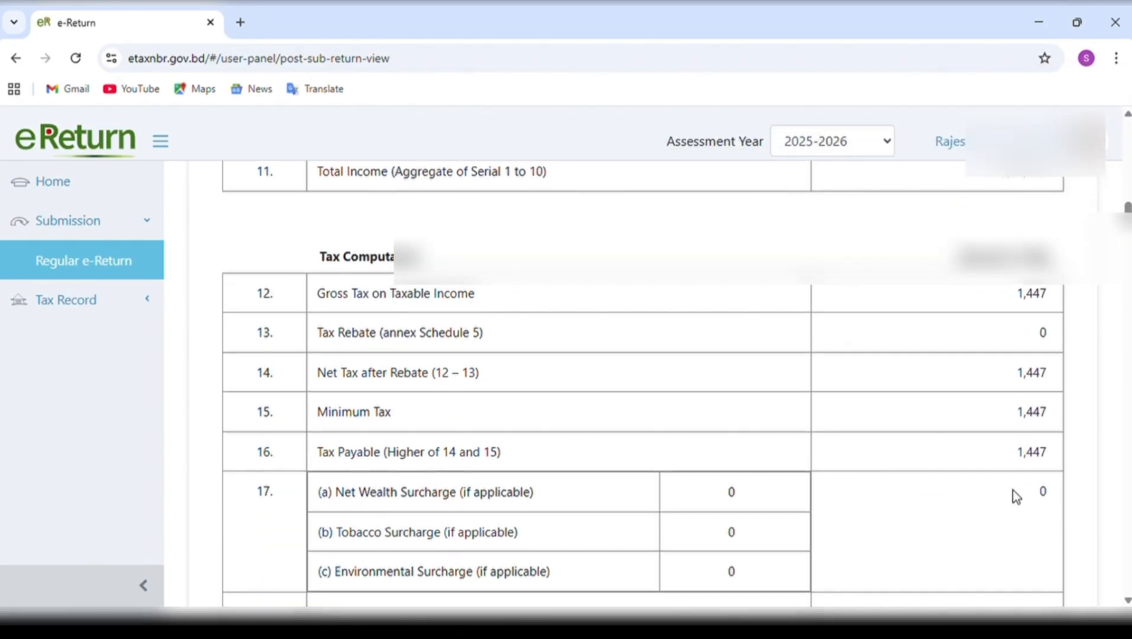
{"action": "scroll", "coordinate": [1015, 496], "scroll_direction": "down", "scroll_amount": 3}
{"action": "scroll", "coordinate": [398, 585], "scroll_direction": "down", "scroll_amount": 2}
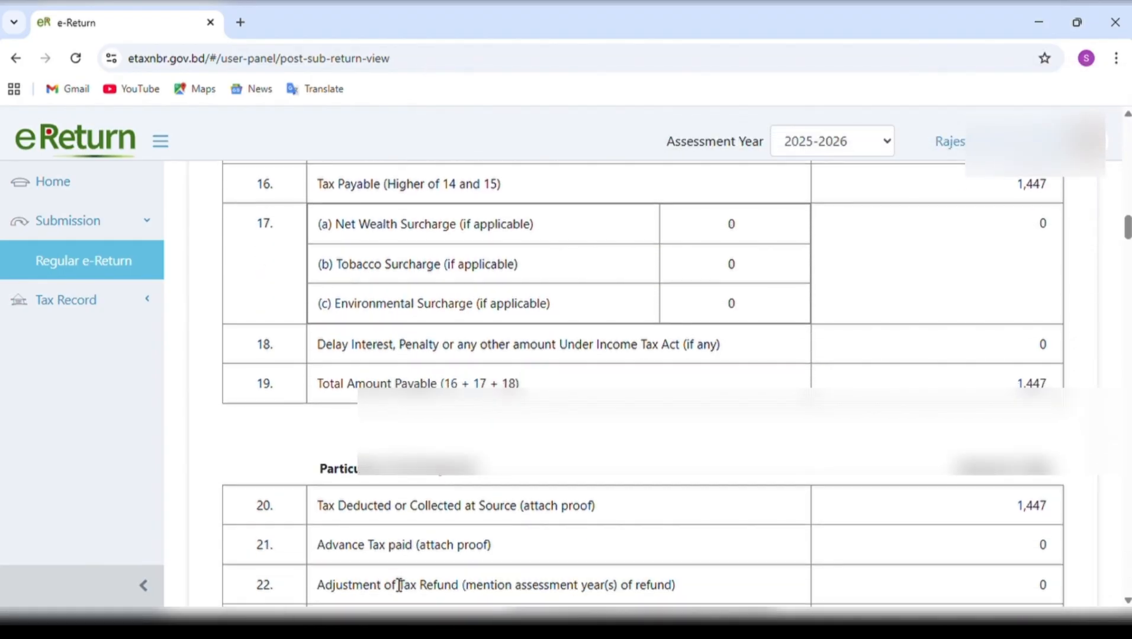
Review the rest of the online return, from the verification and schedules through the expense and asset statements to its end.
{"action": "scroll", "coordinate": [399, 585], "scroll_direction": "down", "scroll_amount": 12}
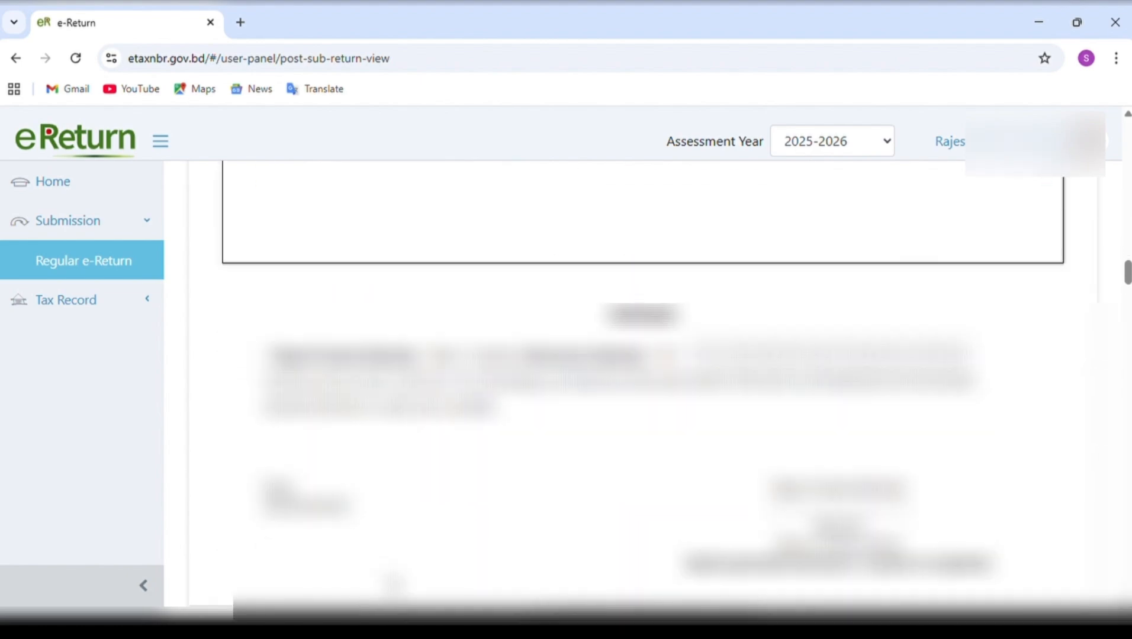
{"action": "scroll", "coordinate": [394, 583], "scroll_direction": "down", "scroll_amount": 3}
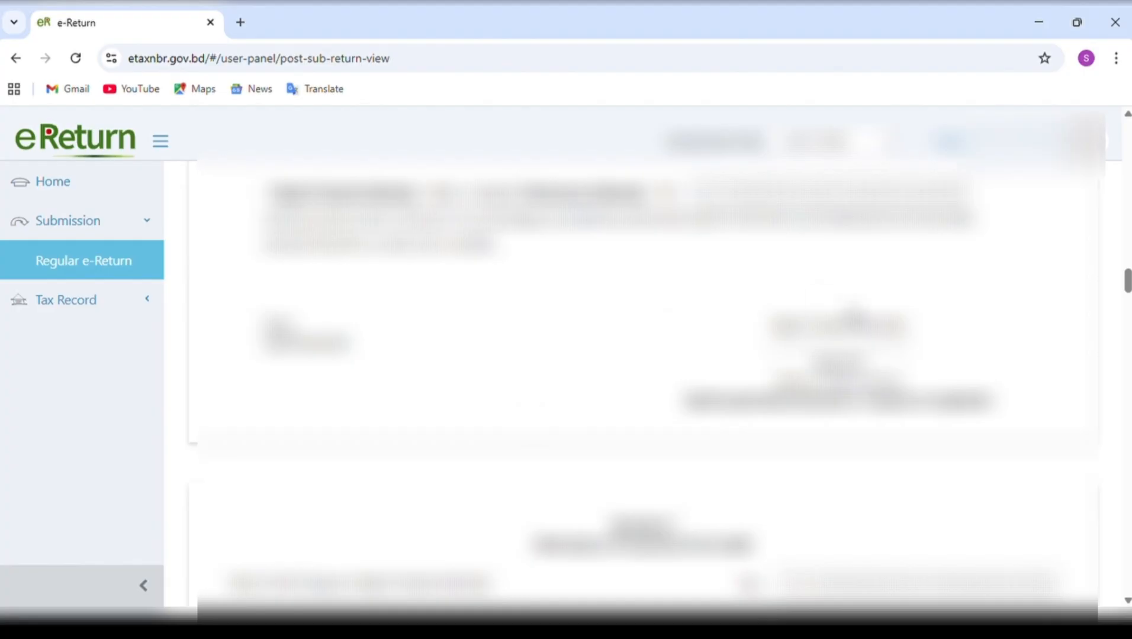
{"action": "scroll", "coordinate": [677, 359], "scroll_direction": "down", "scroll_amount": 7}
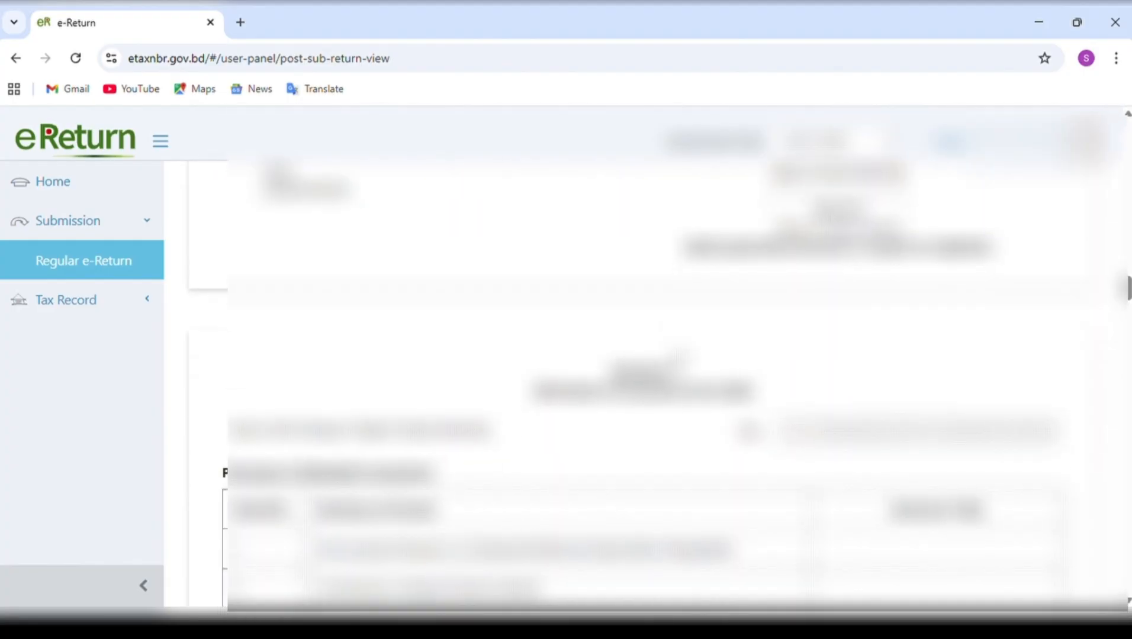
{"action": "scroll", "coordinate": [678, 358], "scroll_direction": "down", "scroll_amount": 8}
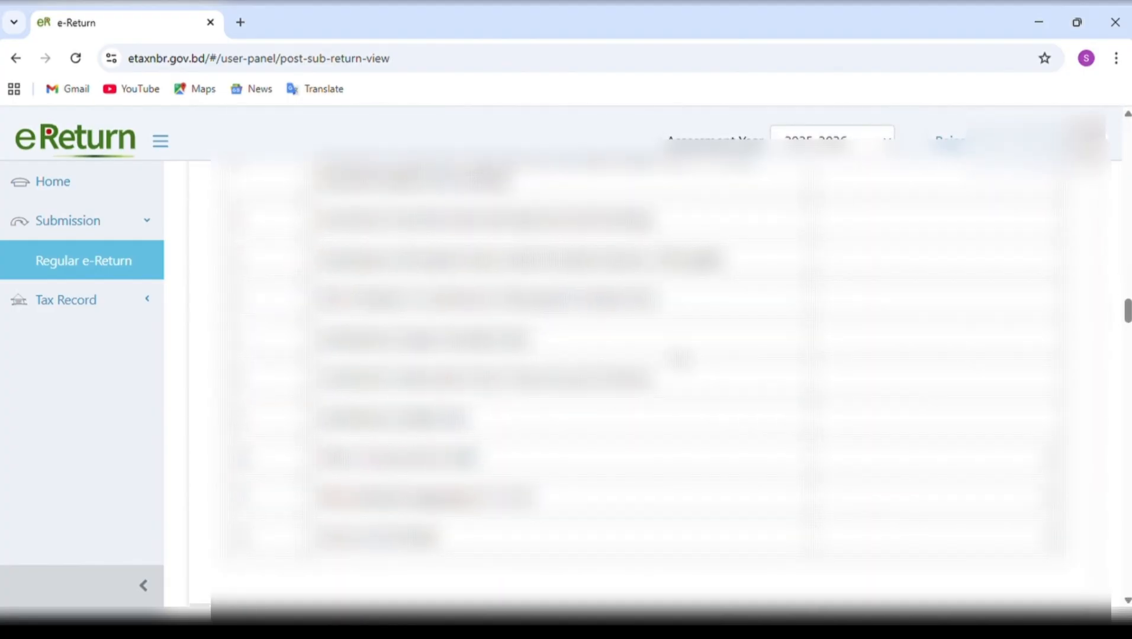
{"action": "scroll", "coordinate": [679, 358], "scroll_direction": "down", "scroll_amount": 10}
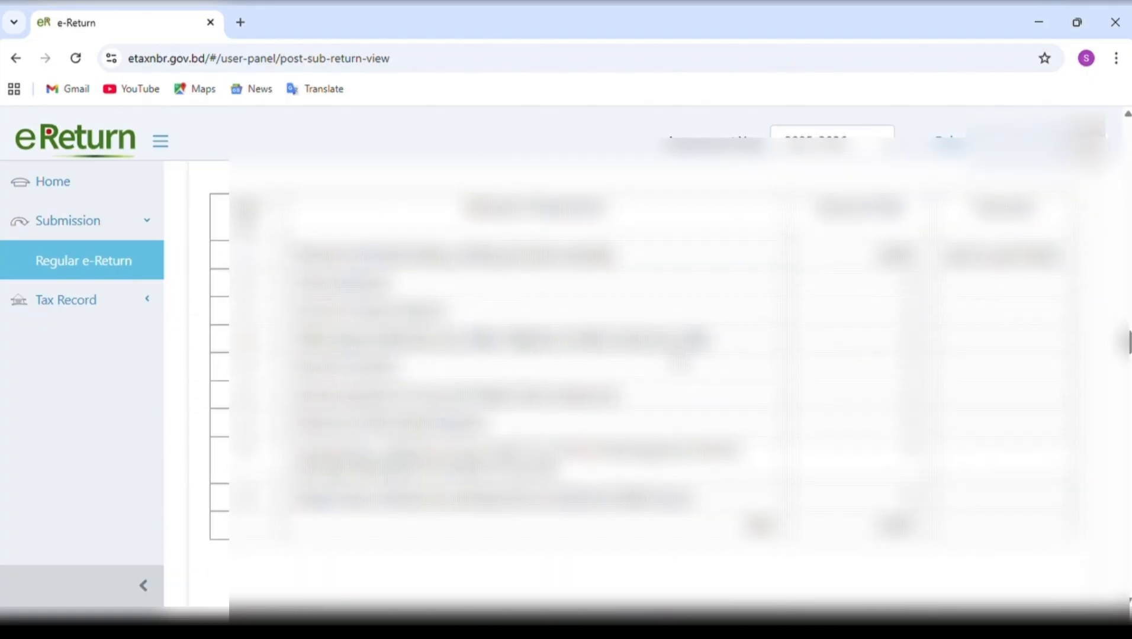
{"action": "scroll", "coordinate": [679, 358], "scroll_direction": "down", "scroll_amount": 10}
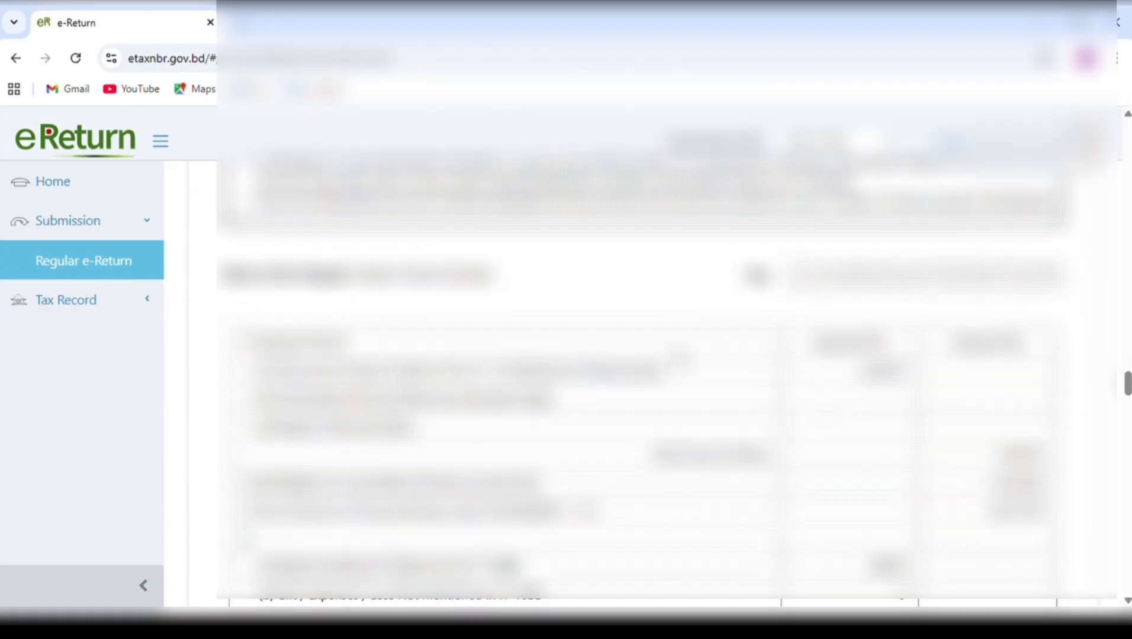
{"action": "scroll", "coordinate": [680, 358], "scroll_direction": "down", "scroll_amount": 10}
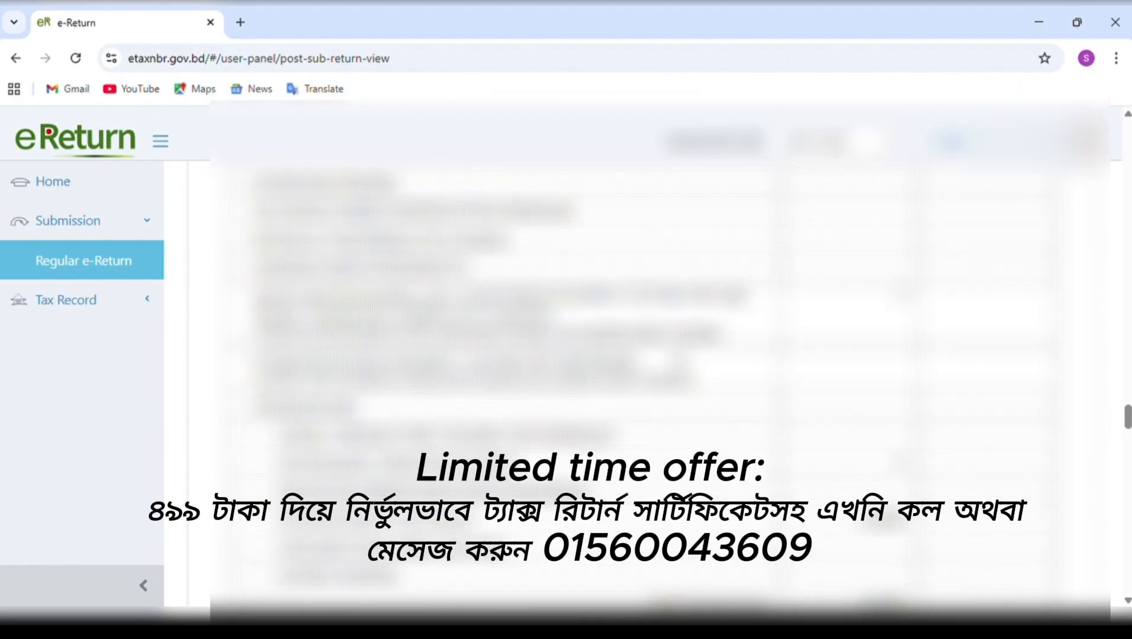
{"action": "scroll", "coordinate": [680, 358], "scroll_direction": "down", "scroll_amount": 10}
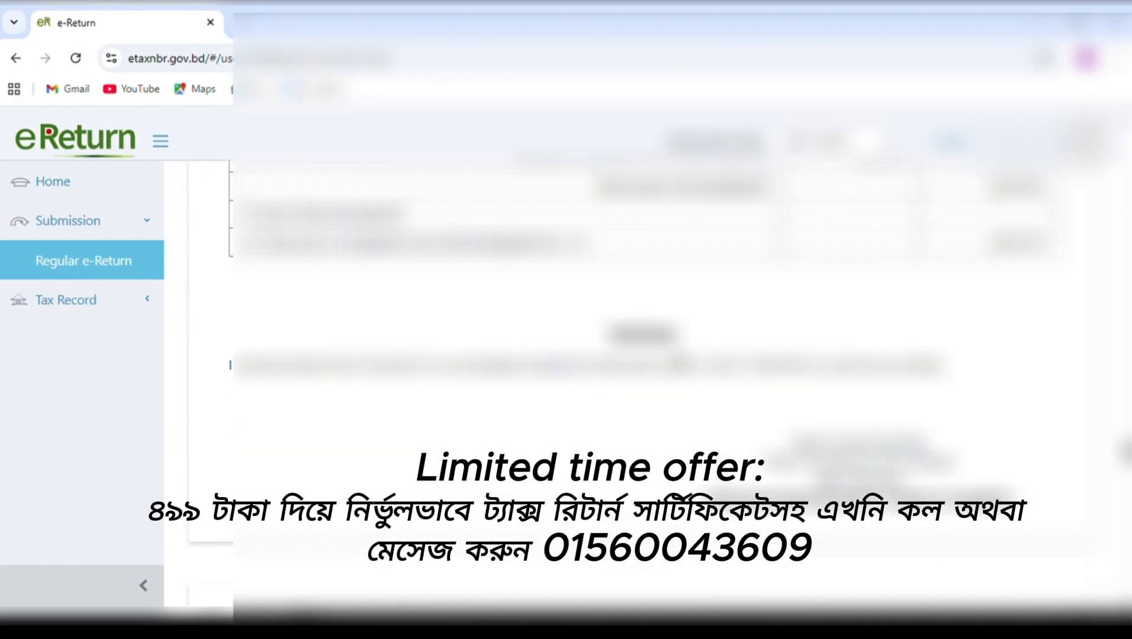
{"action": "scroll", "coordinate": [679, 358], "scroll_direction": "down", "scroll_amount": 10}
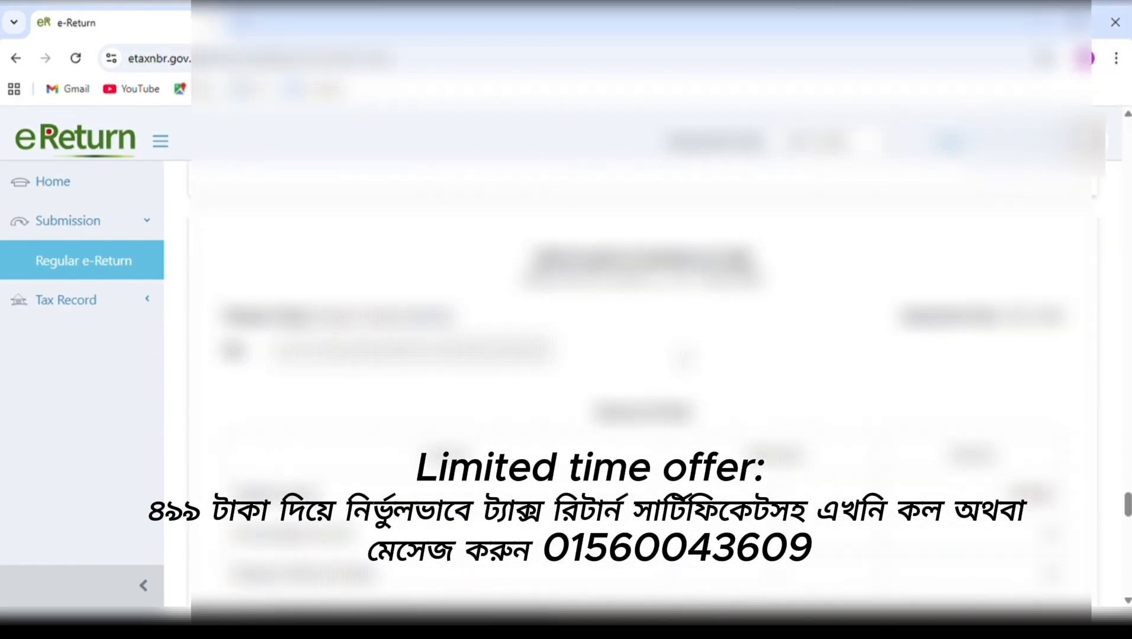
{"action": "scroll", "coordinate": [679, 358], "scroll_direction": "down", "scroll_amount": 10}
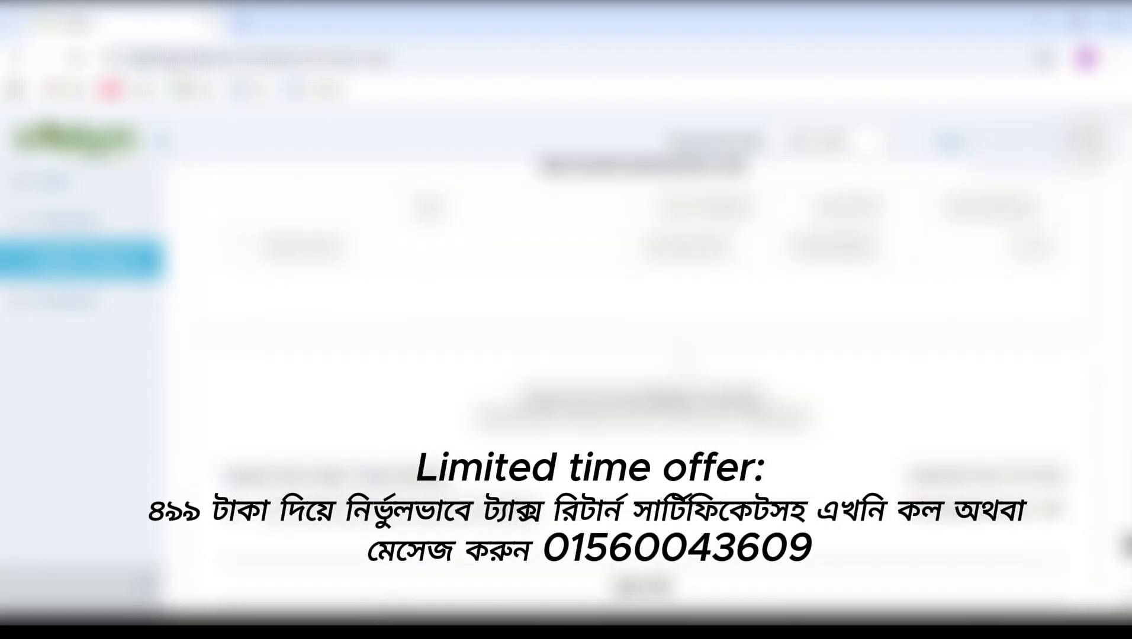
{"action": "scroll", "coordinate": [679, 358], "scroll_direction": "down", "scroll_amount": 10}
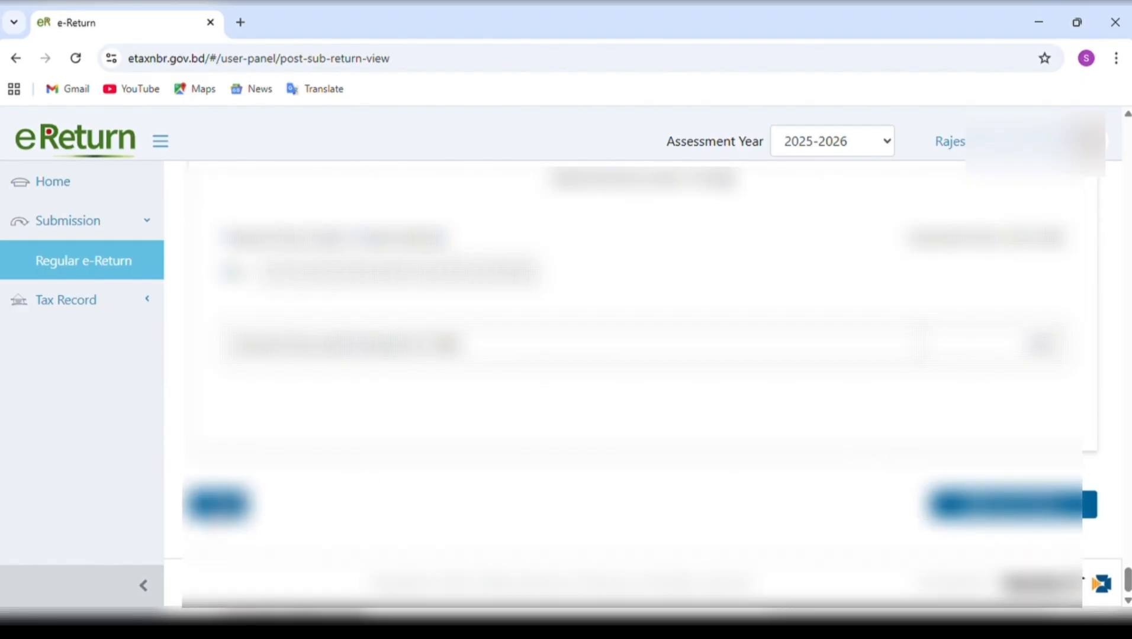
Go back to the Tax & Payment section and revisit the financial assets income and Expenditure sections.
{"action": "left_click", "coordinate": [219, 504]}
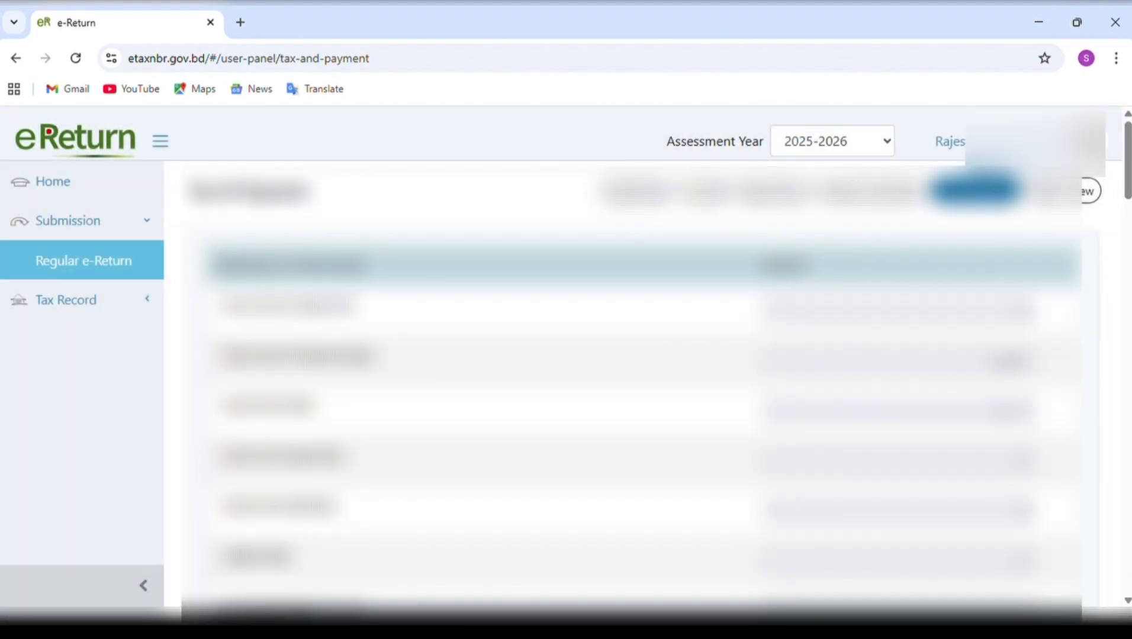
{"action": "scroll", "coordinate": [631, 385], "scroll_direction": "down", "scroll_amount": 6}
{"action": "scroll", "coordinate": [632, 385], "scroll_direction": "up", "scroll_amount": 5}
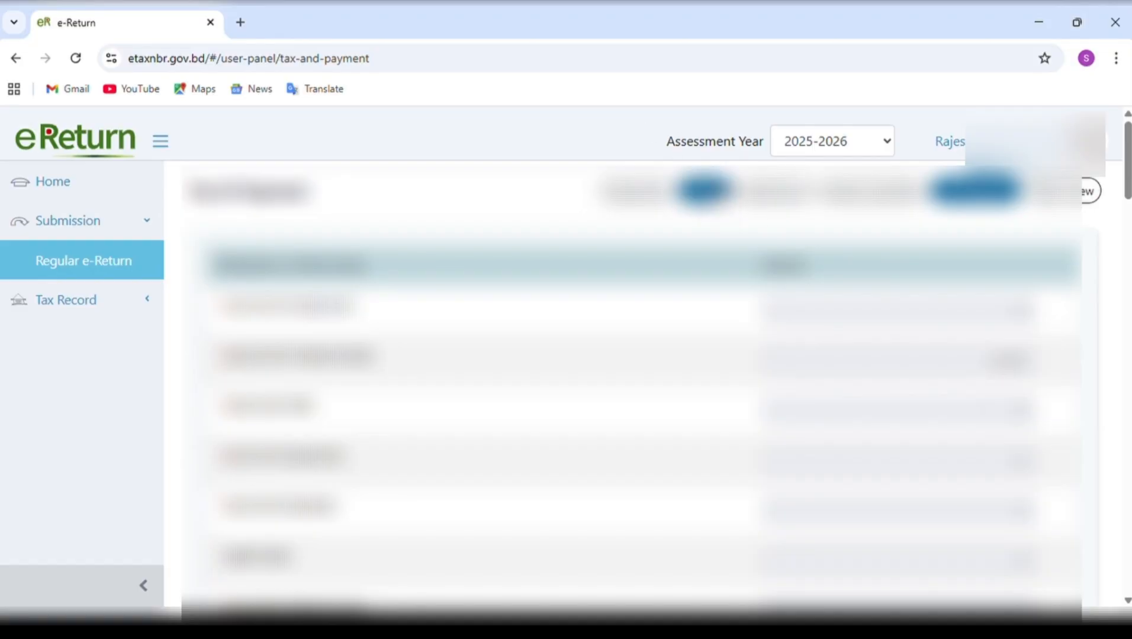
{"action": "left_click", "coordinate": [719, 194]}
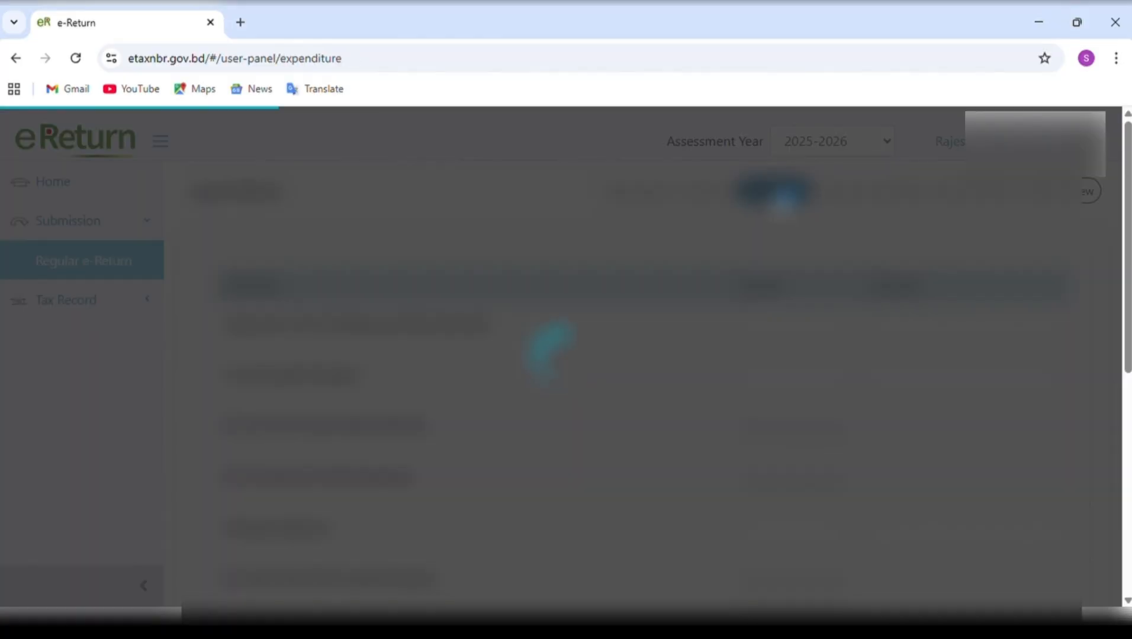
{"action": "left_click", "coordinate": [776, 192]}
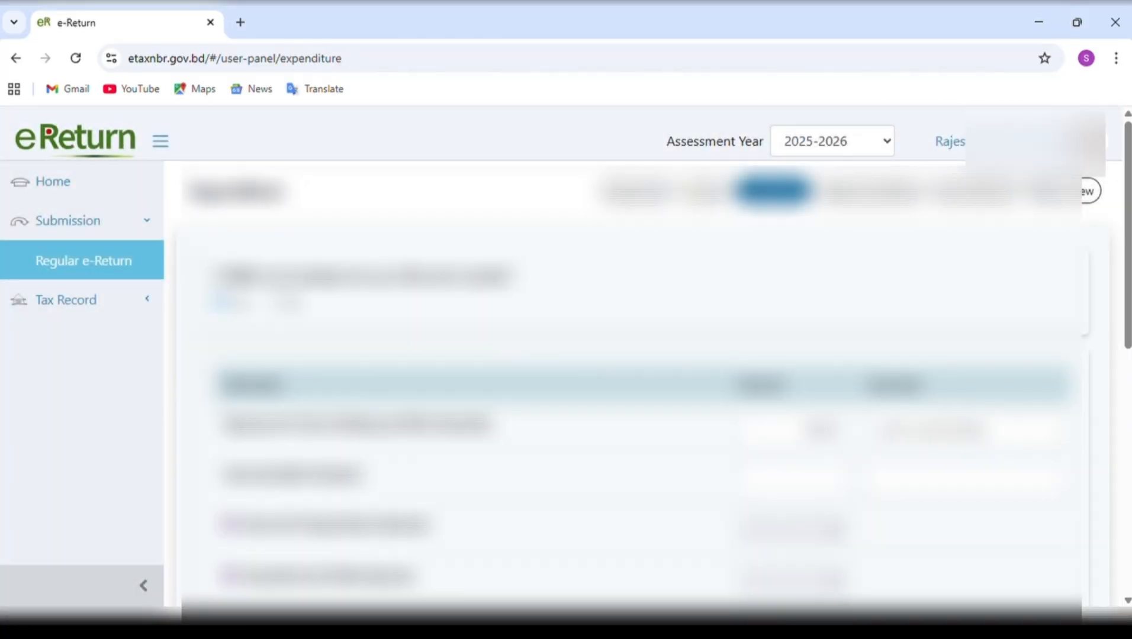
Reopen the return view from the Expenditure section and check it through to the tax carried forward U/S 163(8).
{"action": "left_click", "coordinate": [1086, 195]}
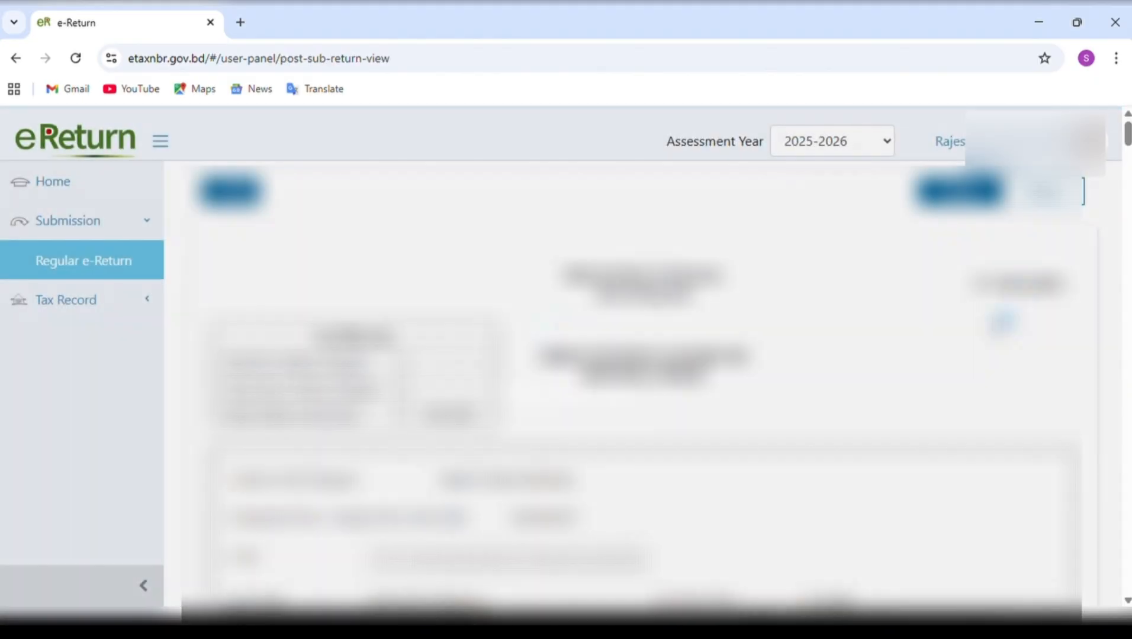
{"action": "scroll", "coordinate": [643, 385], "scroll_direction": "down", "scroll_amount": 15}
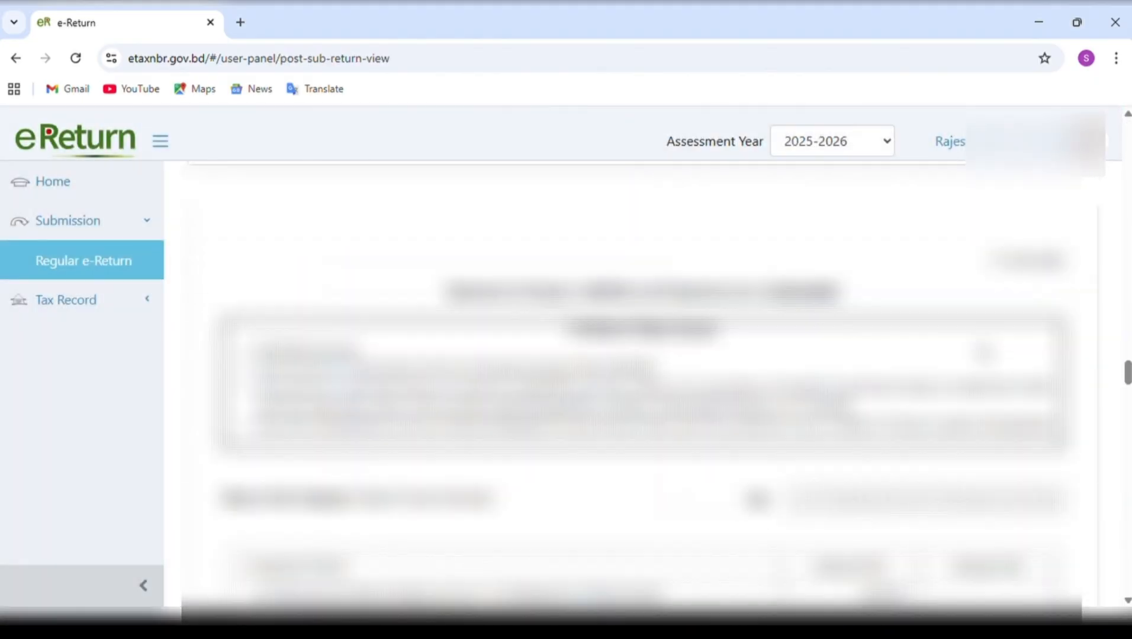
{"action": "scroll", "coordinate": [642, 385], "scroll_direction": "down", "scroll_amount": 12}
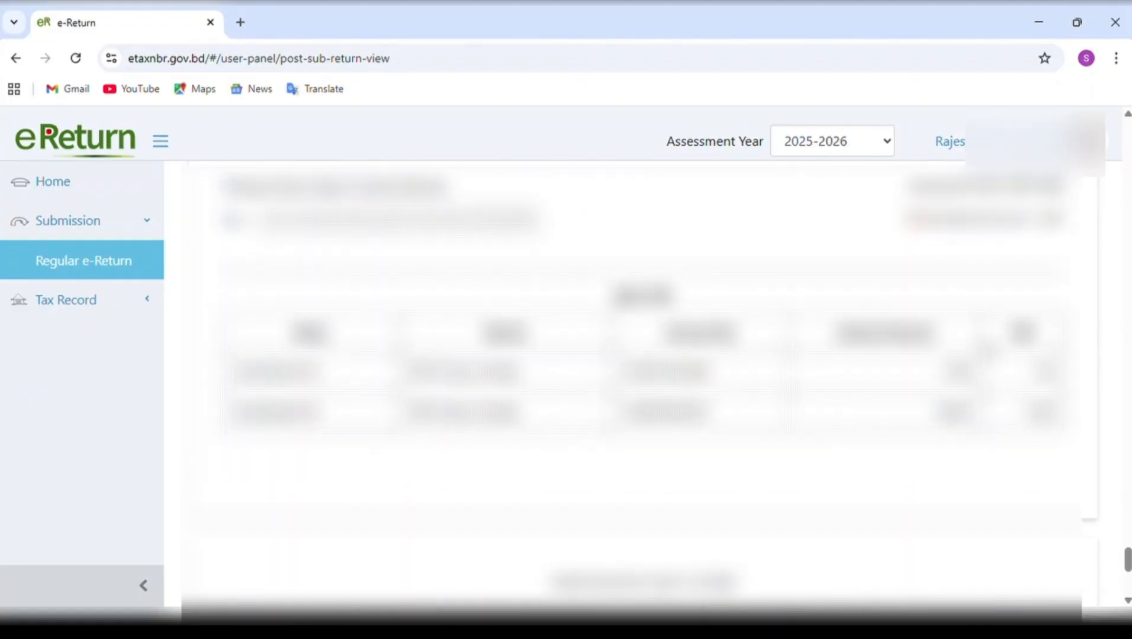
{"action": "scroll", "coordinate": [981, 345], "scroll_direction": "down", "scroll_amount": 7}
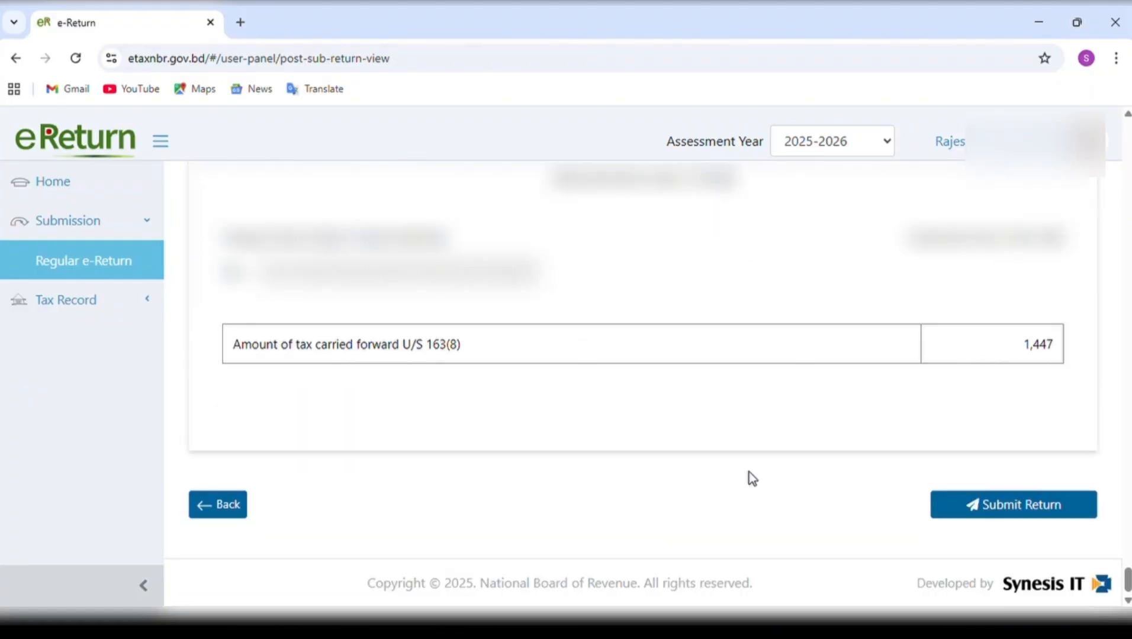